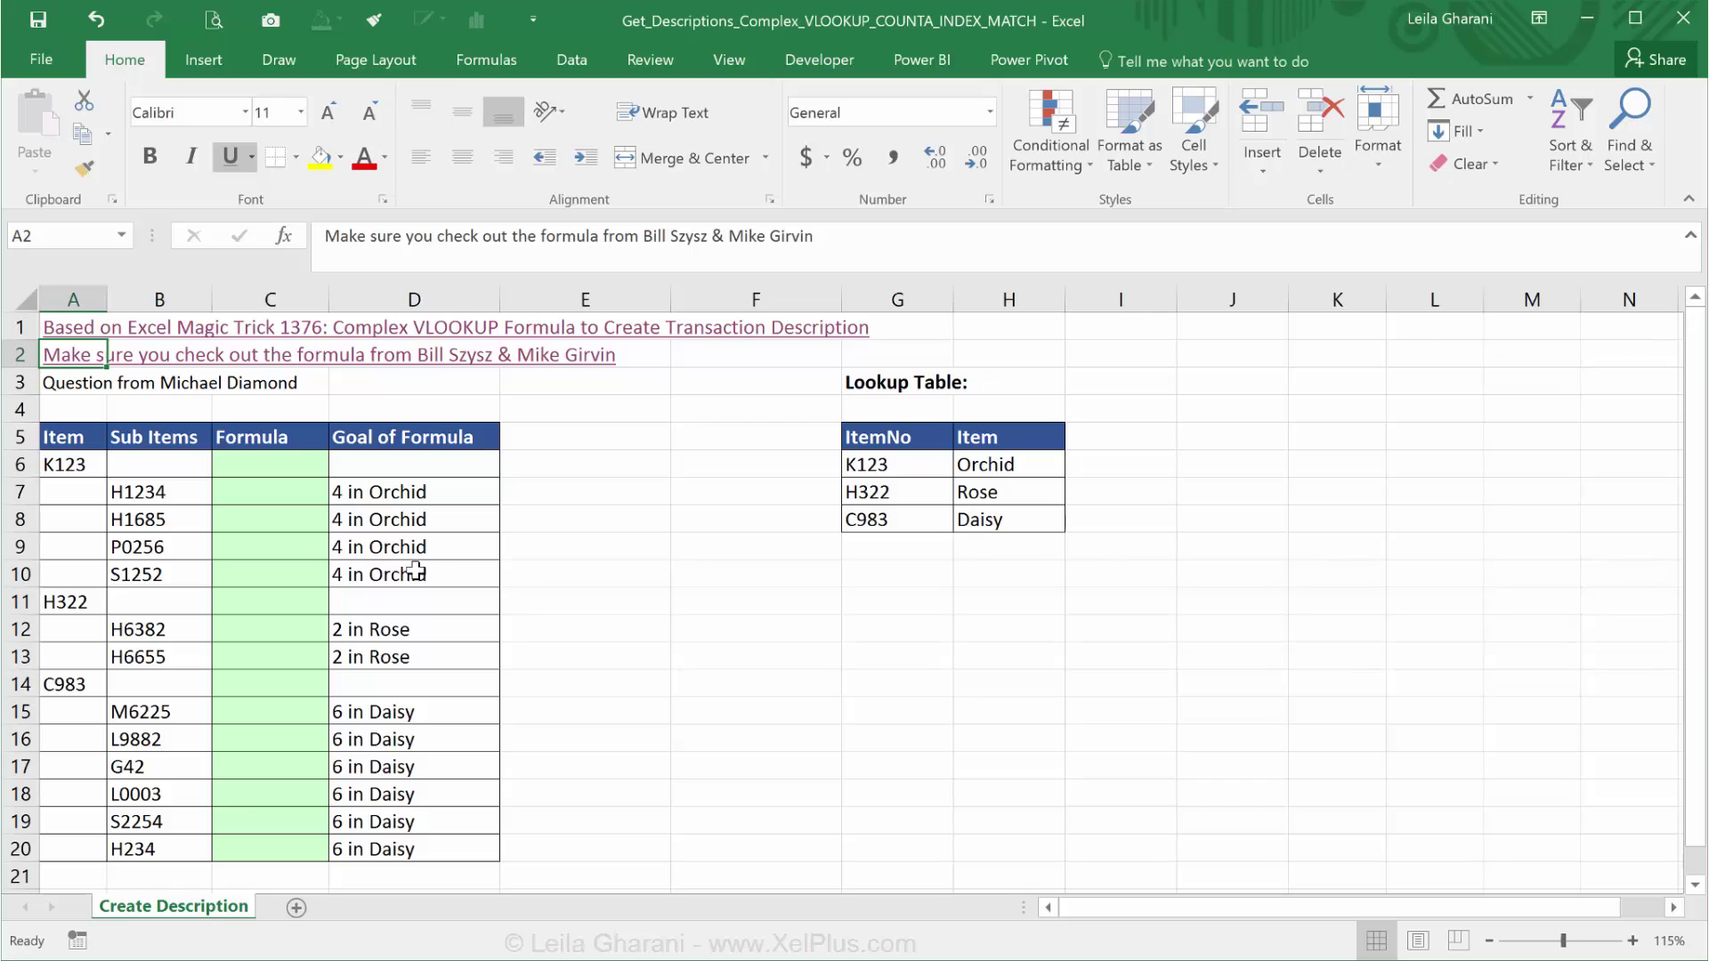
# - Enter =VLOOKUP(A6,$G$6:$H$8,2,FALSE) in E7 to look up K123 and return Orchid
pyautogui.click(530, 498)
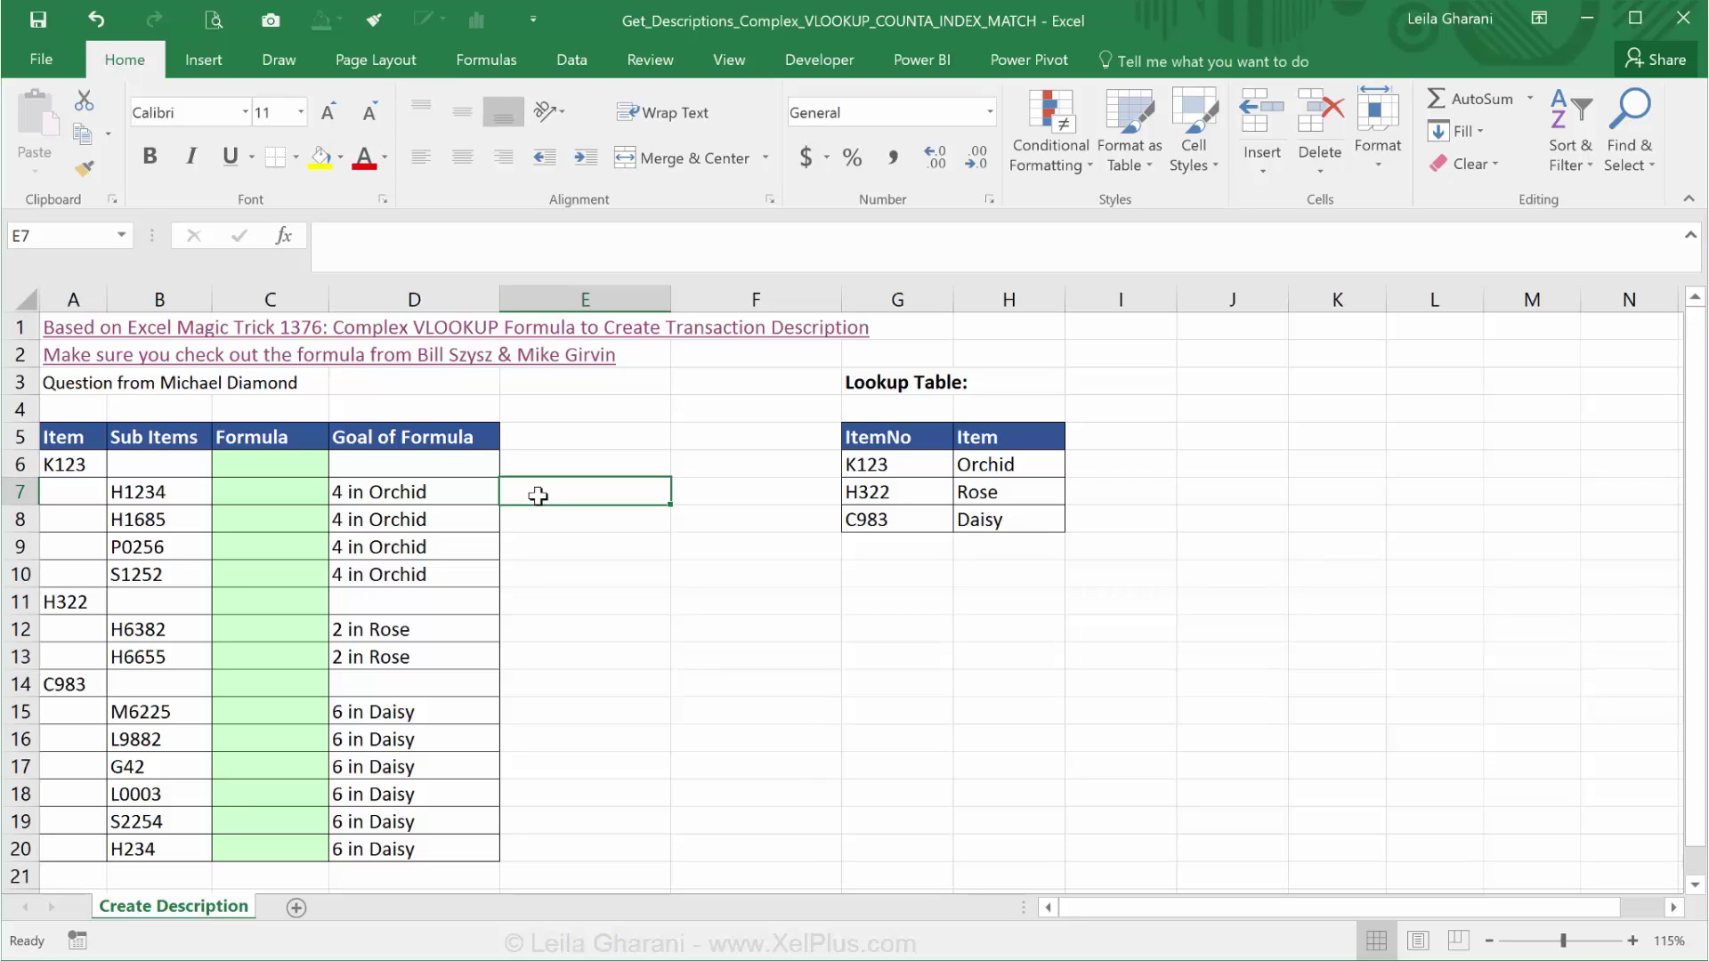
pyautogui.write('=v')
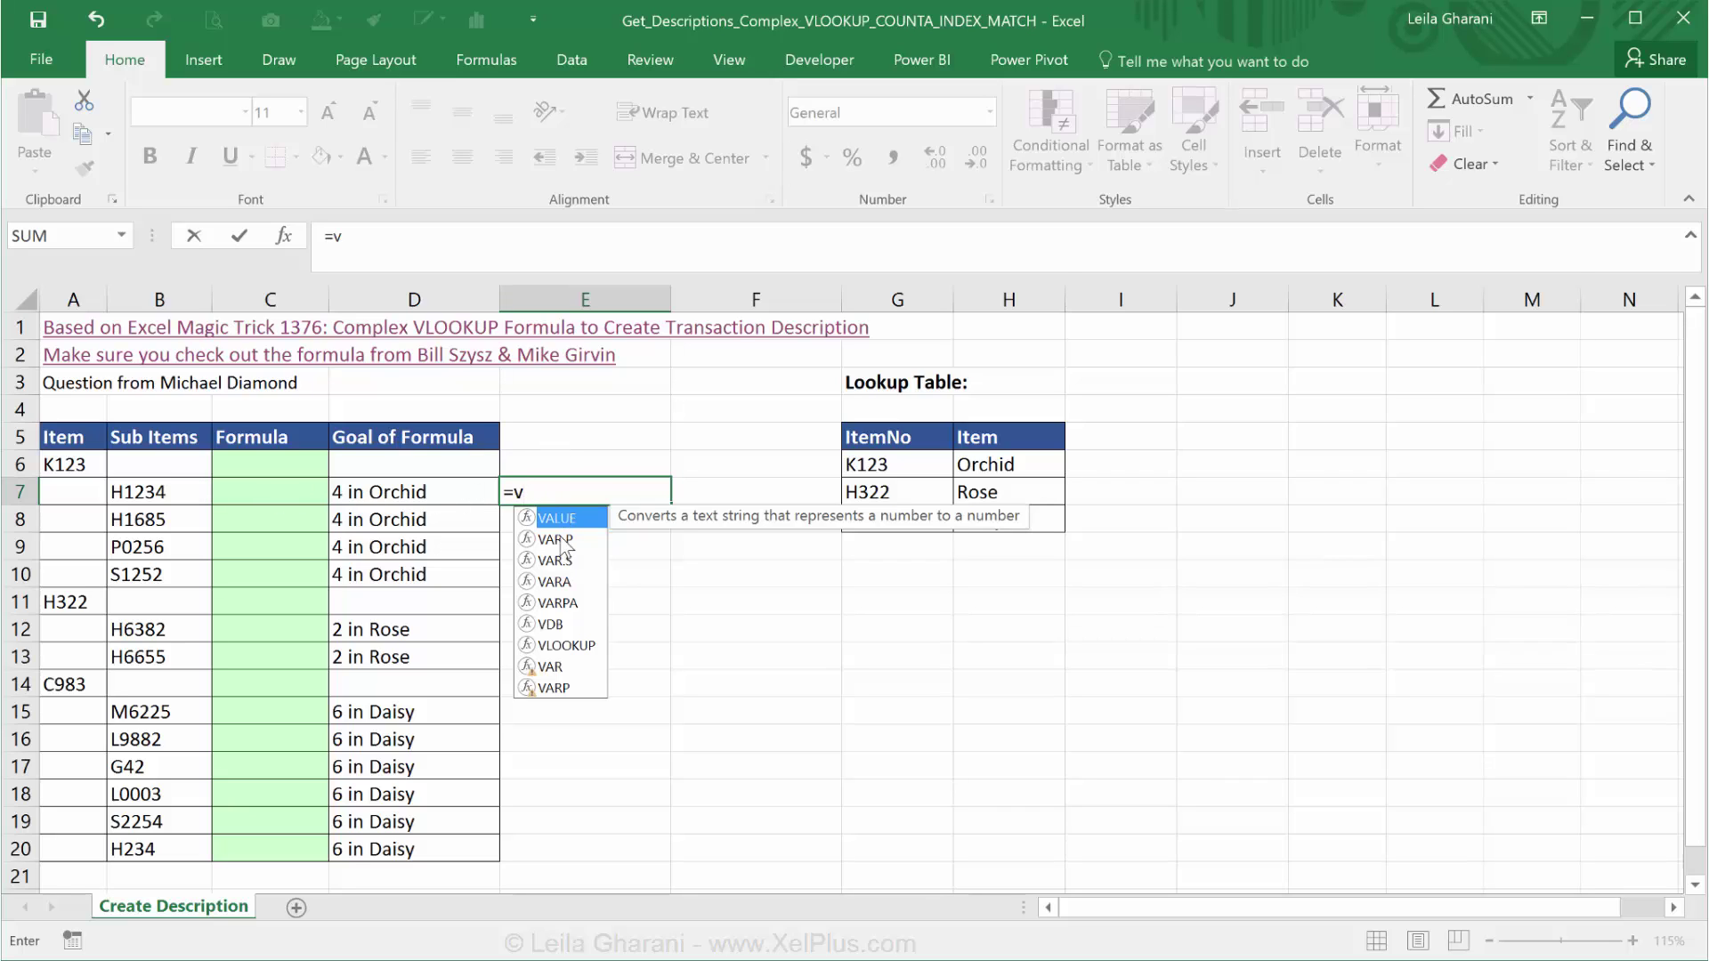
pyautogui.write('lookup')
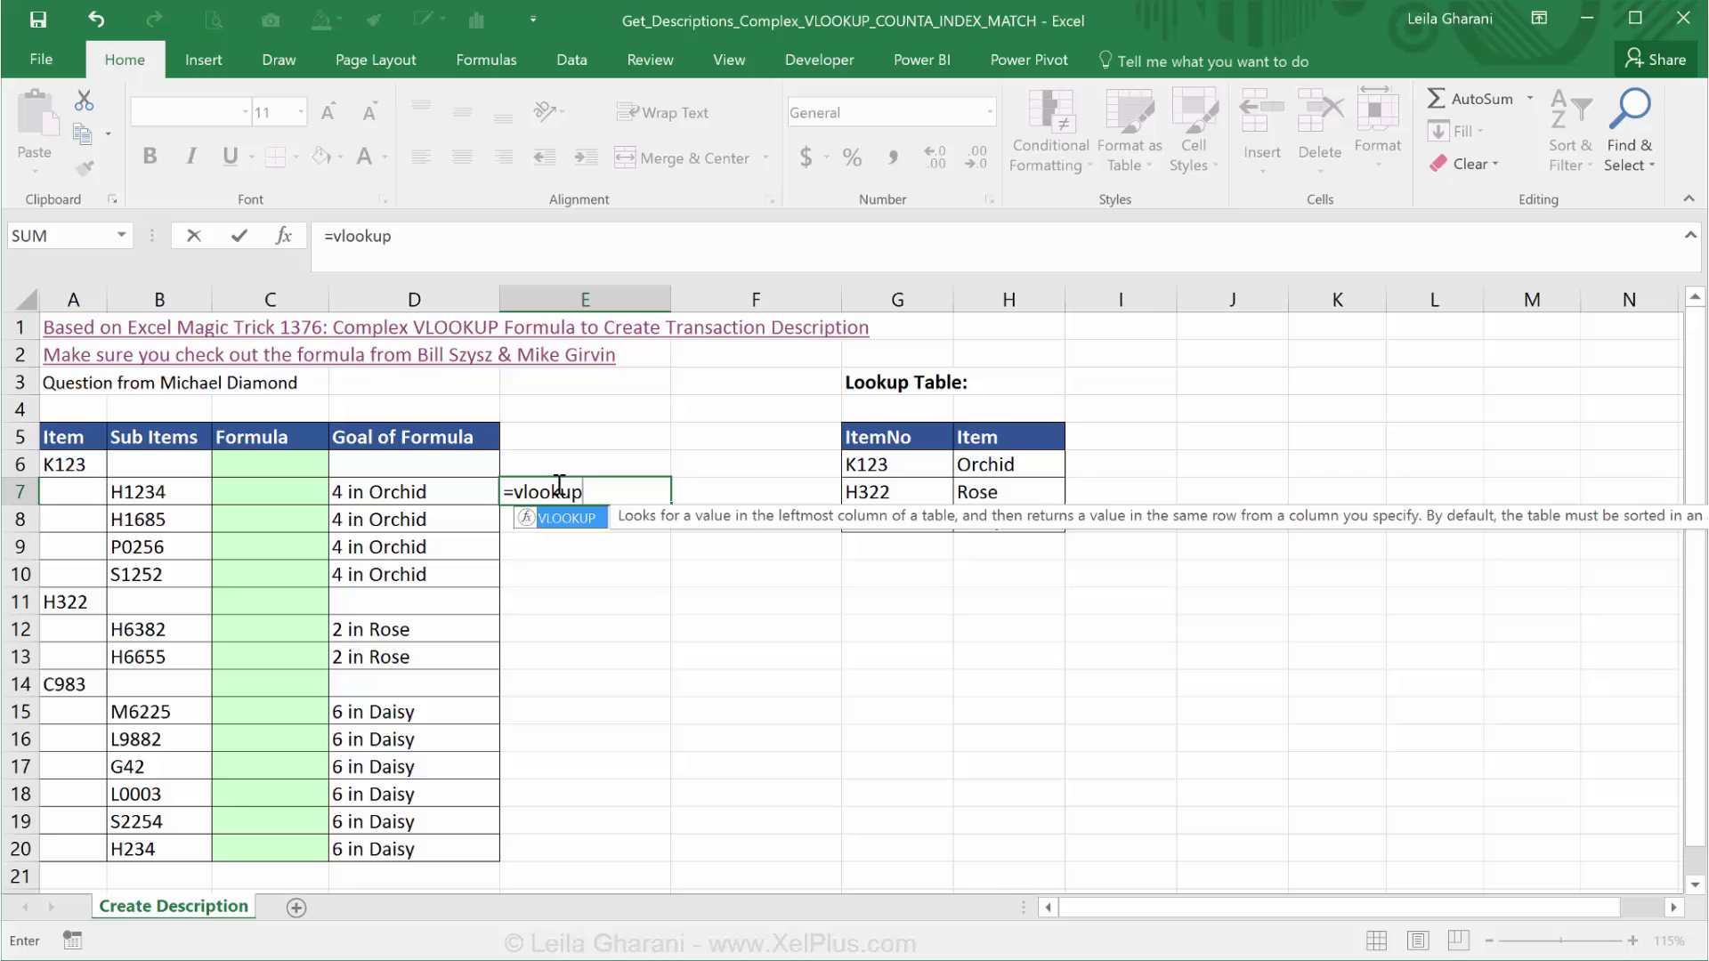
pyautogui.write('(')
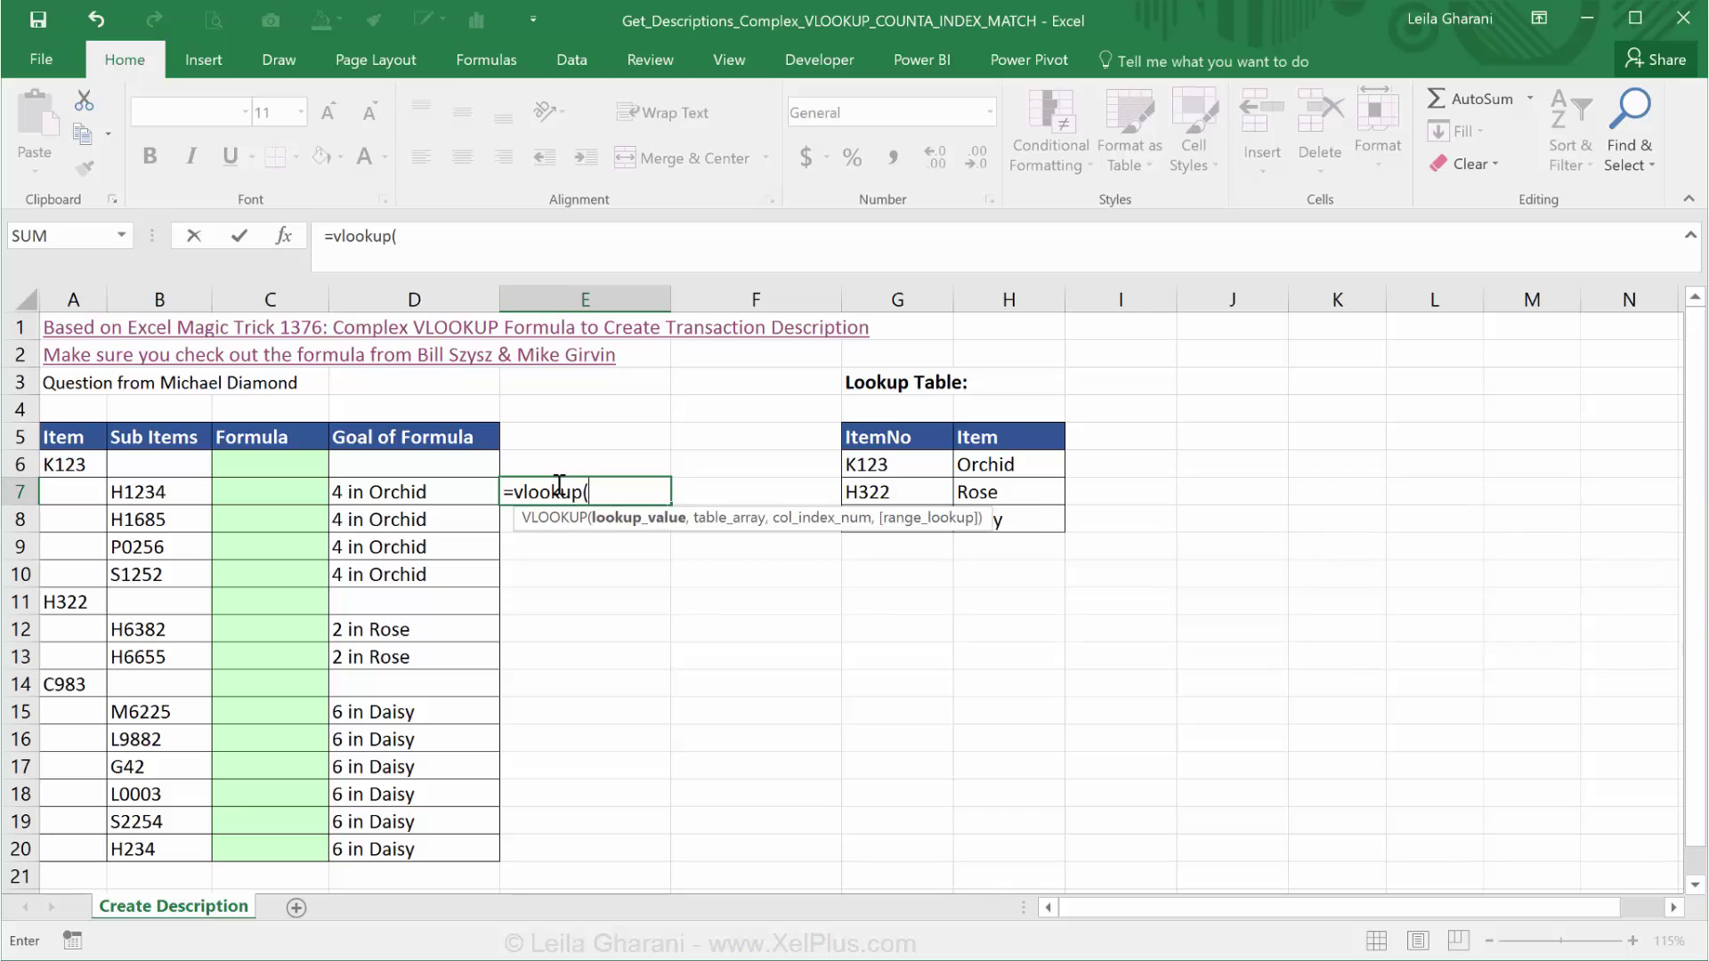
pyautogui.click(77, 467)
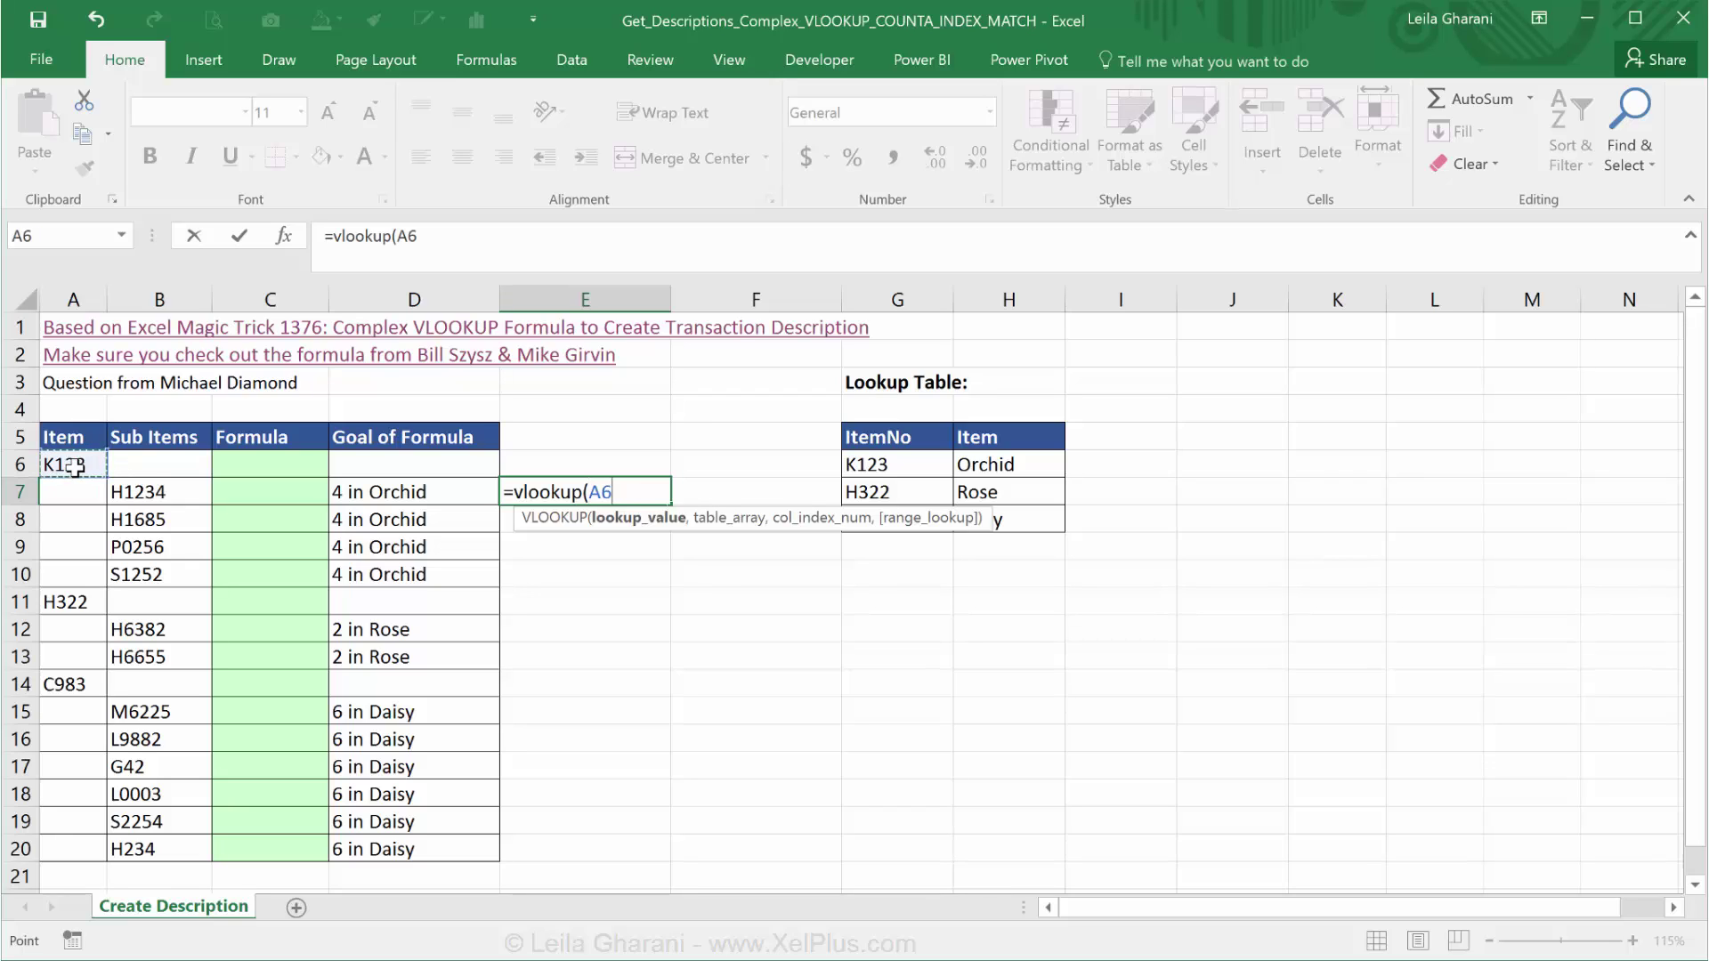
pyautogui.write(',')
pyautogui.moveTo(862, 466); pyautogui.dragTo(979, 509)
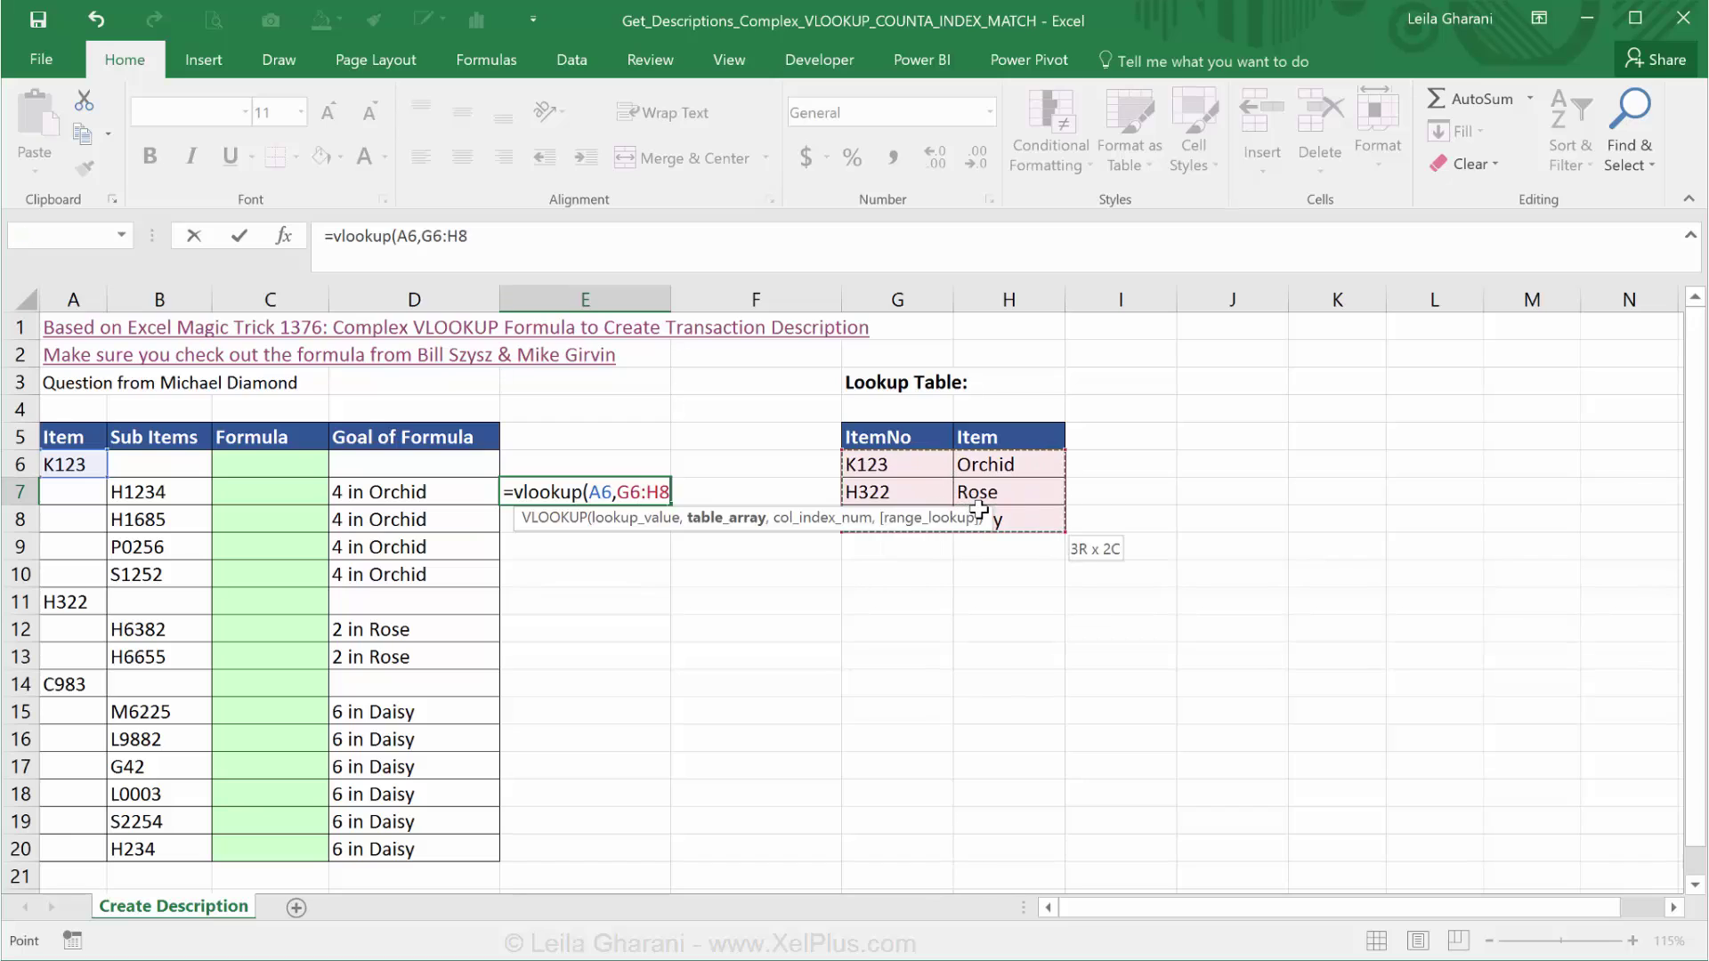
pyautogui.press('F4')
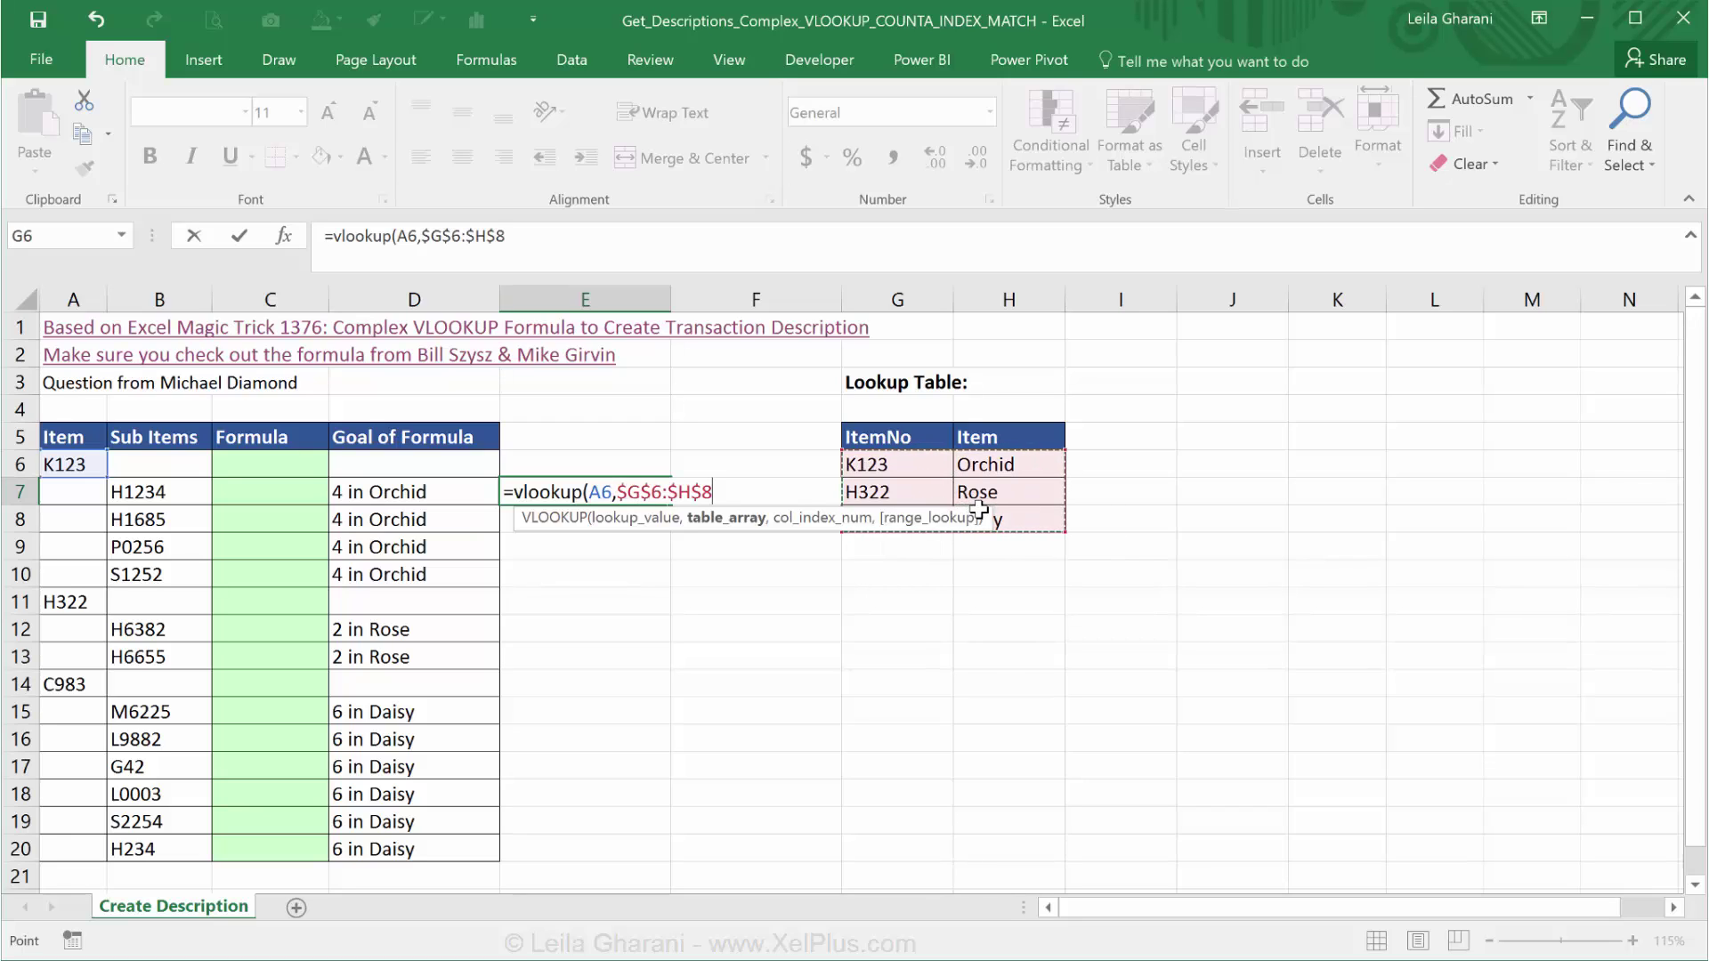
pyautogui.click(751, 246)
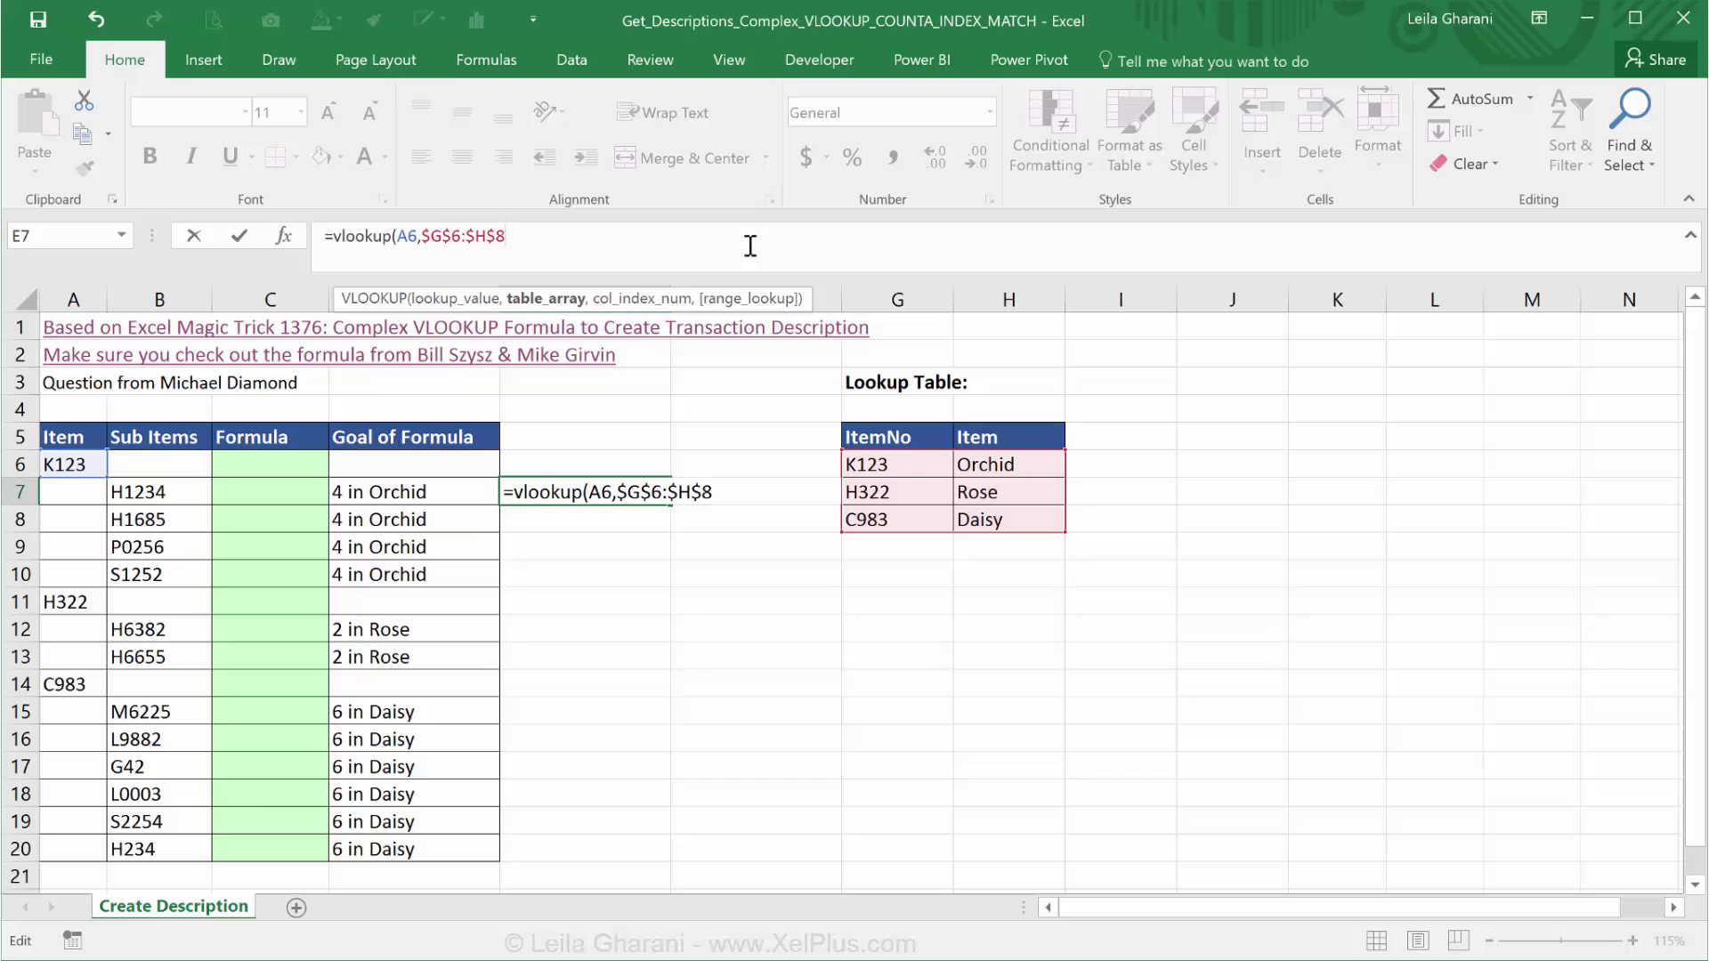
pyautogui.write(',2,')
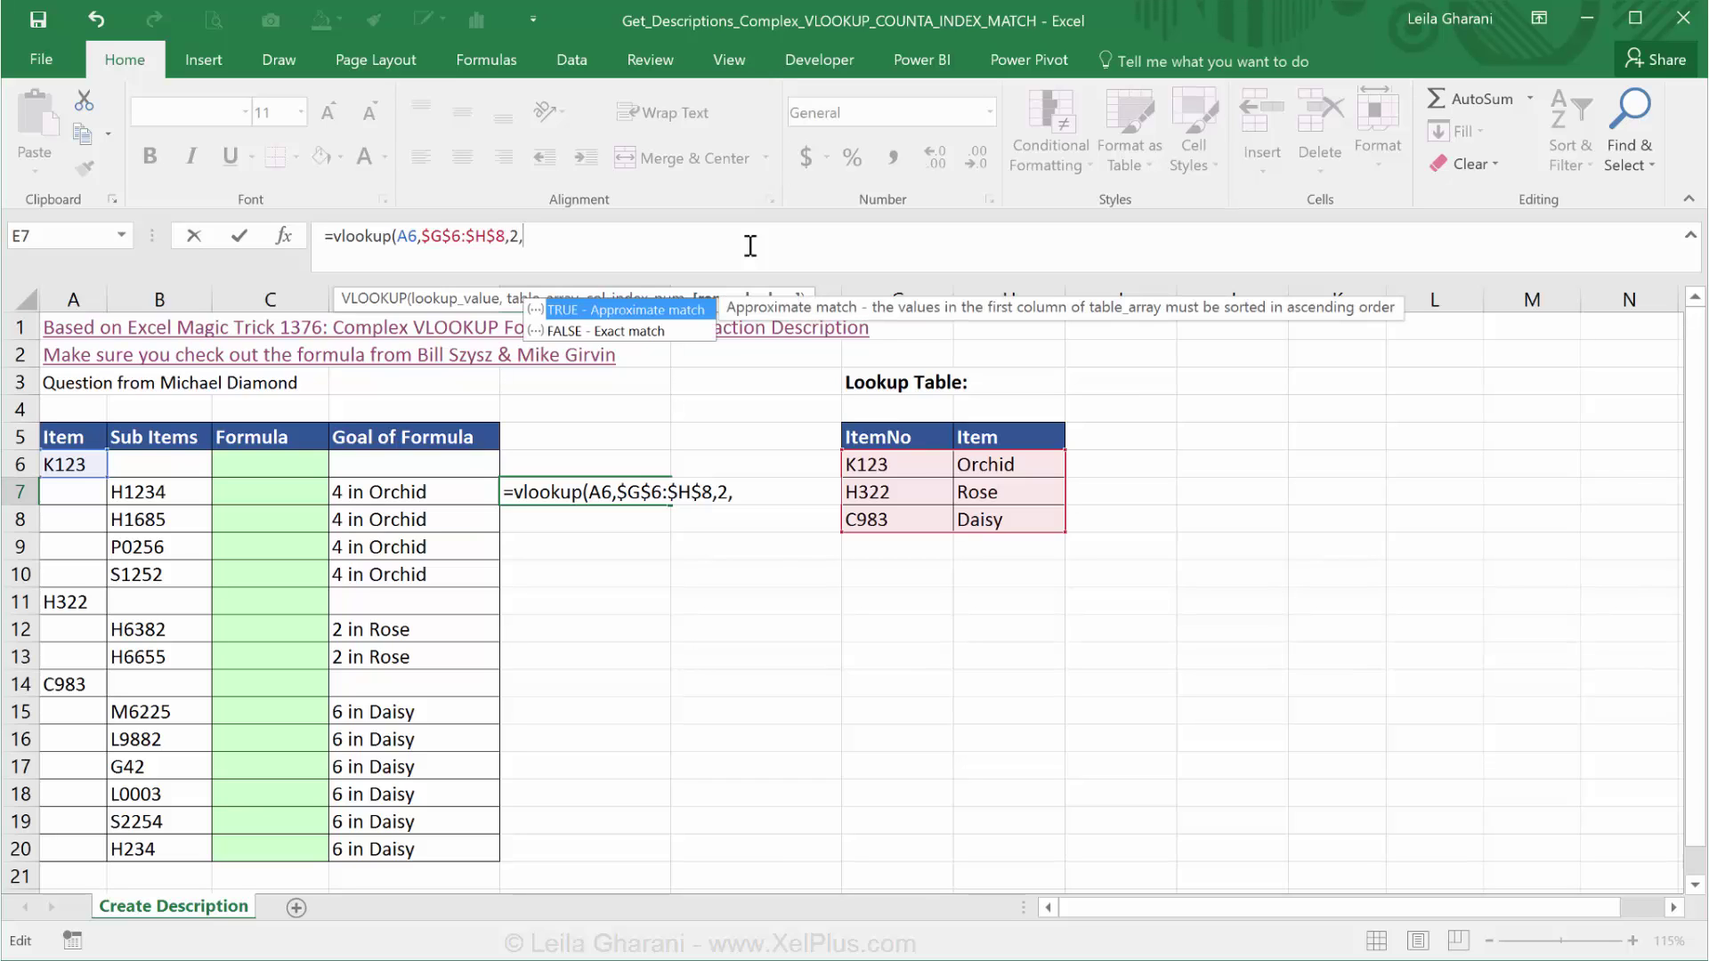
pyautogui.write('false)')
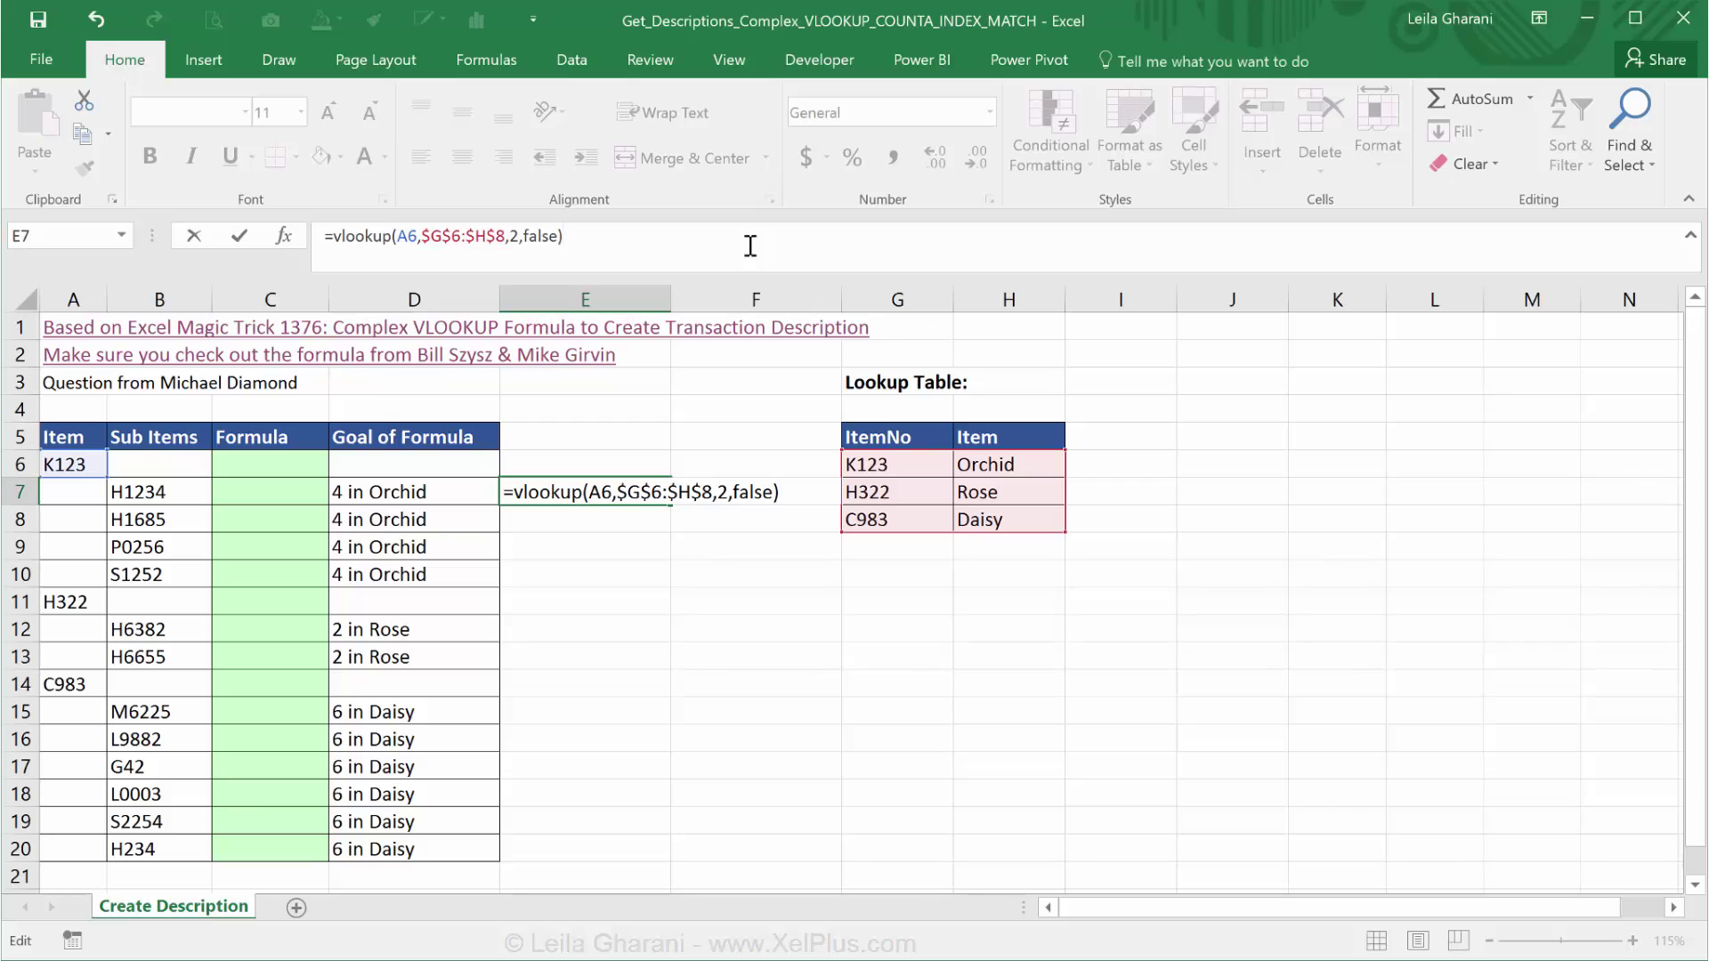
pyautogui.hotkey('ctrl', 'Return')
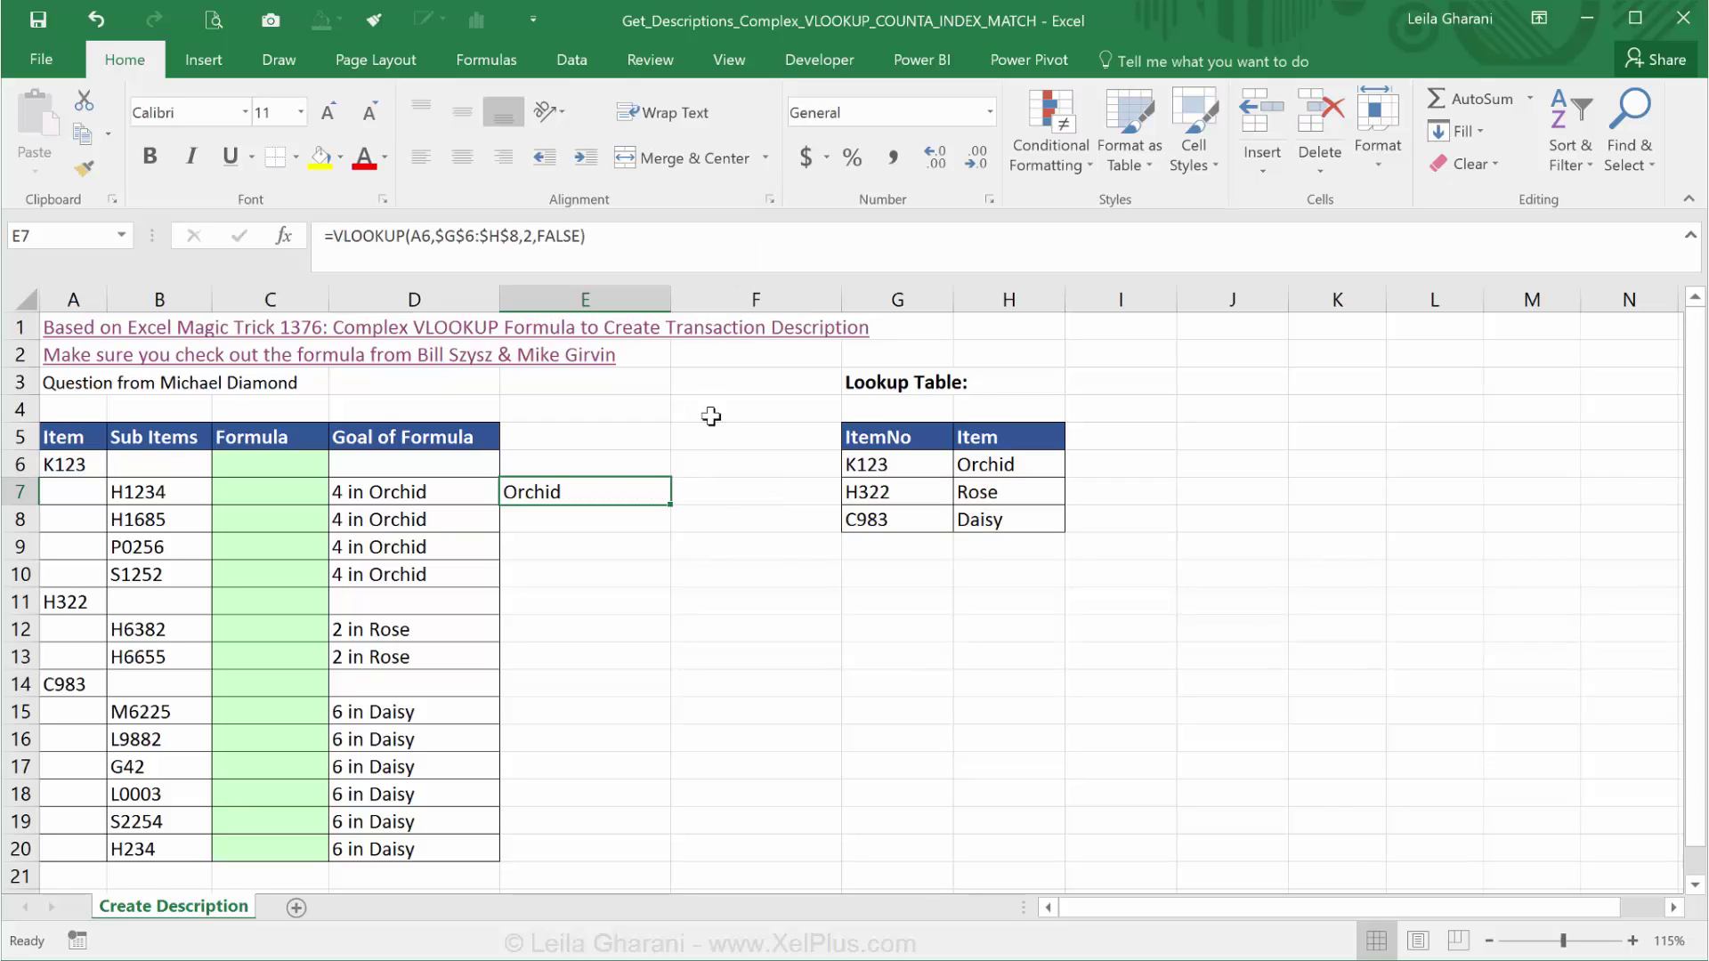
# - Fill the E7 lookup down to E12, then check the #N/A in E8 against item K123 in A6
pyautogui.moveTo(671, 505); pyautogui.dragTo(663, 650)
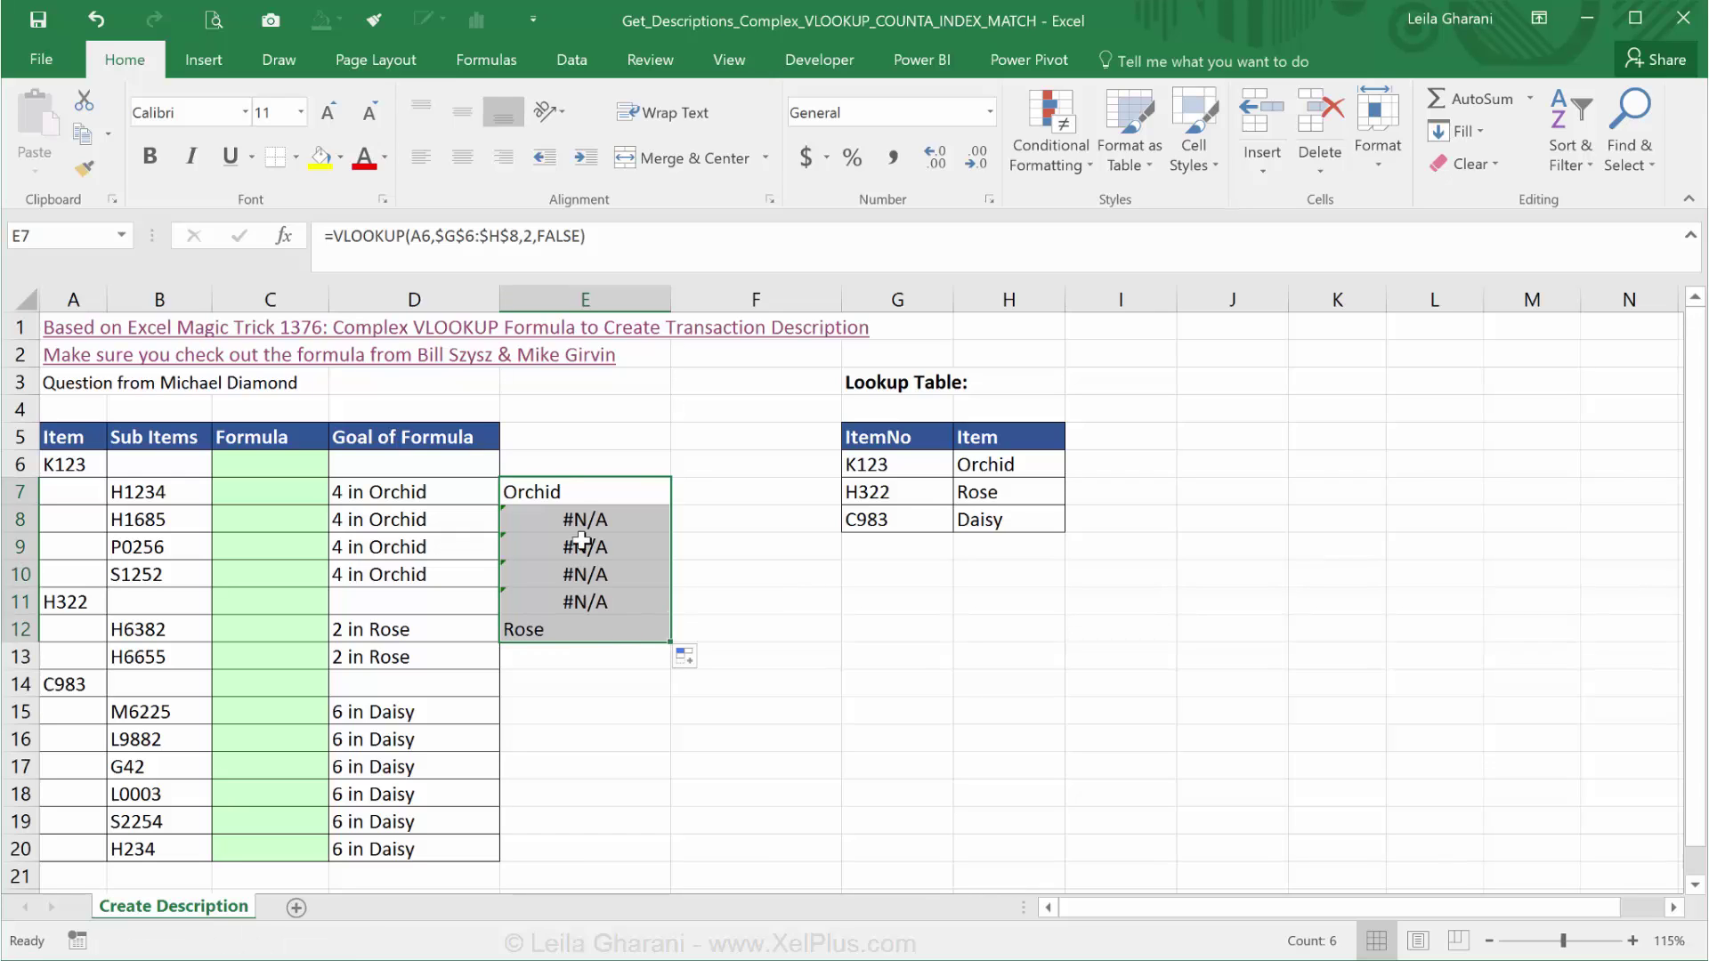
pyautogui.click(540, 636)
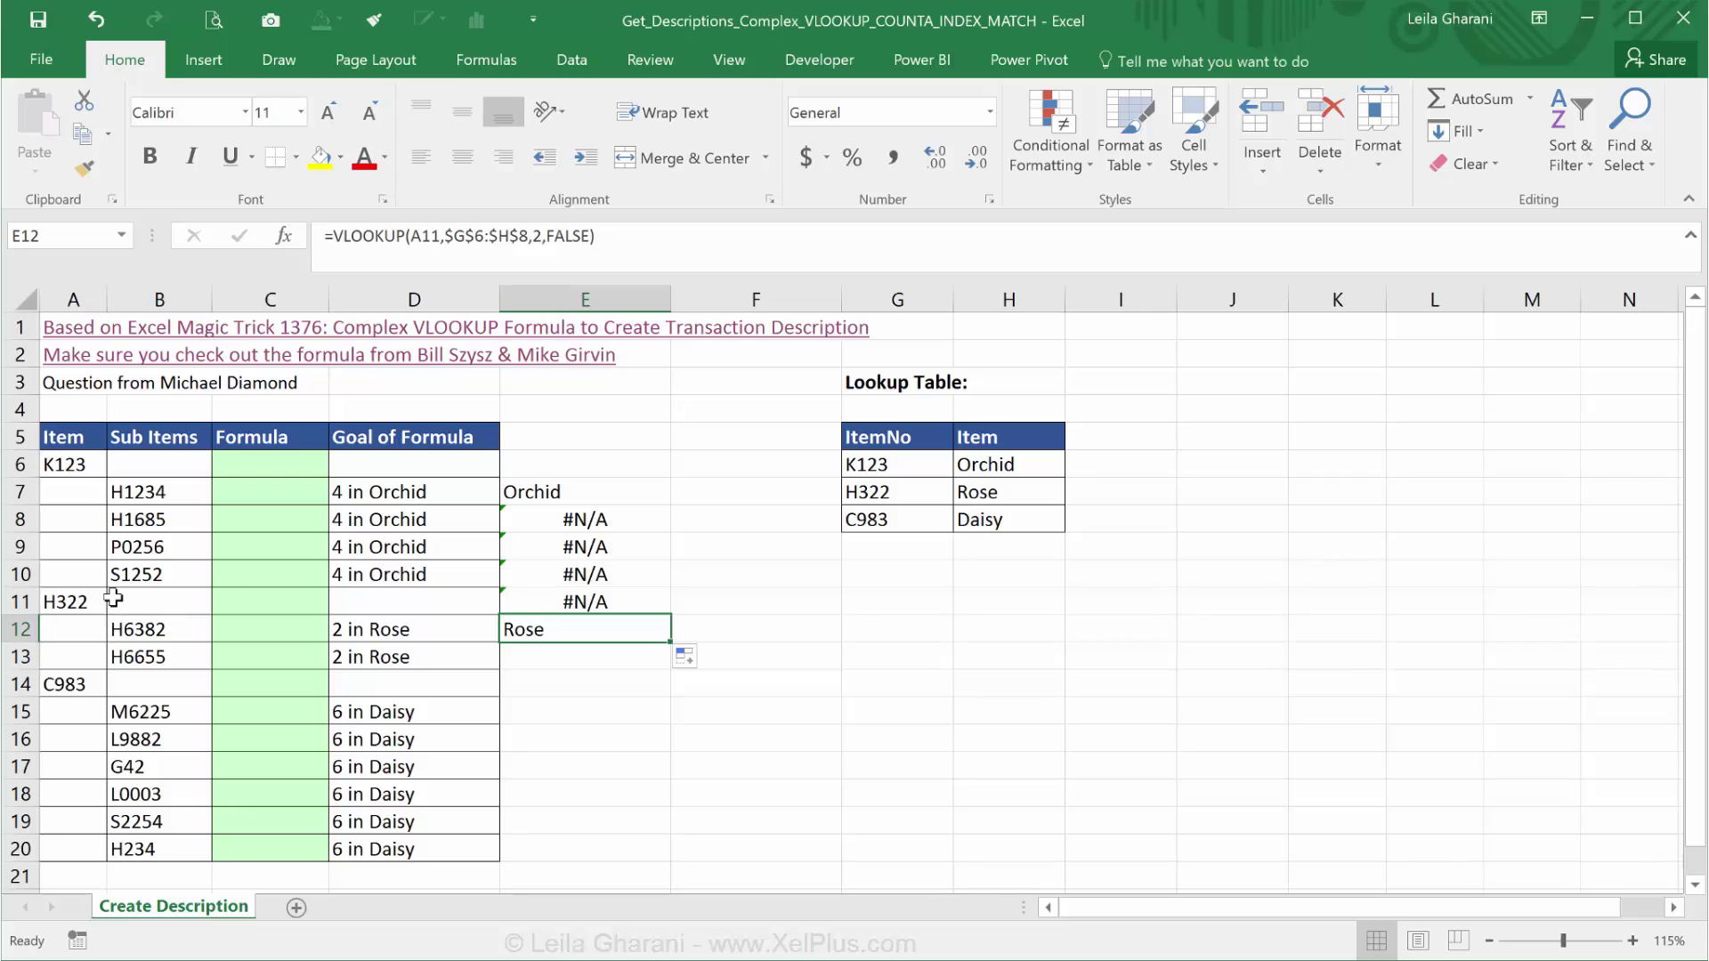
pyautogui.click(559, 517)
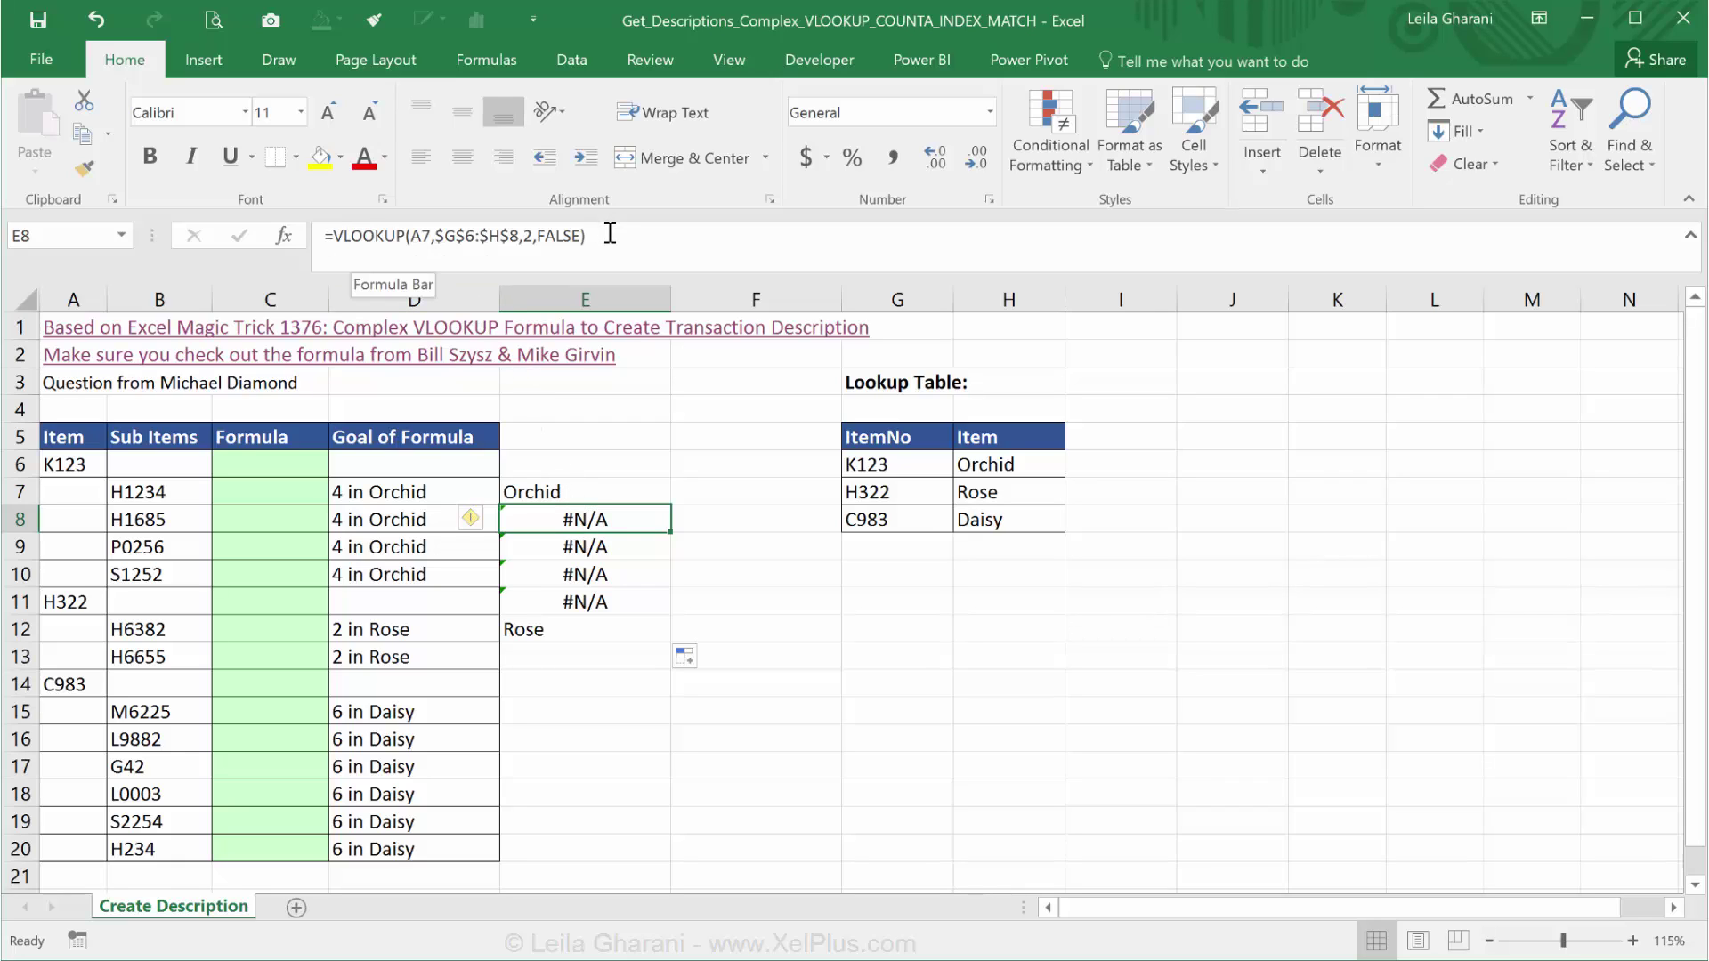
pyautogui.click(82, 466)
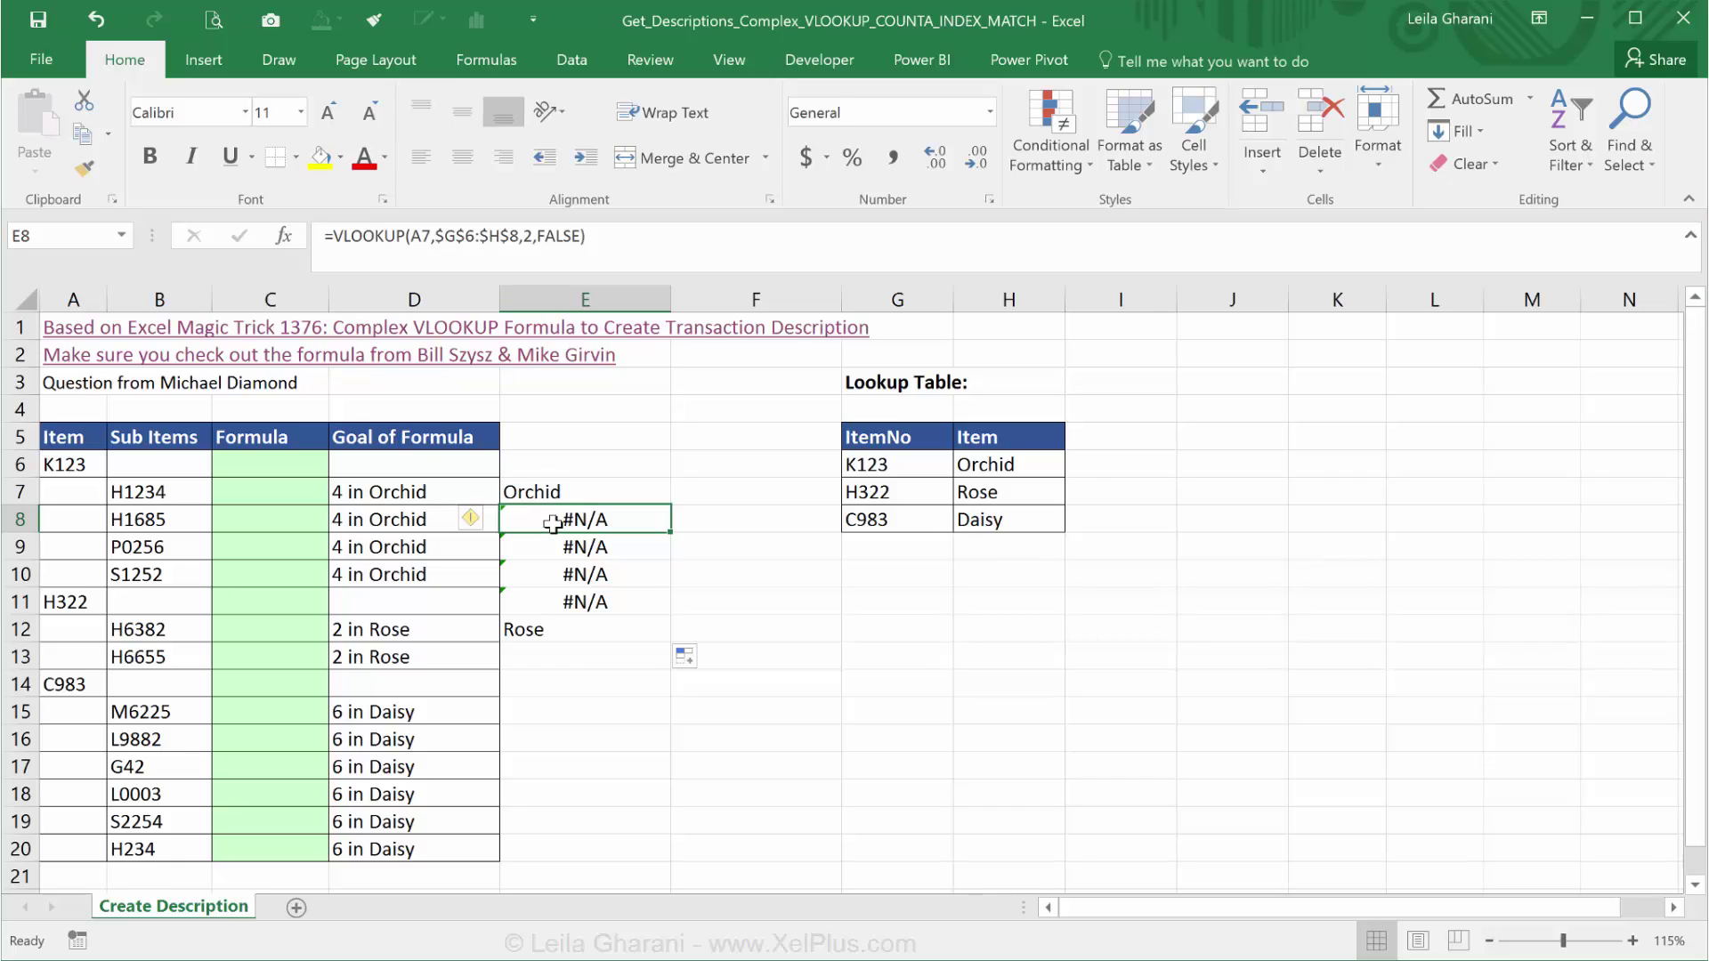
# - Rewrite E8 as =IF(A7<>"",VLOOKUP(A7,$G$6:$H$8,2,FALSE),E7) to reuse the name above
pyautogui.click(337, 235)
pyautogui.write('if(')
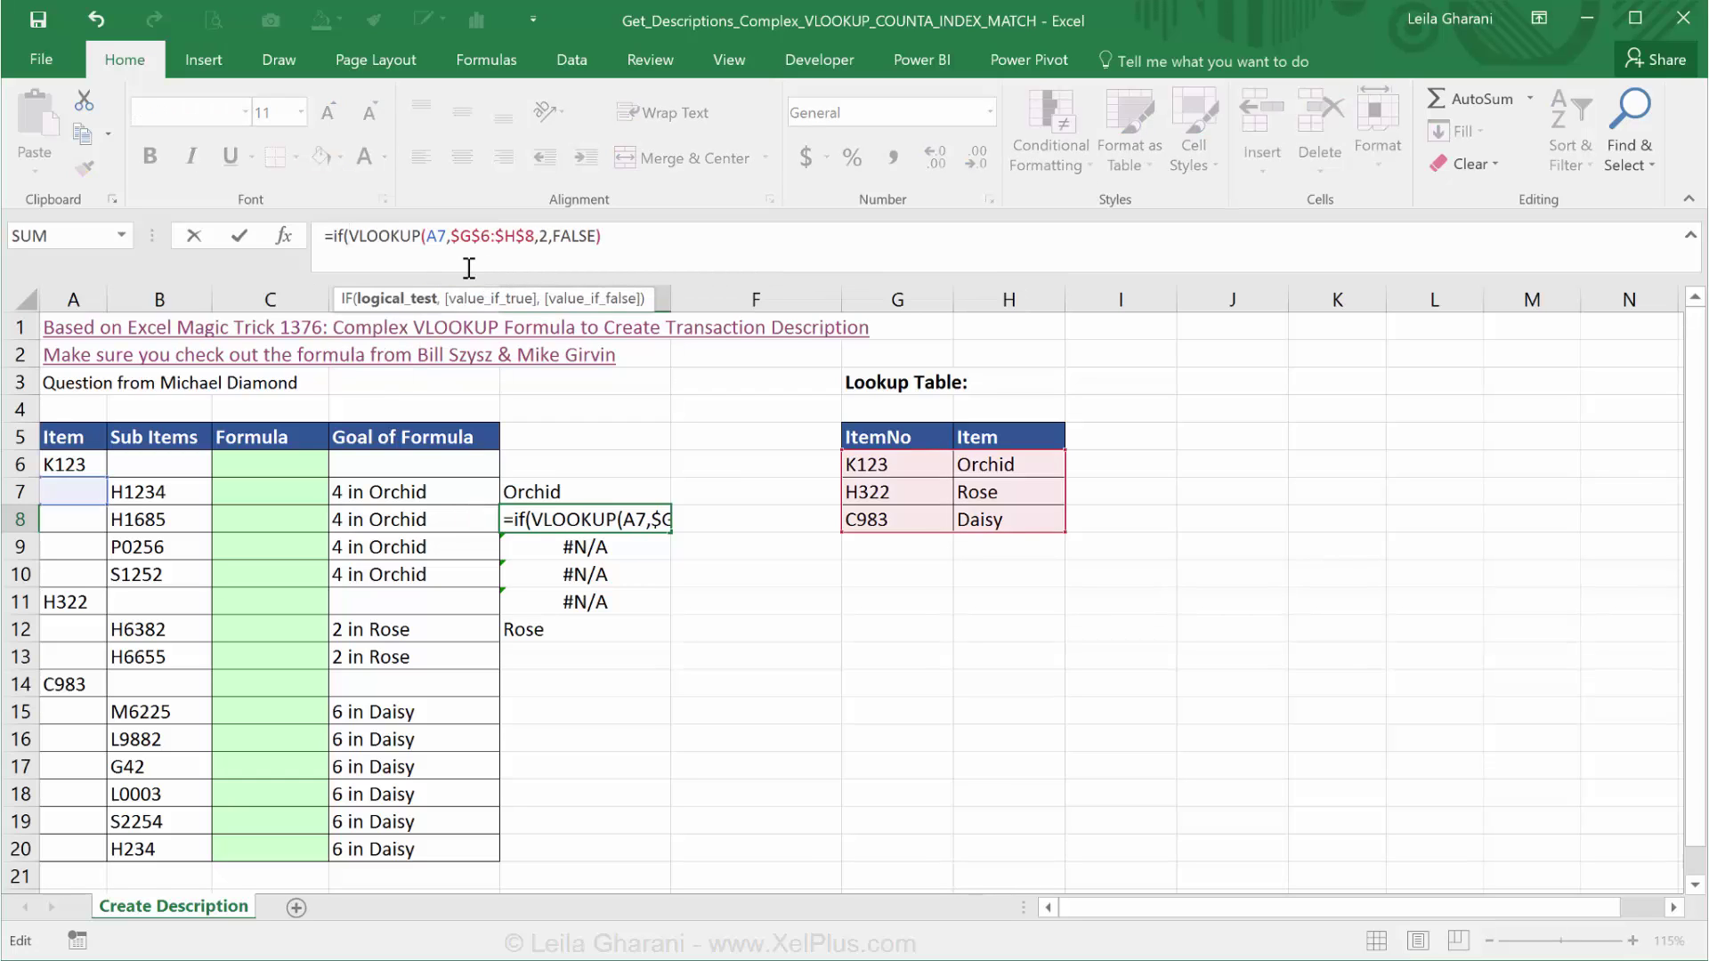
pyautogui.click(78, 489)
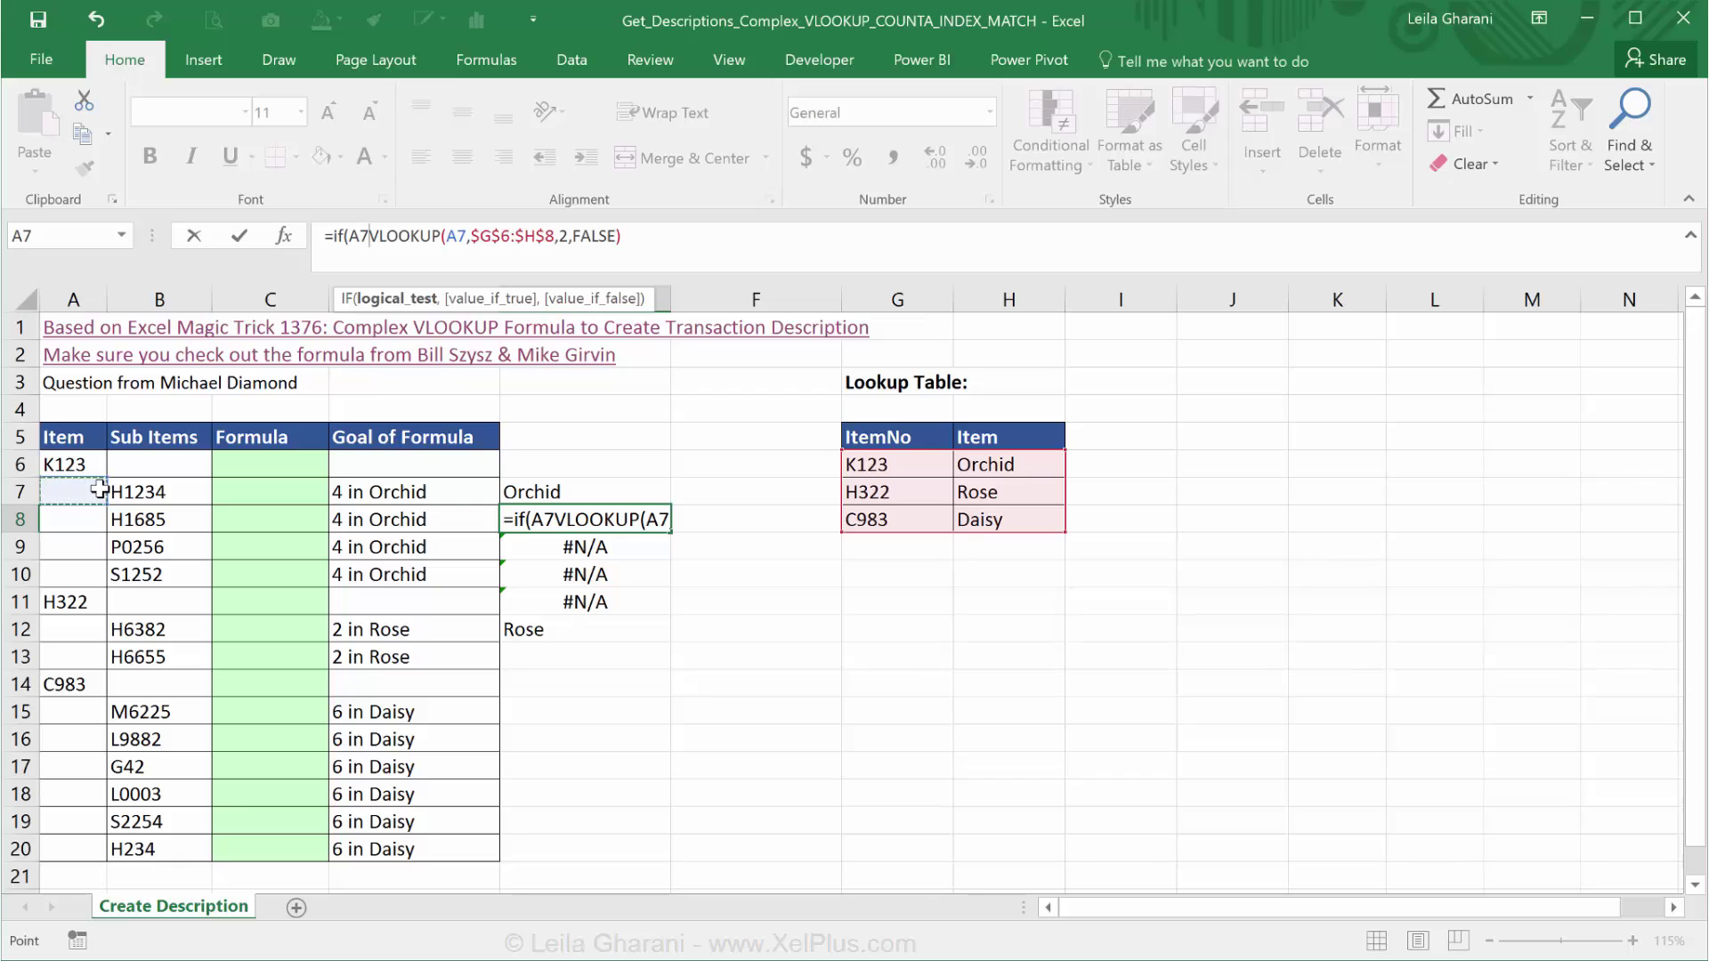
pyautogui.write('<>""')
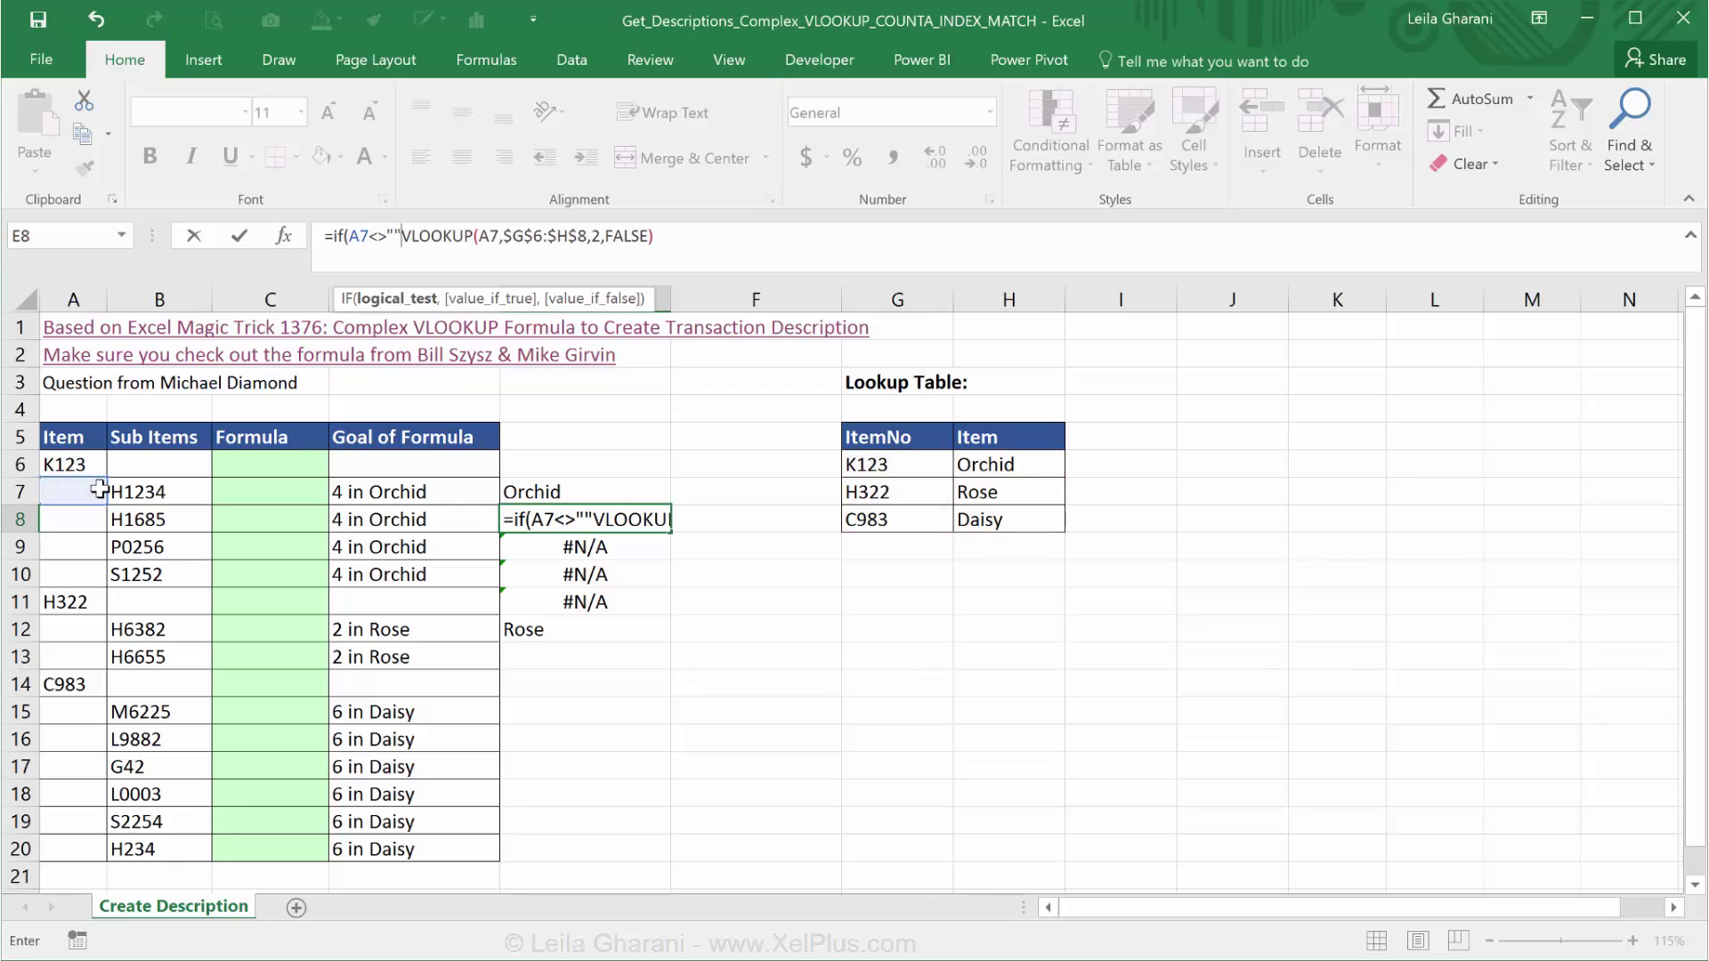
pyautogui.write(',')
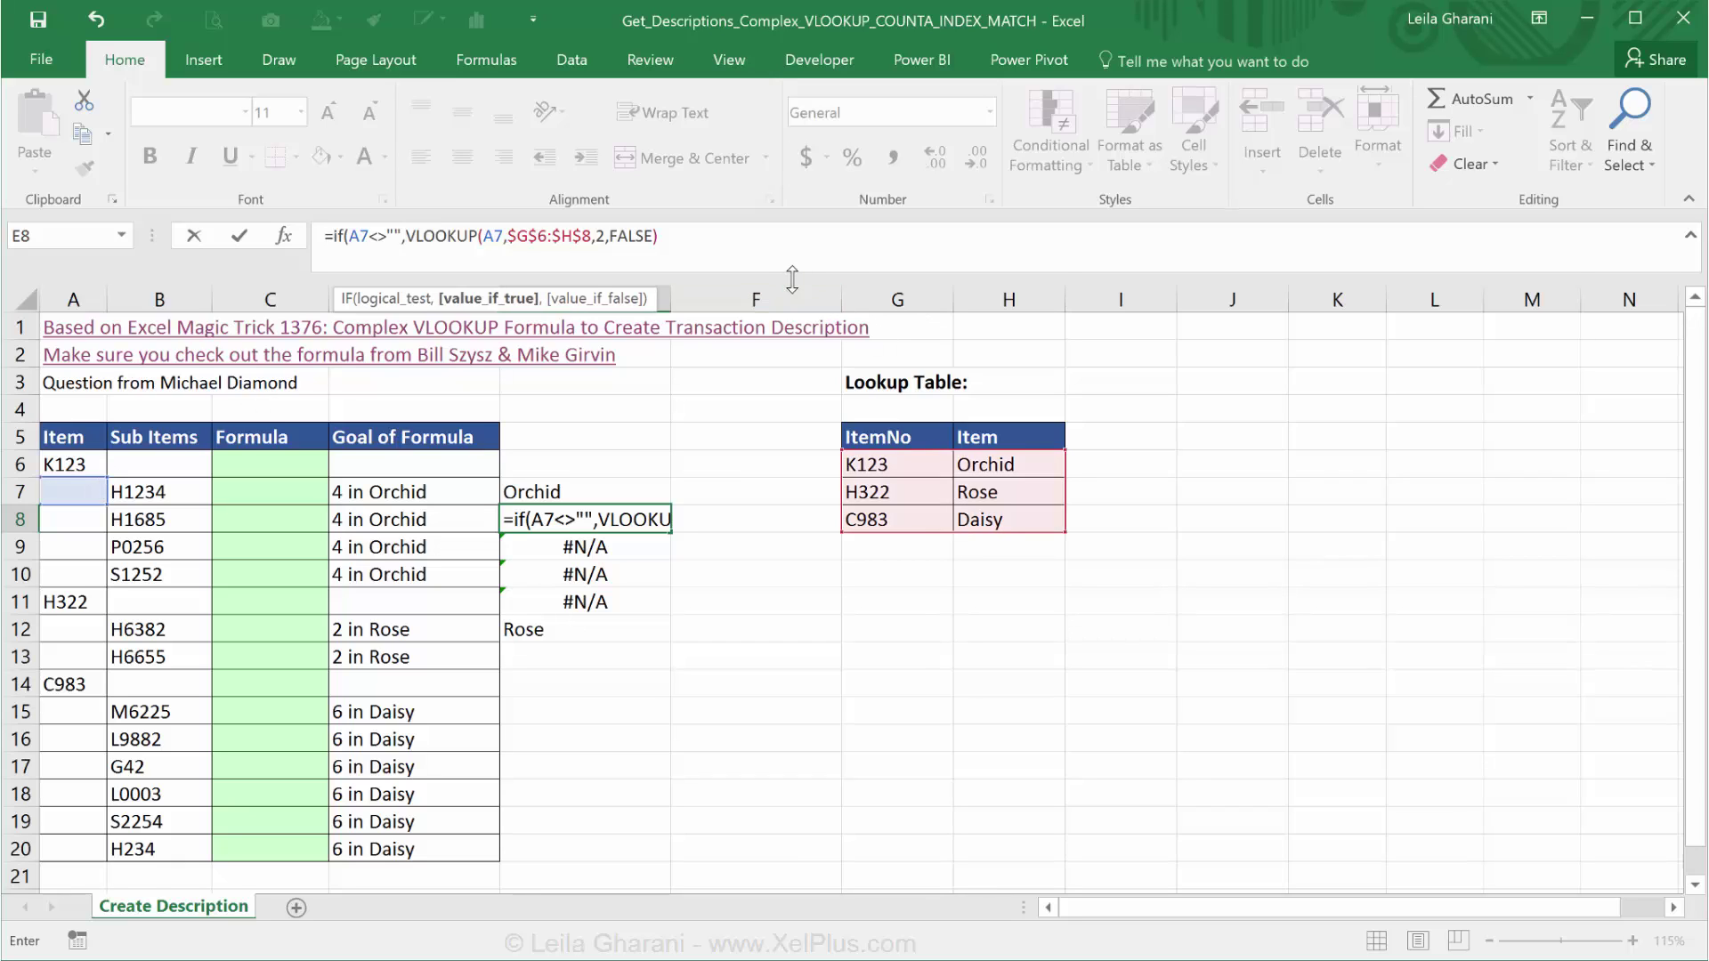
pyautogui.write(',')
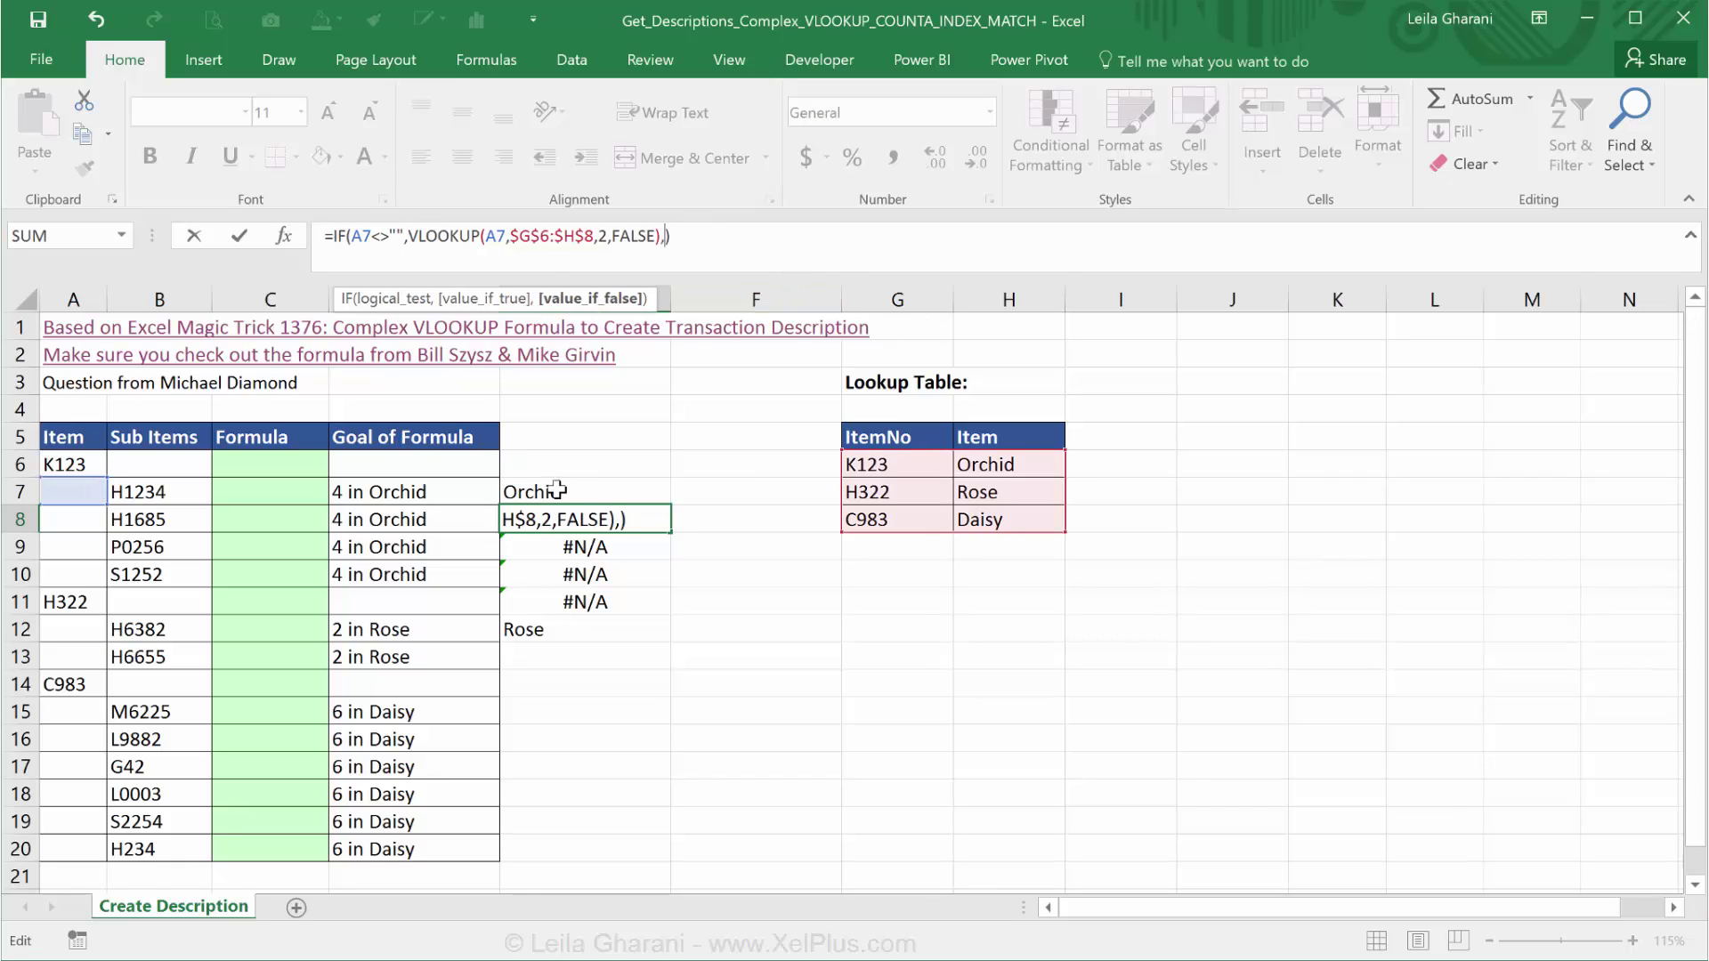
pyautogui.click(564, 491)
pyautogui.write(')')
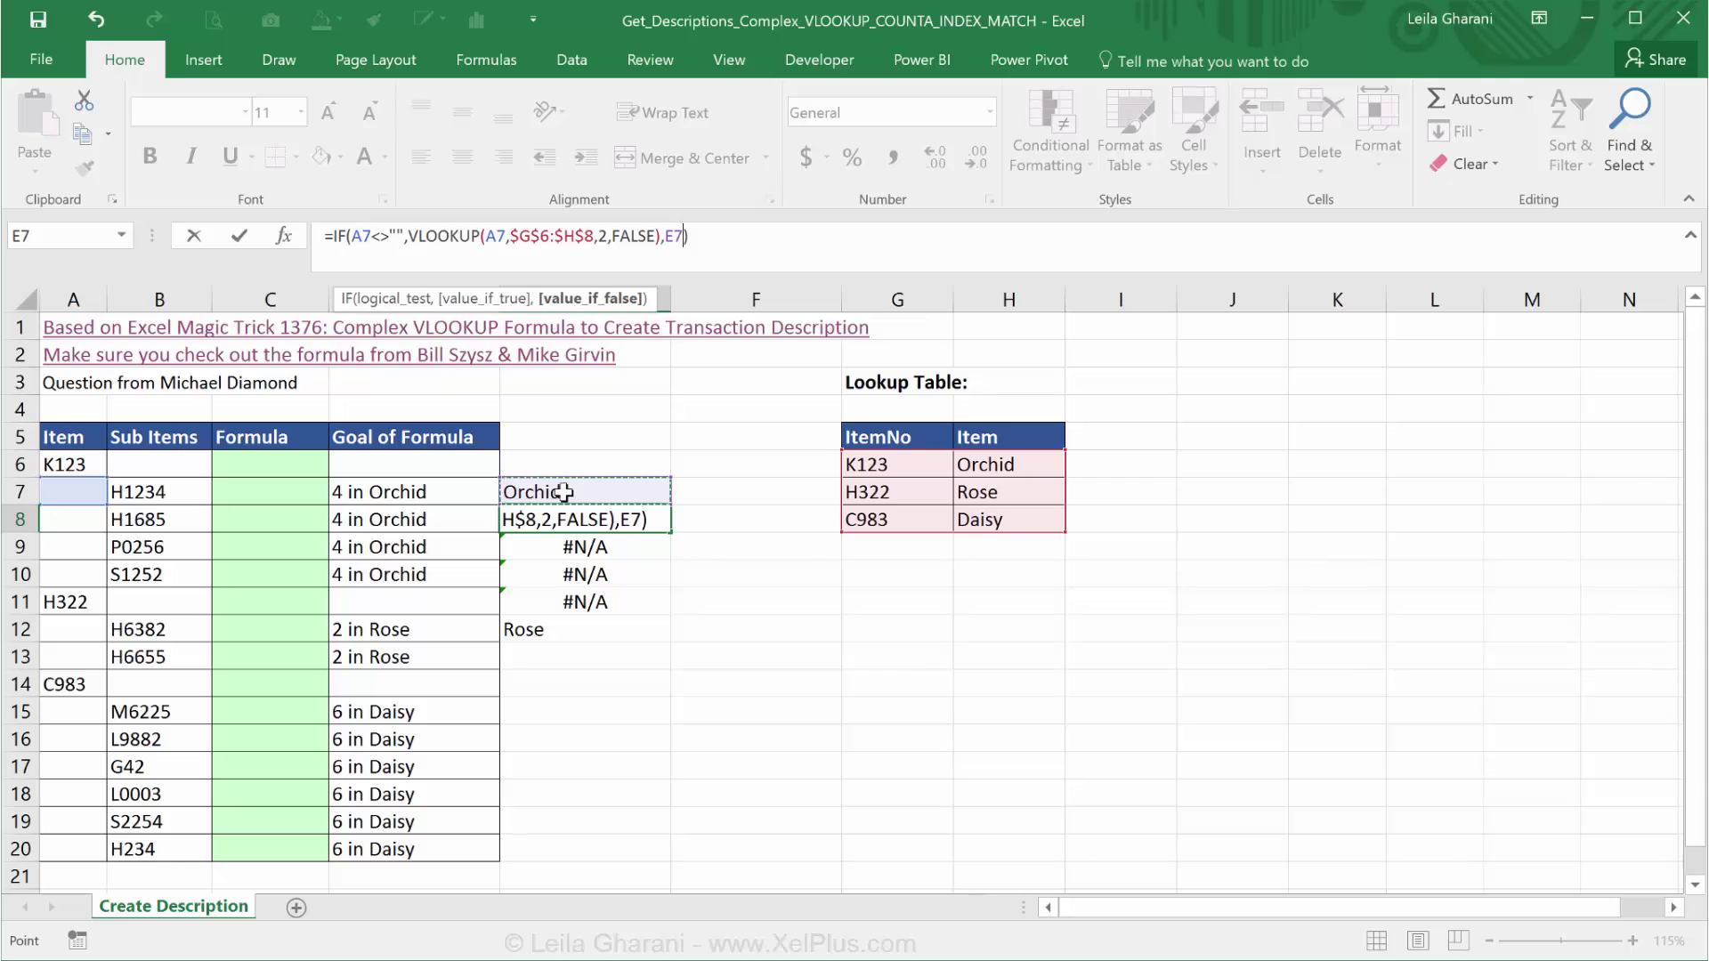
pyautogui.hotkey('ctrl', 'Return')
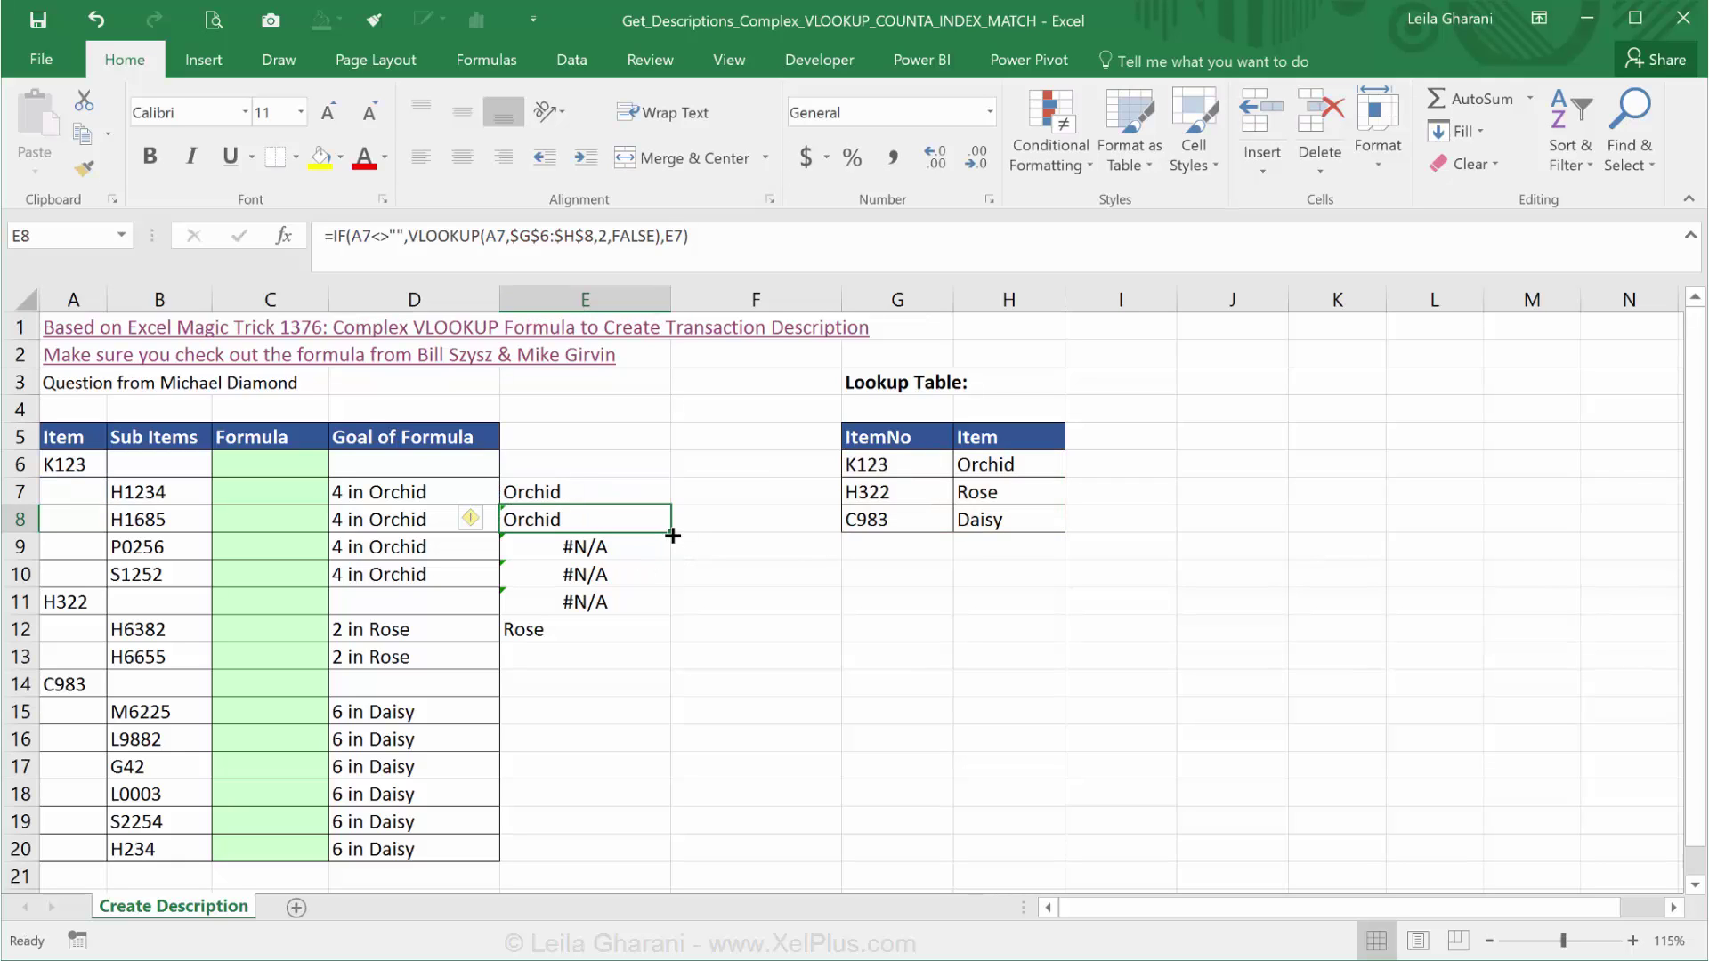
# - Fill the IF formula down to E12 and inspect row 11 and its formula in E11
pyautogui.moveTo(672, 535); pyautogui.dragTo(677, 656)
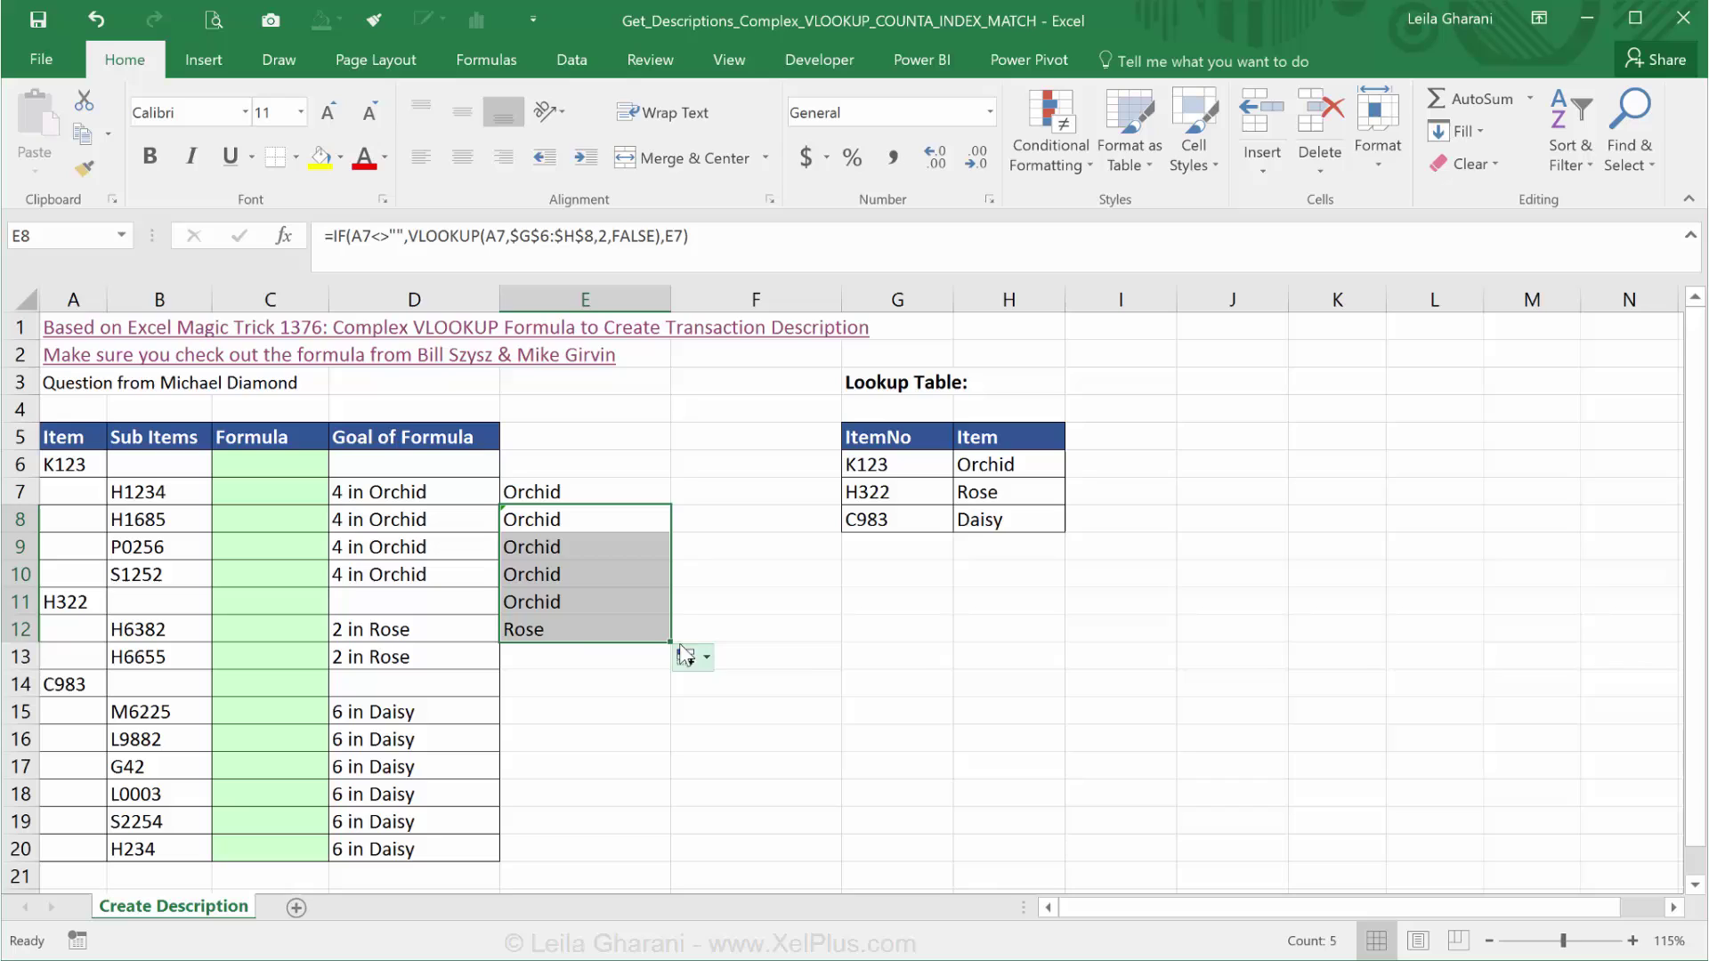
pyautogui.click(580, 633)
pyautogui.moveTo(185, 594); pyautogui.dragTo(557, 599)
pyautogui.click(622, 607)
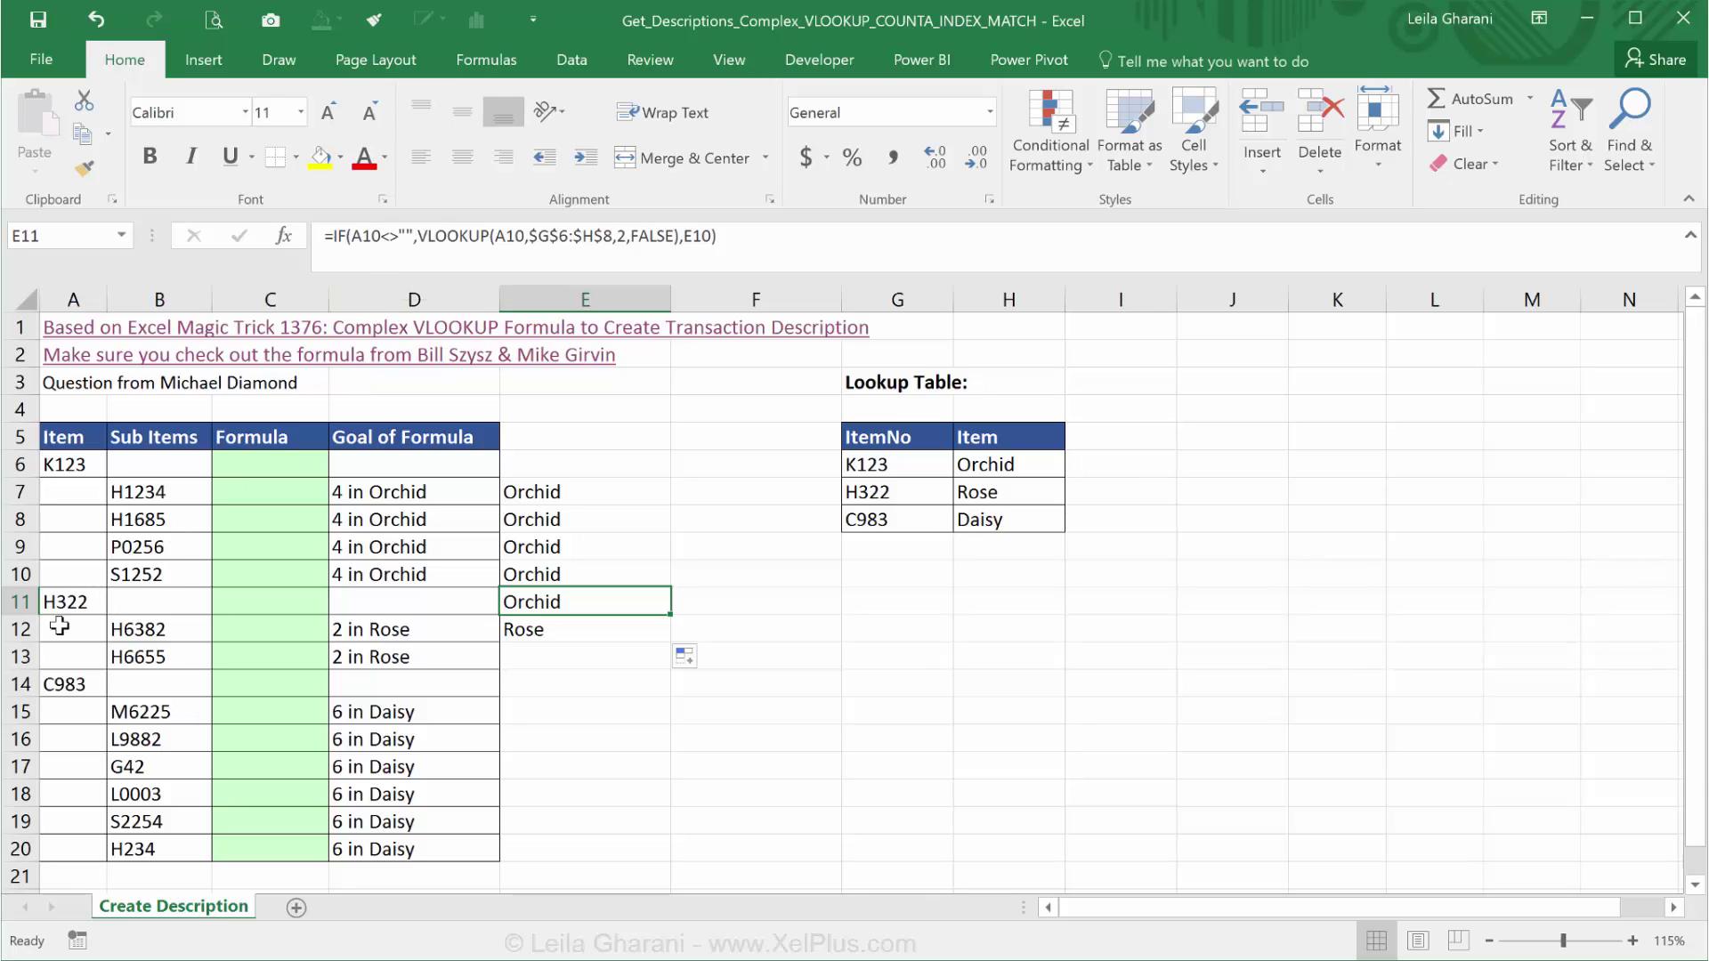
# - Wrap E11 in IF(B11="","",...) and fill it across E6:E20 so header rows stay blank
pyautogui.click(332, 236)
pyautogui.write('if(')
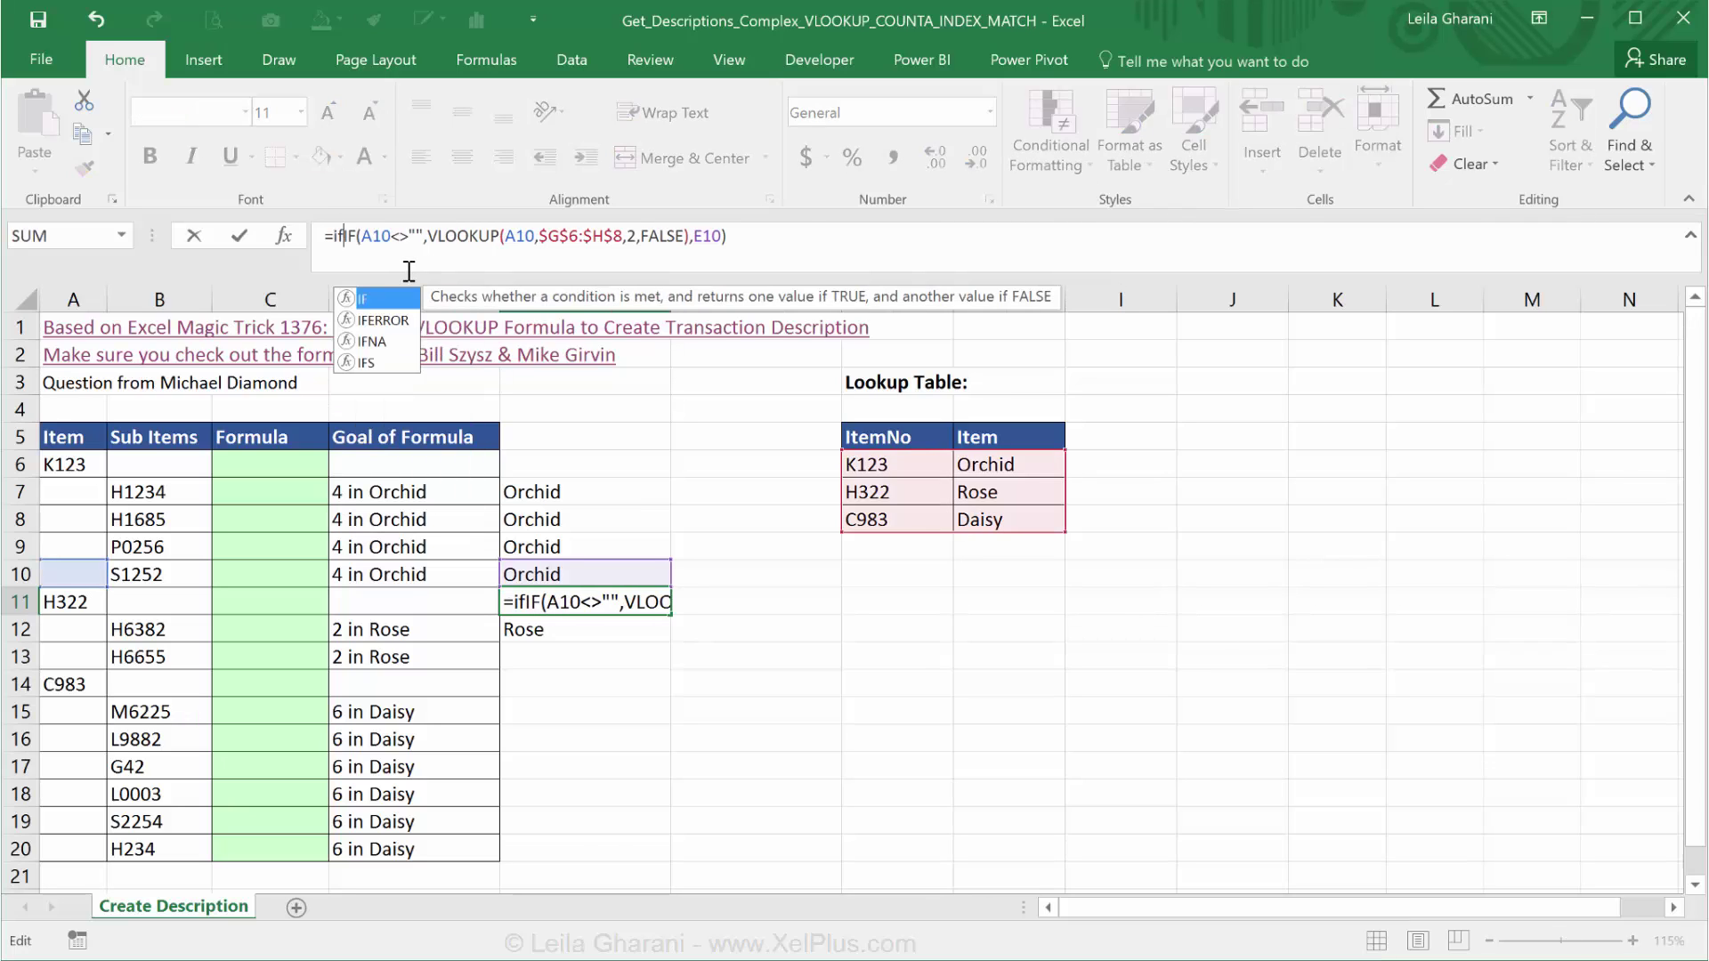
pyautogui.click(122, 605)
pyautogui.write('="",""')
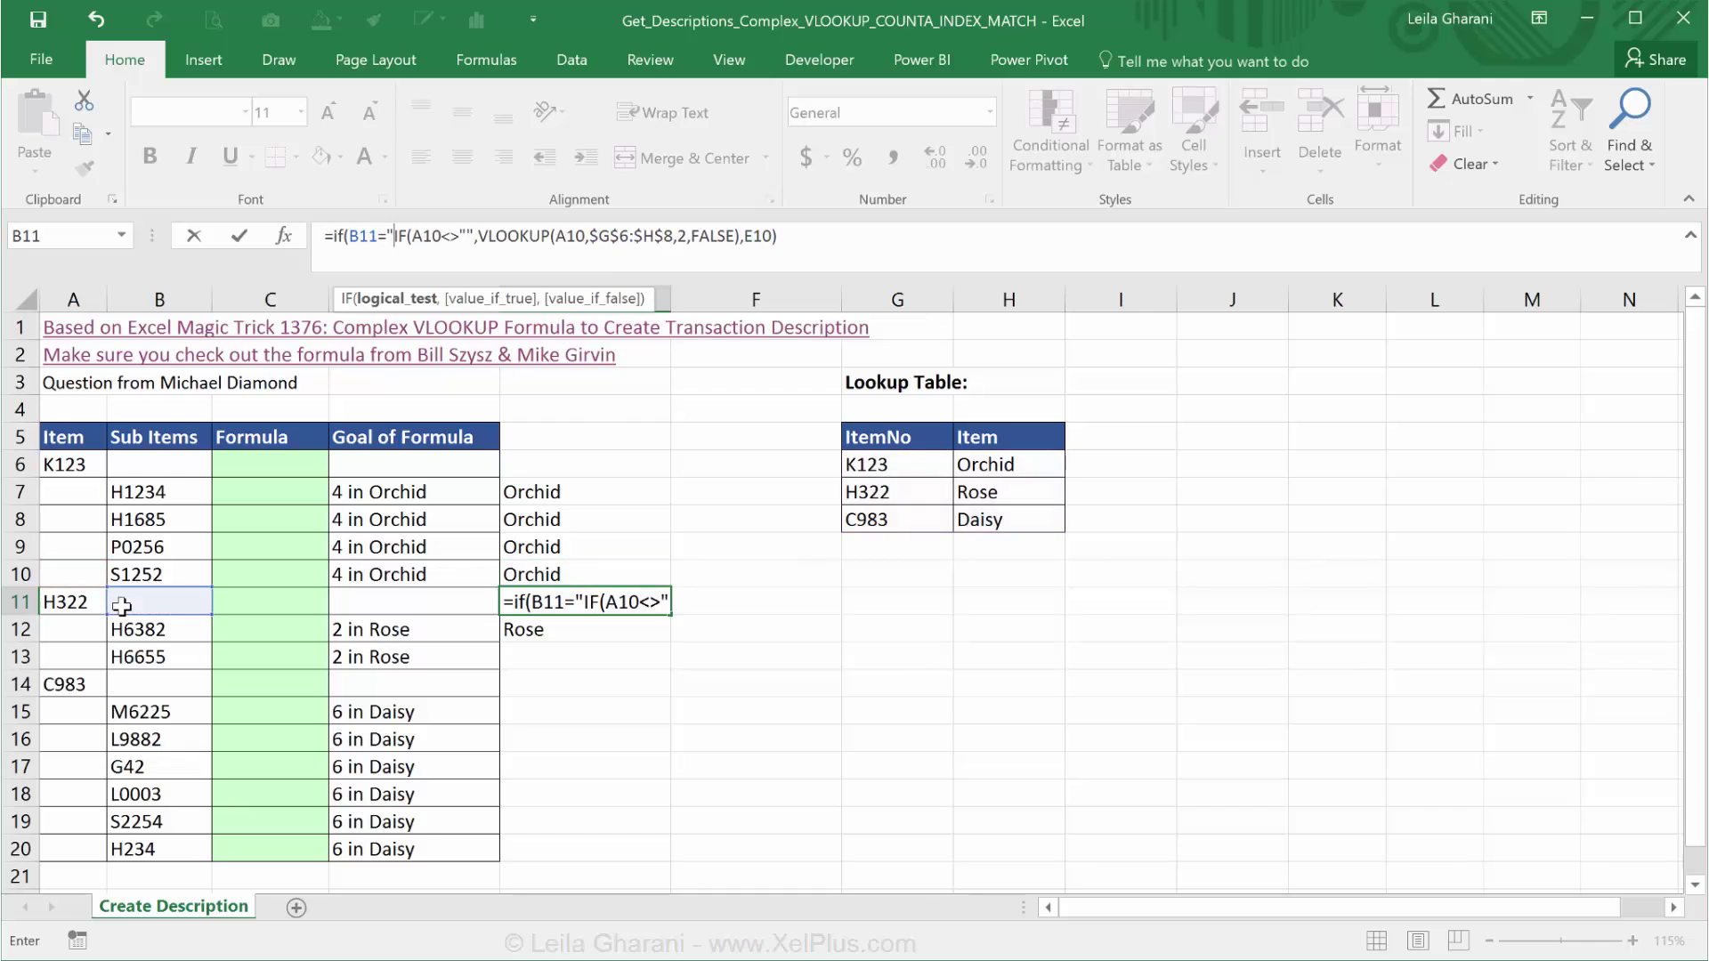
pyautogui.write(',')
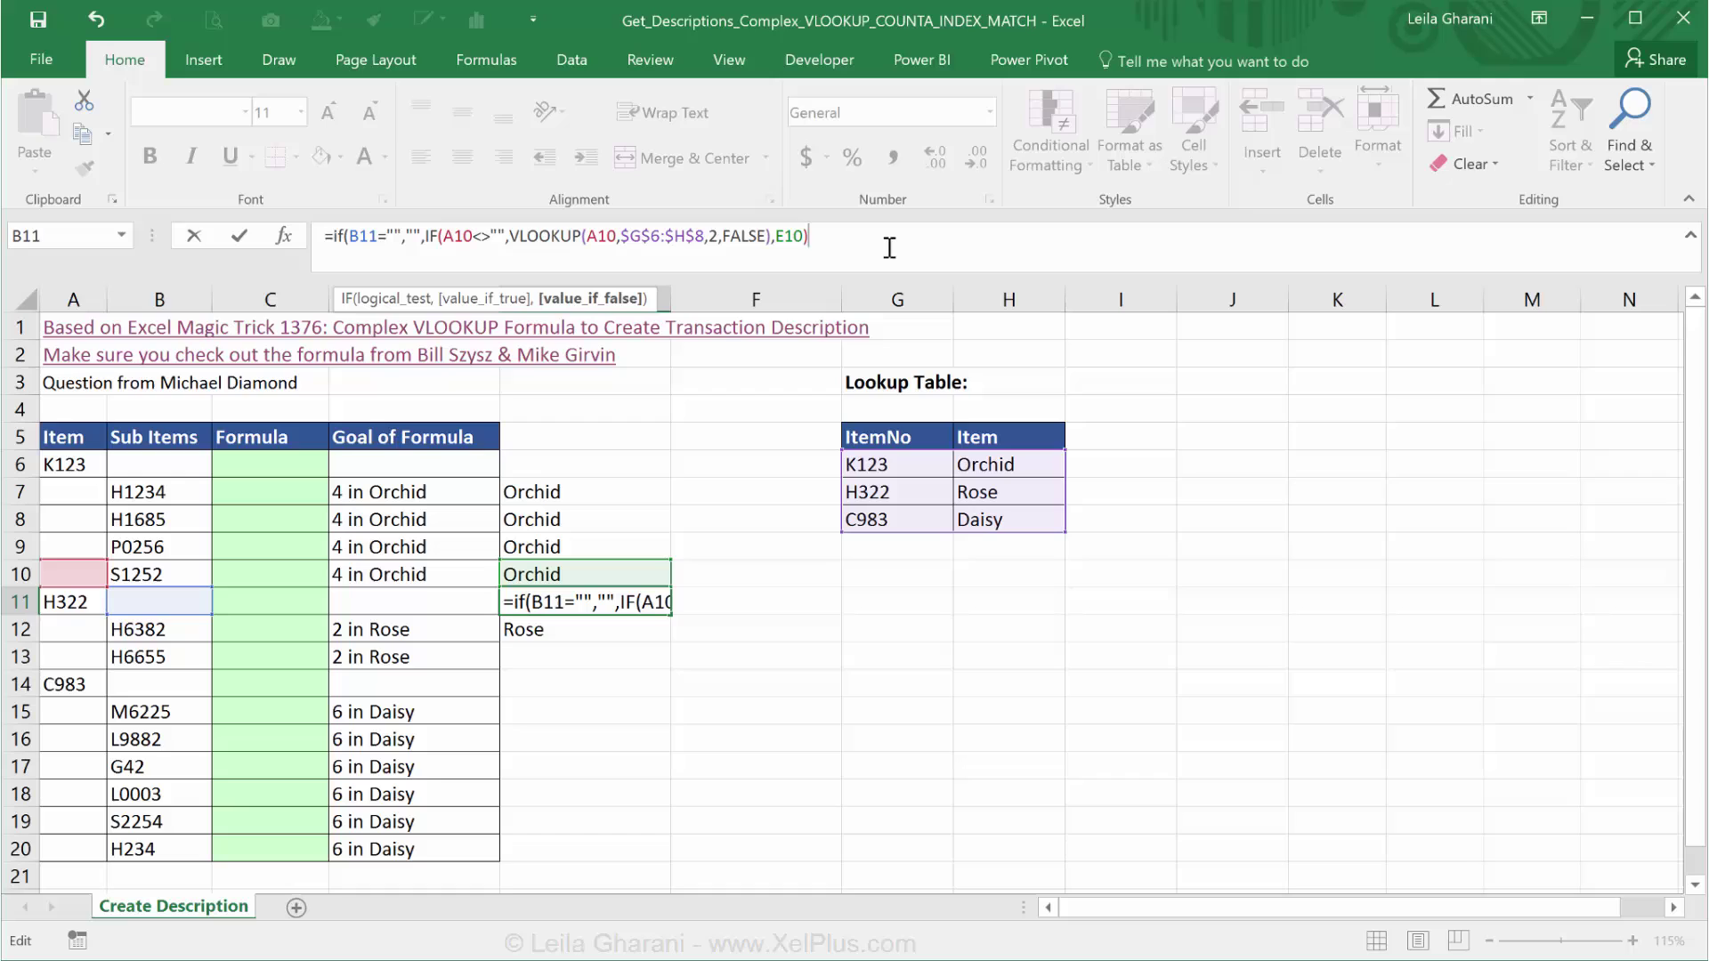
pyautogui.write(')')
pyautogui.hotkey('ctrl', 'Return')
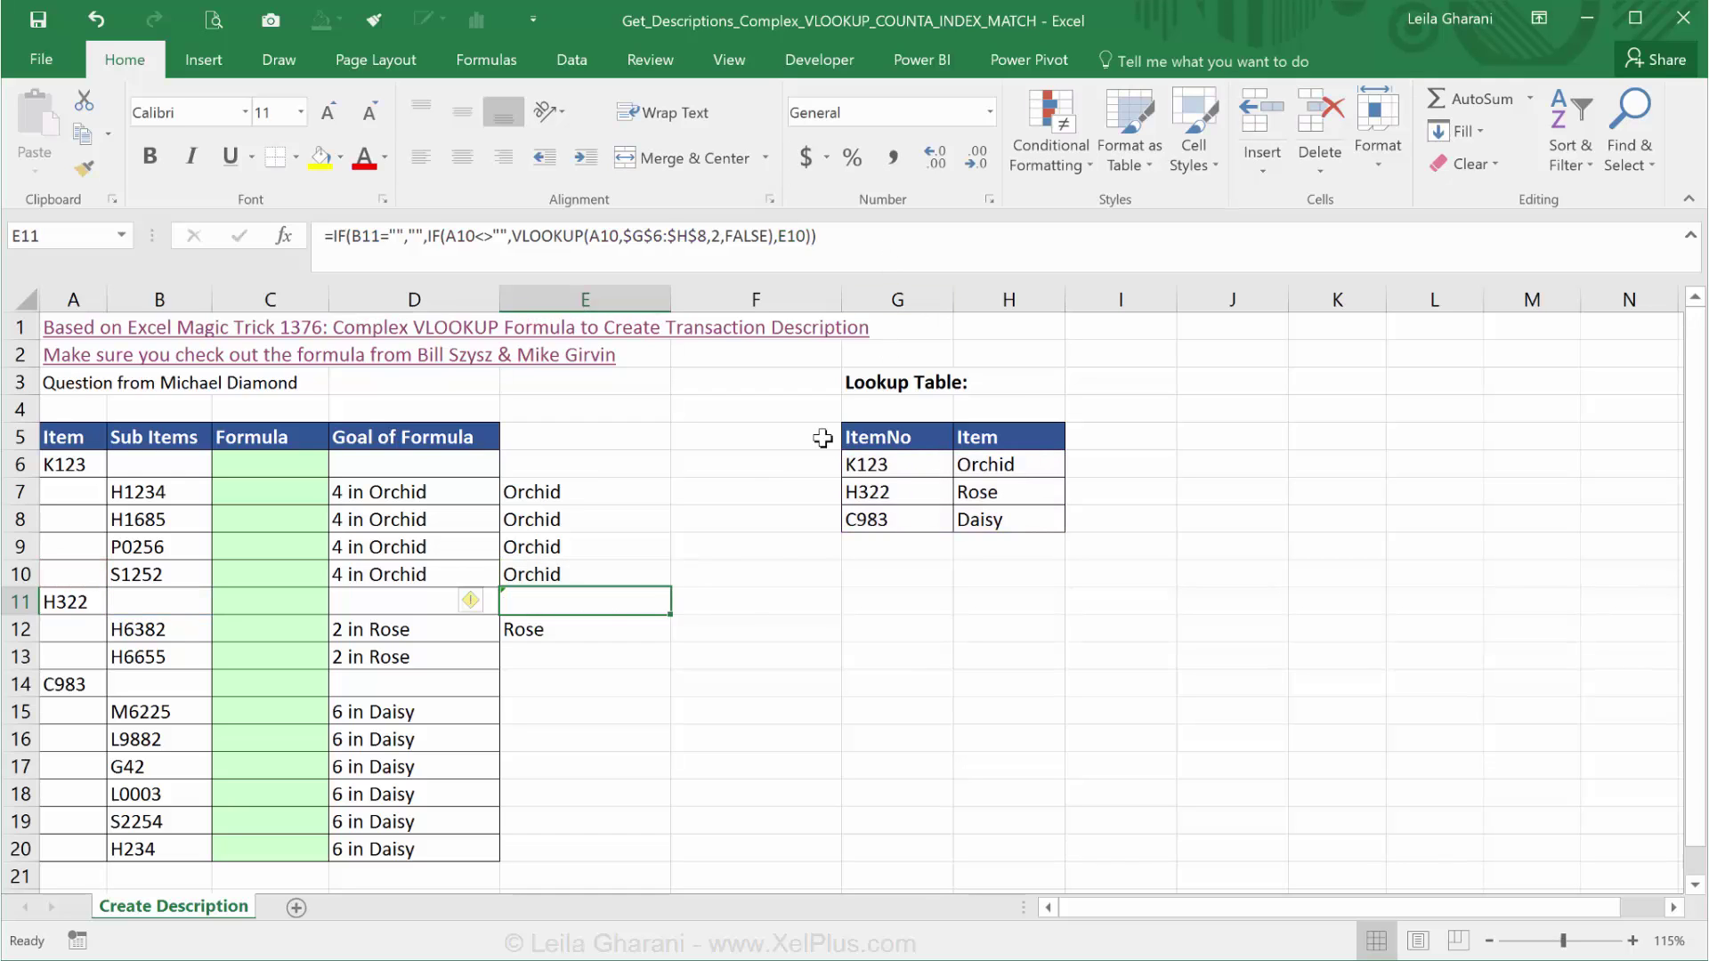
pyautogui.moveTo(669, 613); pyautogui.dragTo(627, 877)
pyautogui.click(622, 819)
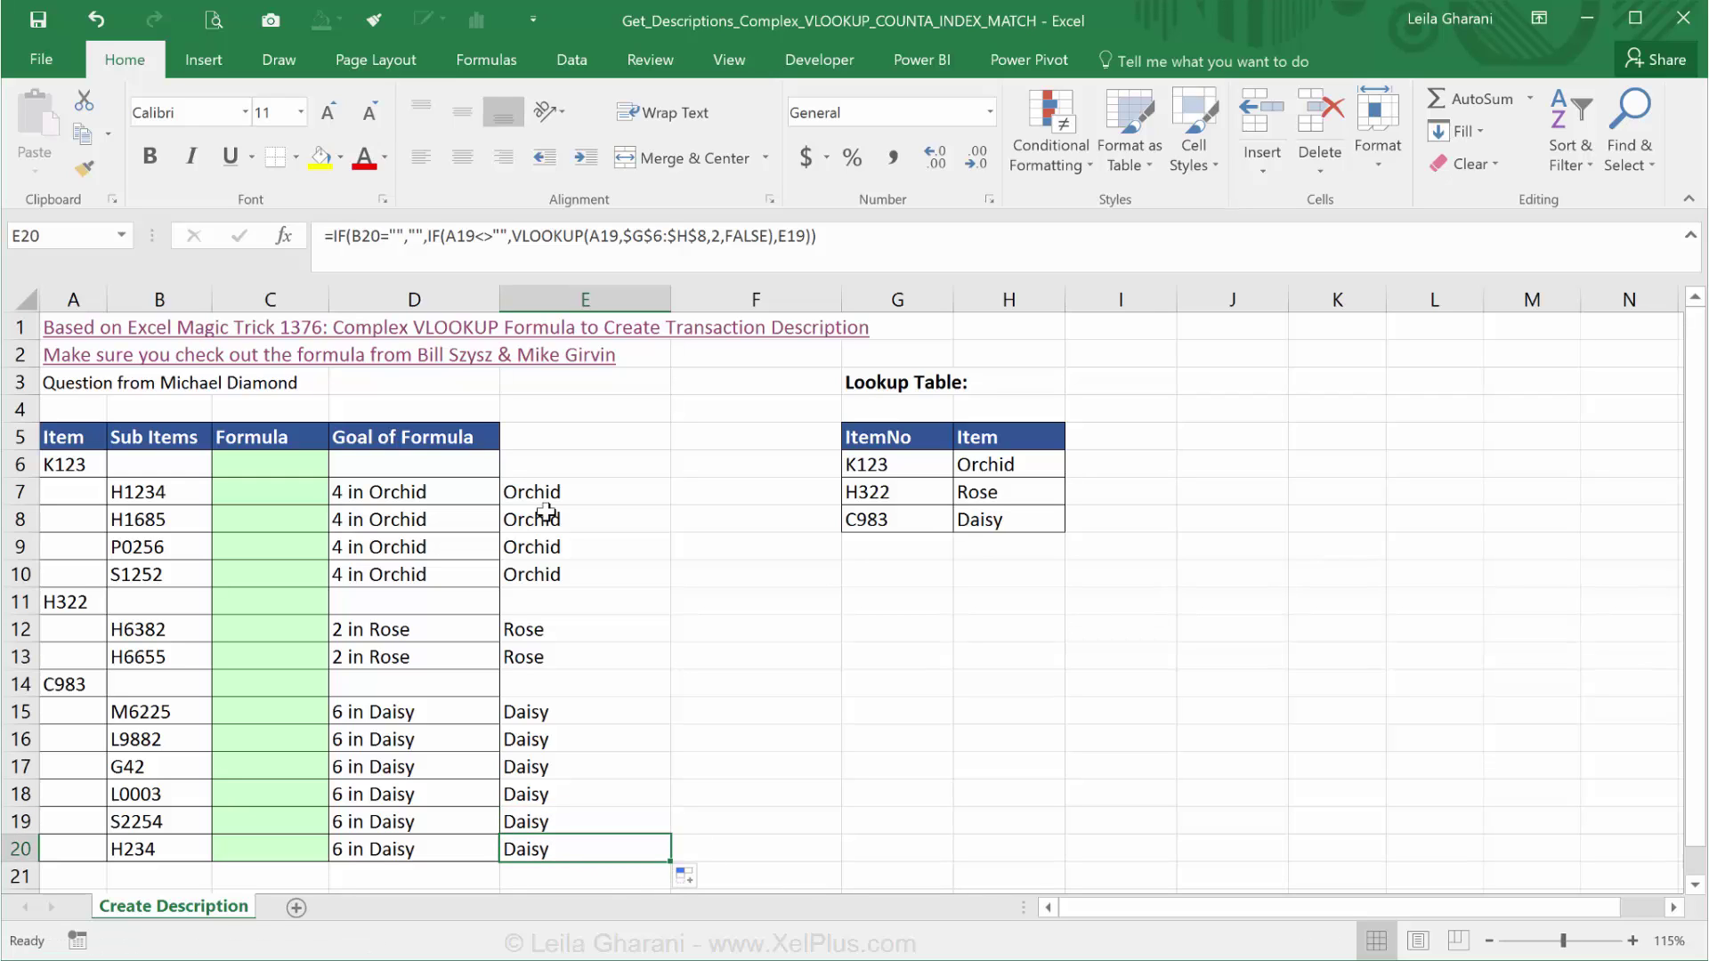
# - Review the finished lookup formulas and Orchid results in E7:E10
pyautogui.click(735, 488)
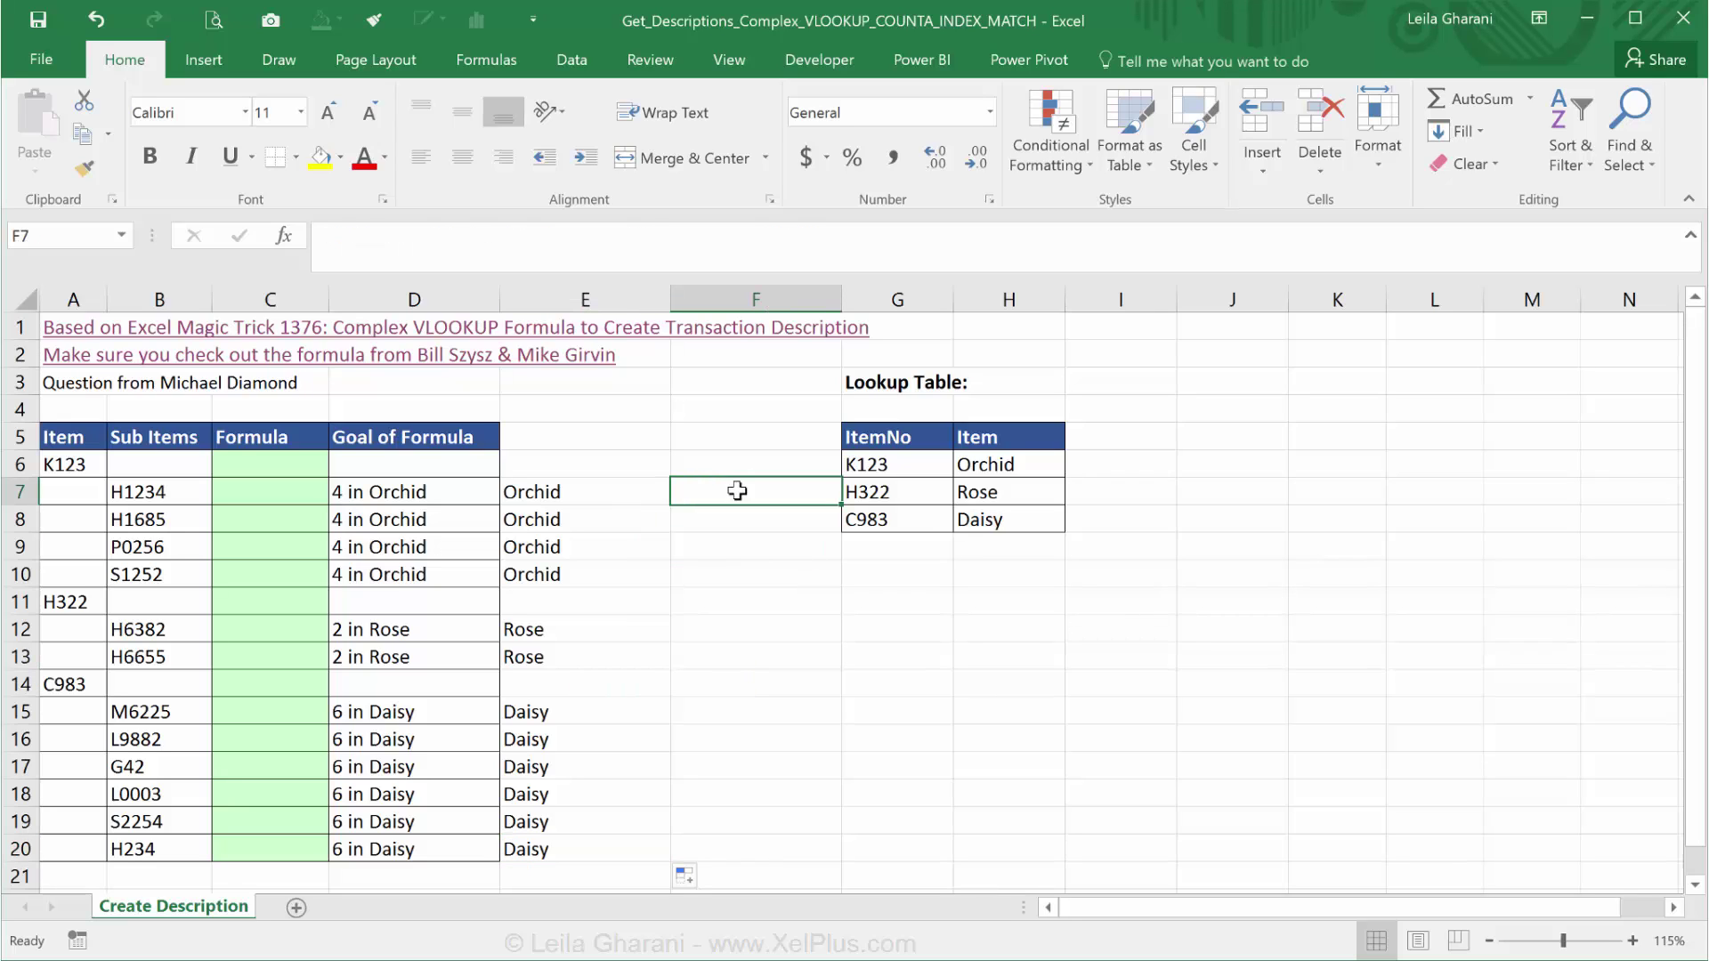
pyautogui.click(558, 527)
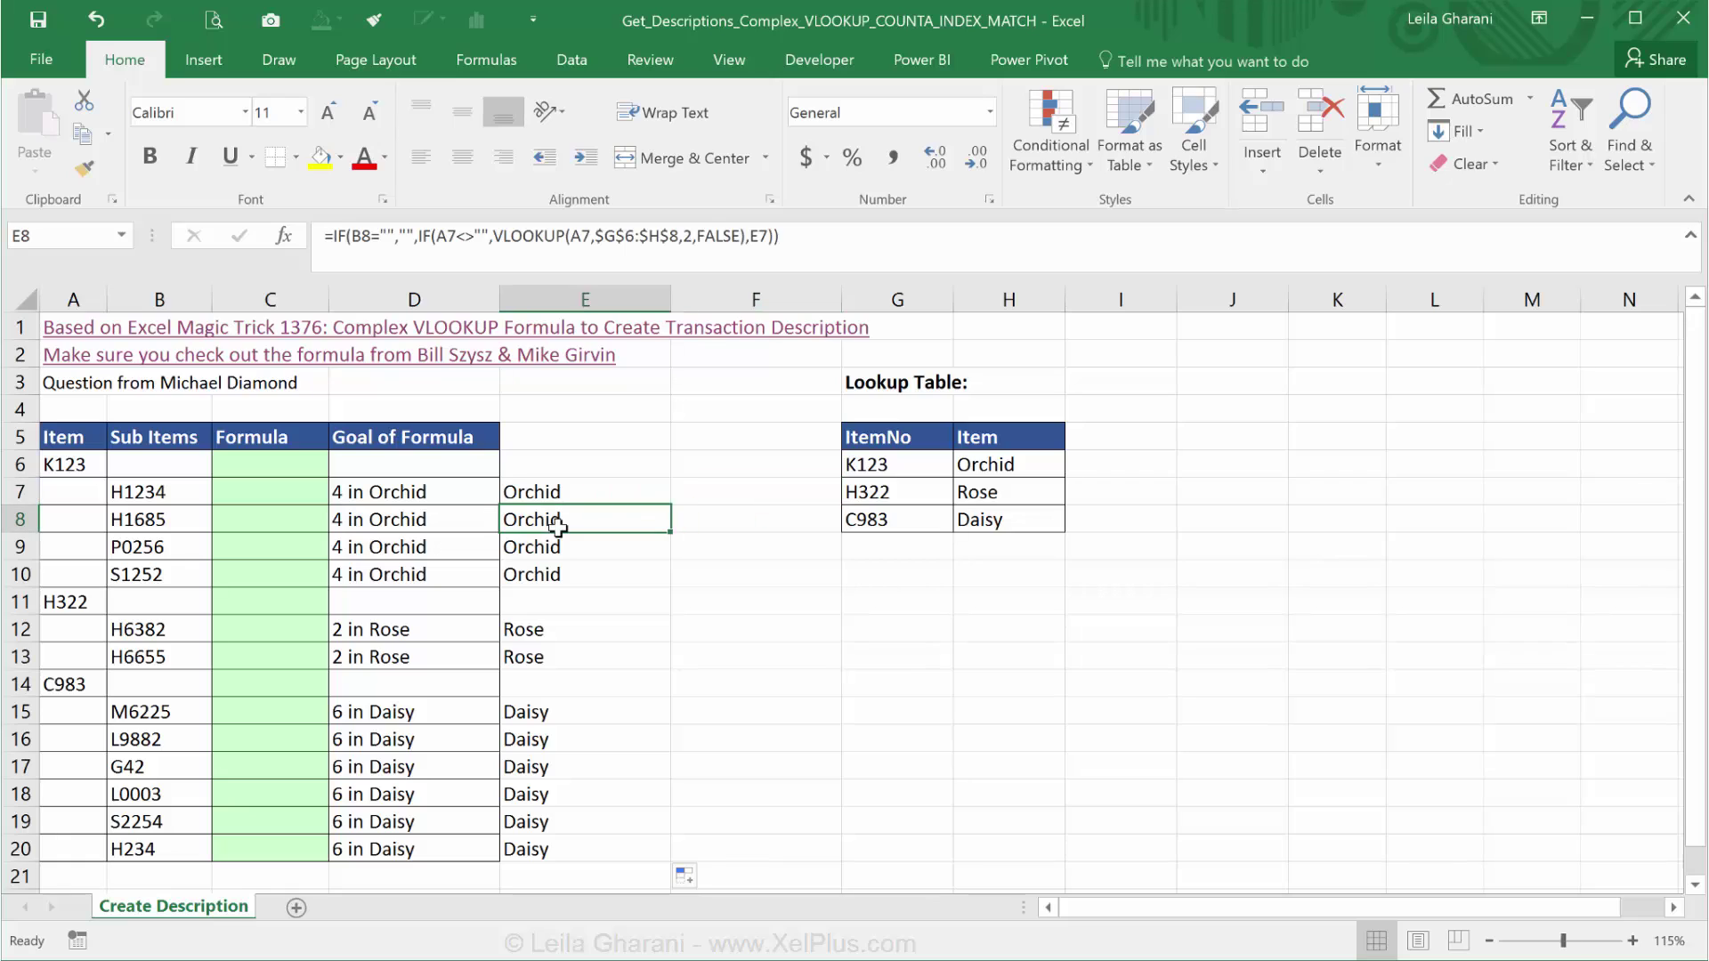
pyautogui.click(516, 495)
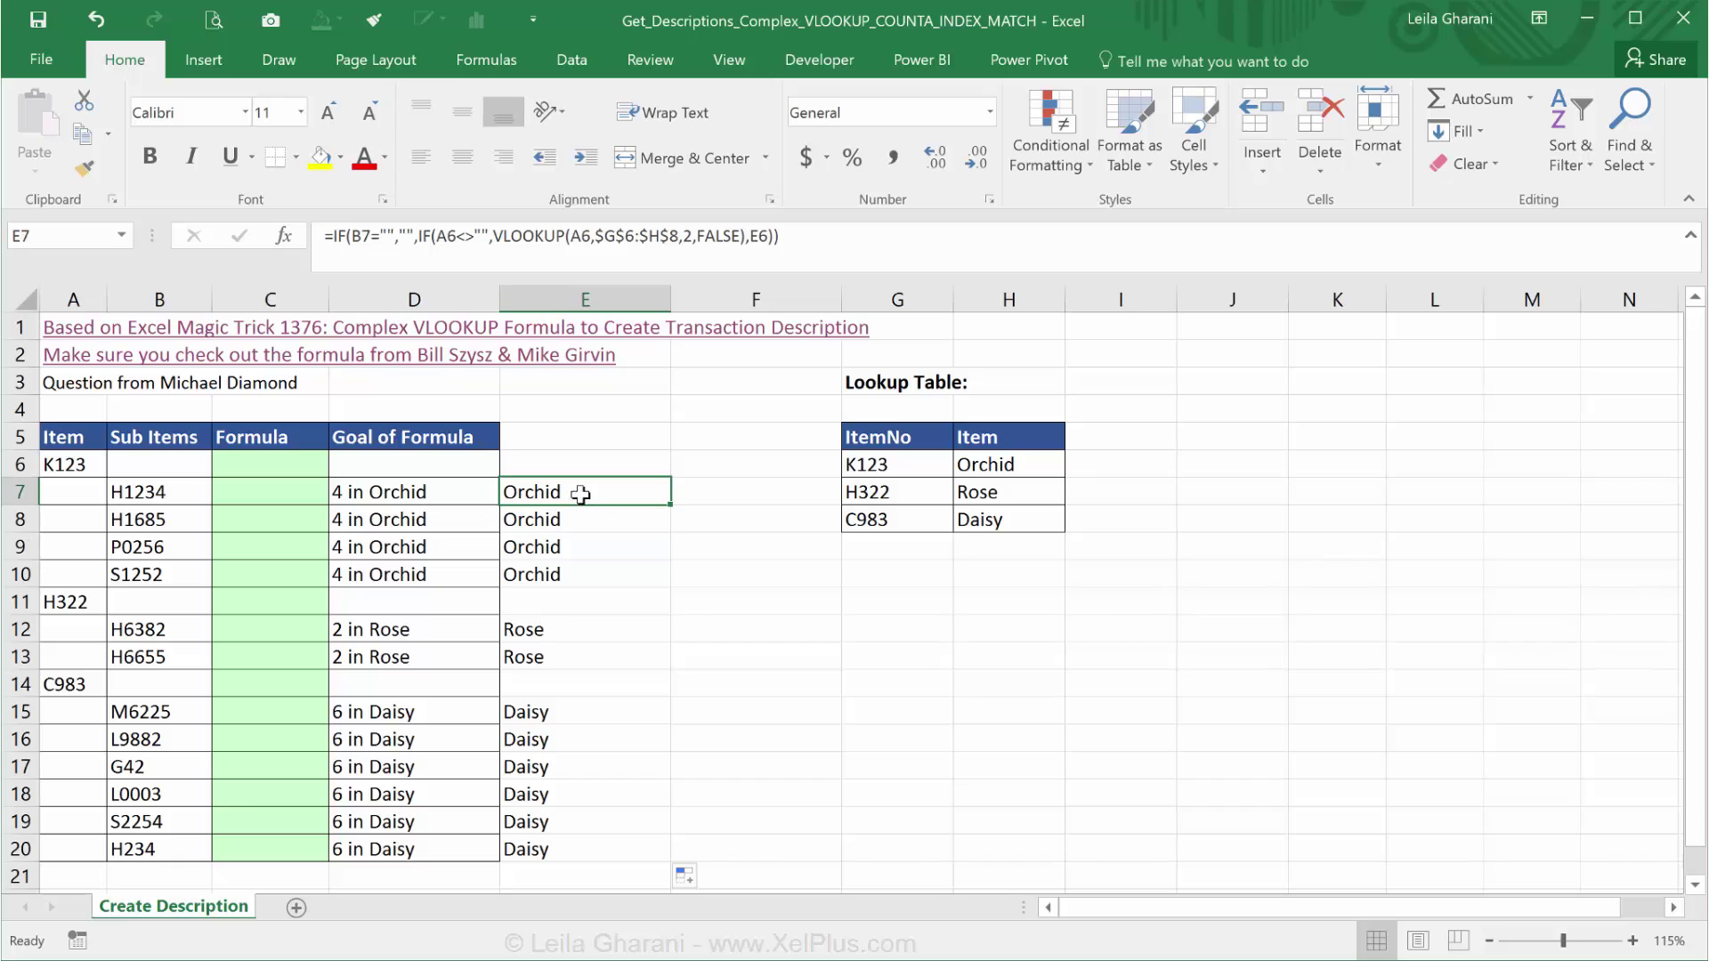
pyautogui.moveTo(582, 493); pyautogui.dragTo(207, 491)
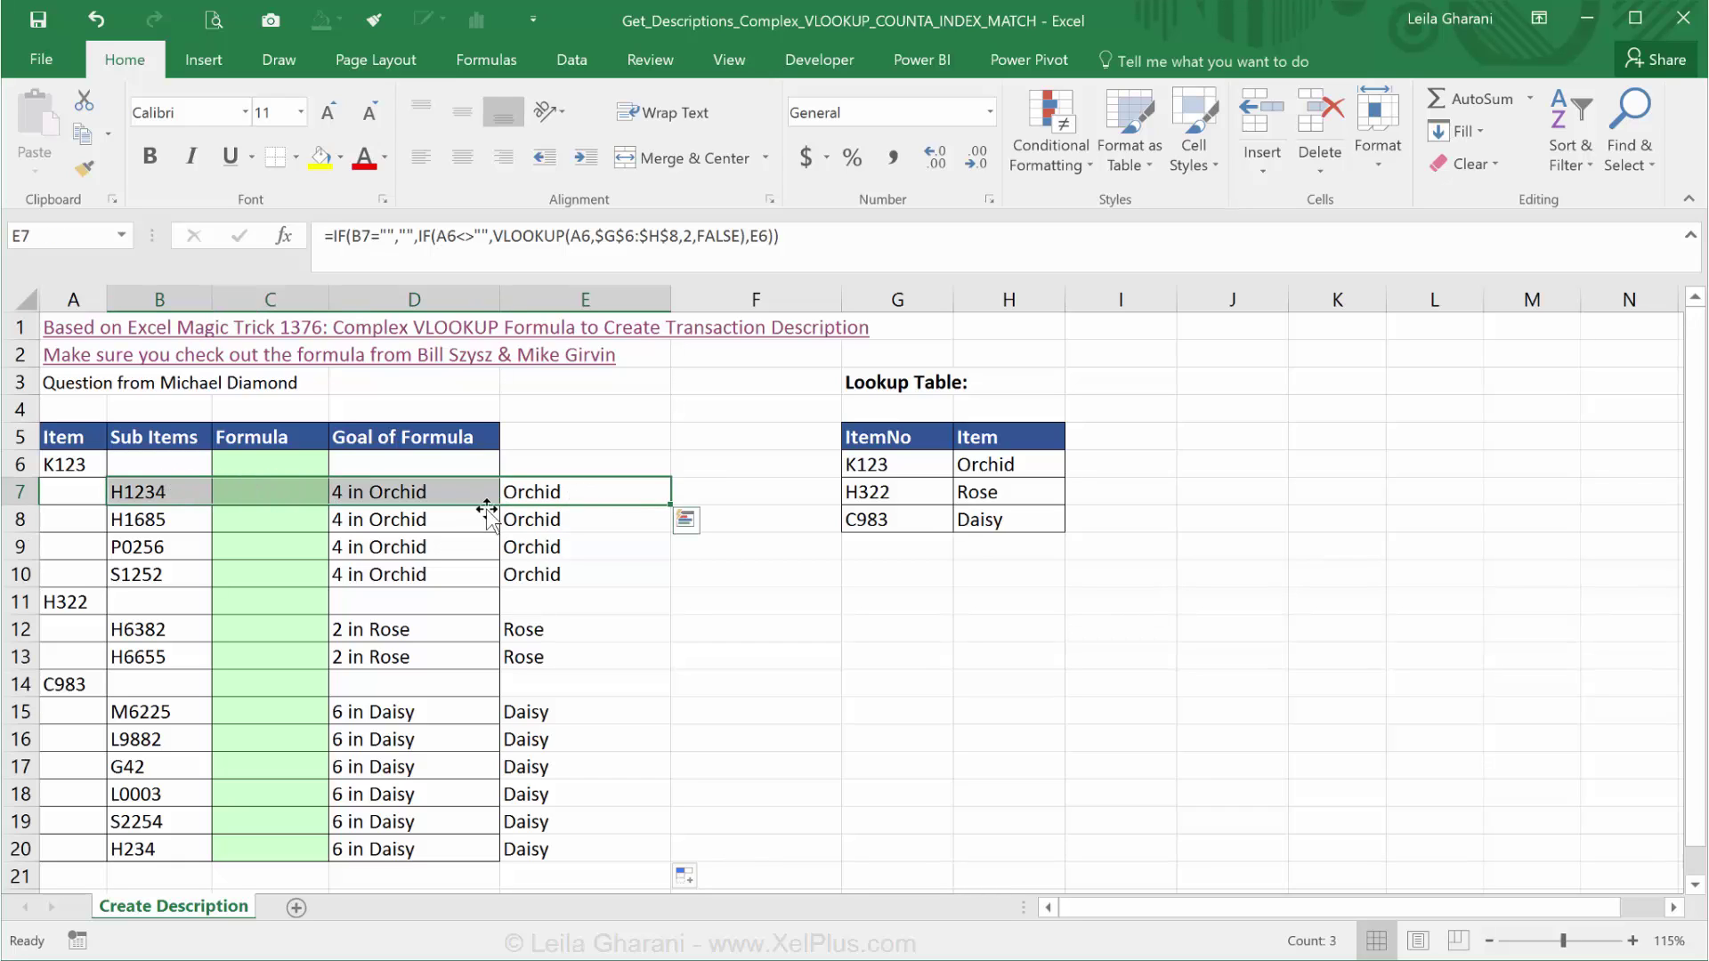
pyautogui.moveTo(592, 520); pyautogui.dragTo(578, 579)
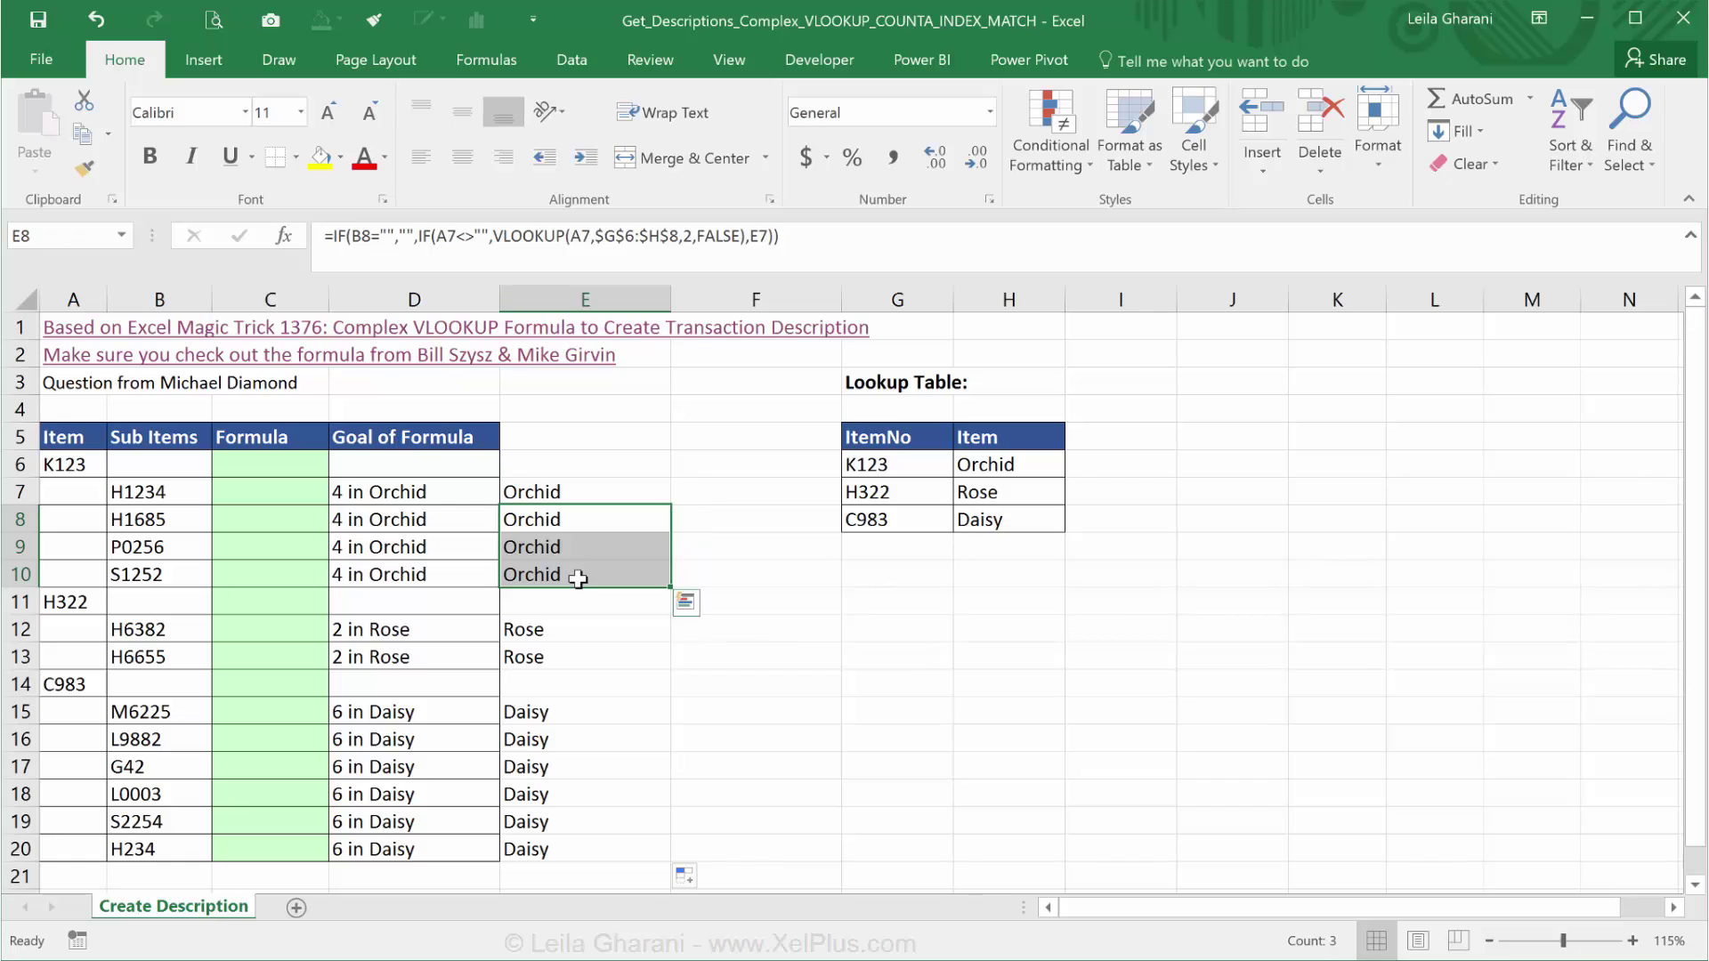
pyautogui.click(582, 493)
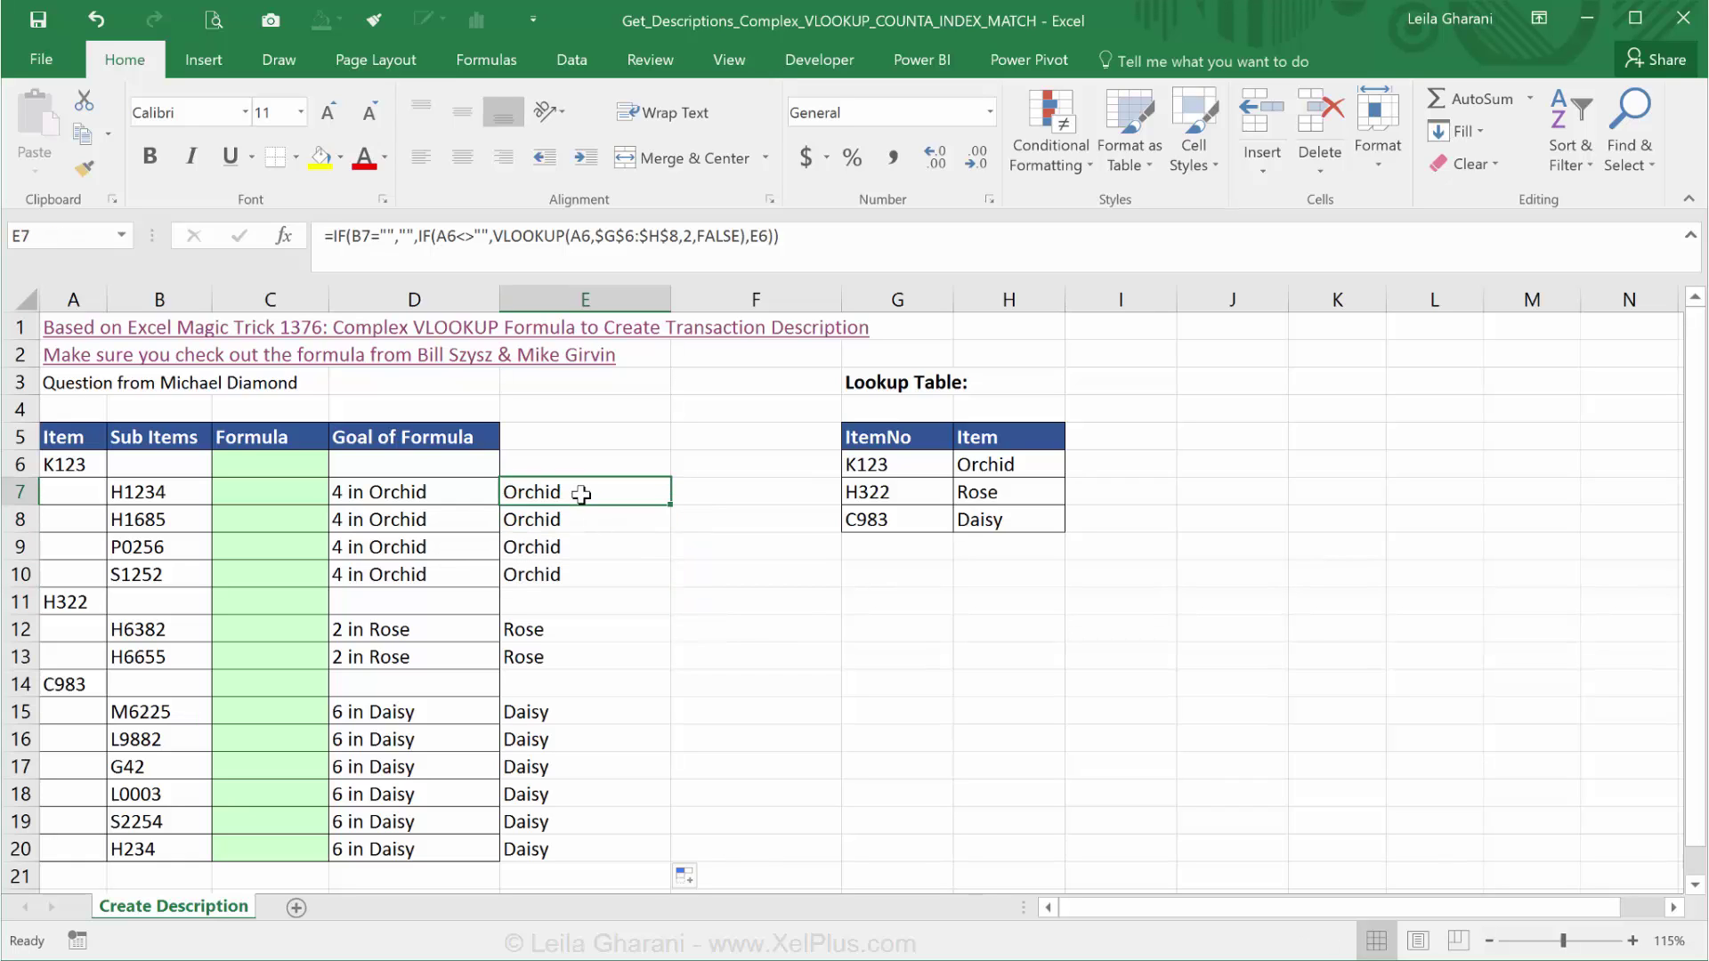
# - Enter the count 4 in F7 beside the Orchid group
pyautogui.click(757, 496)
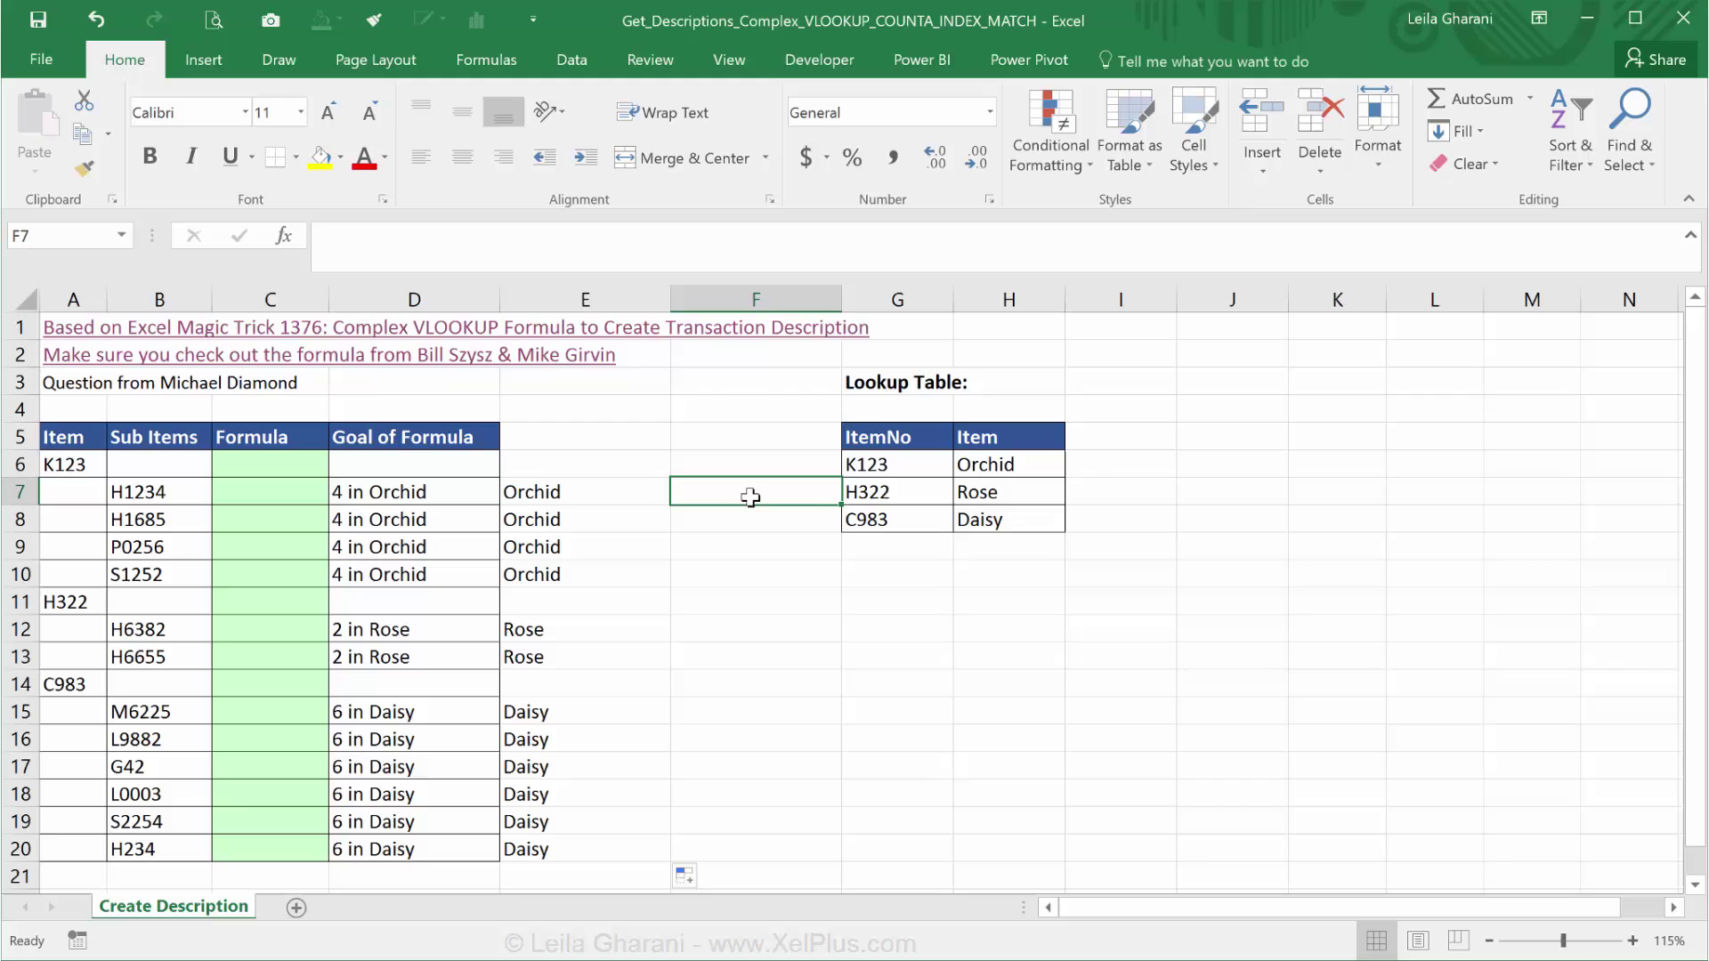
pyautogui.write('4')
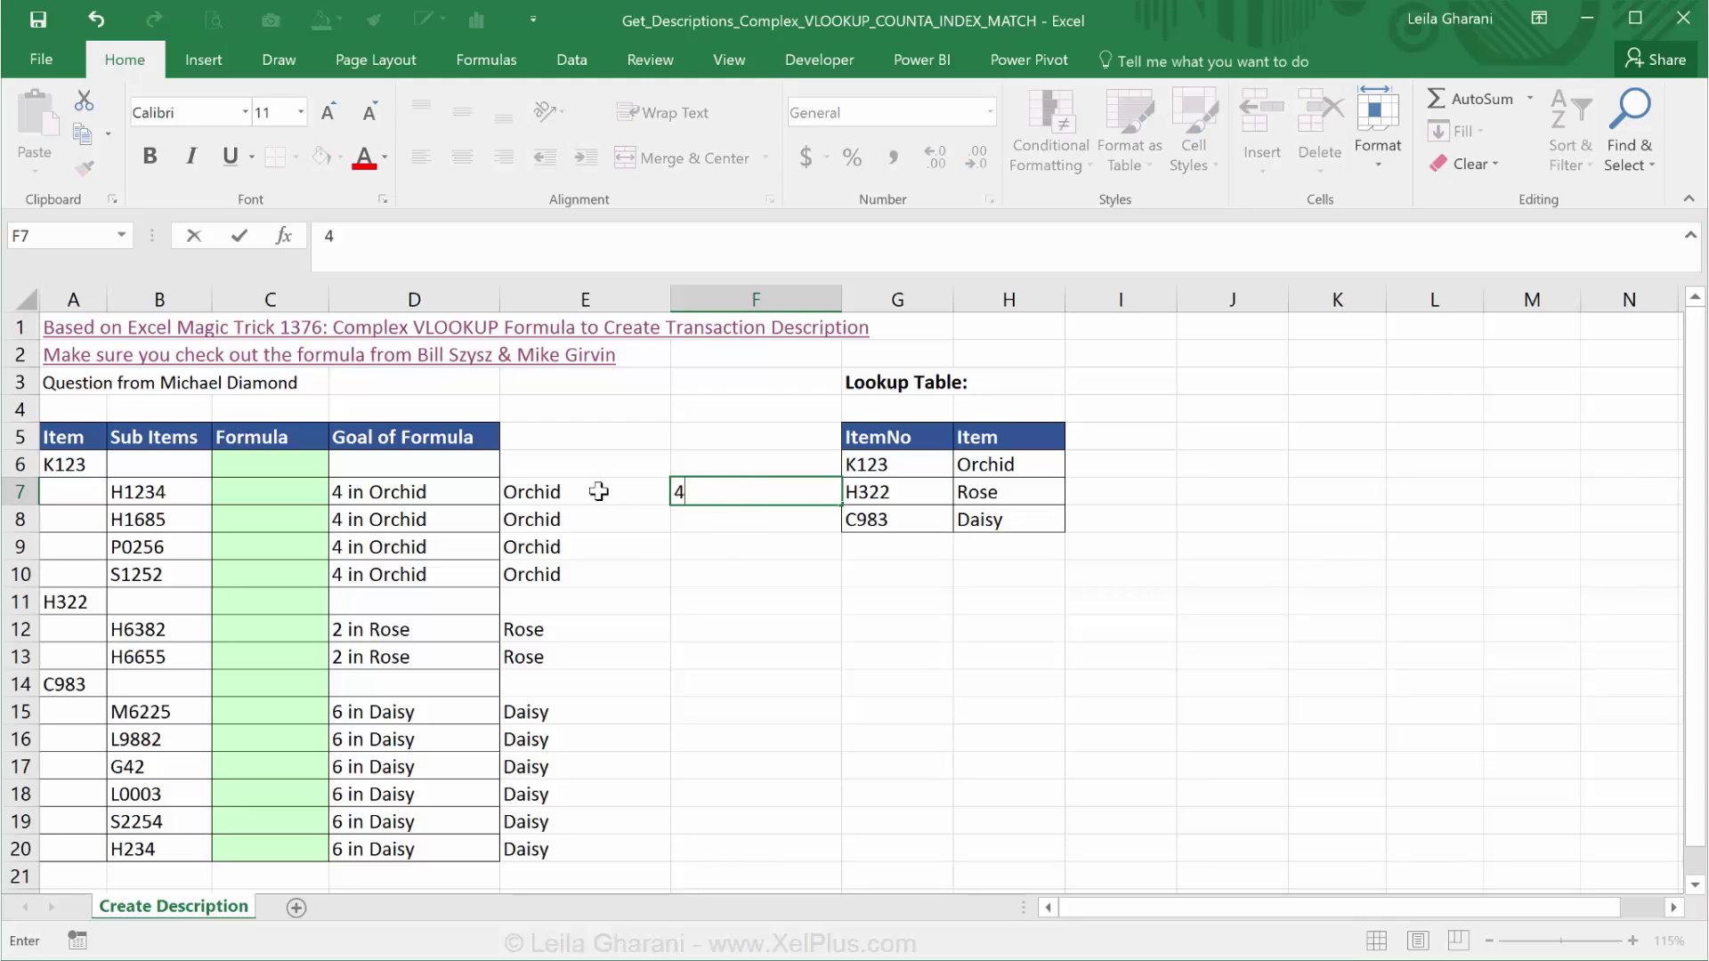
pyautogui.press('Return')
pyautogui.click(753, 492)
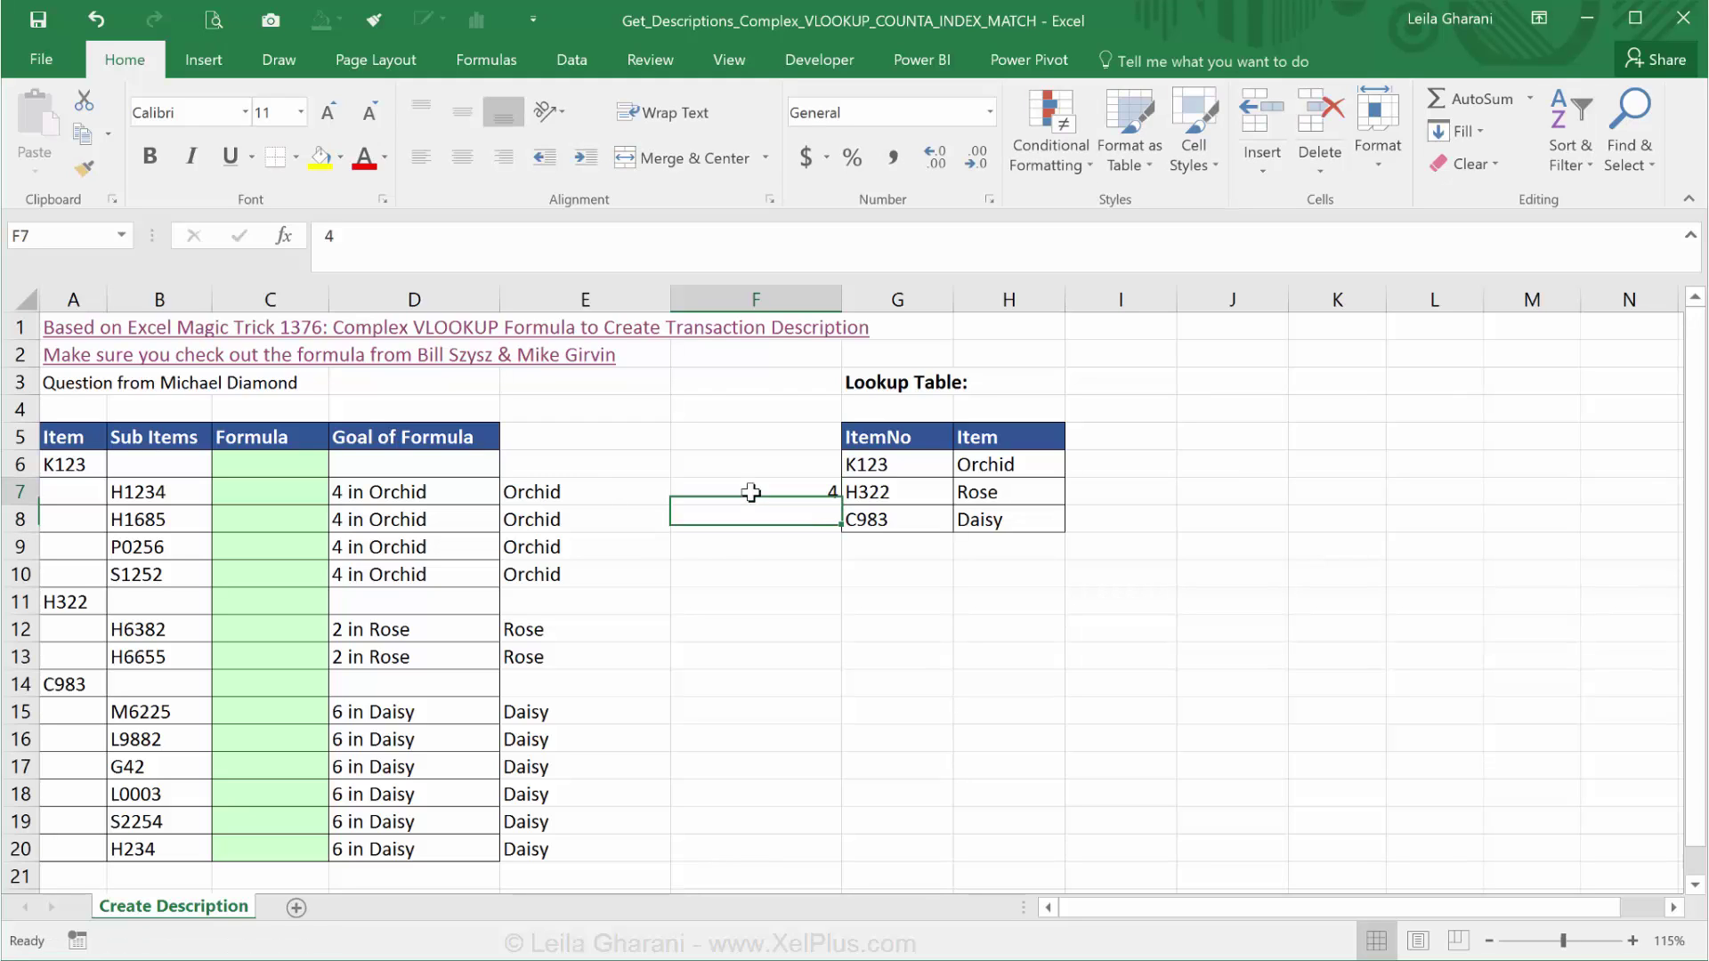
# - Try a count of 2 in F12 beside the Rose rows, then delete it
pyautogui.click(781, 632)
pyautogui.write('2')
pyautogui.press('Return')
pyautogui.click(754, 707)
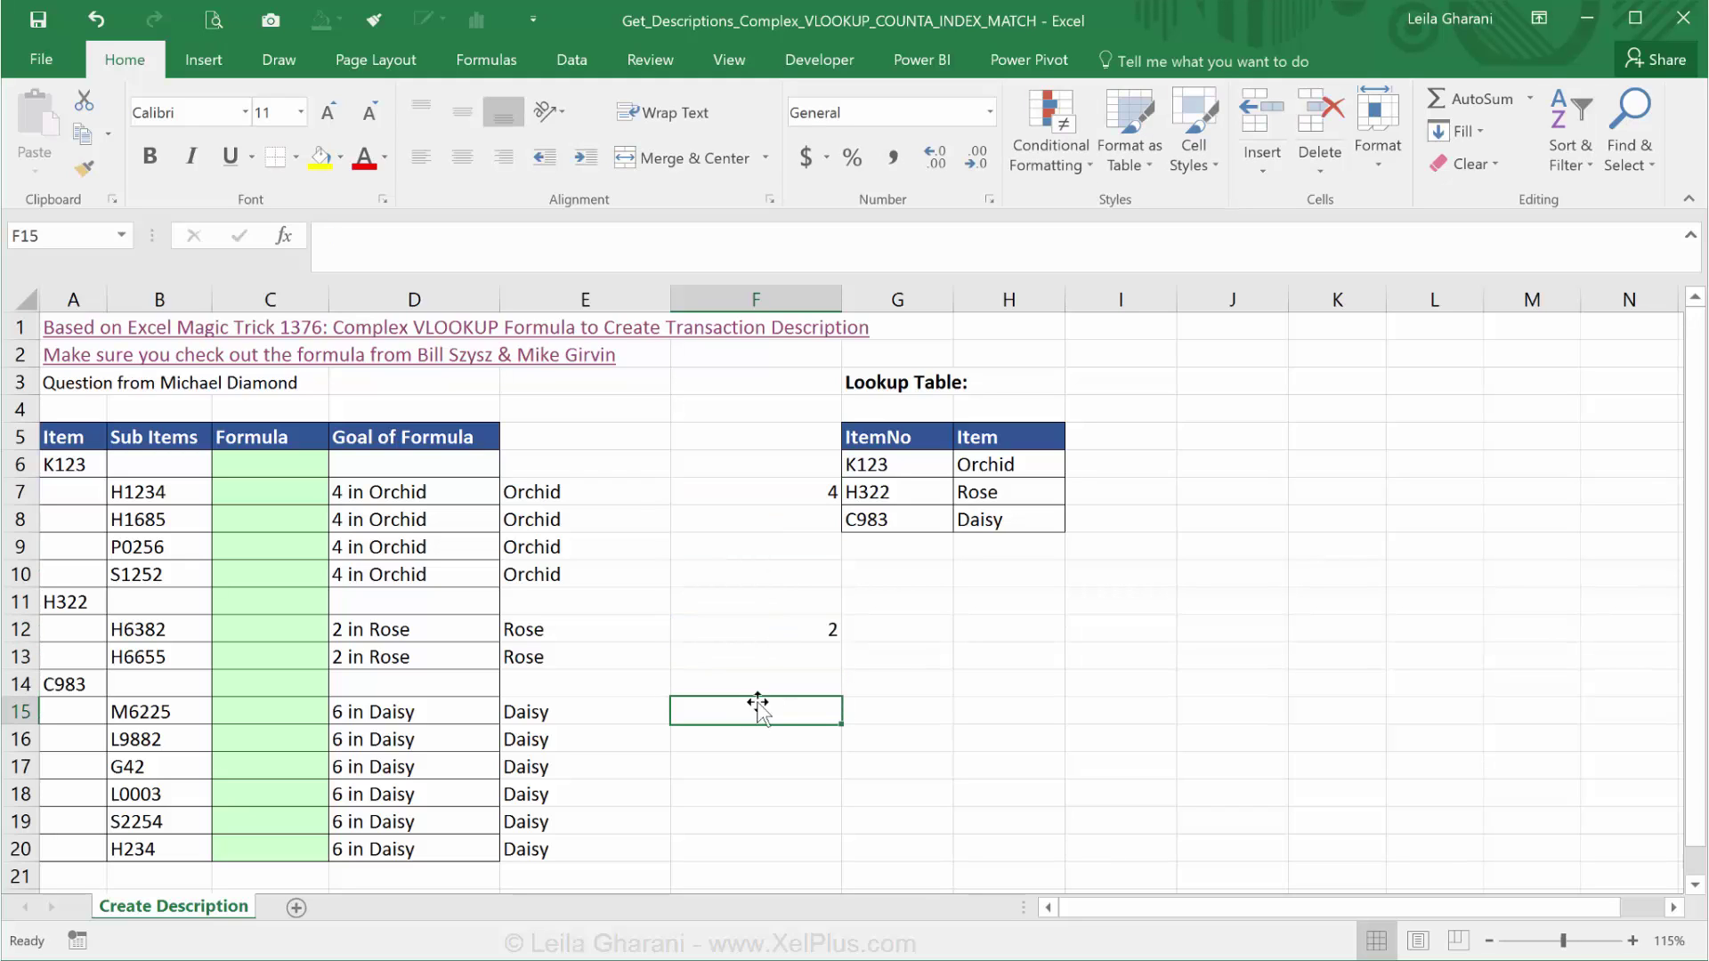
pyautogui.click(747, 633)
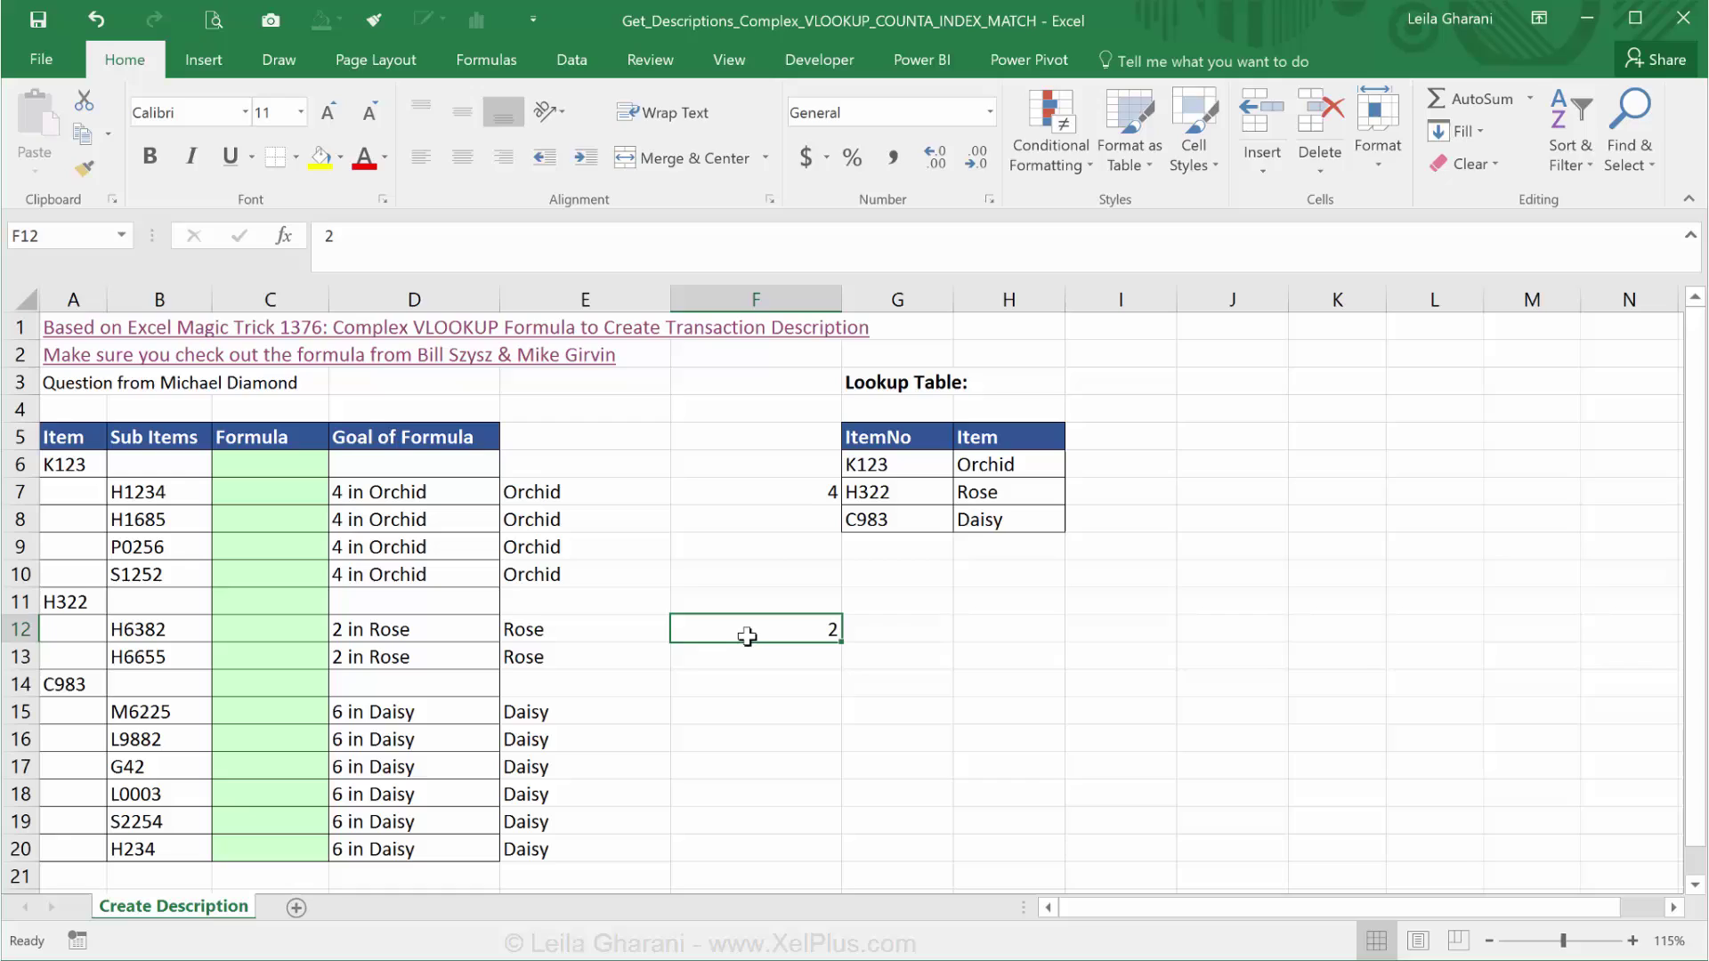
pyautogui.press('Delete')
# - Select F8:F9 and check the formula in E8
pyautogui.click(795, 495)
pyautogui.click(780, 524)
pyautogui.moveTo(780, 524); pyautogui.dragTo(736, 564)
pyautogui.click(582, 524)
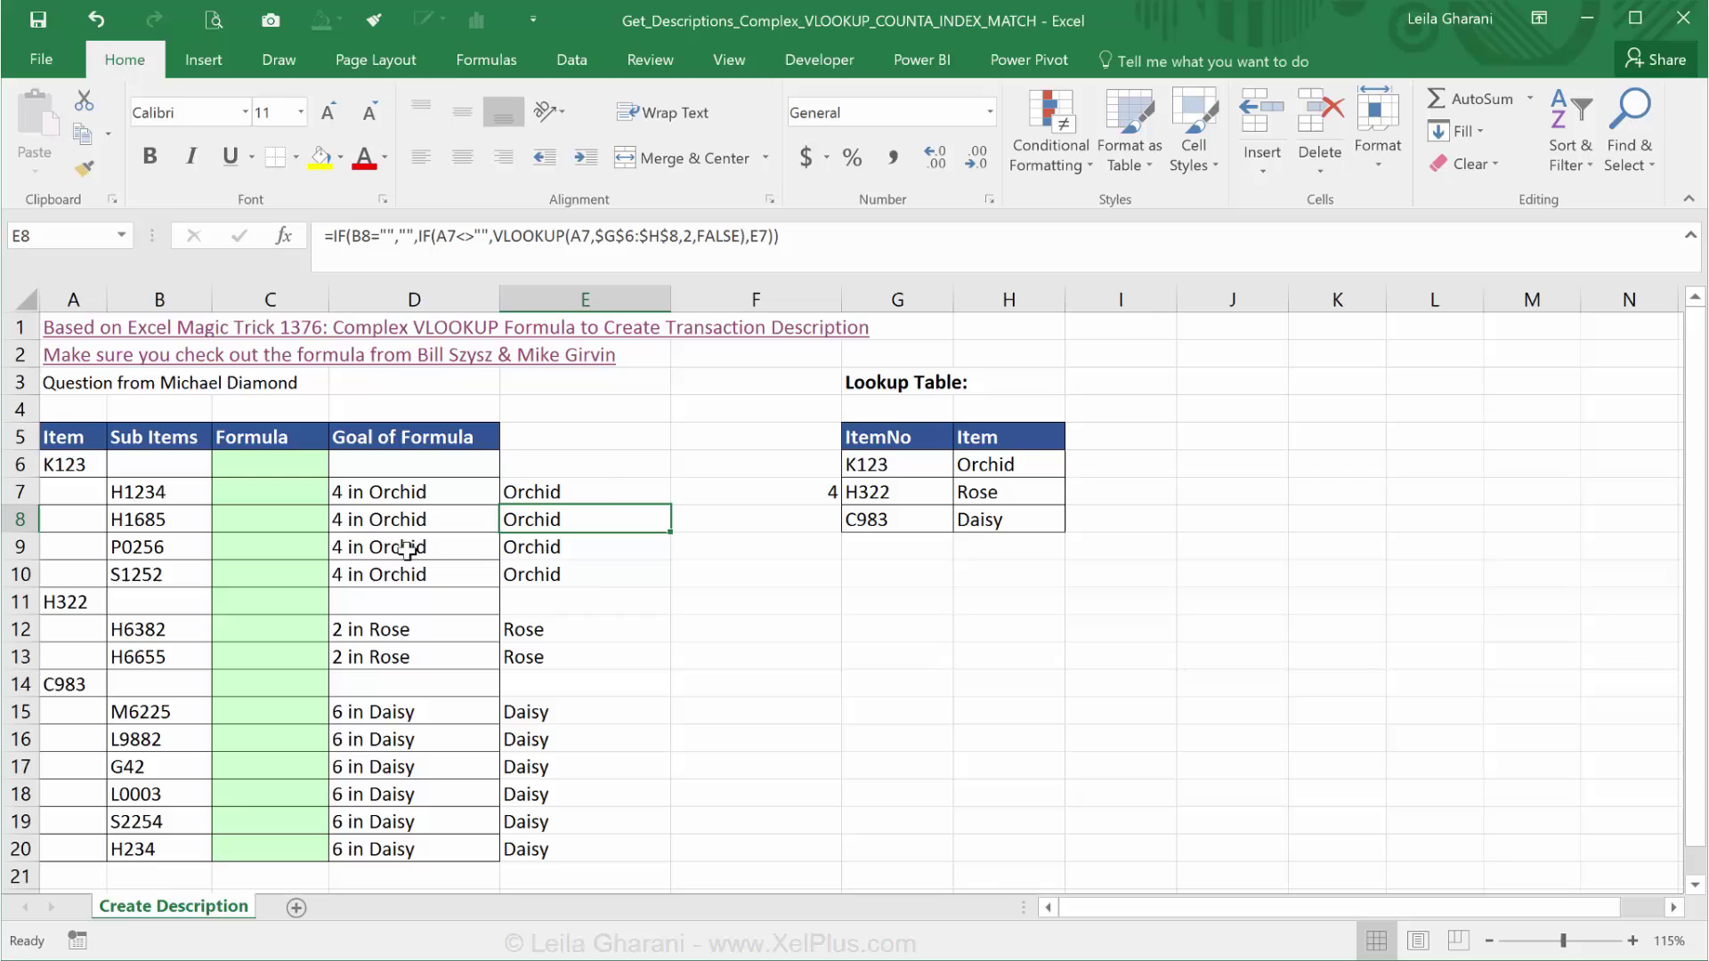
# - Replace the 4 in F7 with =COUNTA(B6:B10) counting the Orchid sub-items
pyautogui.click(765, 489)
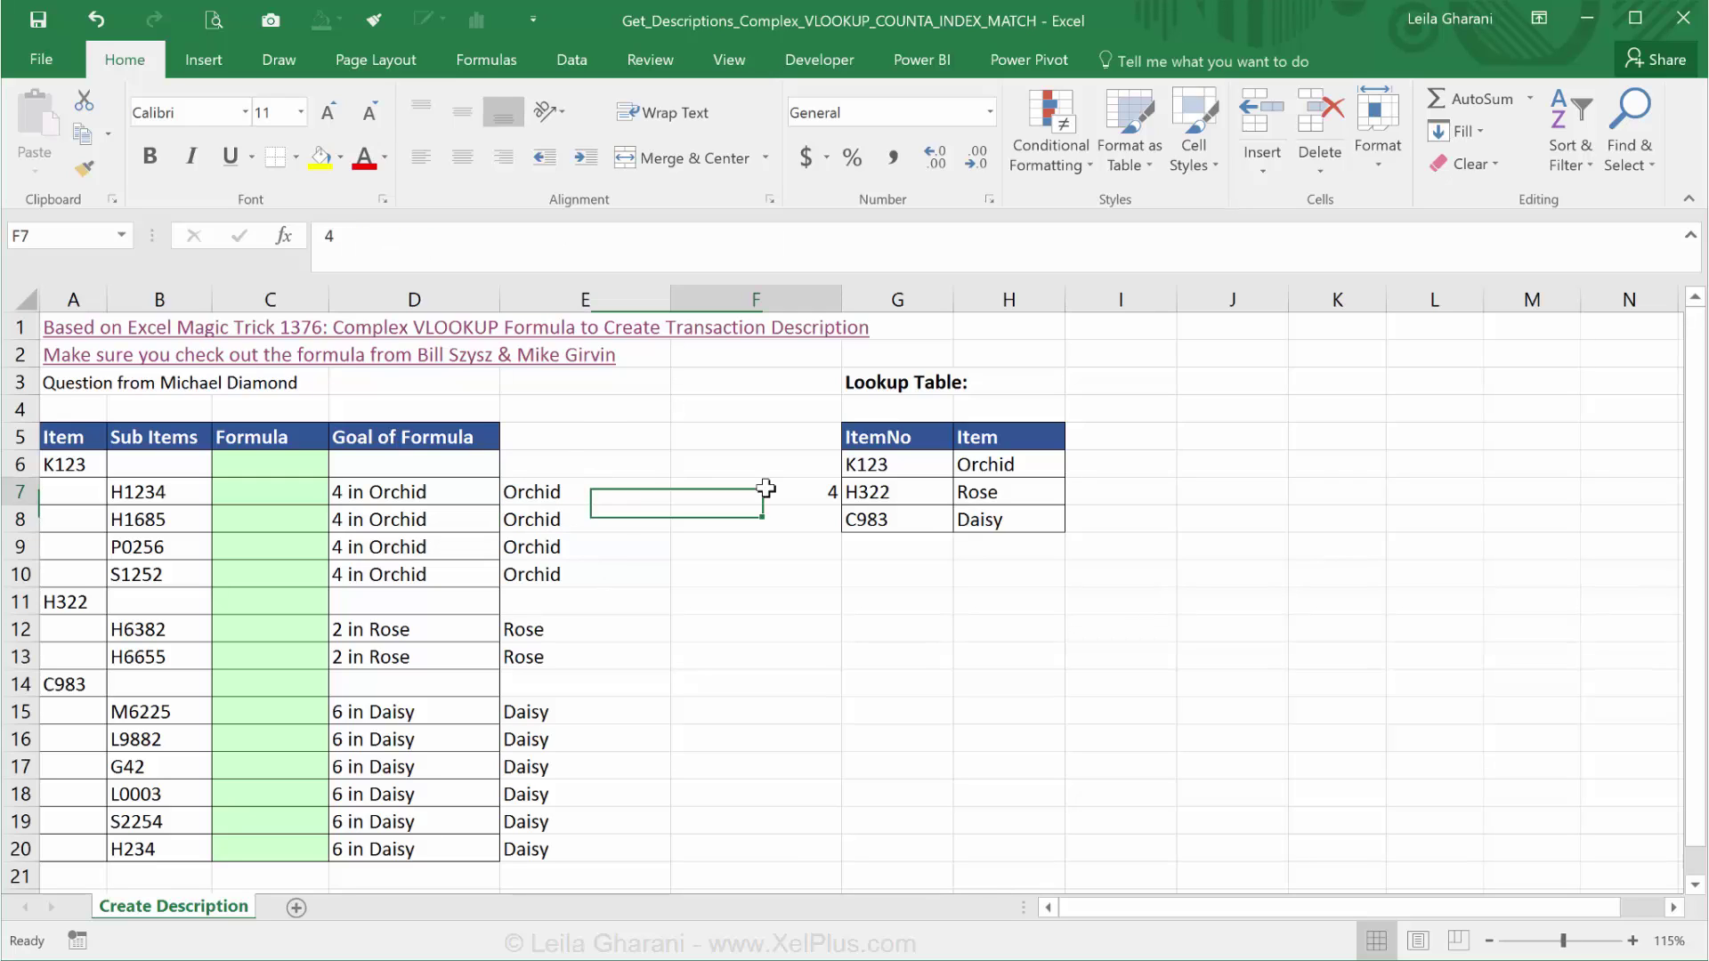
pyautogui.click(411, 246)
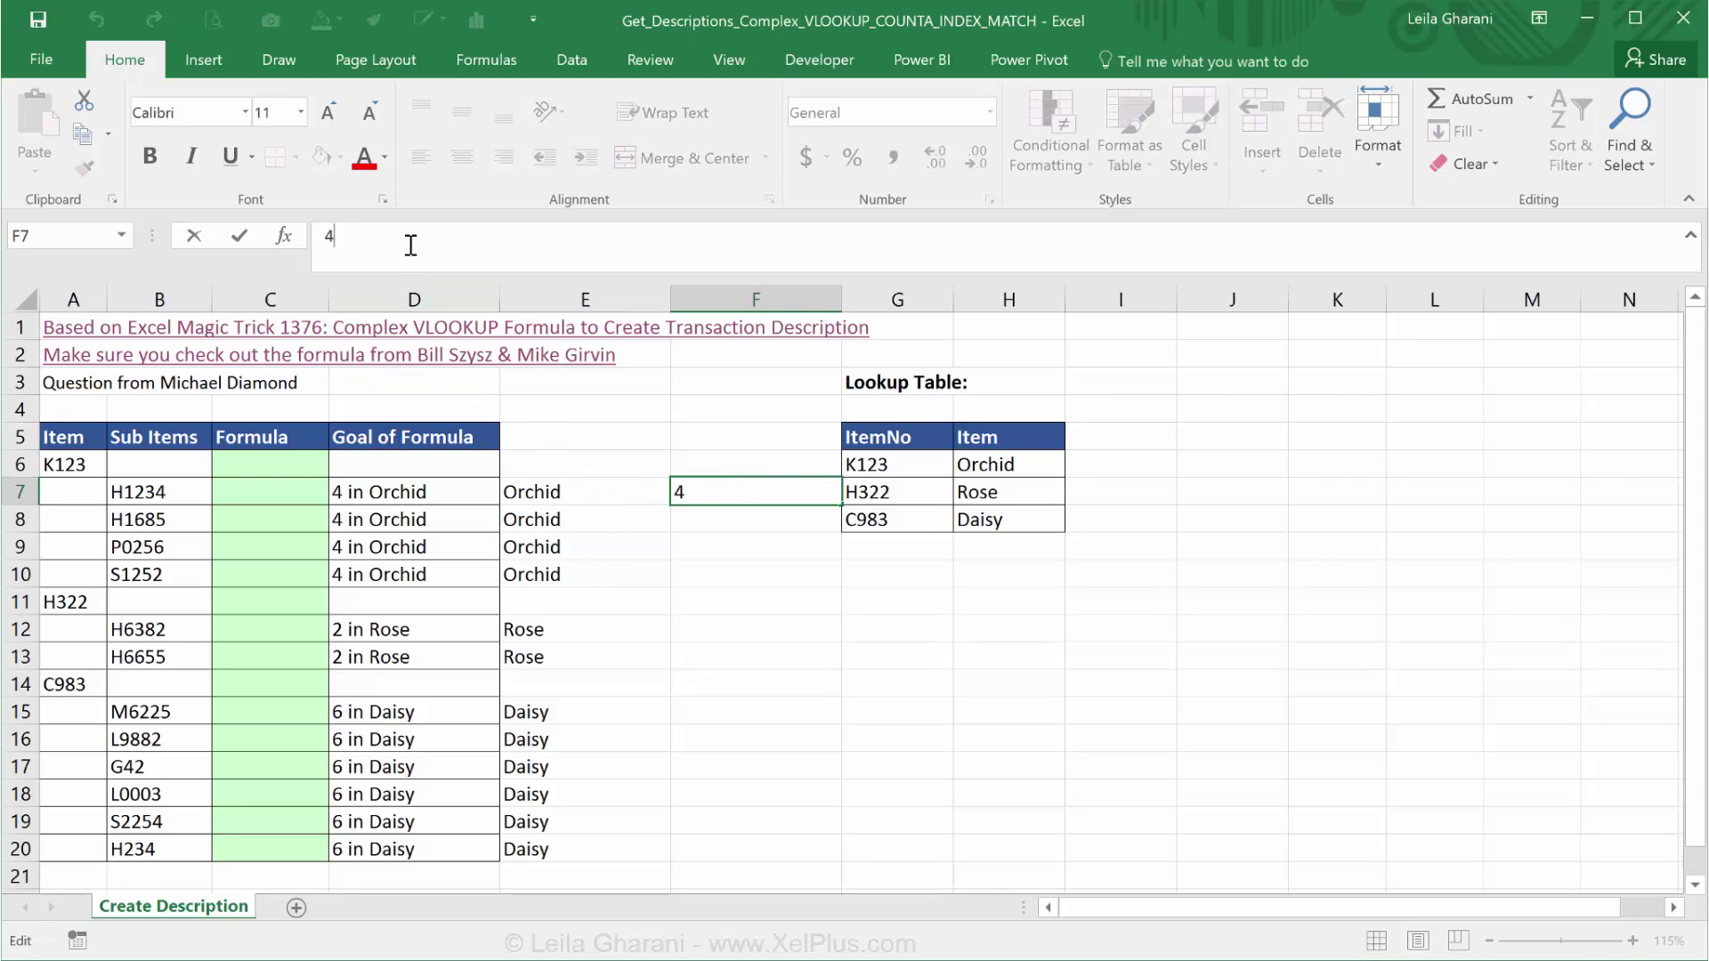
pyautogui.press('BackSpace')
pyautogui.write('=c')
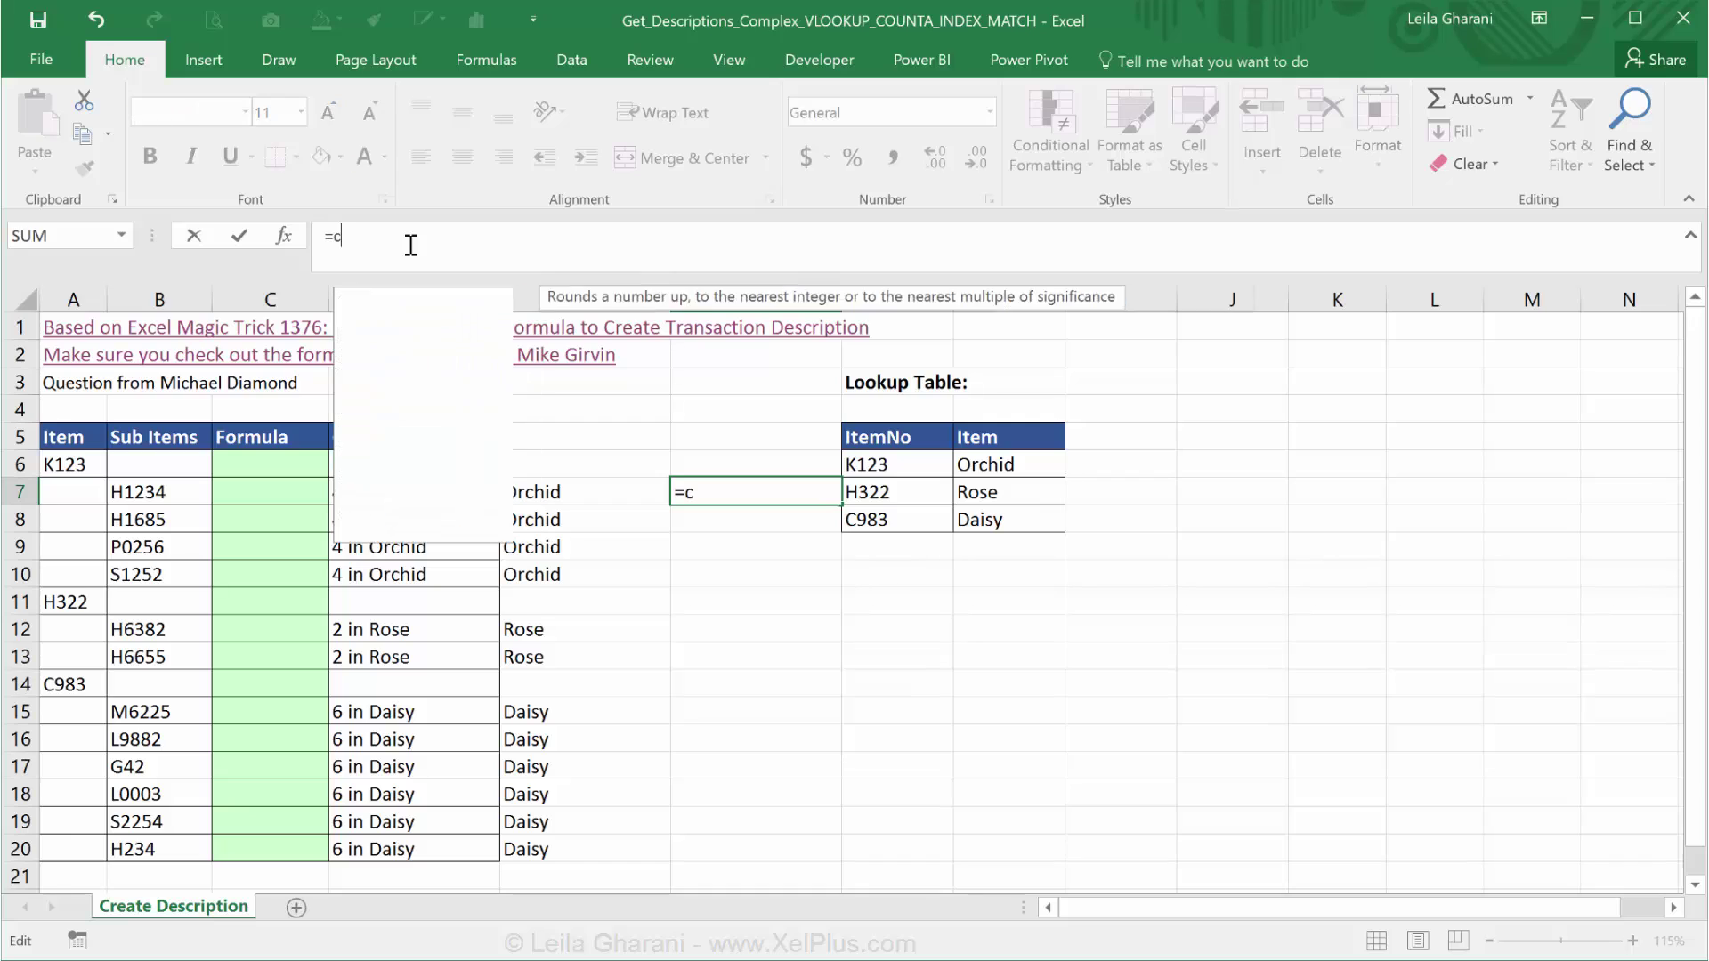
pyautogui.write('ounta(')
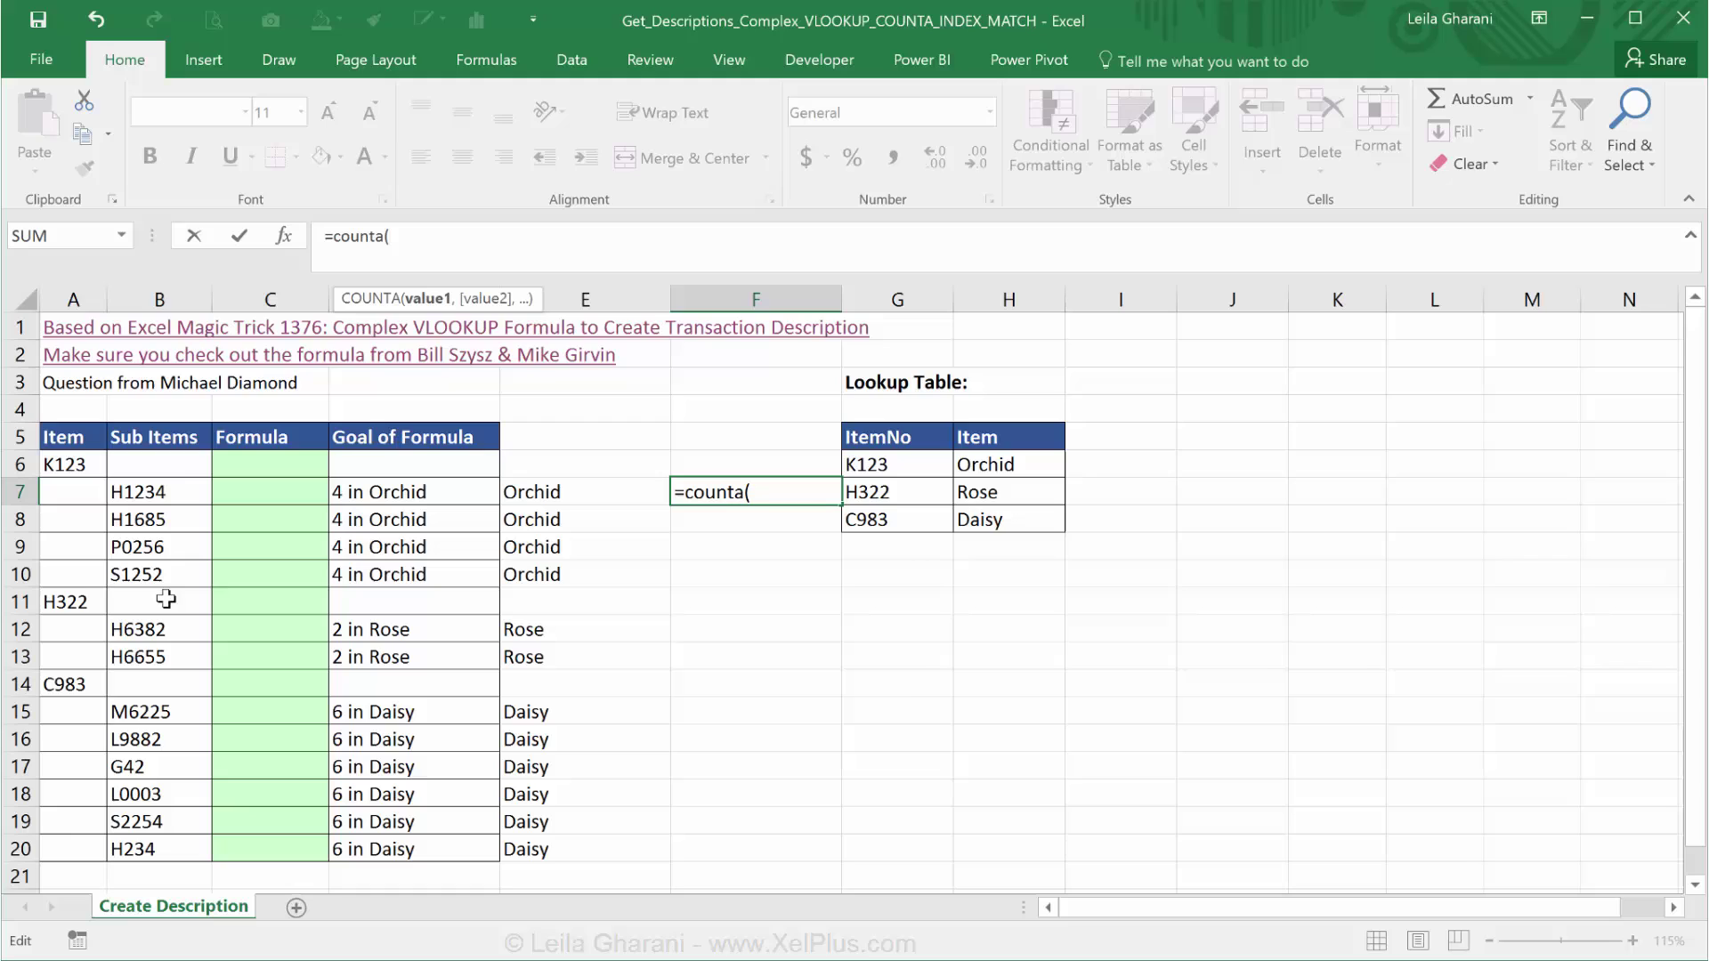
pyautogui.moveTo(178, 463); pyautogui.dragTo(179, 575)
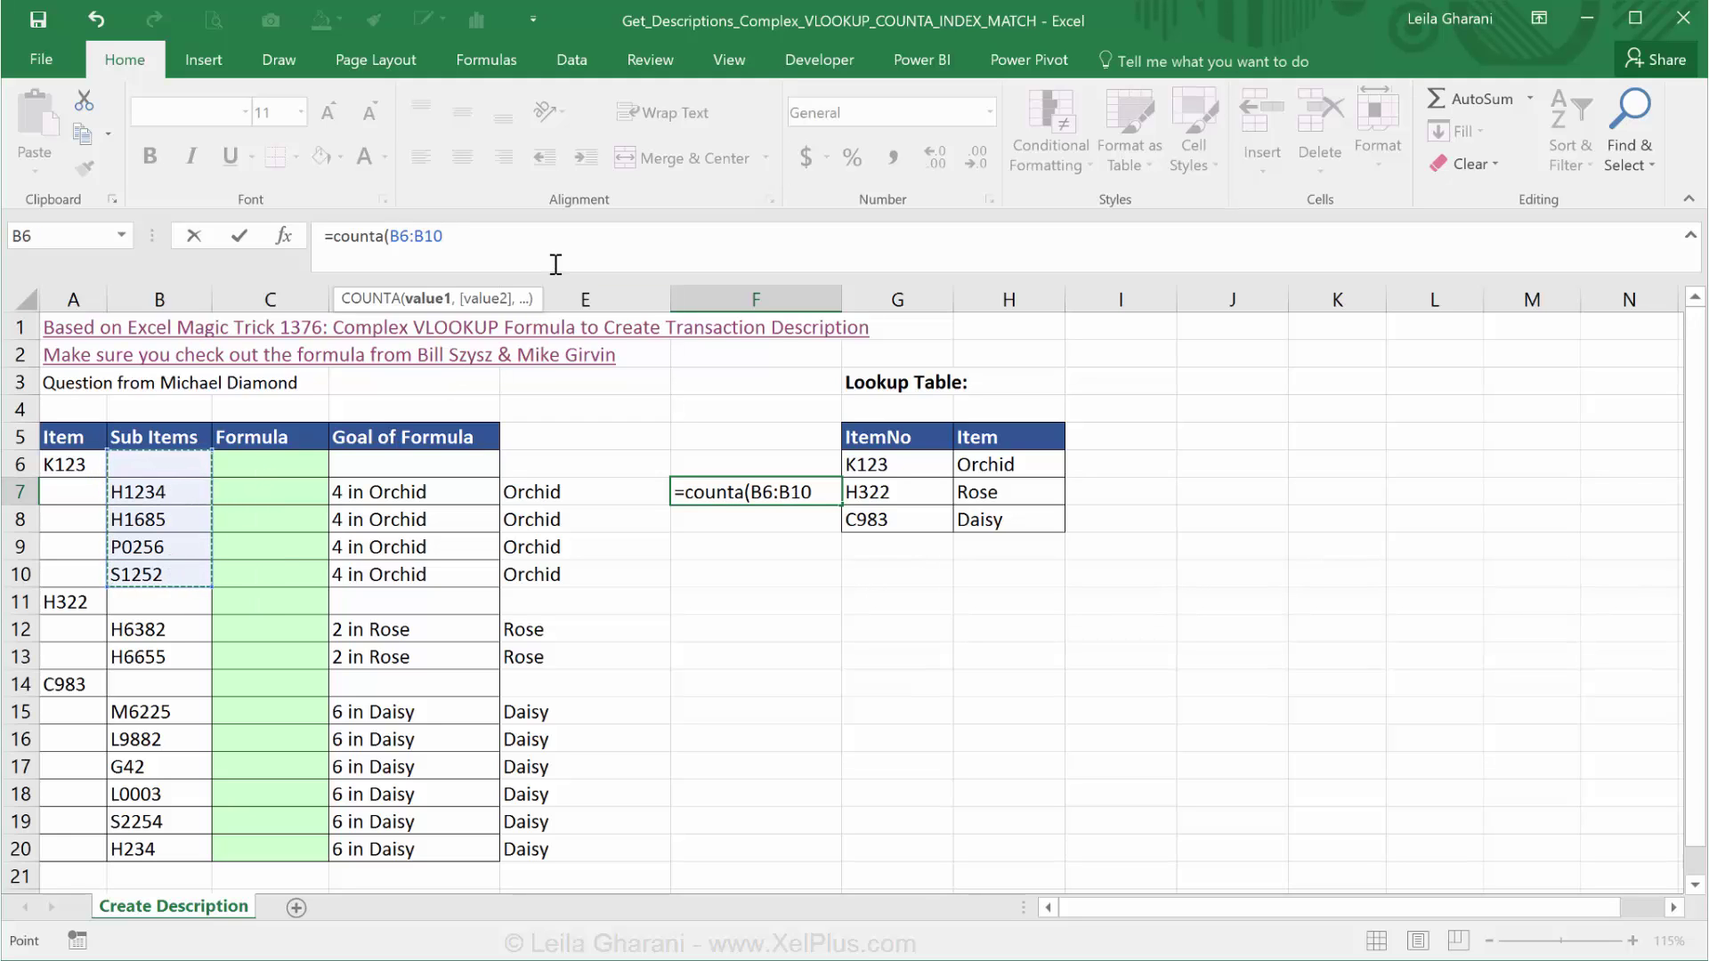
pyautogui.write(')')
pyautogui.hotkey('ctrl', 'Return')
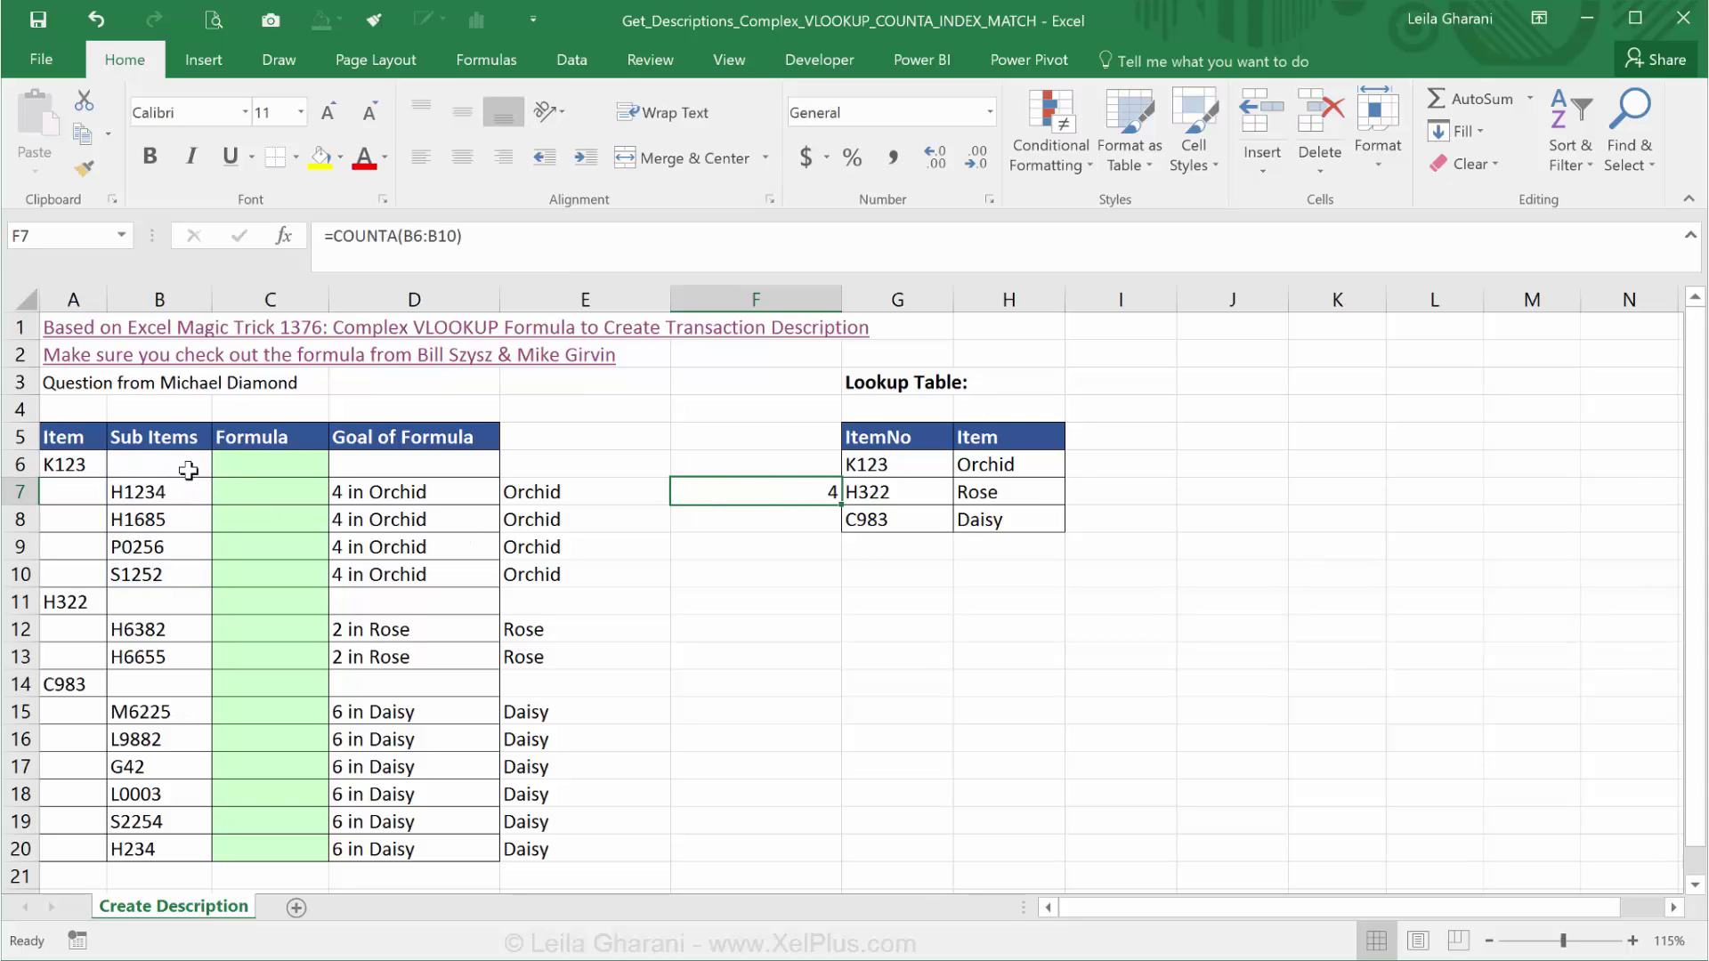
# - Change F7's counted range to B11:B13 and select B11 for replacement
pyautogui.click(456, 236)
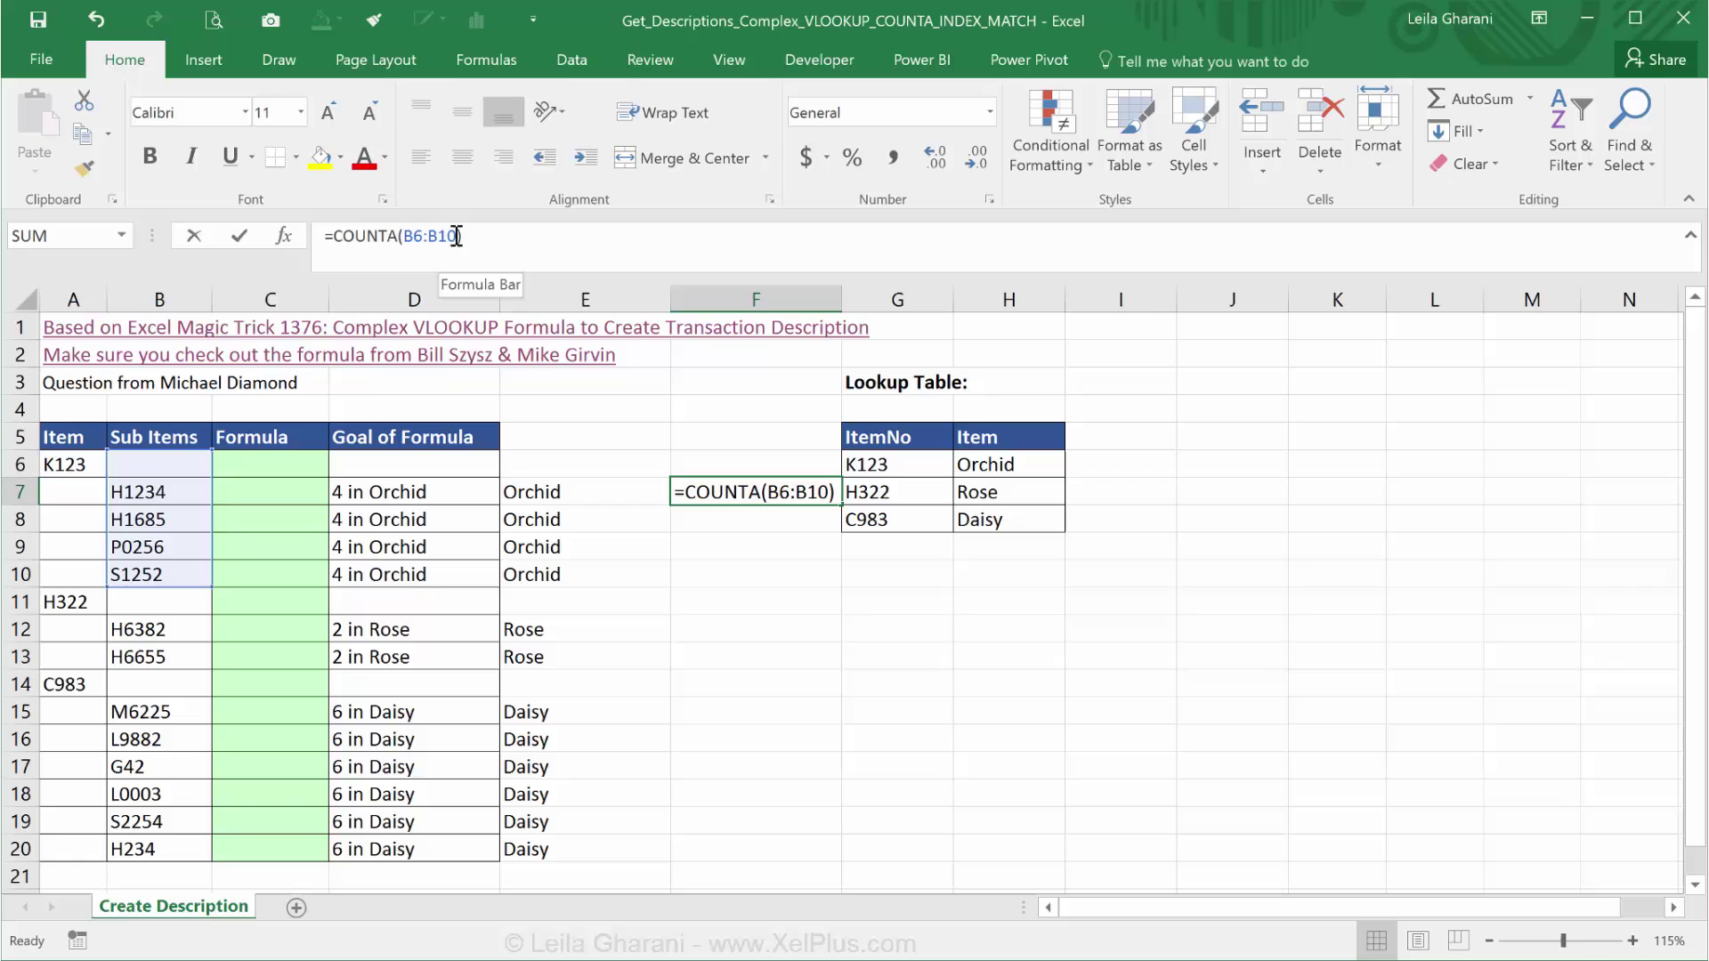
pyautogui.moveTo(456, 236); pyautogui.dragTo(403, 236)
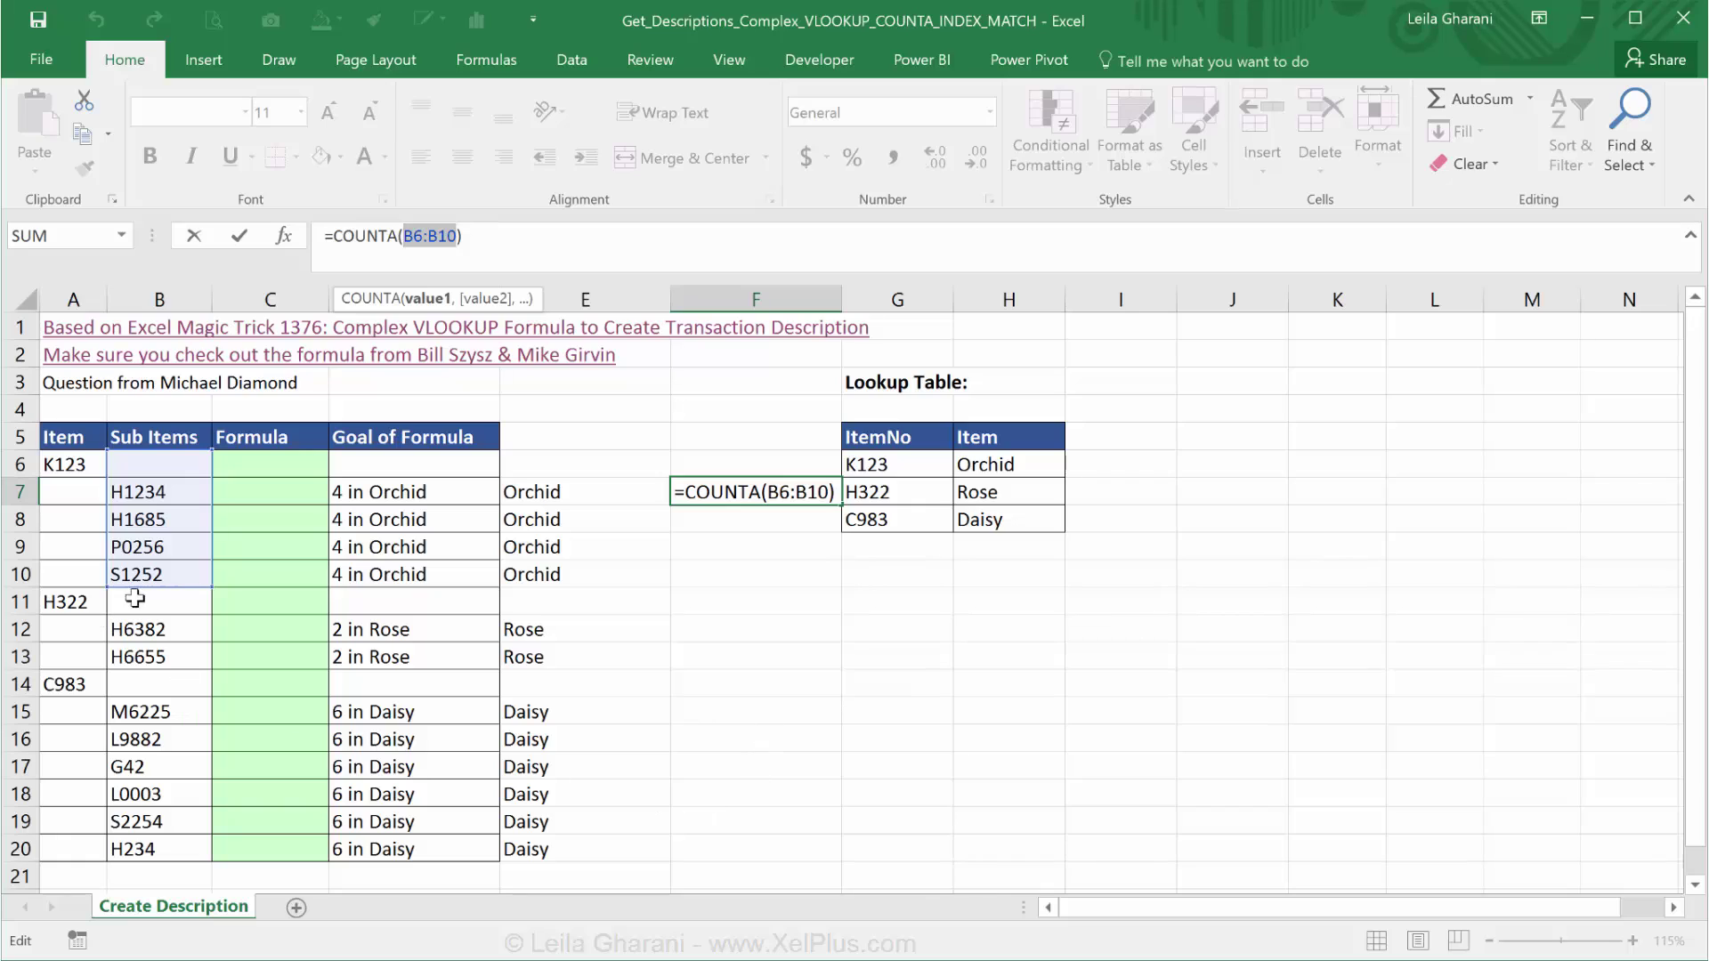
pyautogui.moveTo(184, 583); pyautogui.dragTo(212, 676)
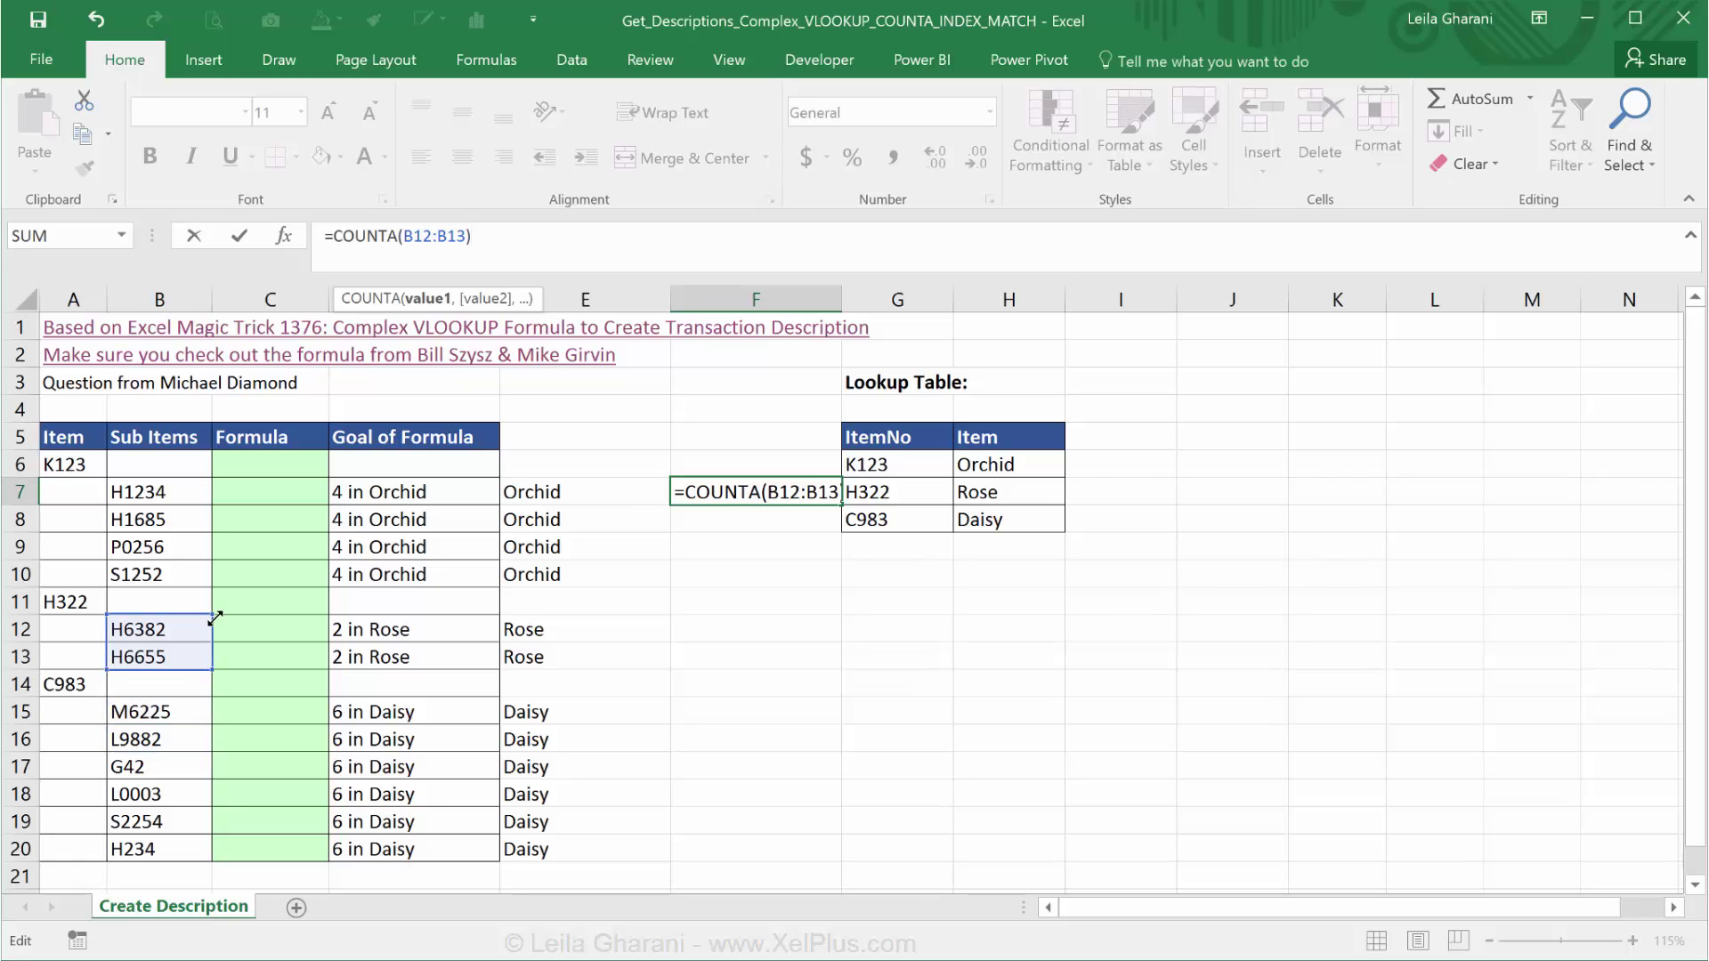
pyautogui.moveTo(217, 610); pyautogui.dragTo(217, 591)
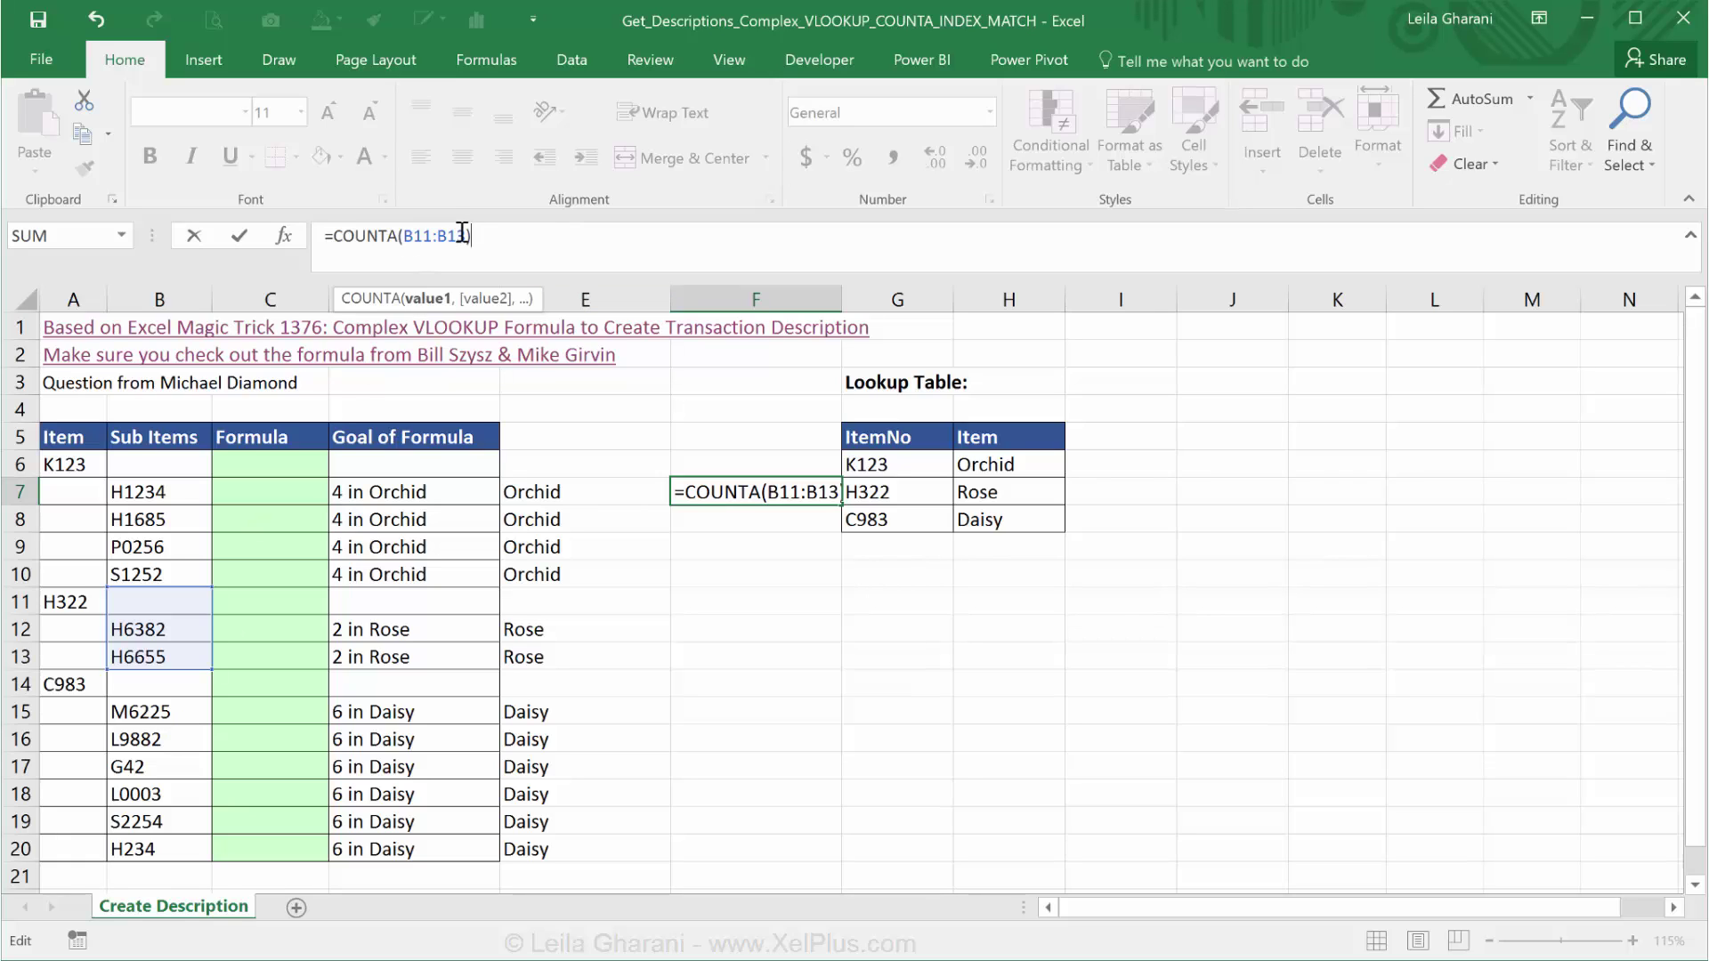
pyautogui.moveTo(464, 233); pyautogui.dragTo(412, 231)
pyautogui.moveTo(432, 235); pyautogui.dragTo(423, 230)
# - Reduce F7's formula to =COUNTA(index()), removing :B13 and the extra :index() part
pyautogui.write('index')
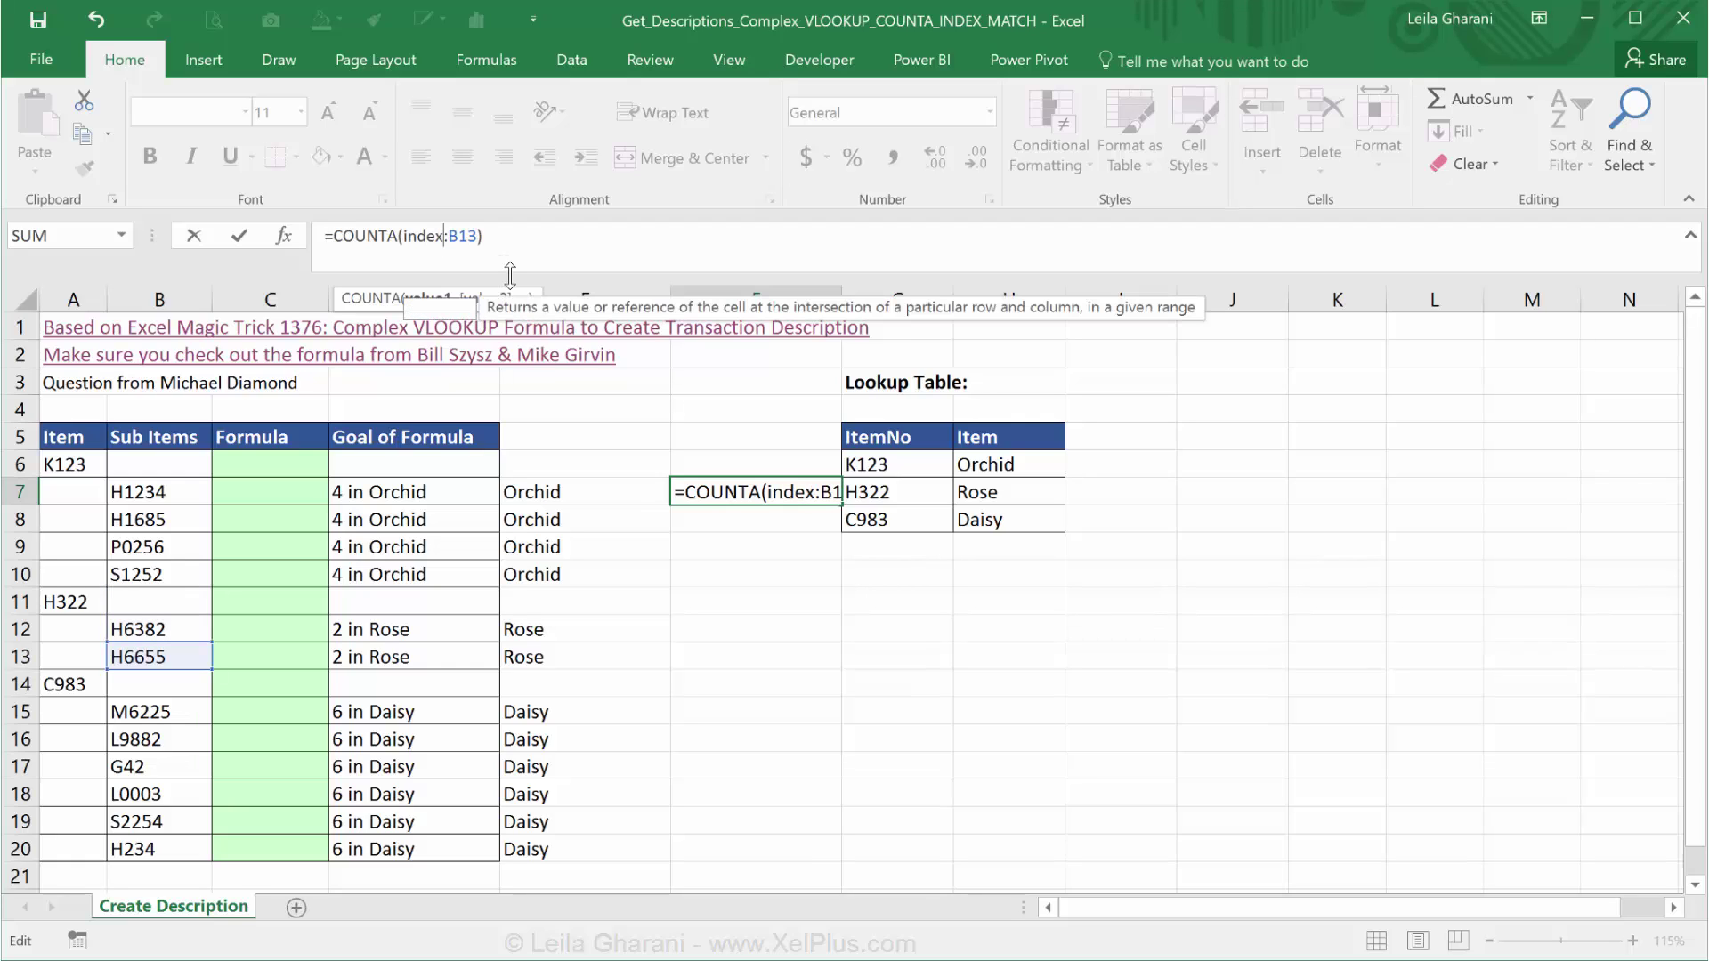
pyautogui.write('()')
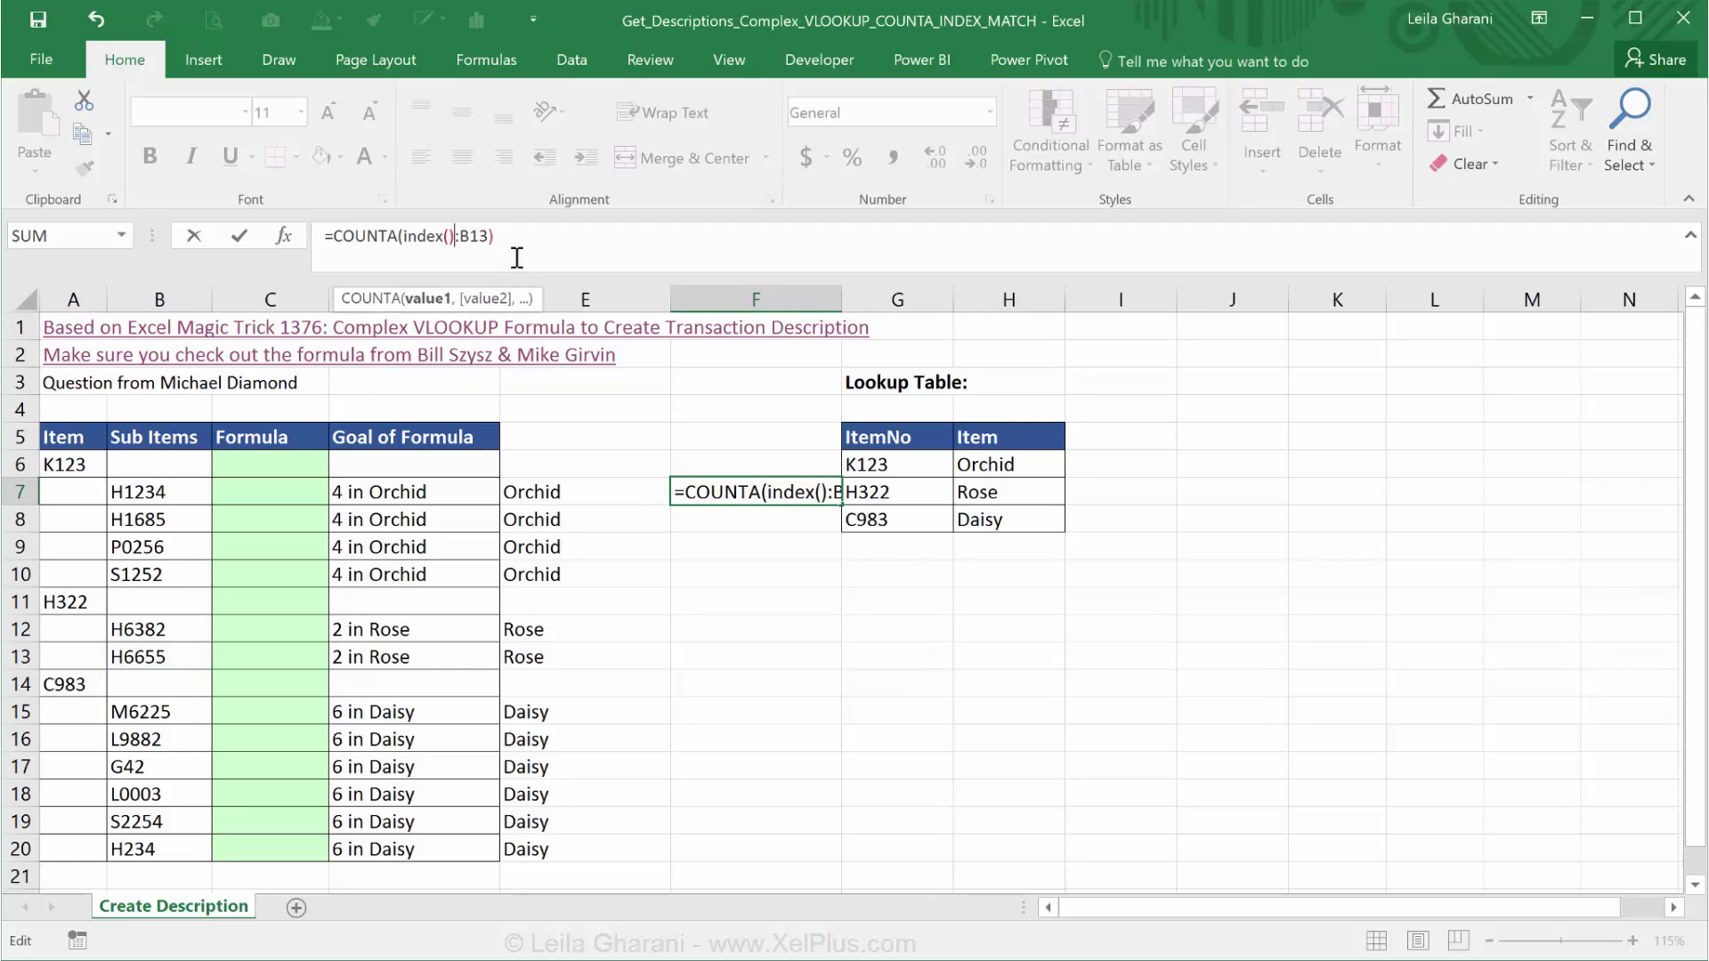
pyautogui.press('Right')
pyautogui.press('Right')
pyautogui.press('Right')
pyautogui.press('Right')
pyautogui.press('BackSpace')
pyautogui.press('BackSpace')
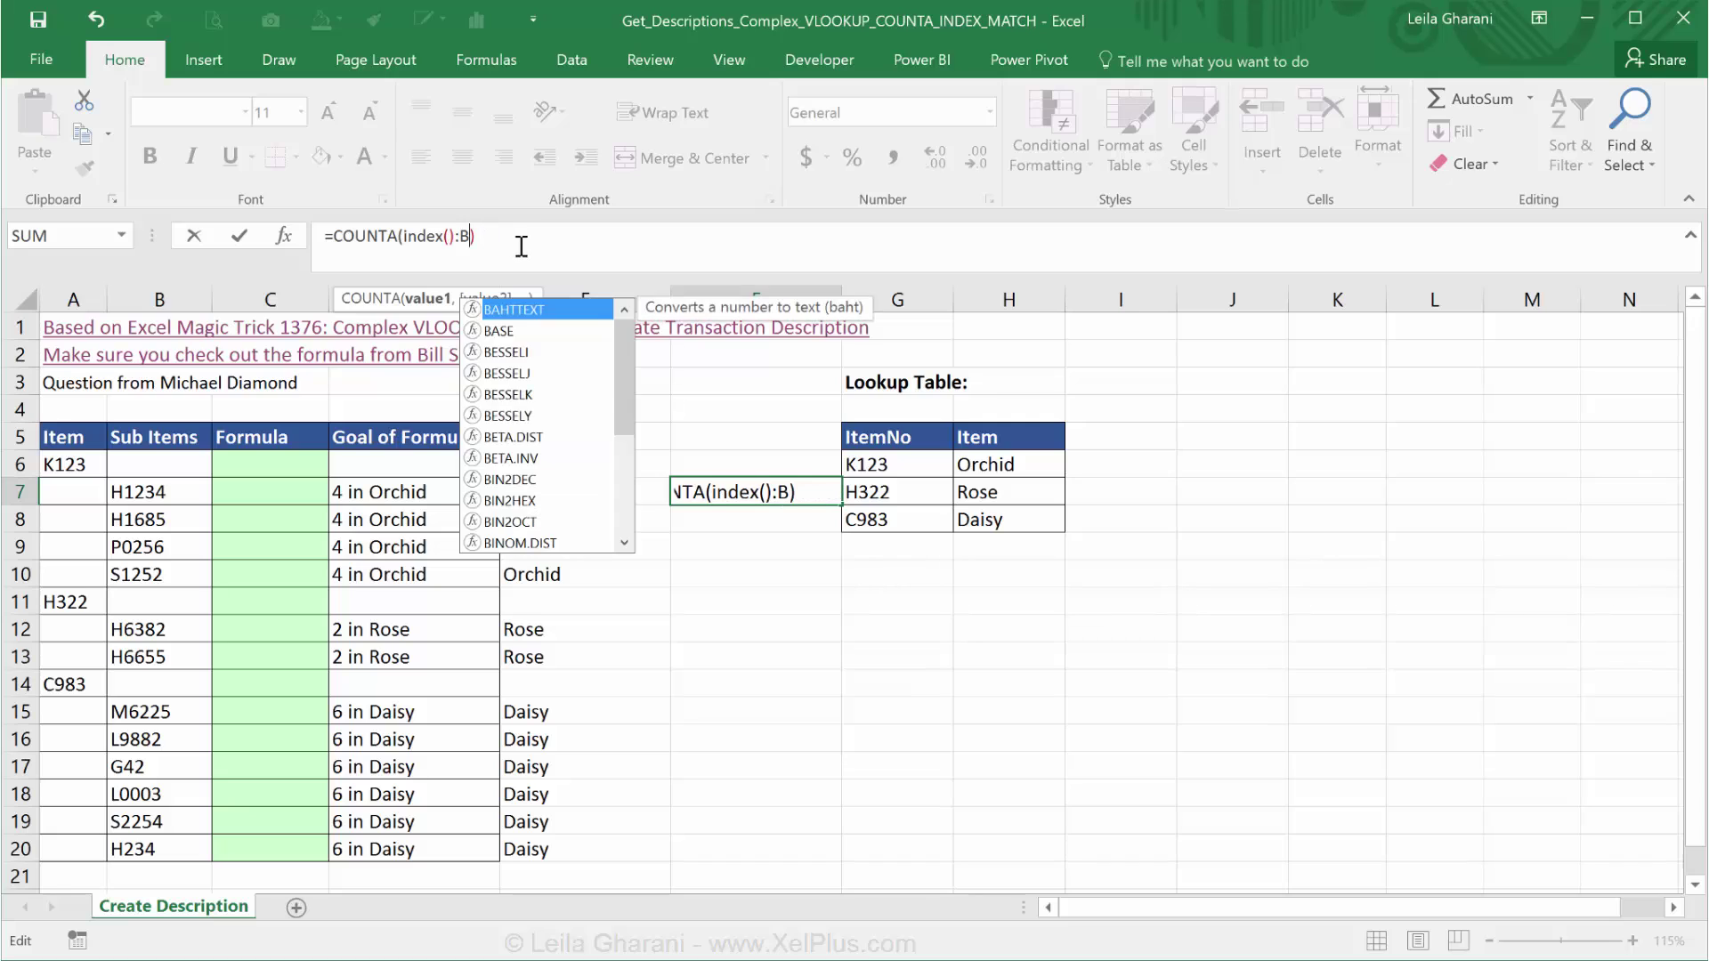
pyautogui.press('BackSpace')
pyautogui.write('index(')
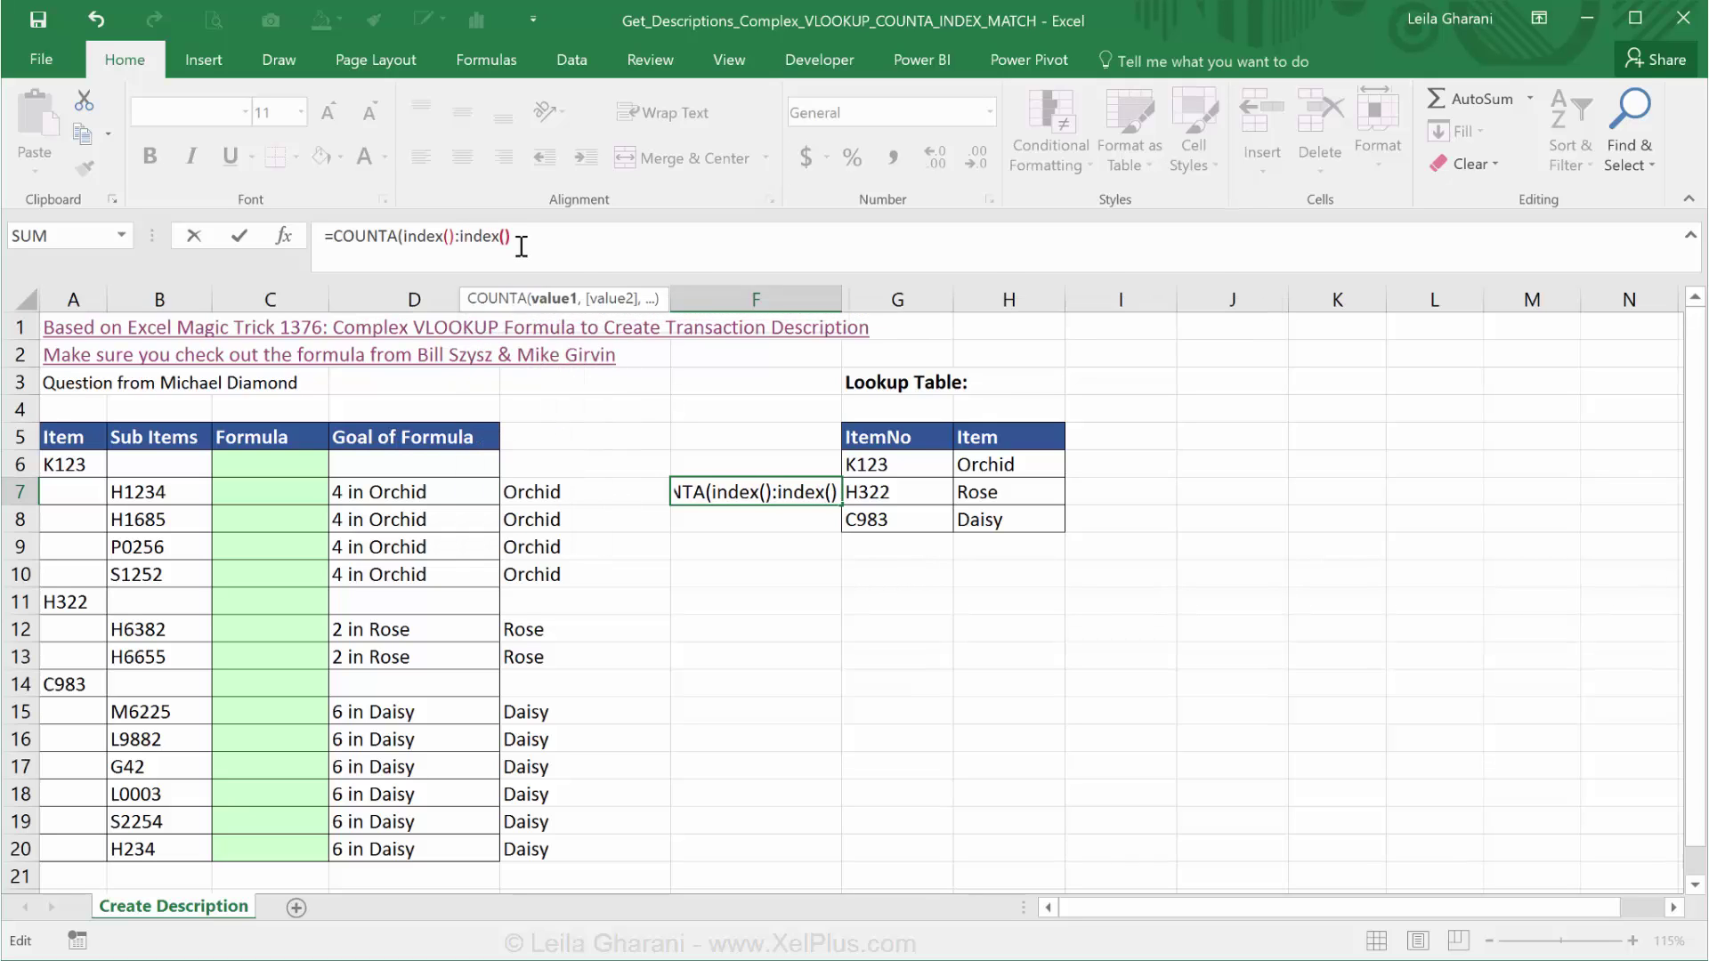
pyautogui.write(')')
pyautogui.click(449, 236)
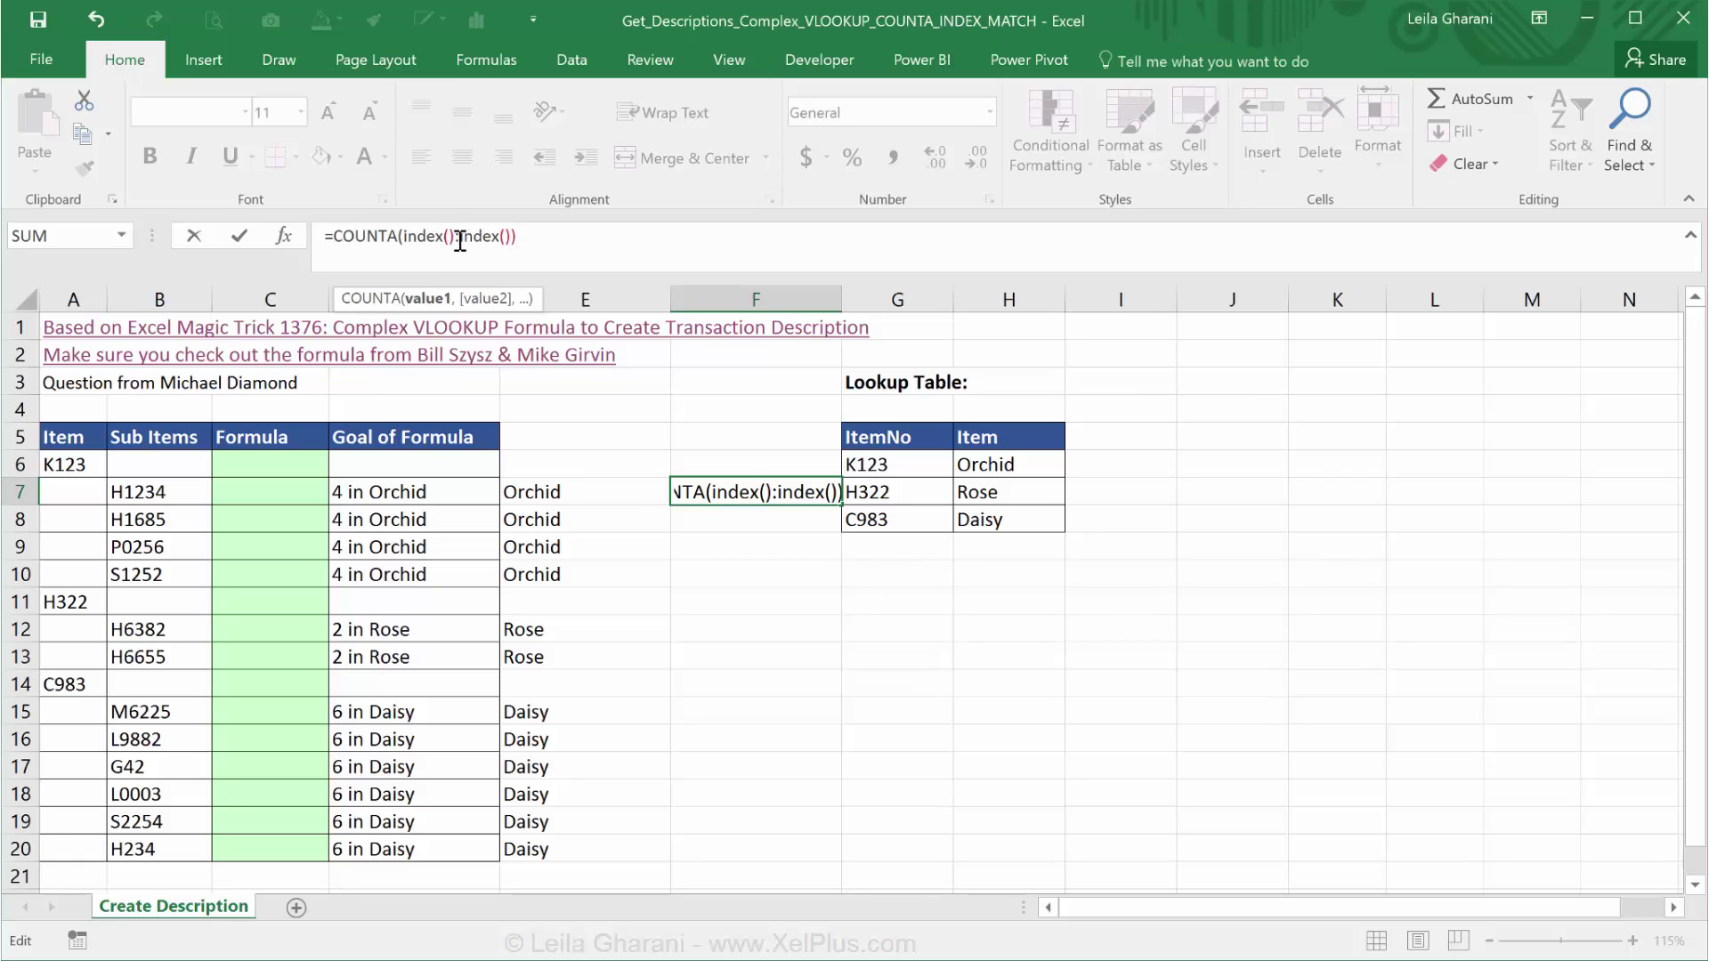
pyautogui.moveTo(514, 236); pyautogui.dragTo(450, 235)
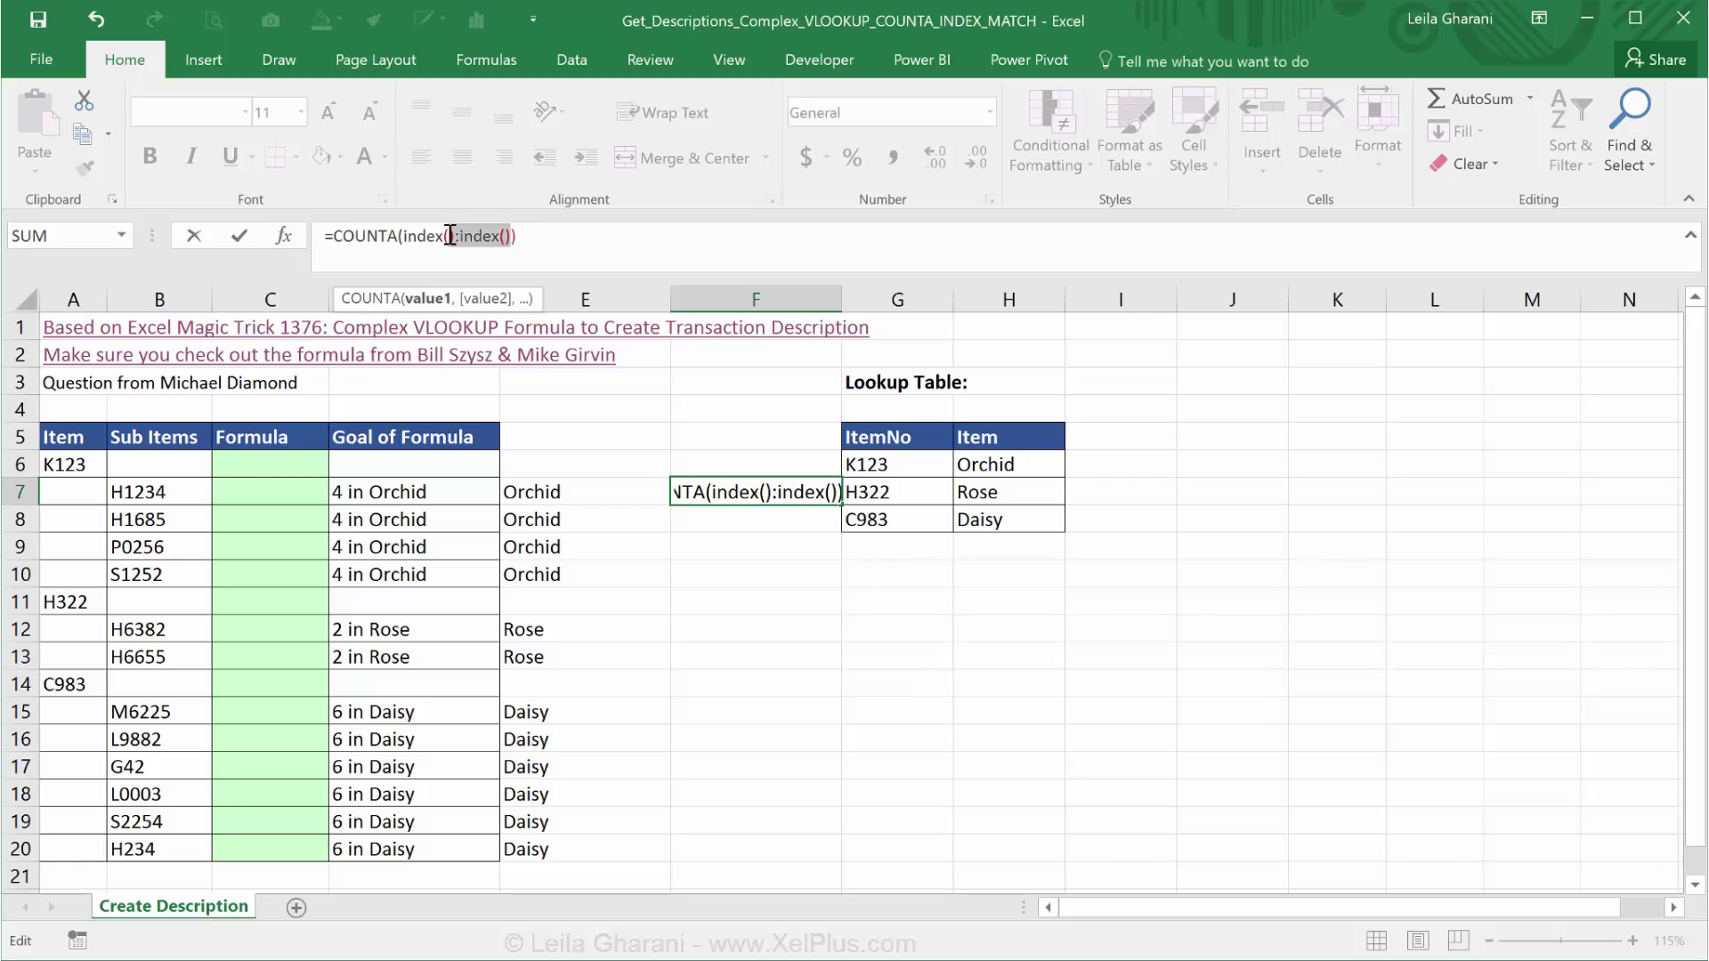
pyautogui.press('BackSpace')
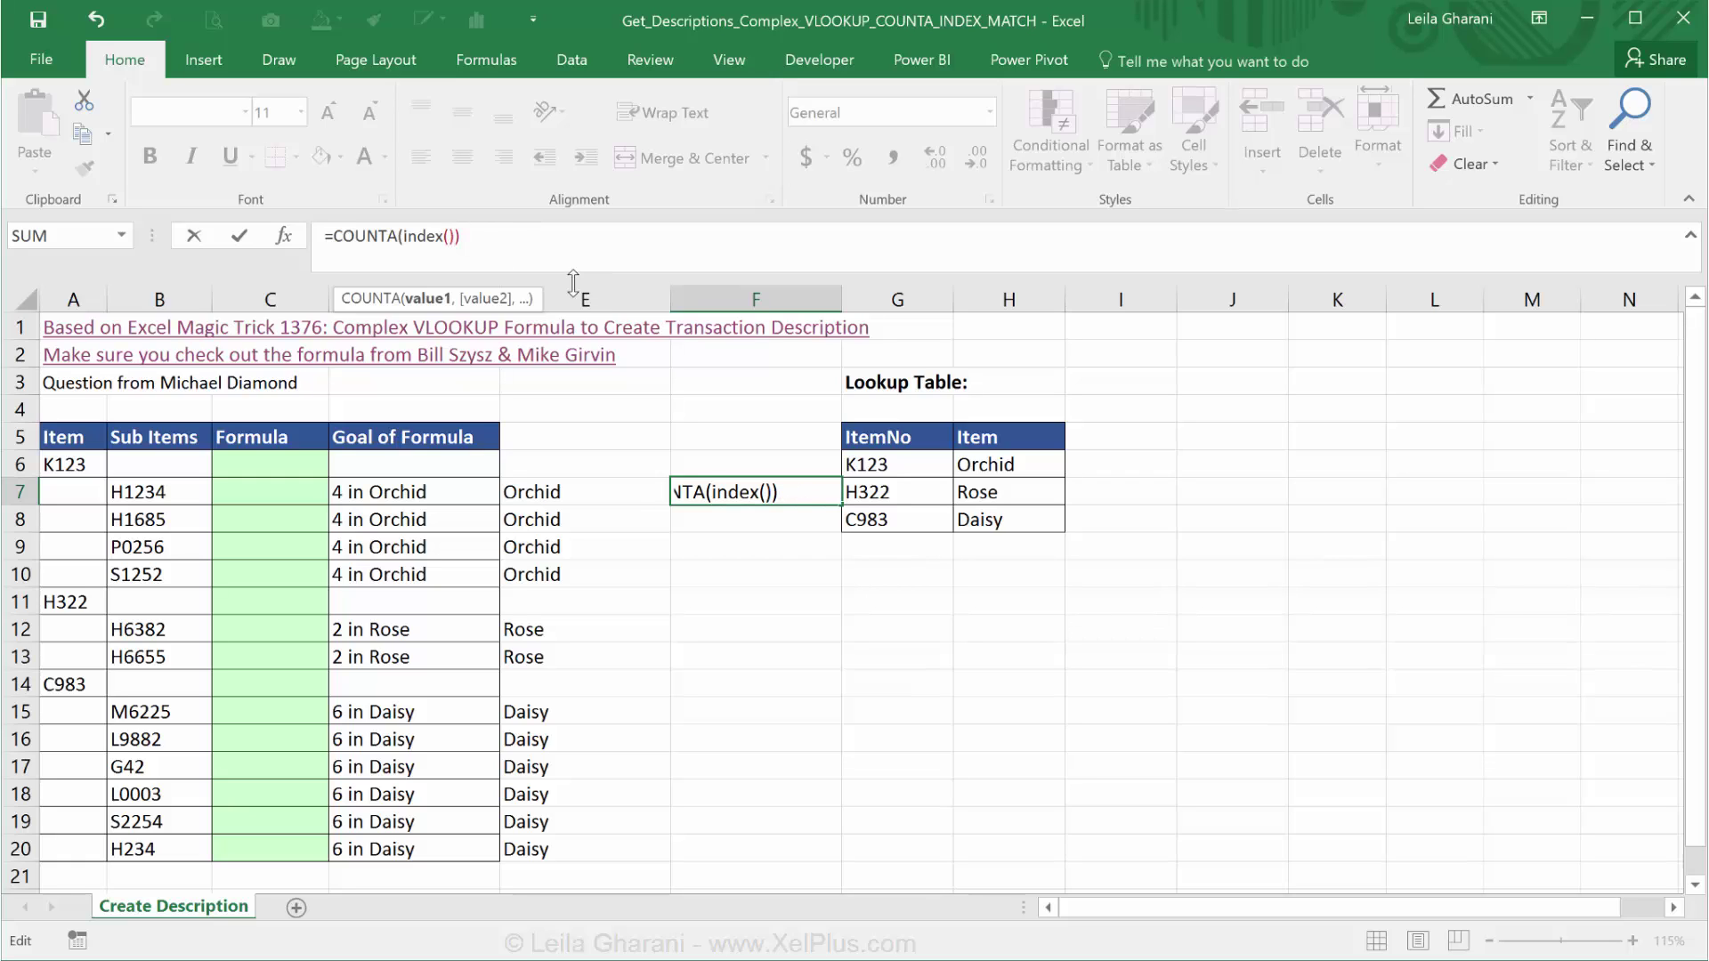
pyautogui.click(451, 235)
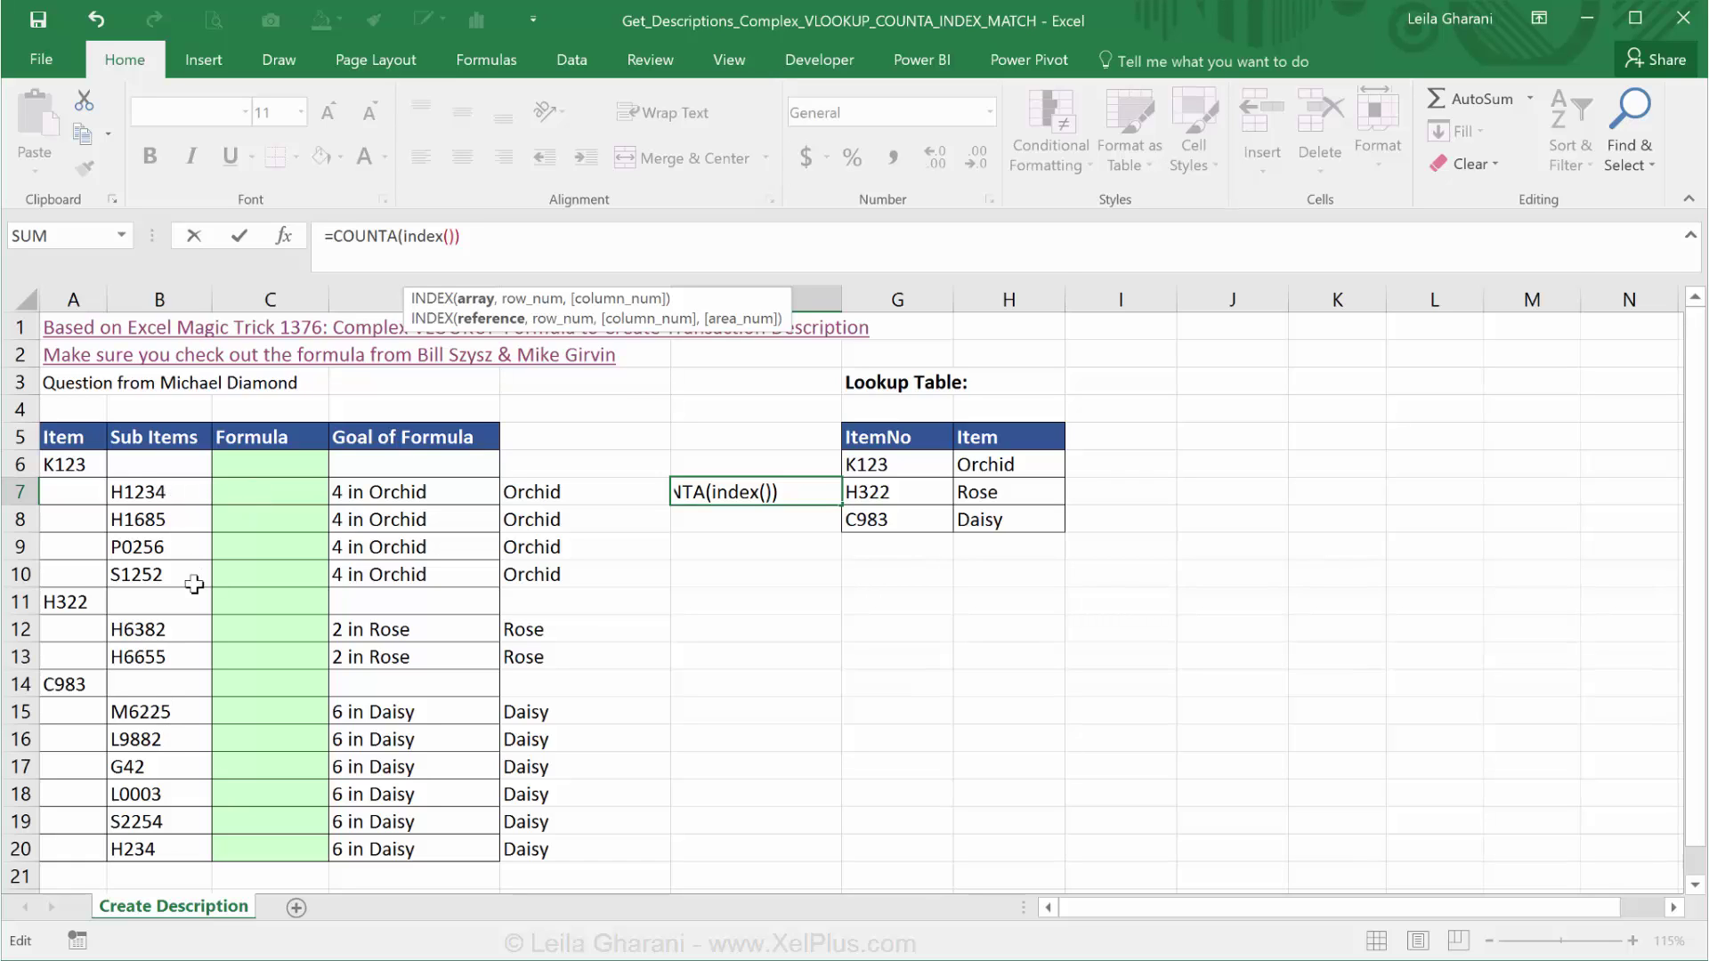
# - Complete F7 as =COUNTA(INDEX(B6:B7,MATCH("",B6:B7,0))), which returns 1
pyautogui.click(173, 463)
pyautogui.moveTo(173, 468); pyautogui.dragTo(172, 487)
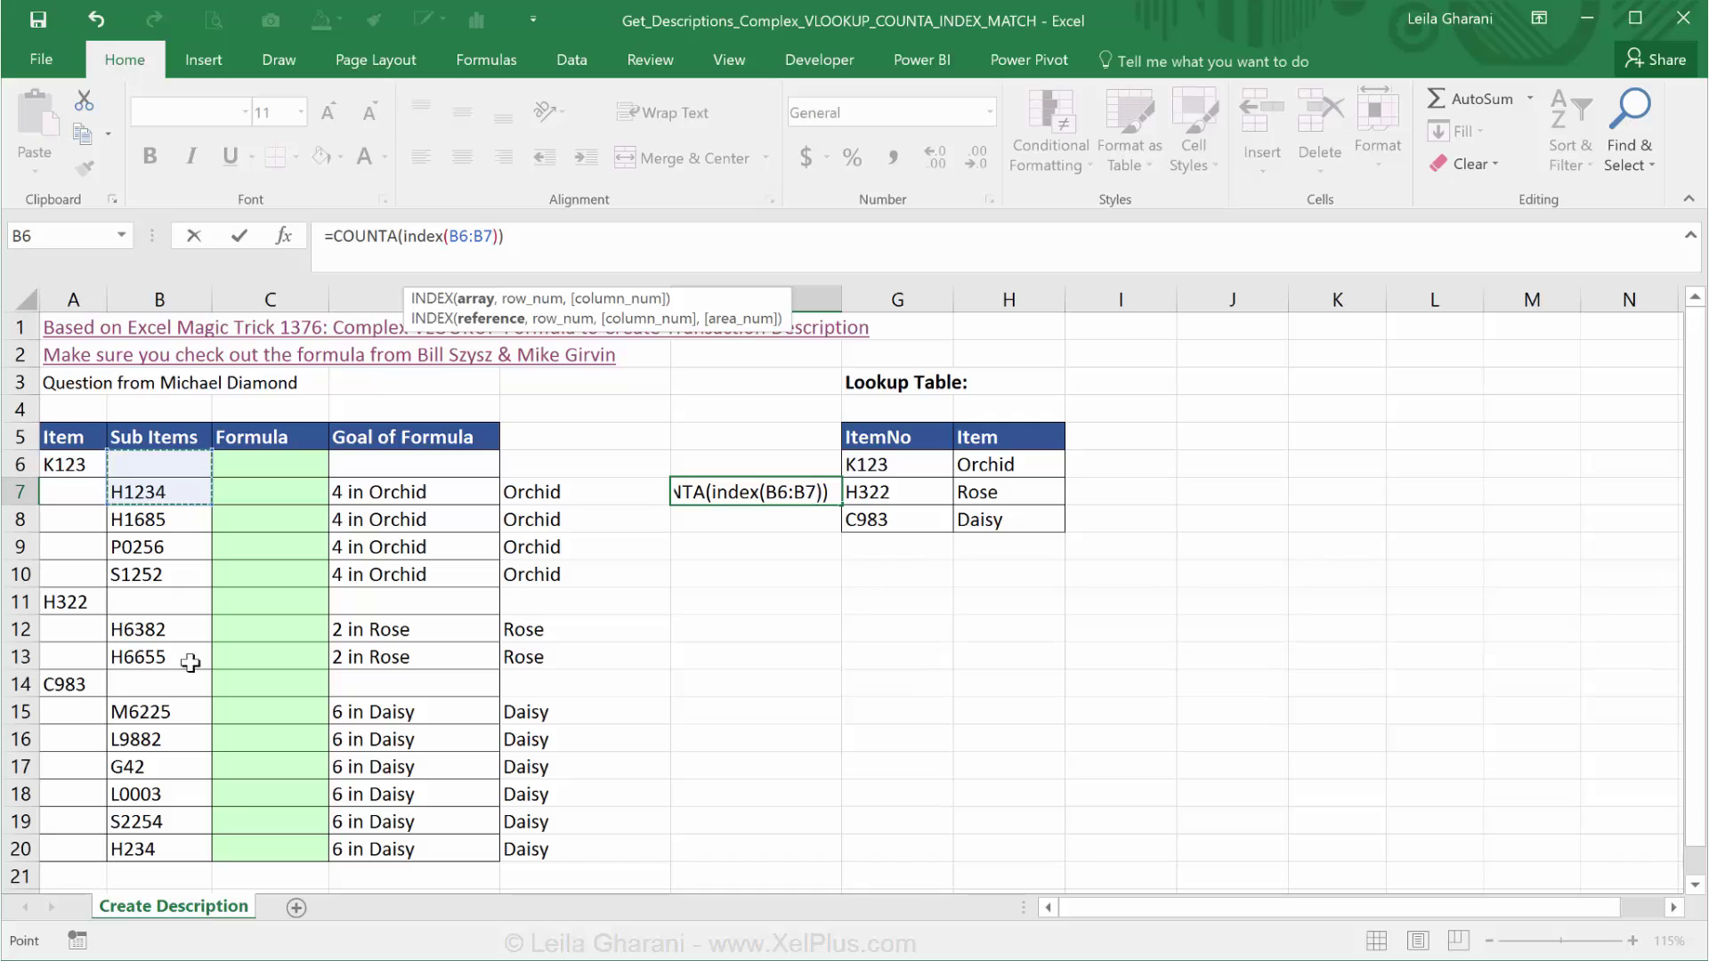
pyautogui.write(',mat')
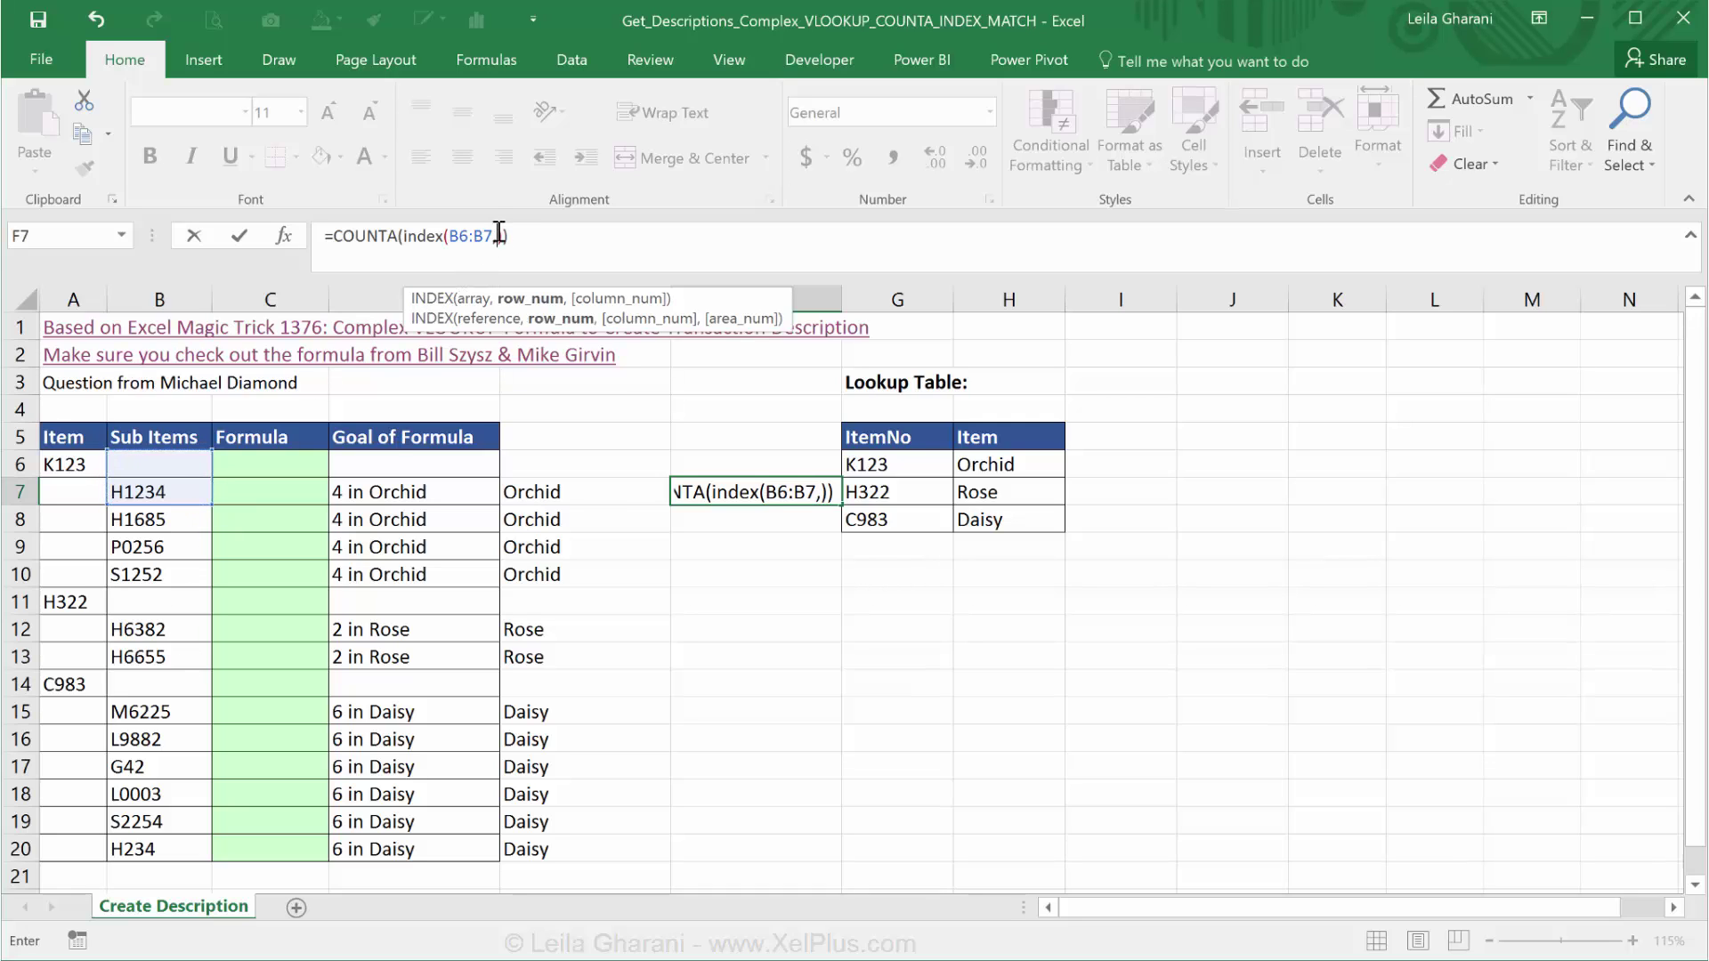
pyautogui.write('ch')
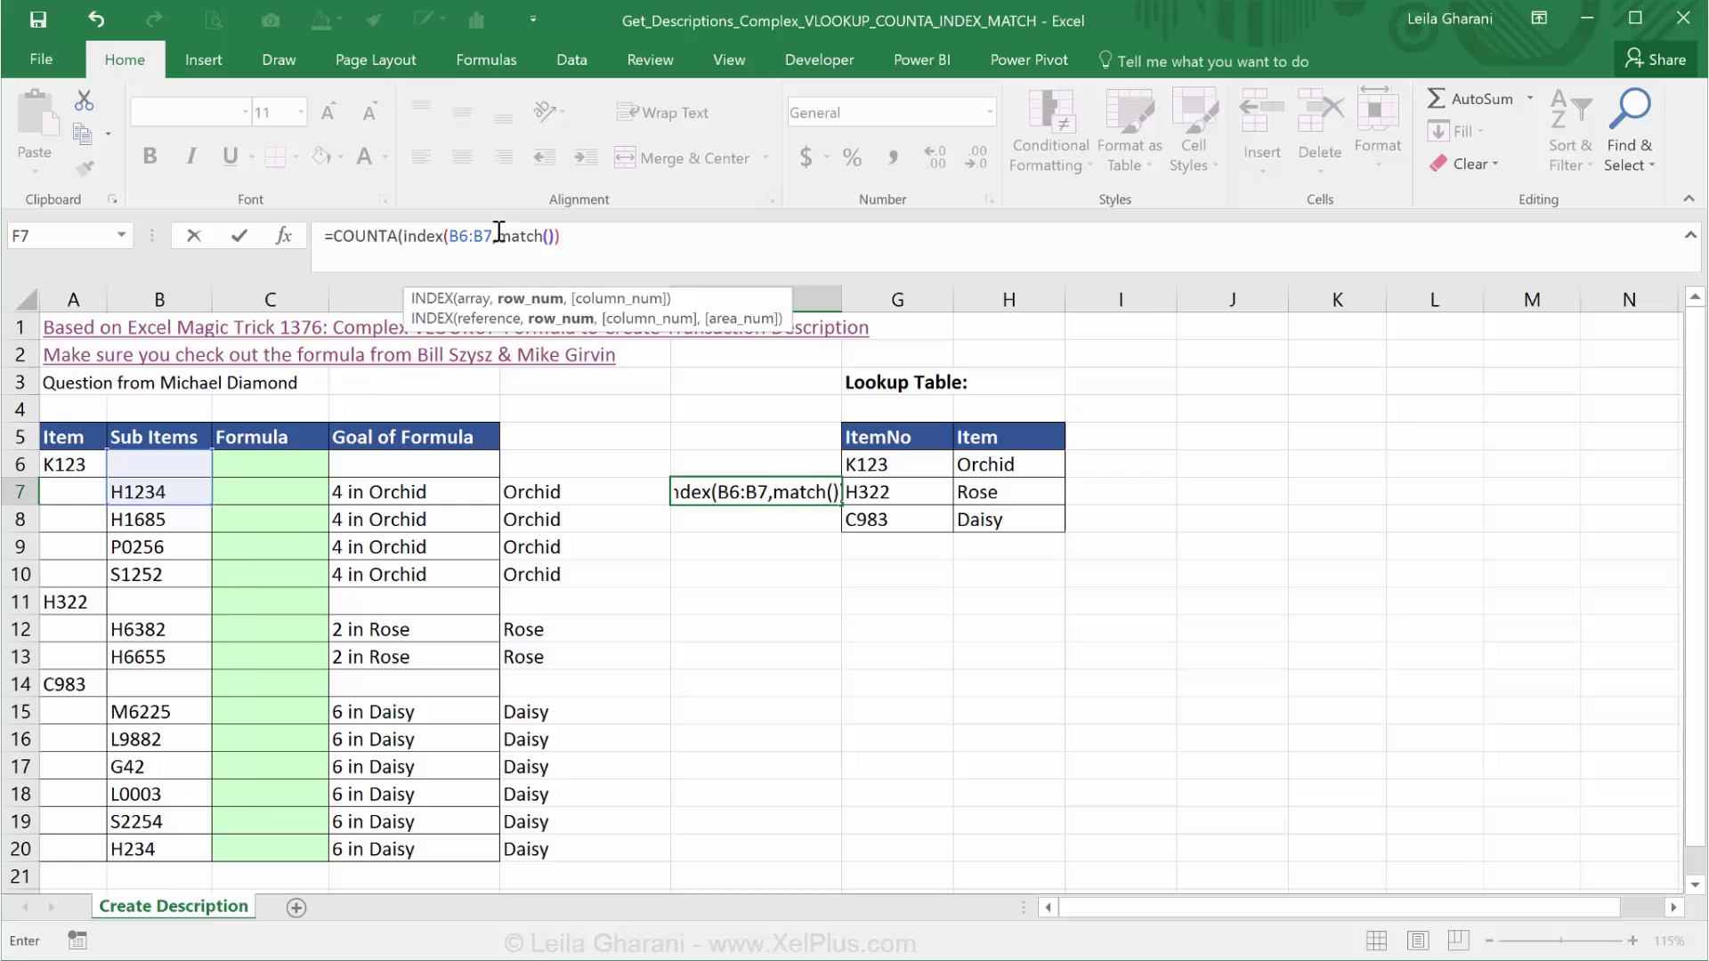
pyautogui.write('(')
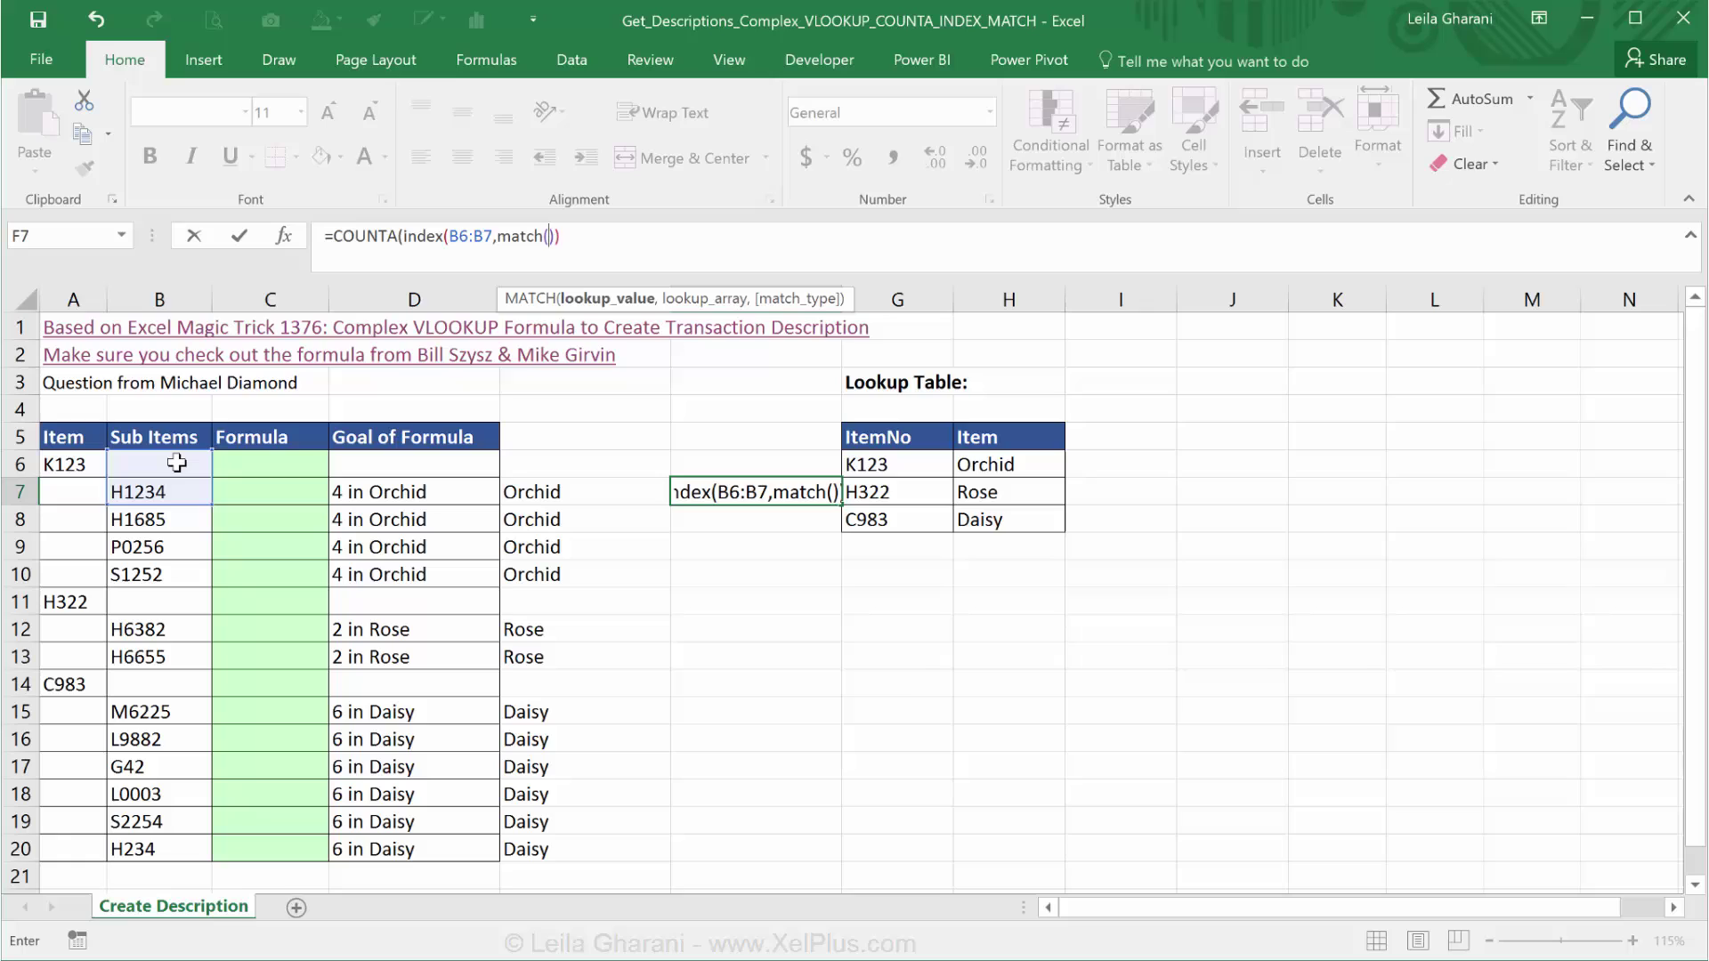
pyautogui.write('""')
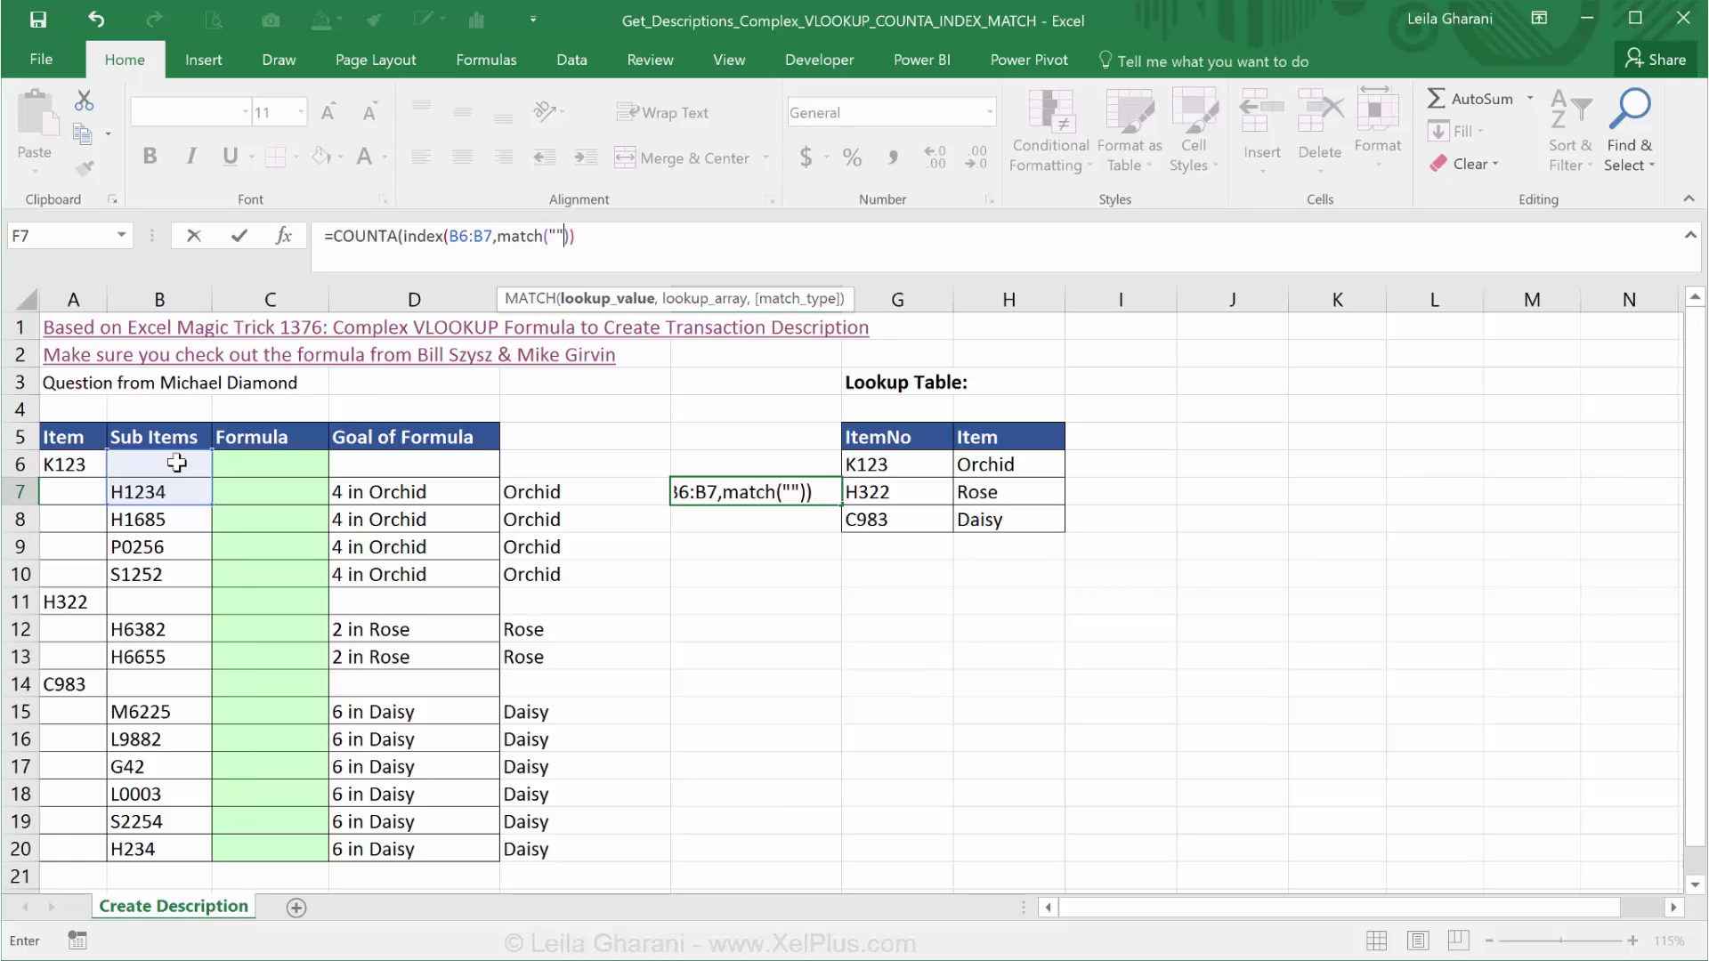
pyautogui.write(',')
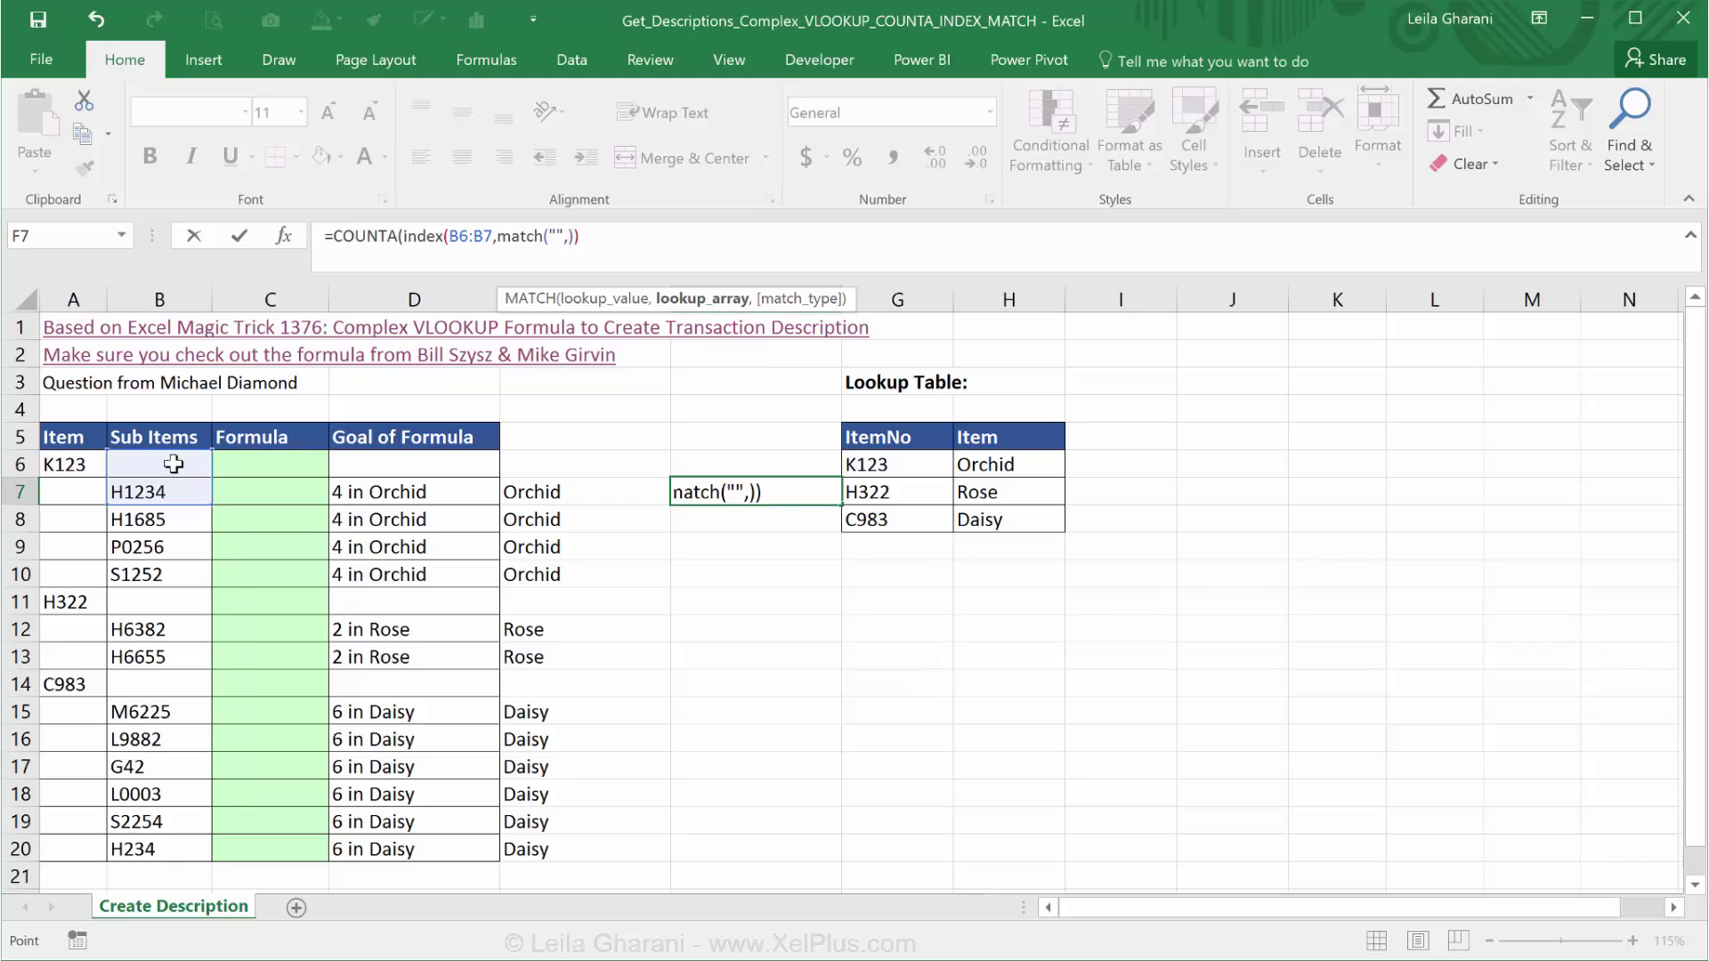
pyautogui.moveTo(172, 464); pyautogui.dragTo(197, 495)
pyautogui.write(',')
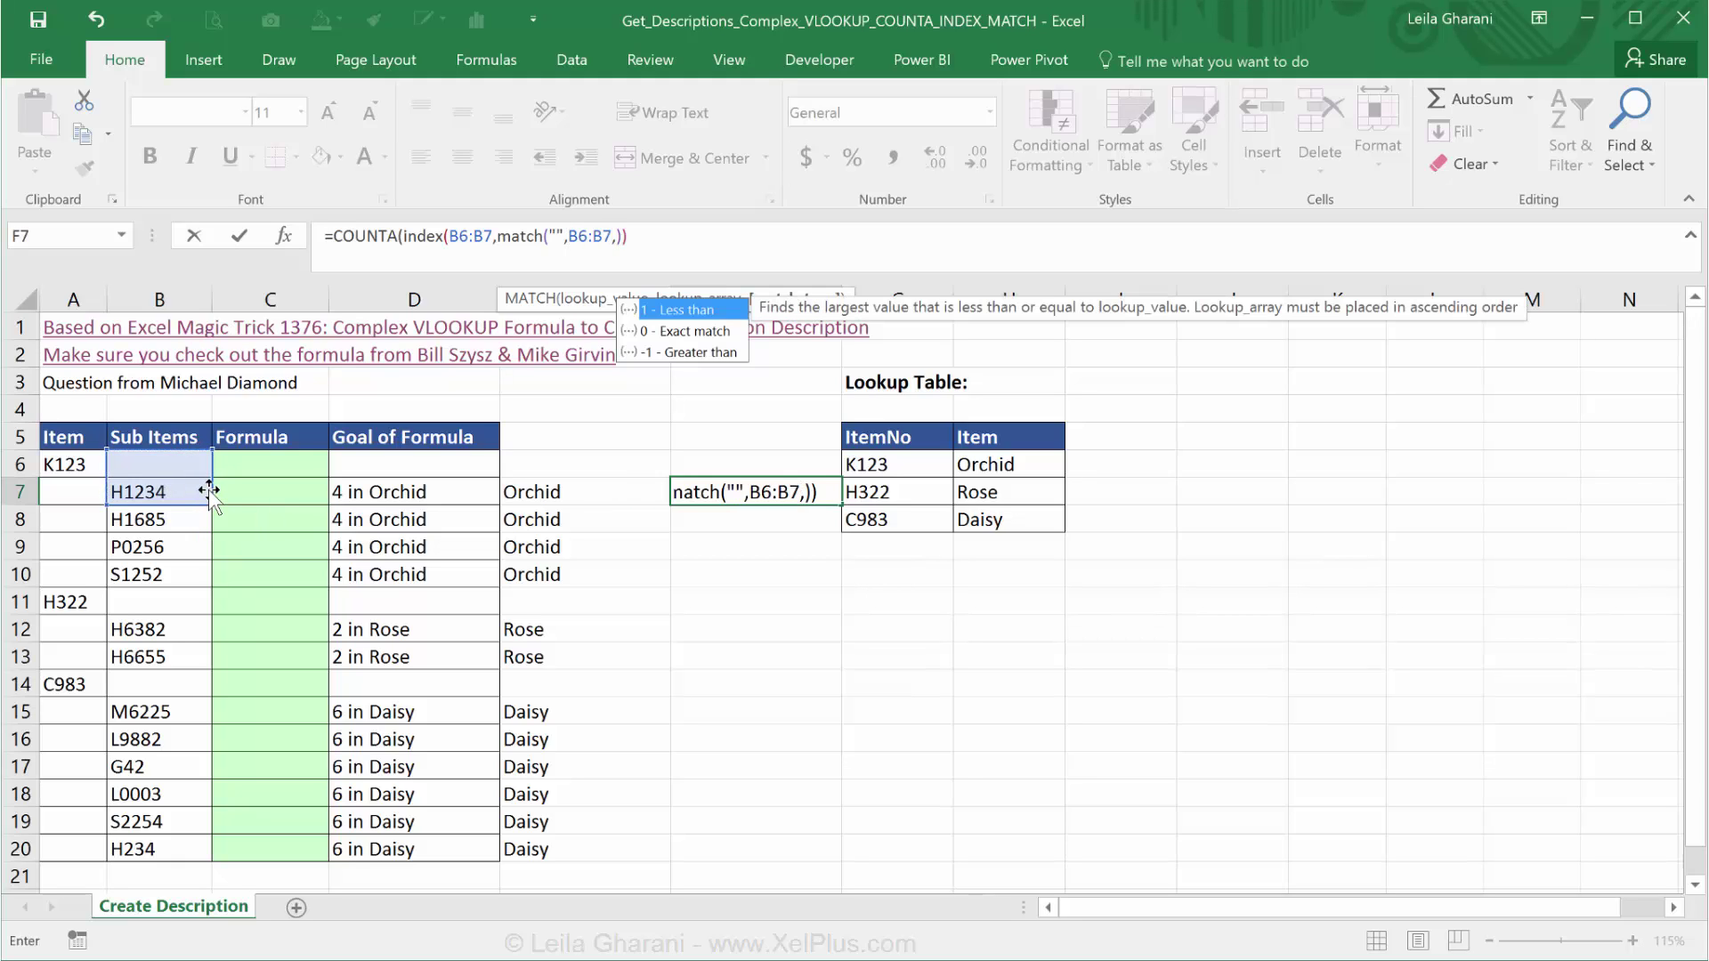
pyautogui.write('0)')
pyautogui.hotkey('ctrl', 'Return')
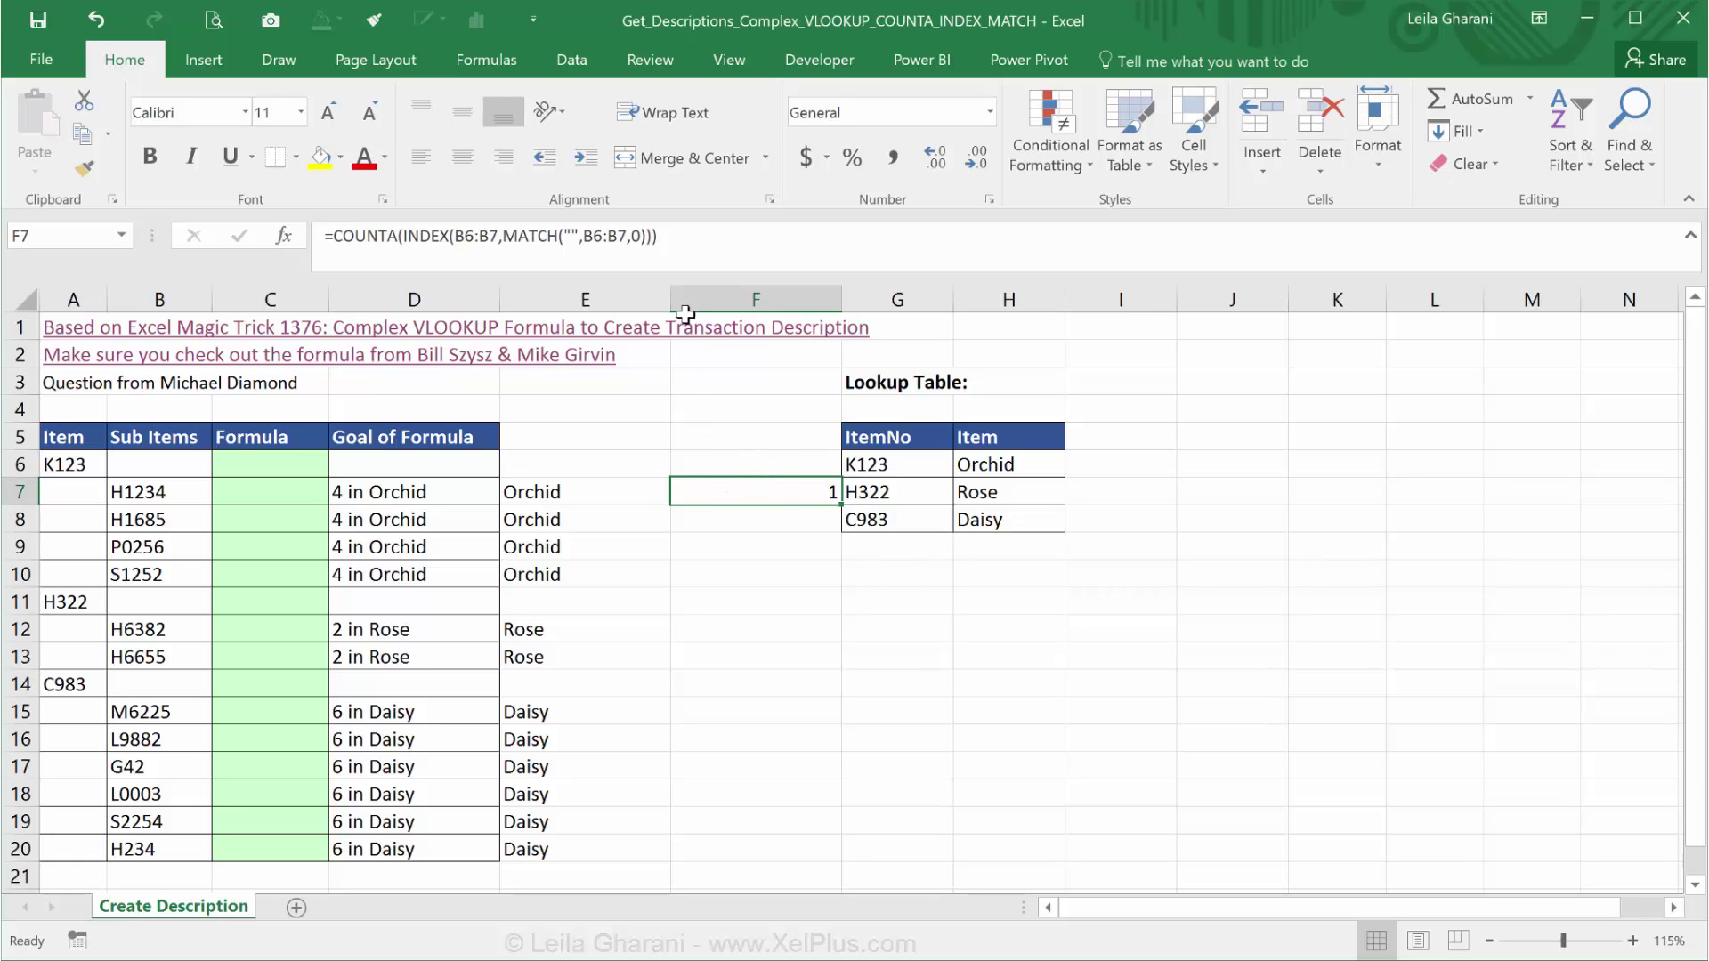
pyautogui.click(509, 64)
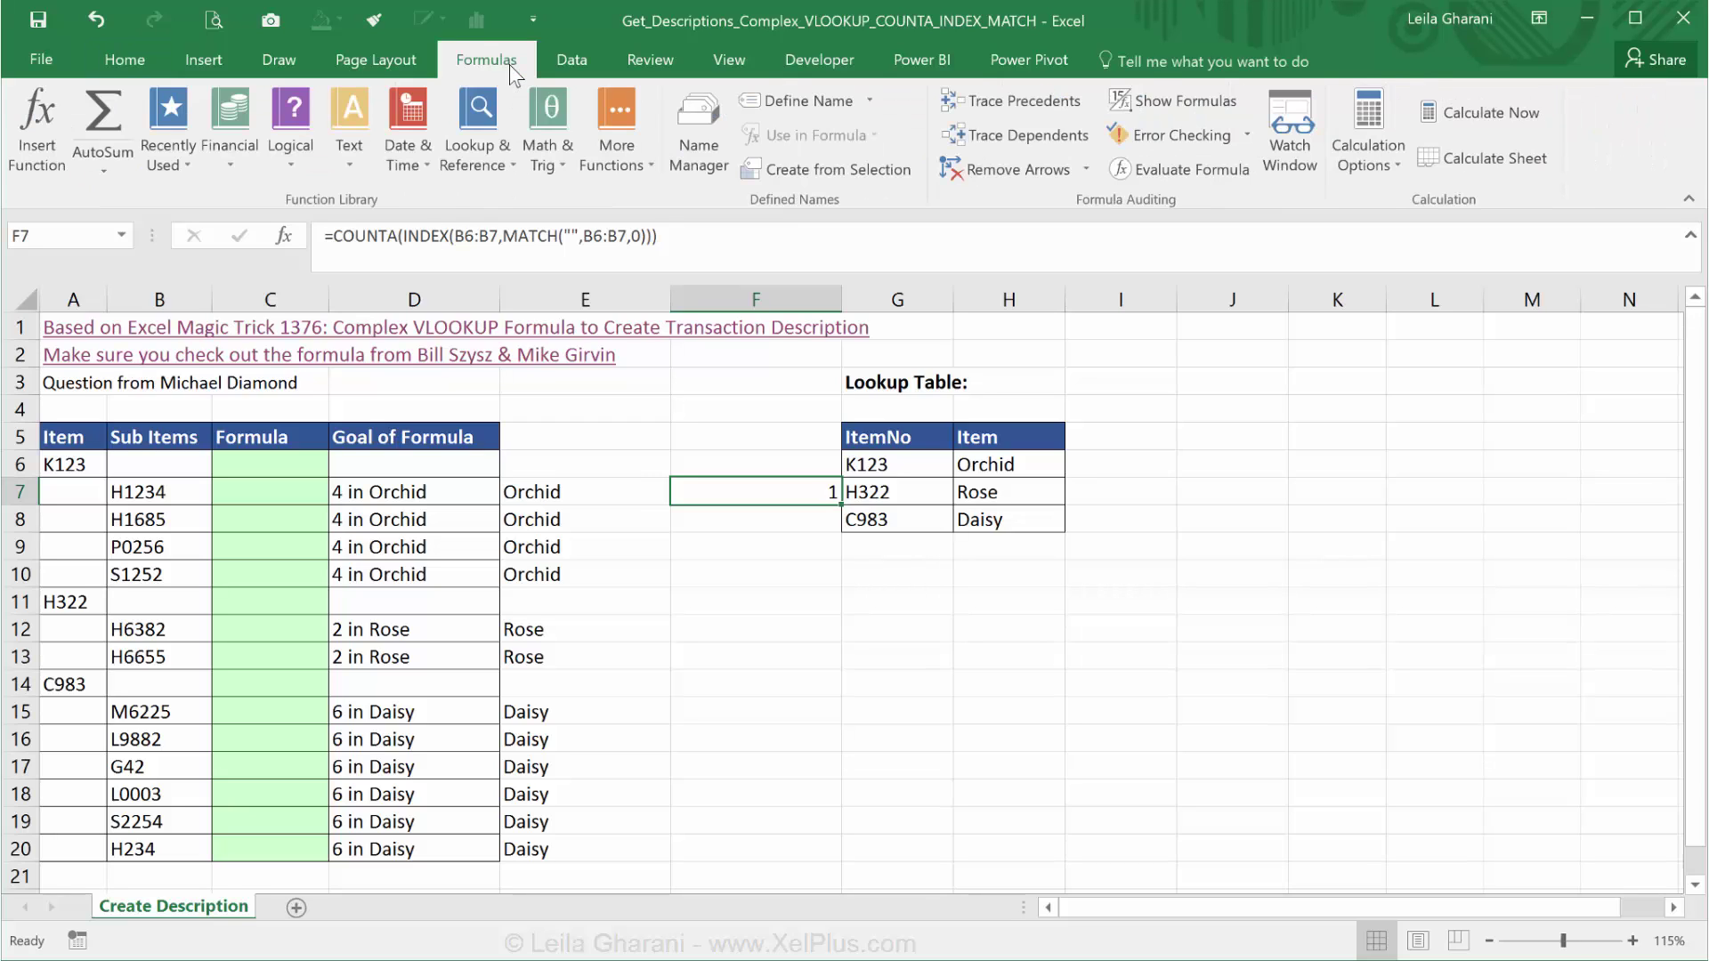
pyautogui.click(1215, 169)
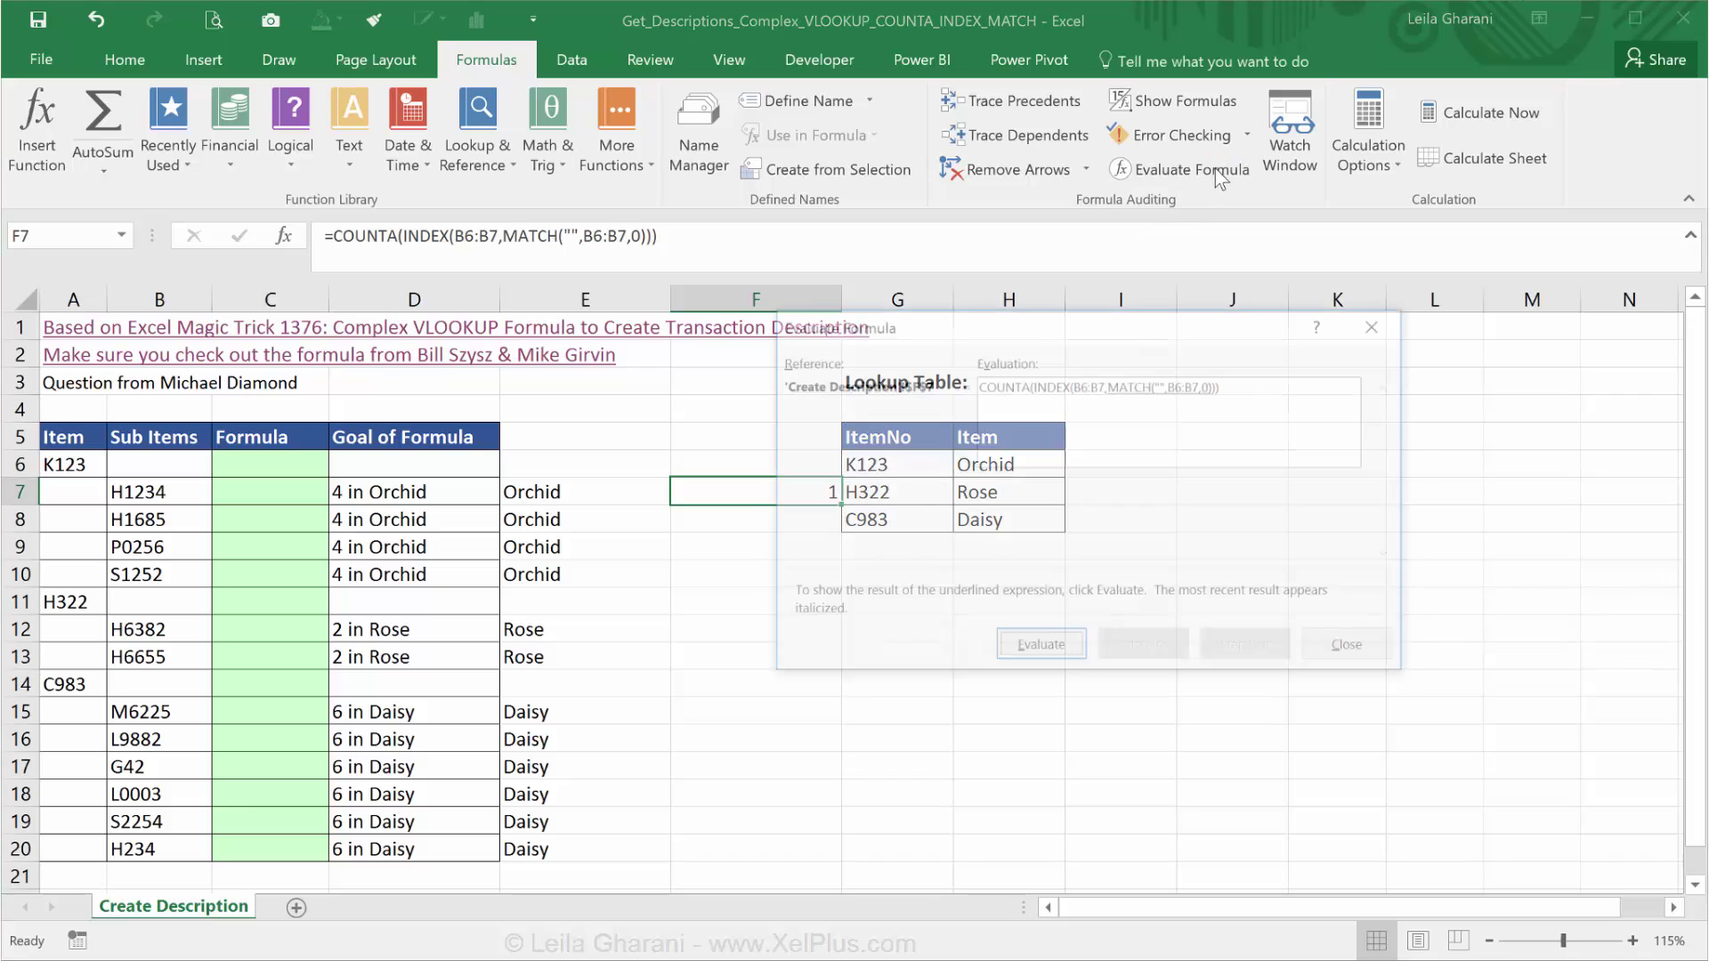
pyautogui.click(1025, 657)
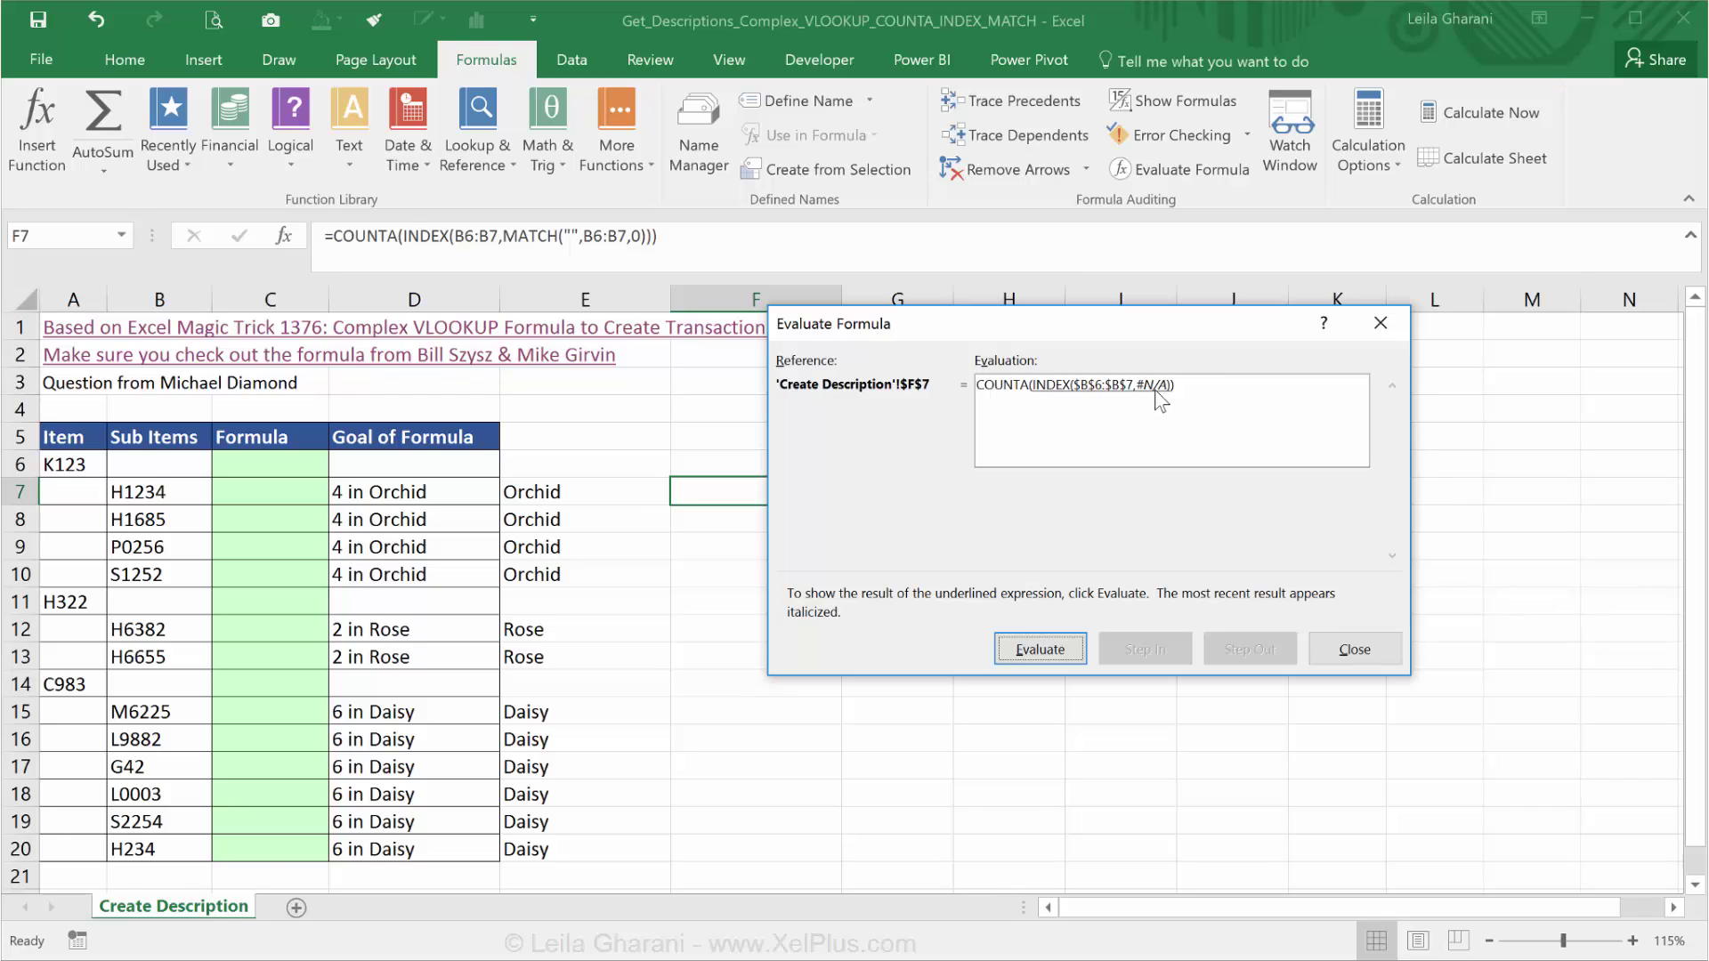
pyautogui.click(1065, 658)
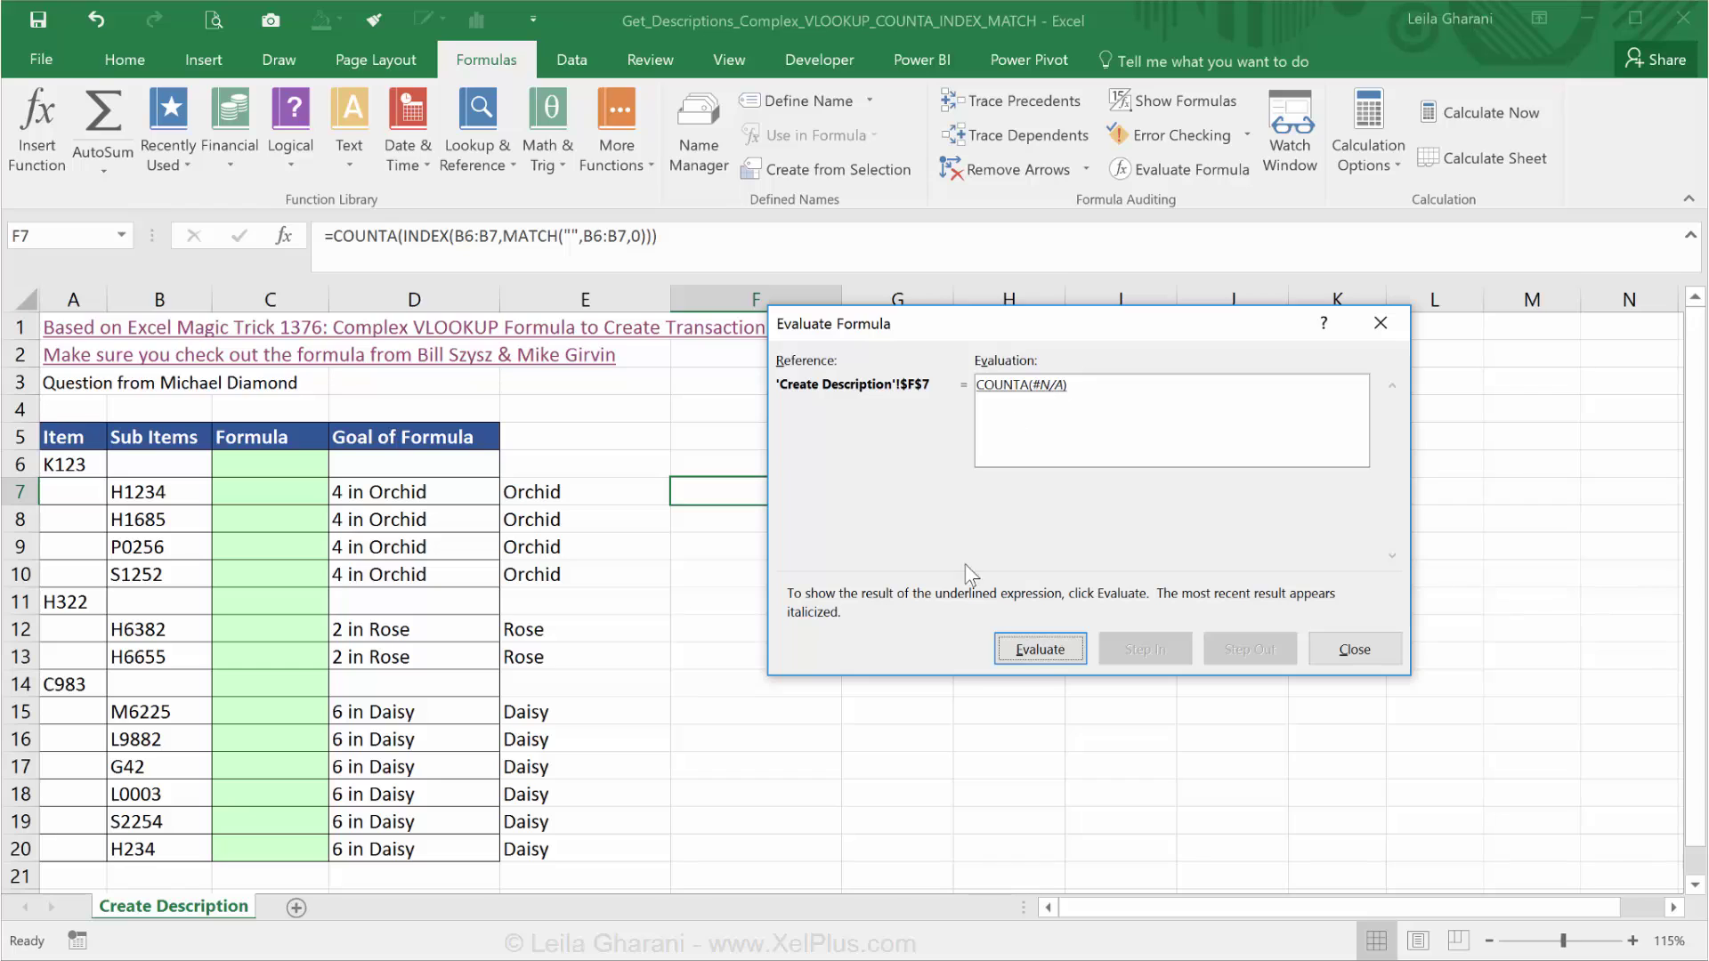
pyautogui.click(1049, 655)
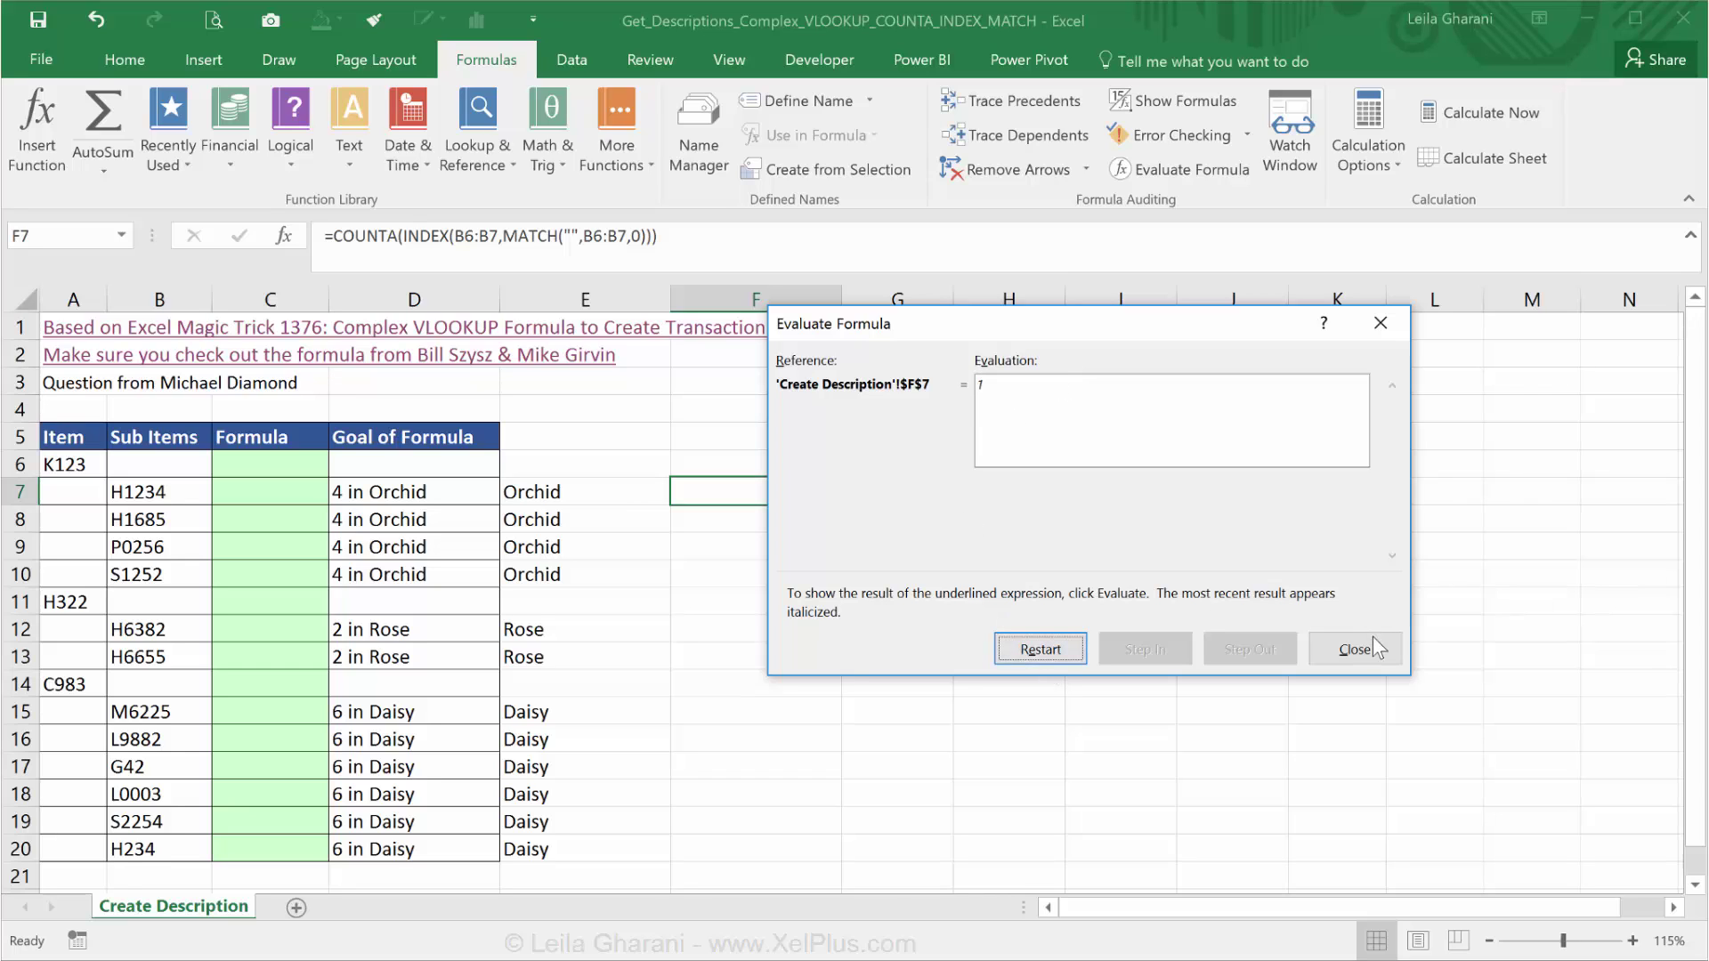
pyautogui.click(1340, 652)
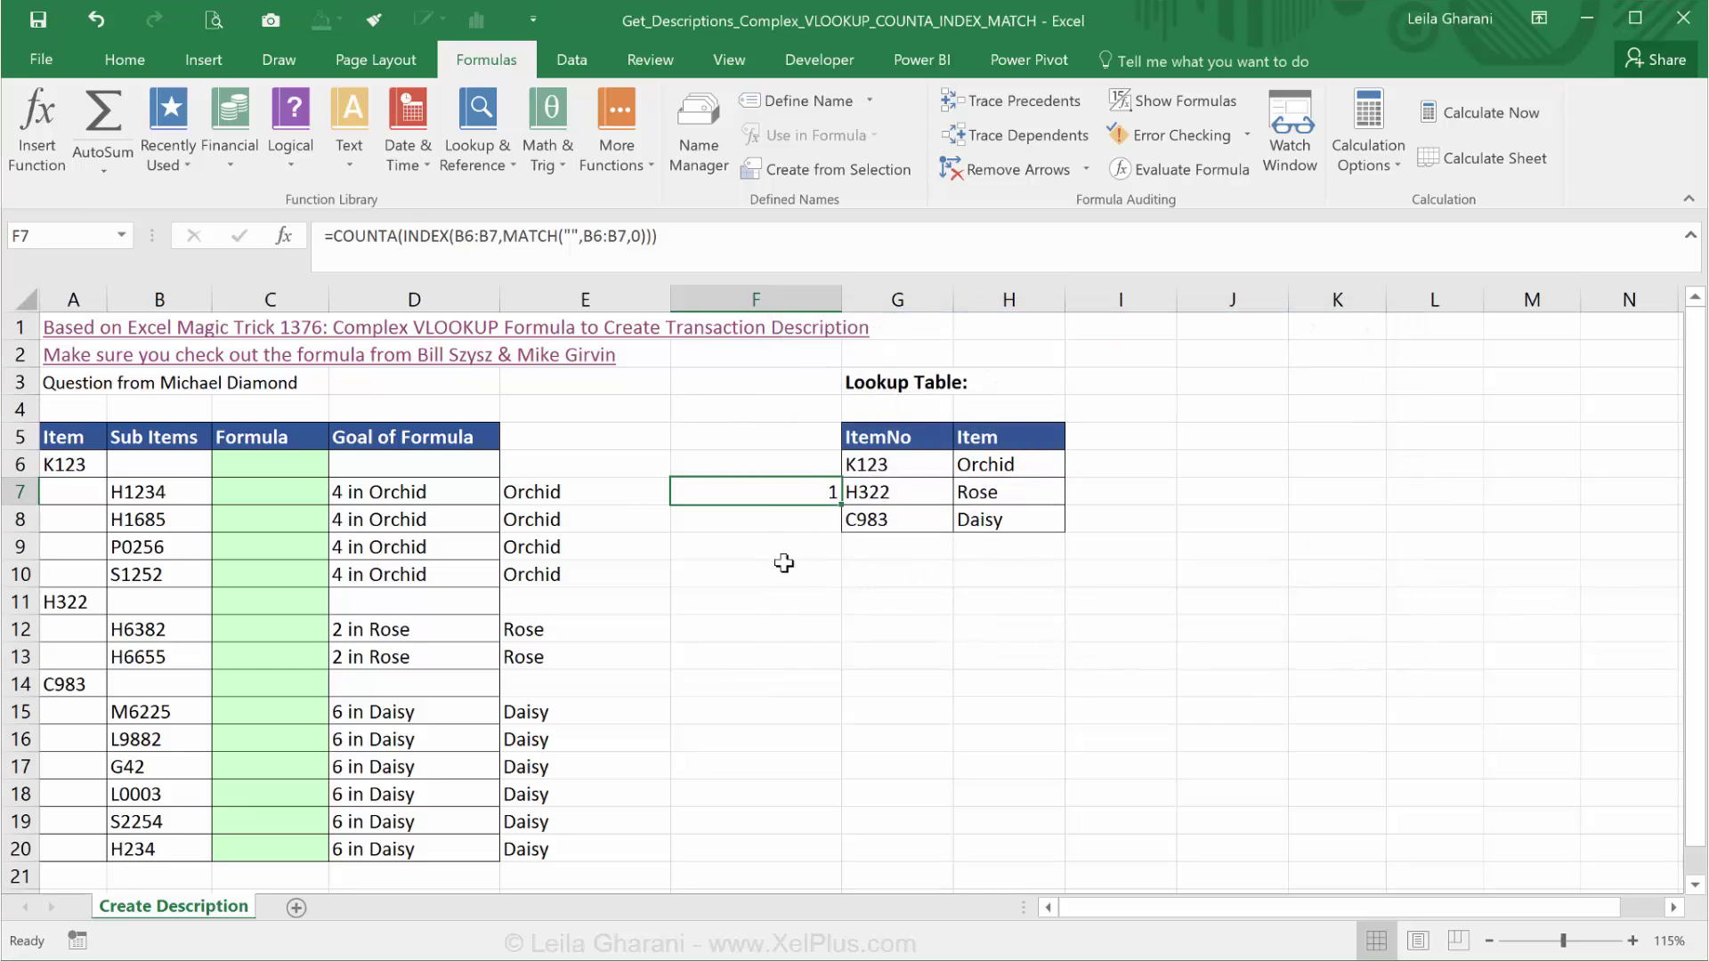
# - Wrap MATCH's range as INDEX(B6:B7="",), evaluating it with F9 then undoing
pyautogui.click(587, 236)
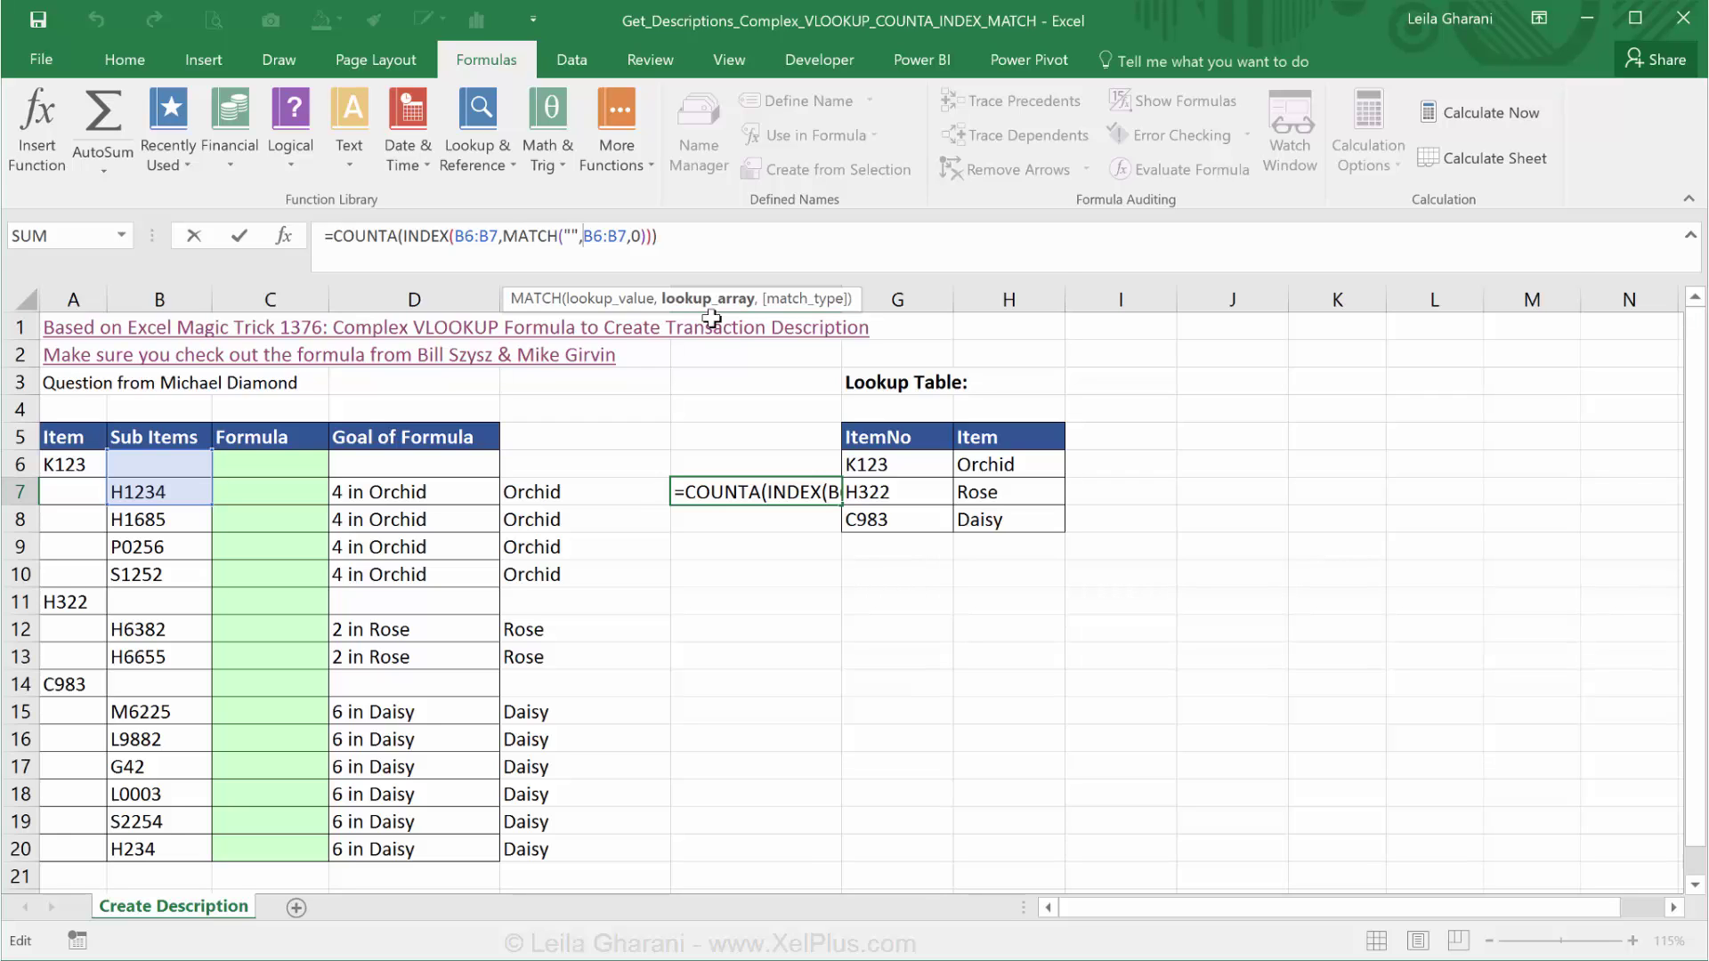
pyautogui.write('index(')
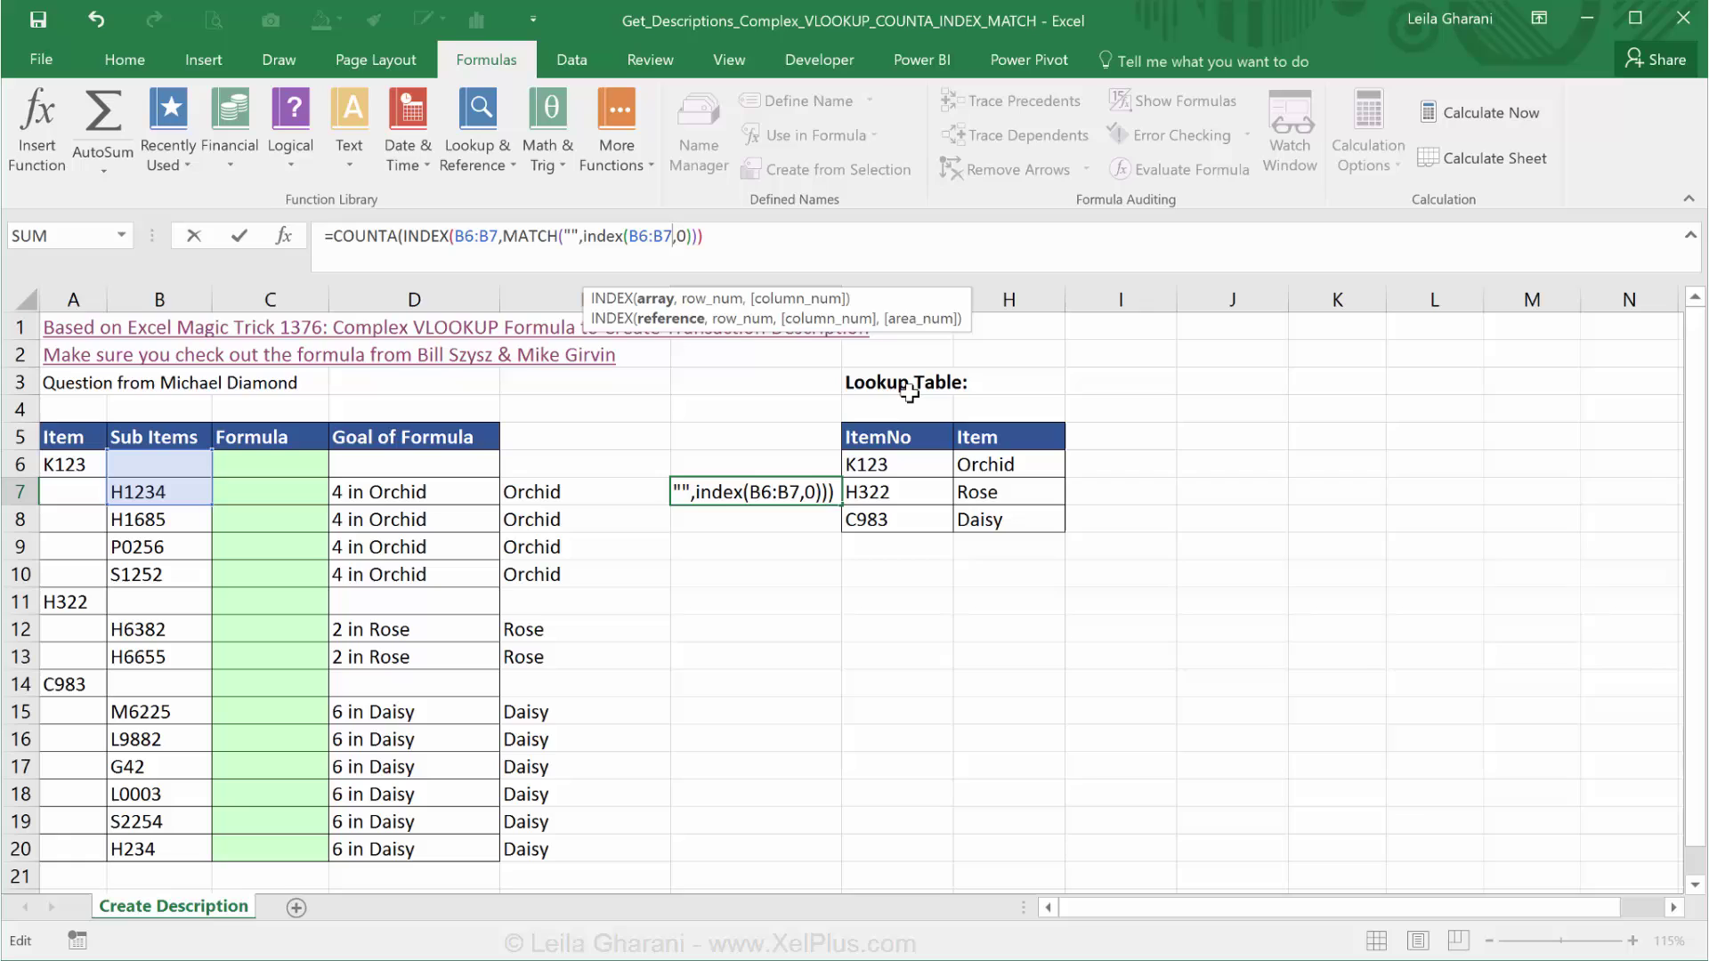
pyautogui.write('=""')
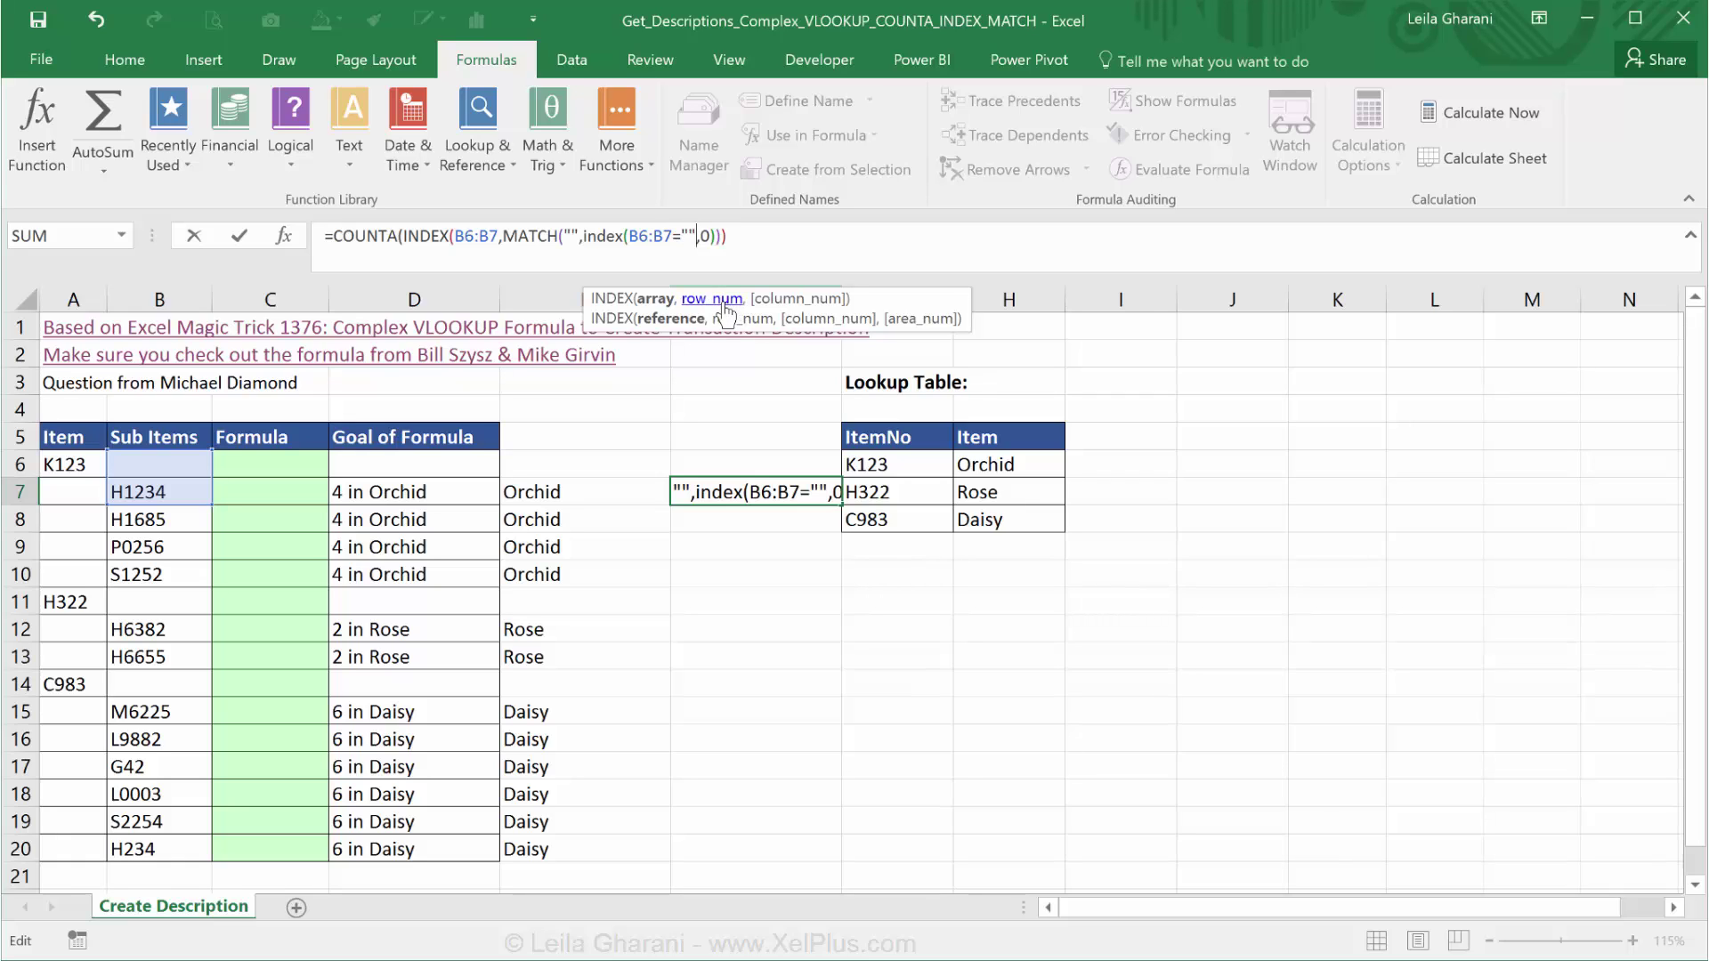
pyautogui.write(',')
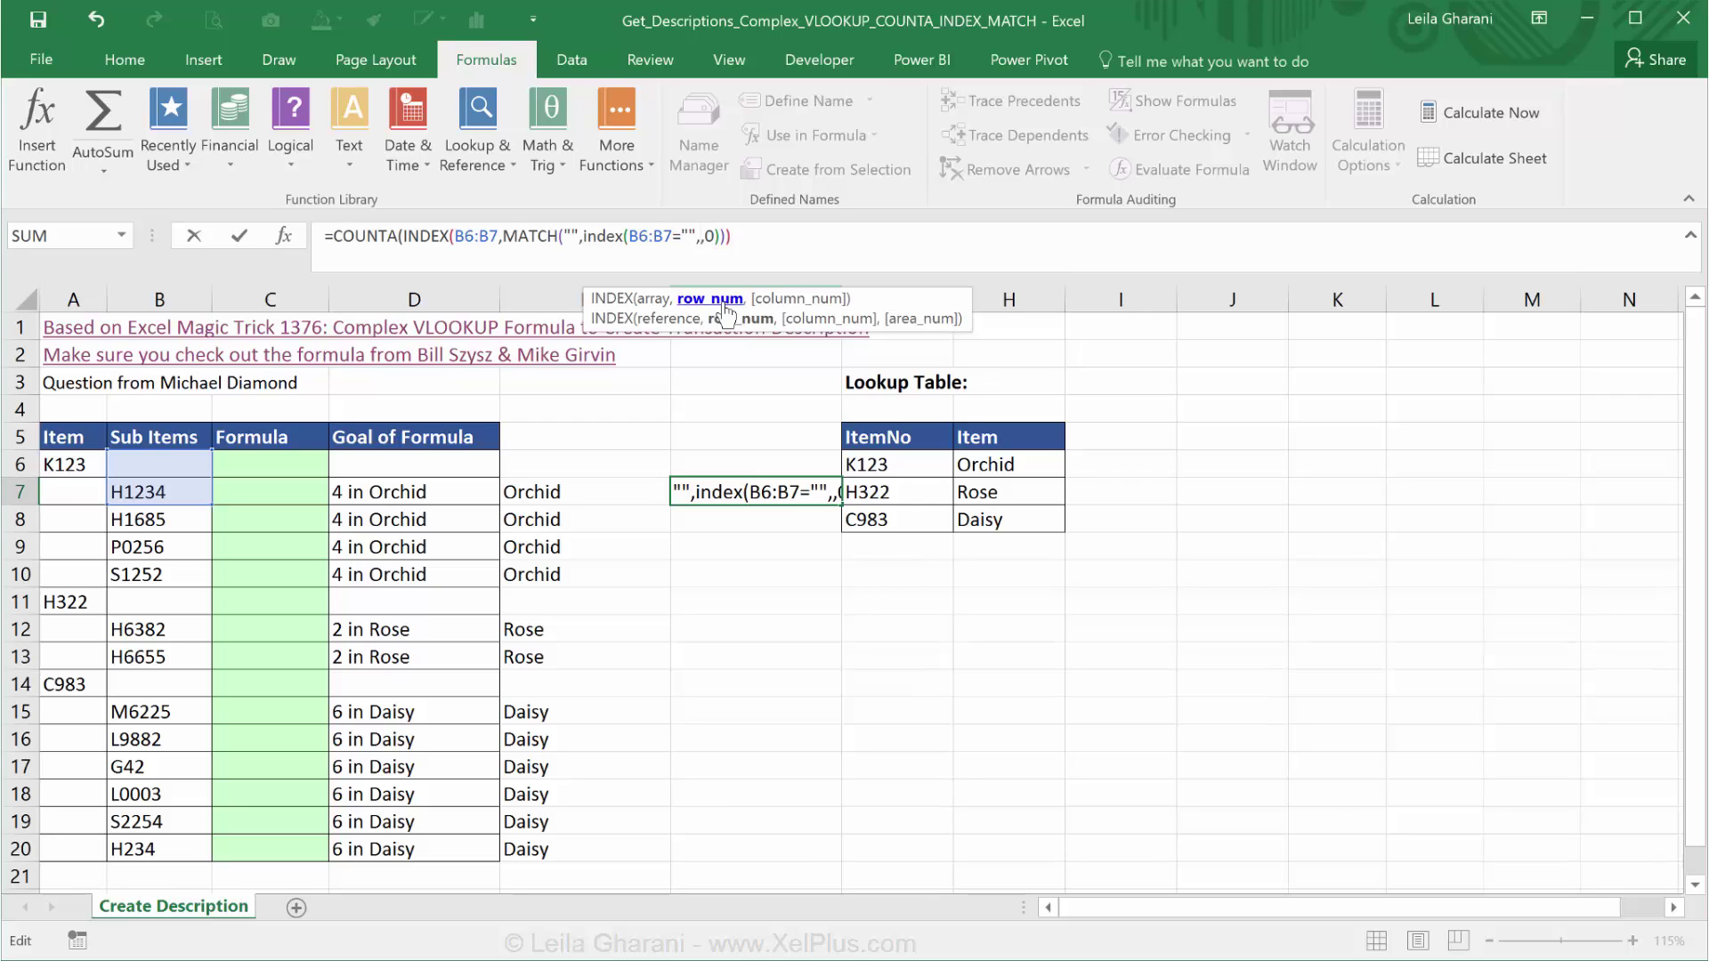
pyautogui.write(')')
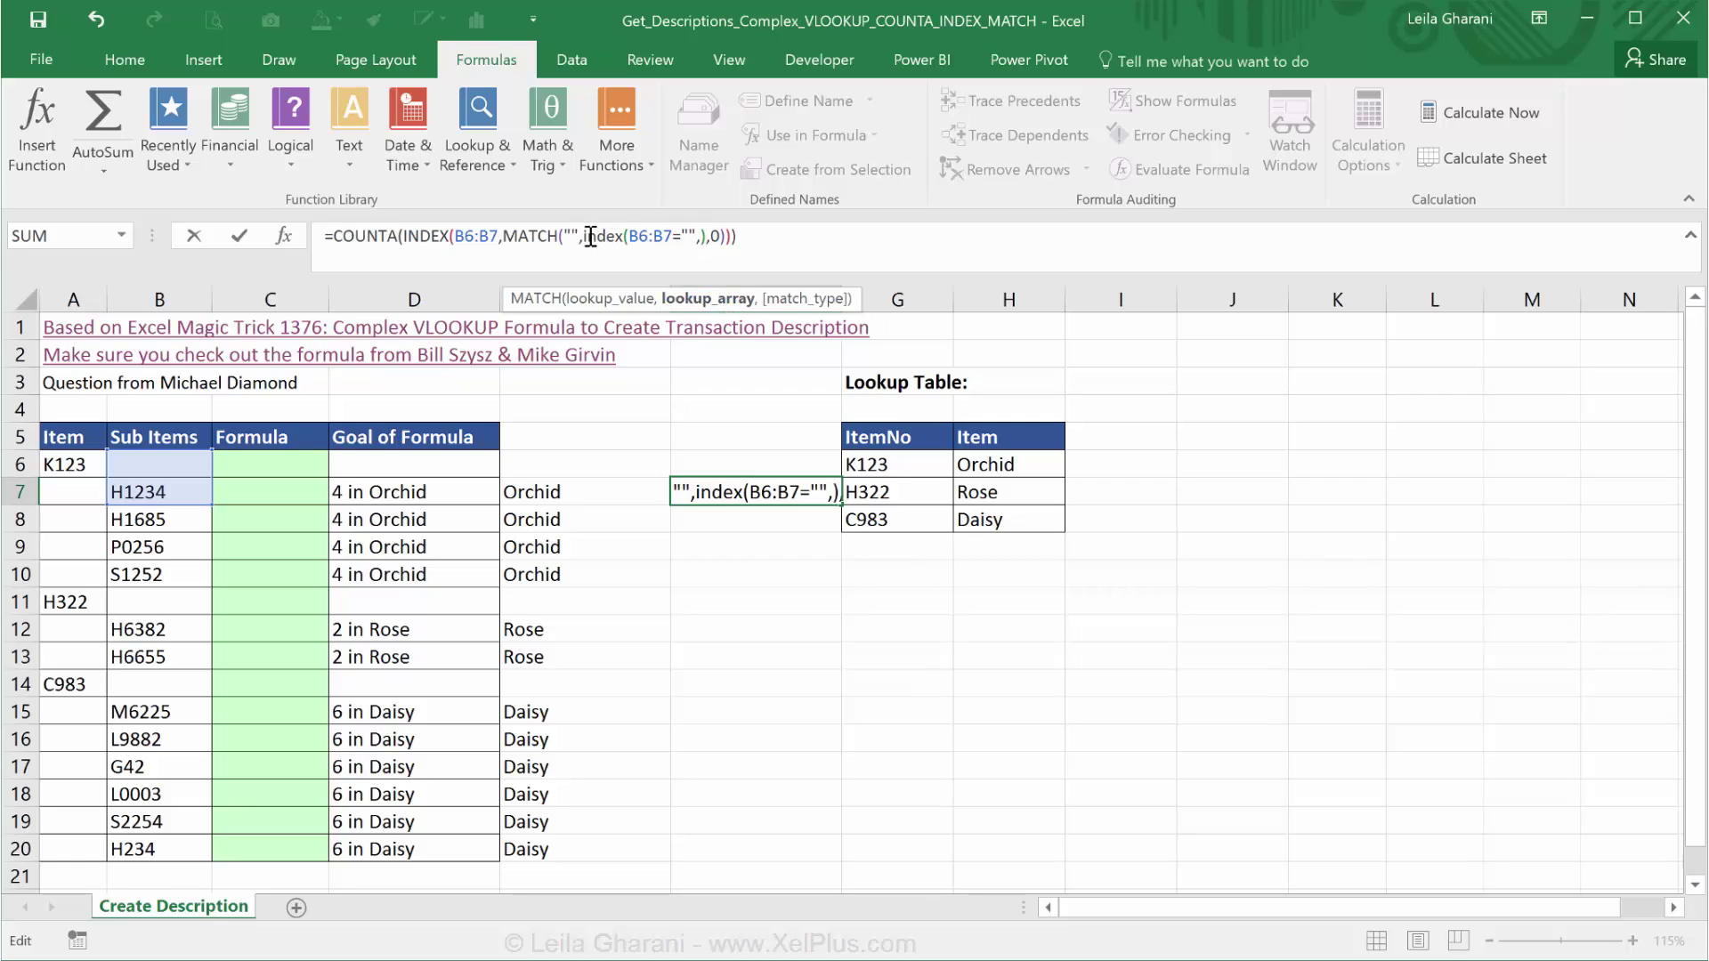
pyautogui.moveTo(583, 237); pyautogui.dragTo(708, 236)
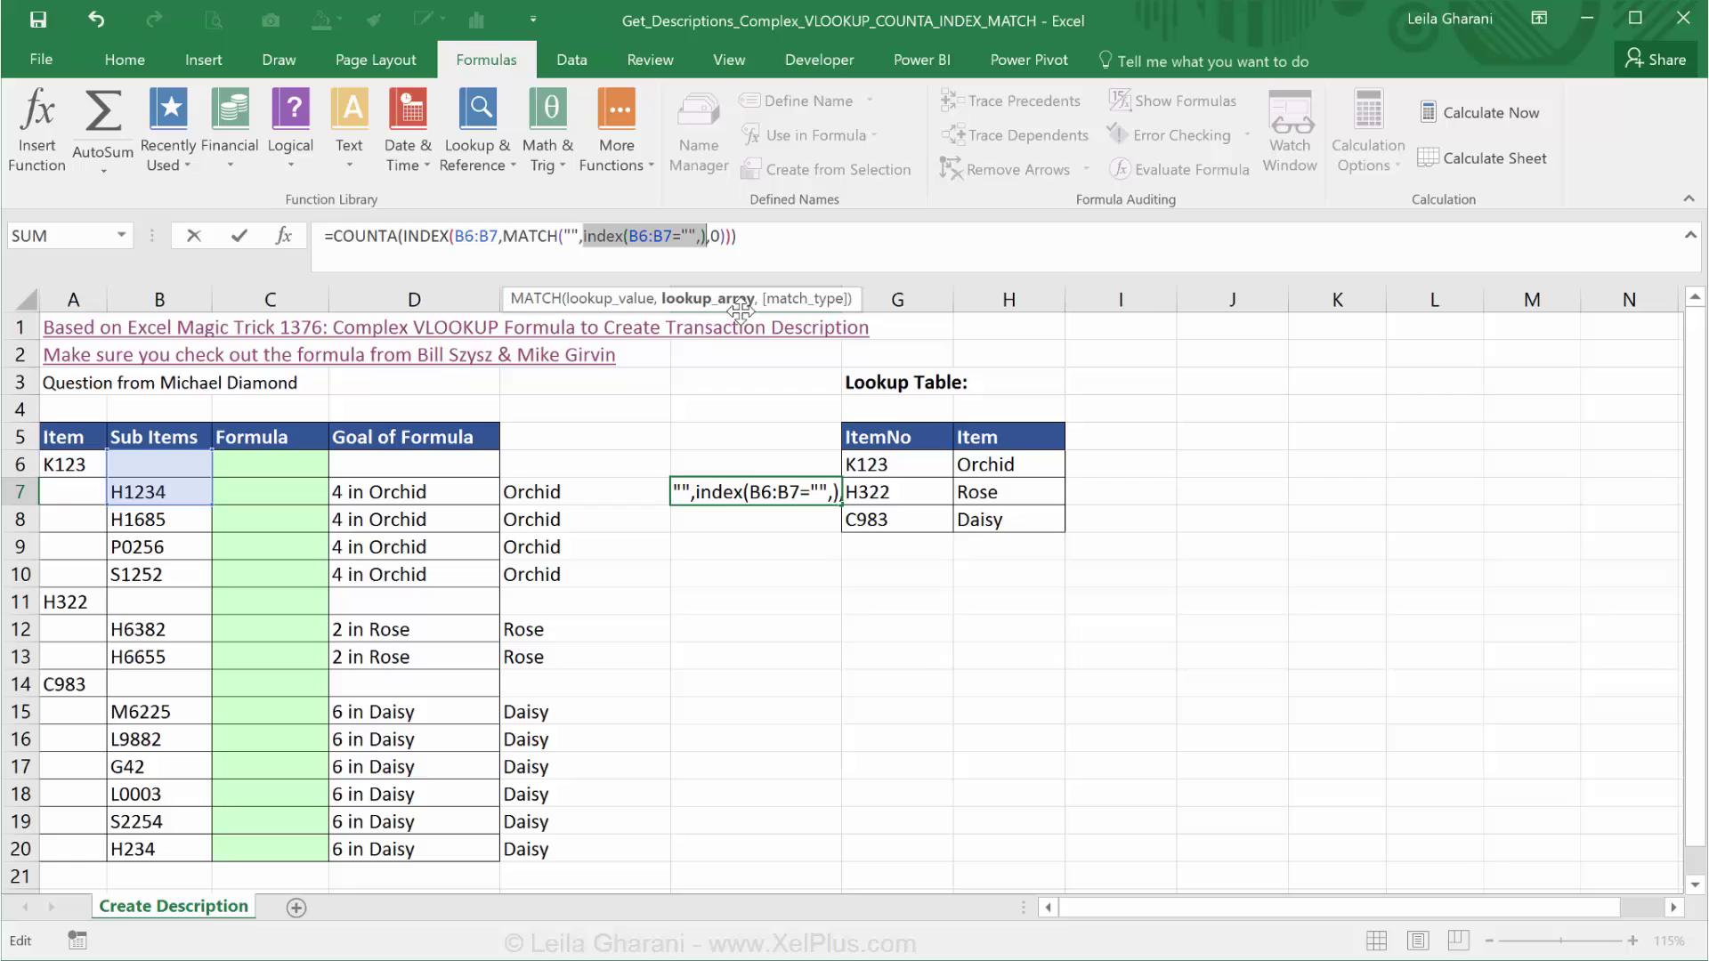
pyautogui.press('F9')
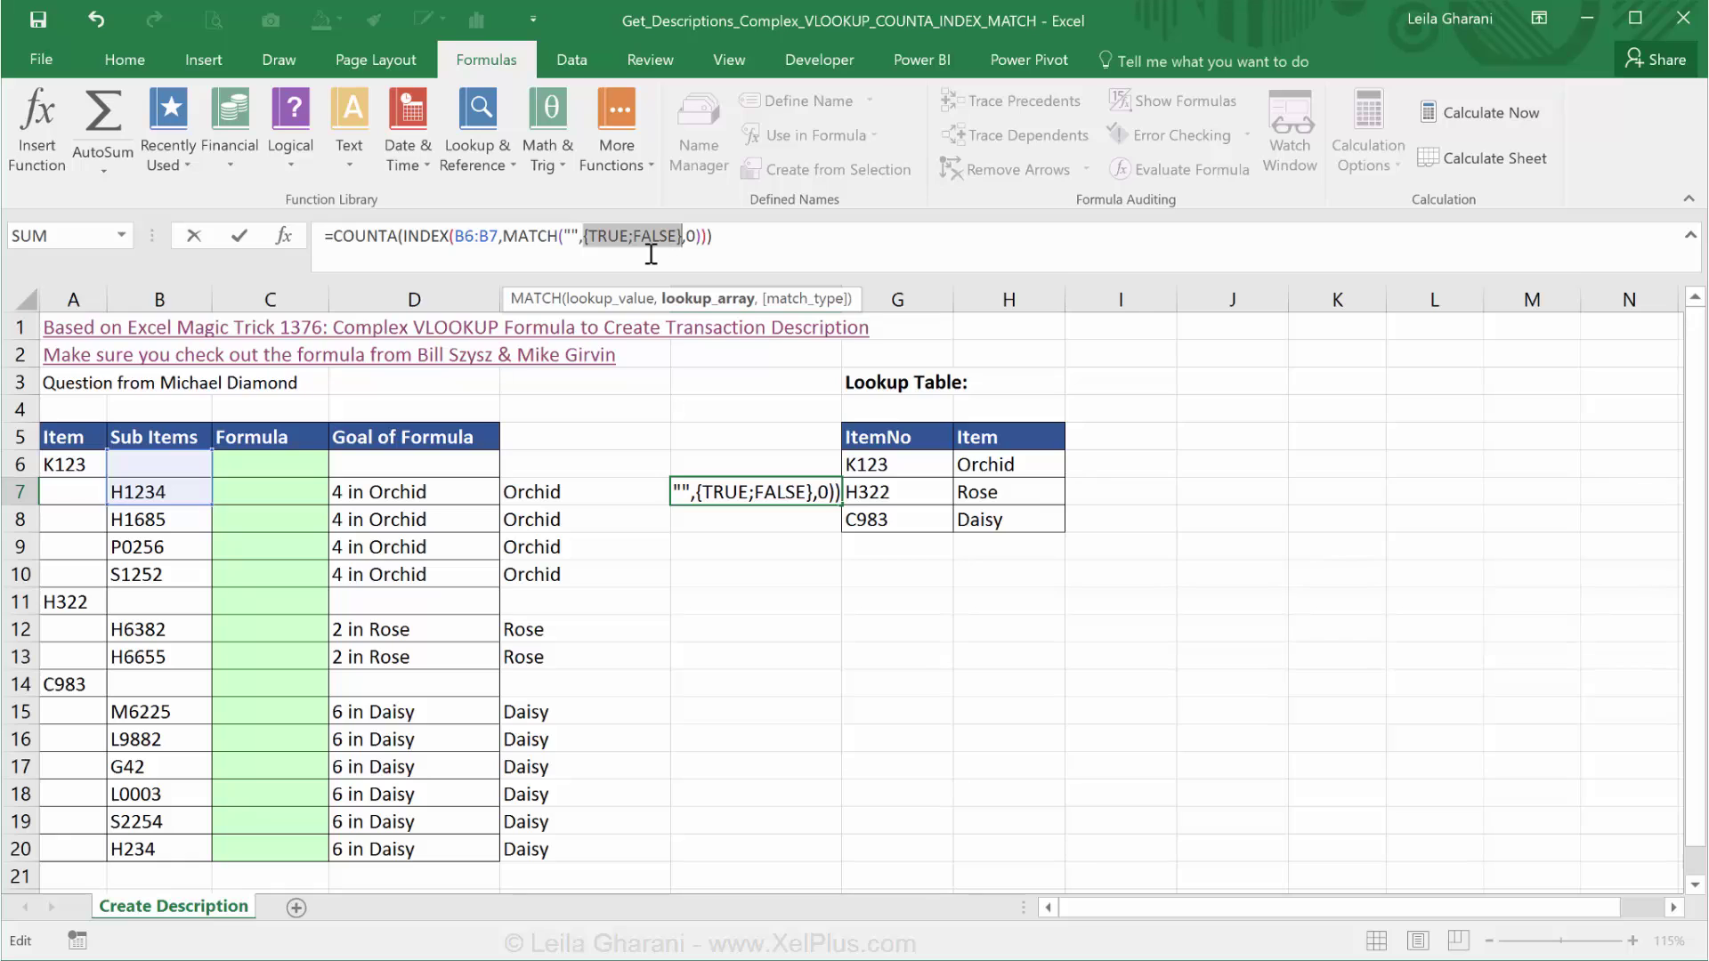
pyautogui.click(583, 236)
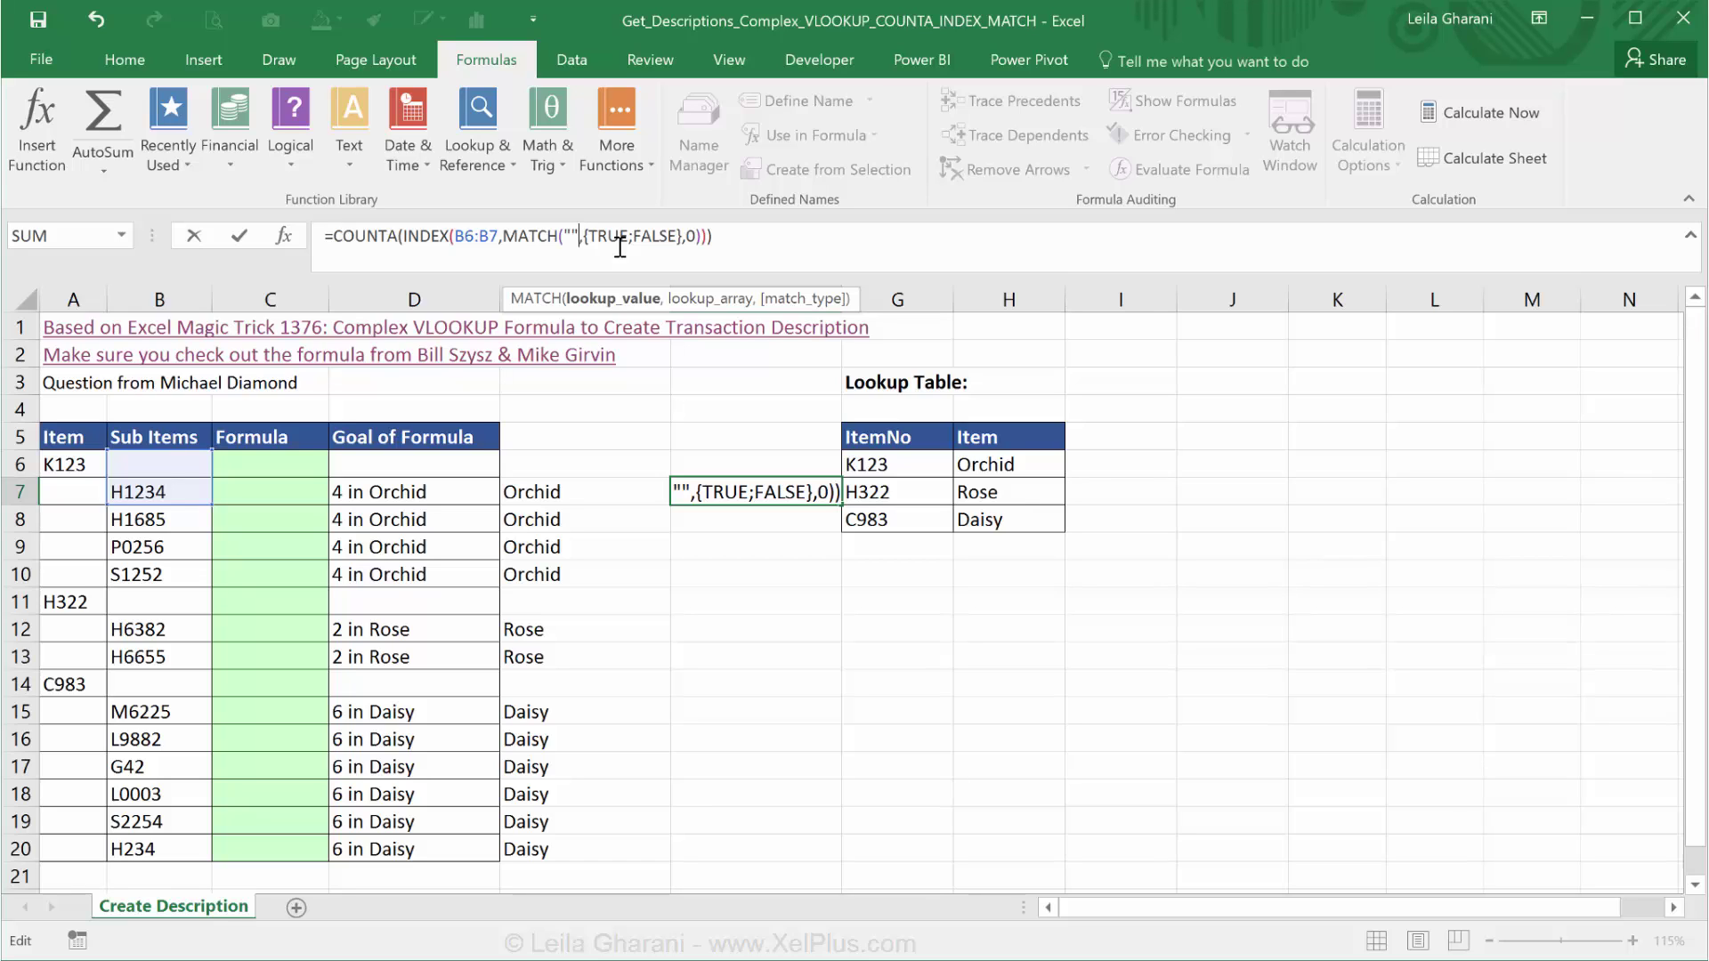
pyautogui.hotkey('ctrl', 'z')
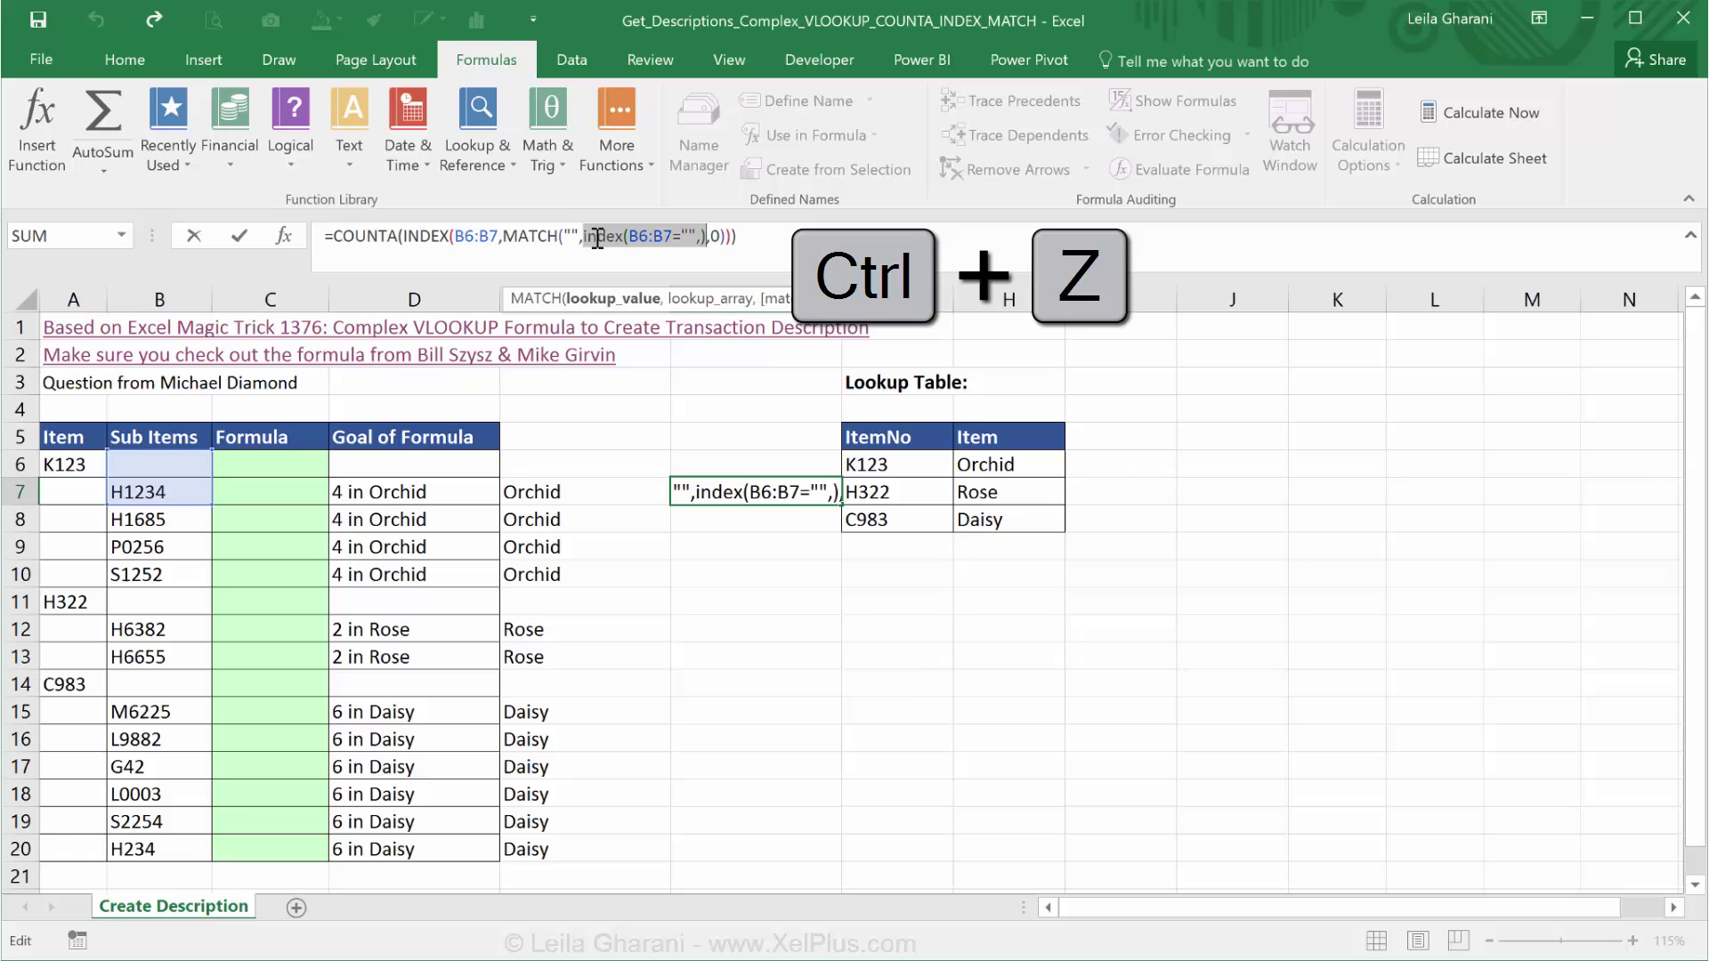
# - Replace MATCH's "" lookup value with FALSE and commit F7, still showing 1
pyautogui.click(585, 236)
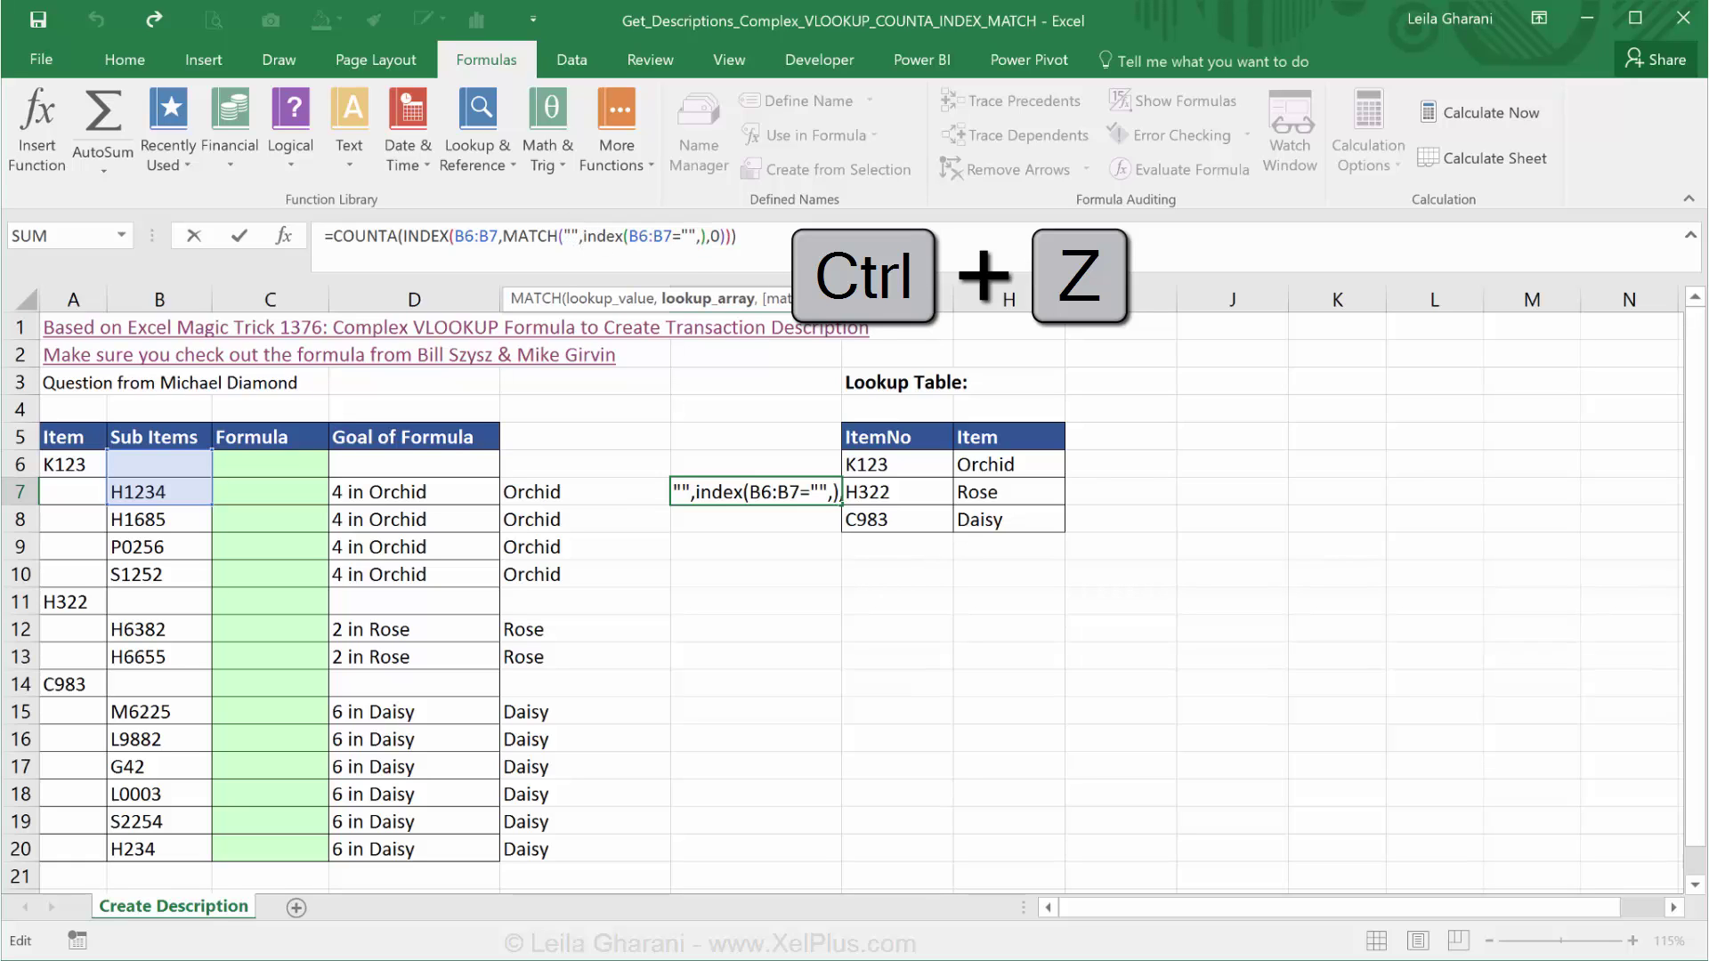
pyautogui.press('BackSpace')
pyautogui.press('BackSpace')
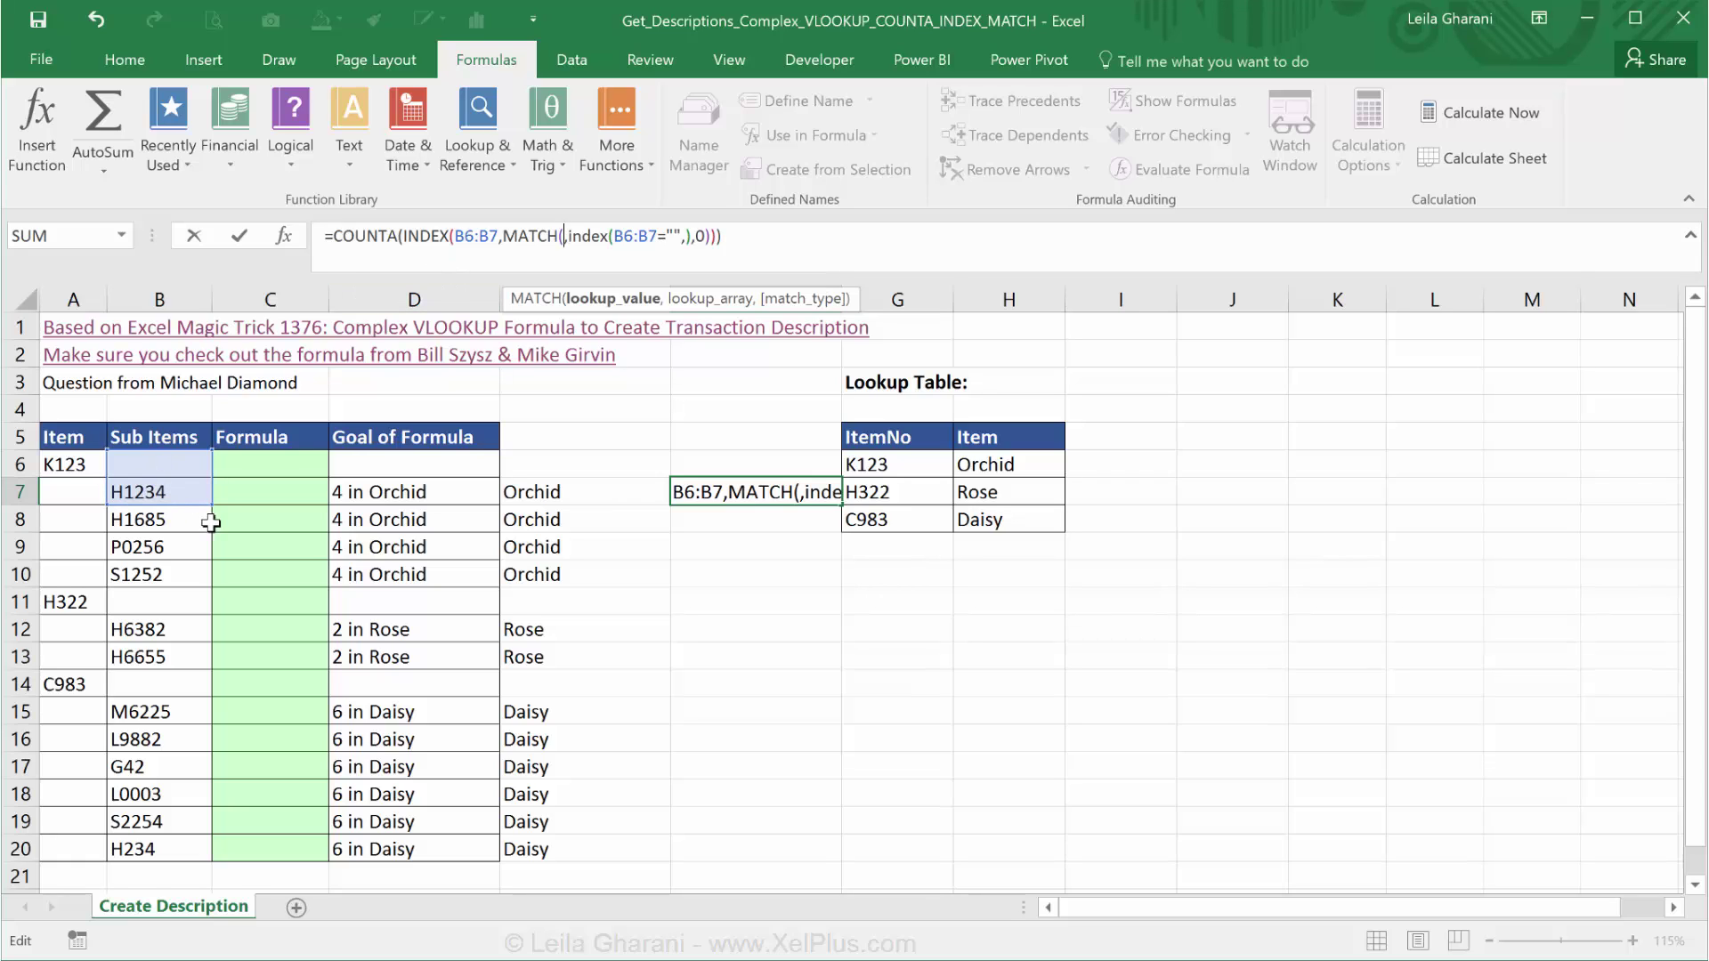
pyautogui.write('false')
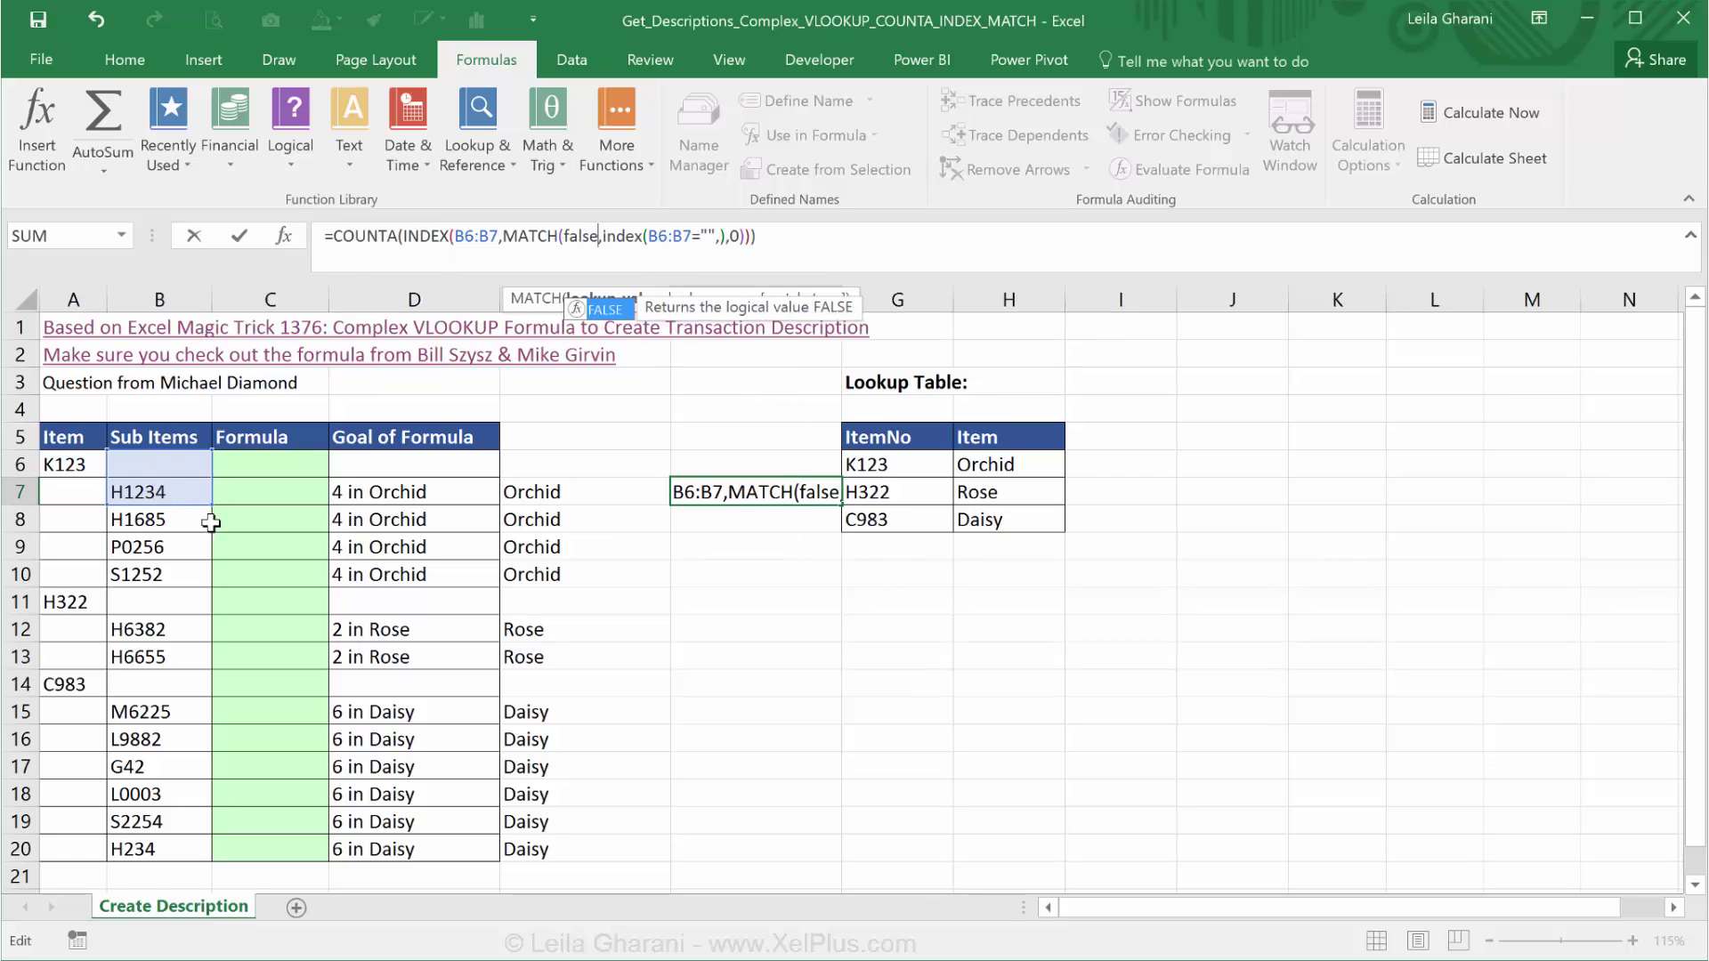
pyautogui.hotkey('ctrl', 'Return')
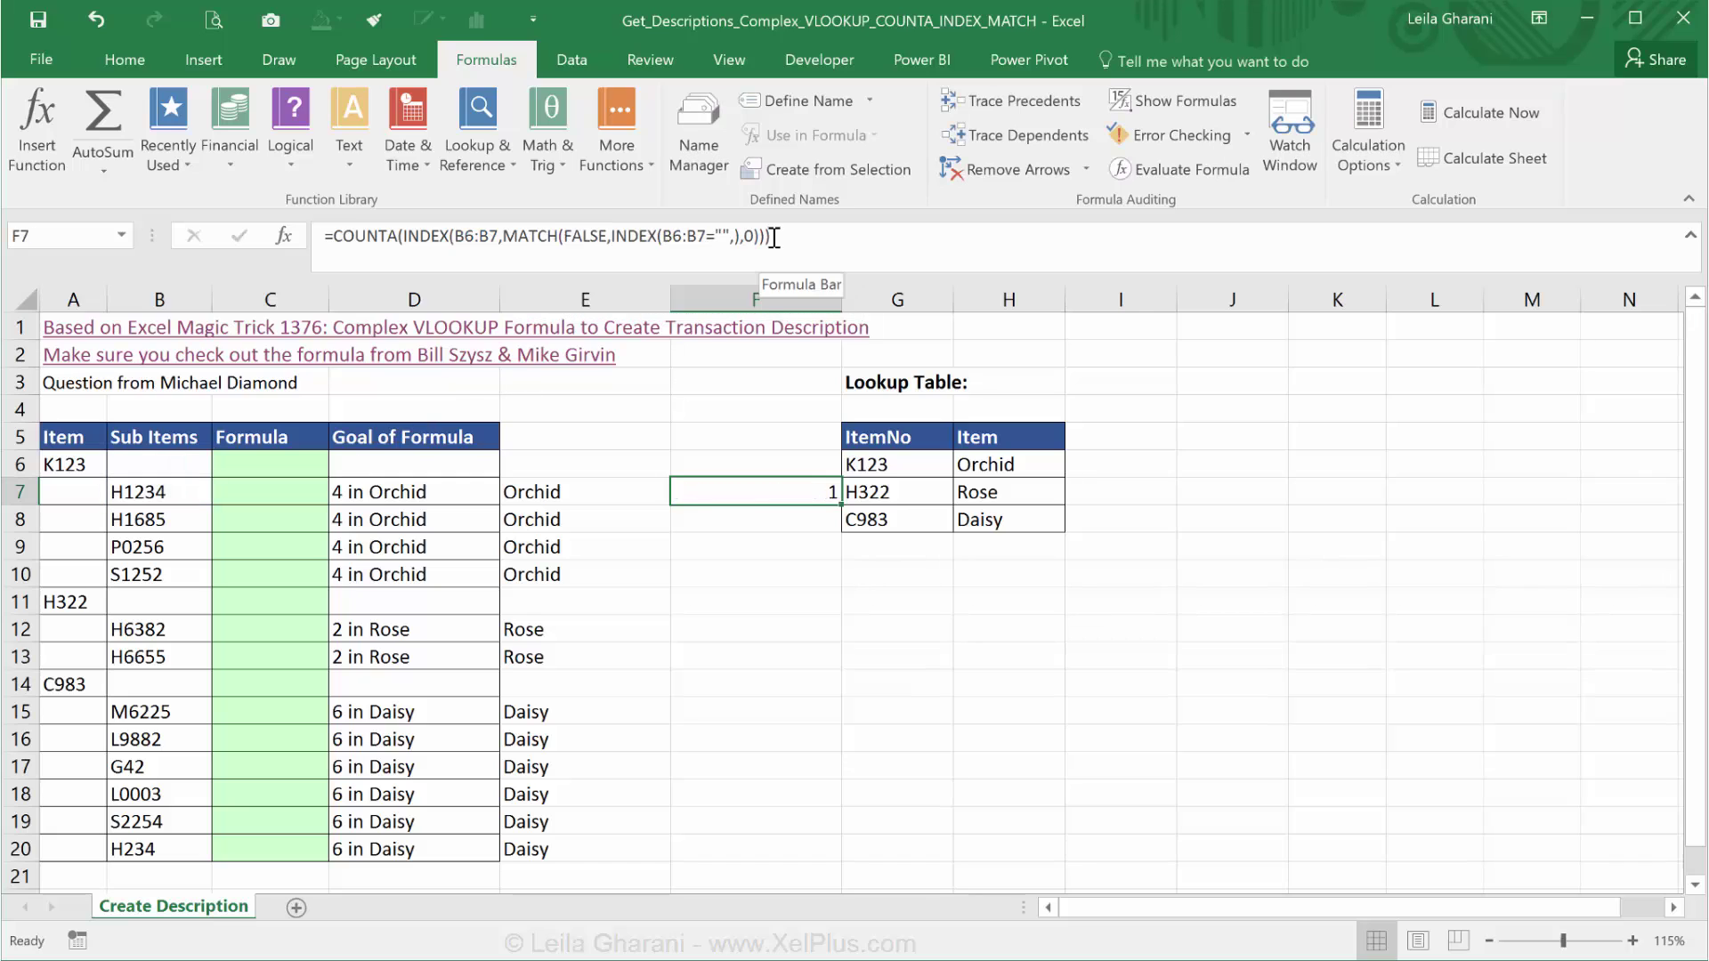
pyautogui.click(1207, 169)
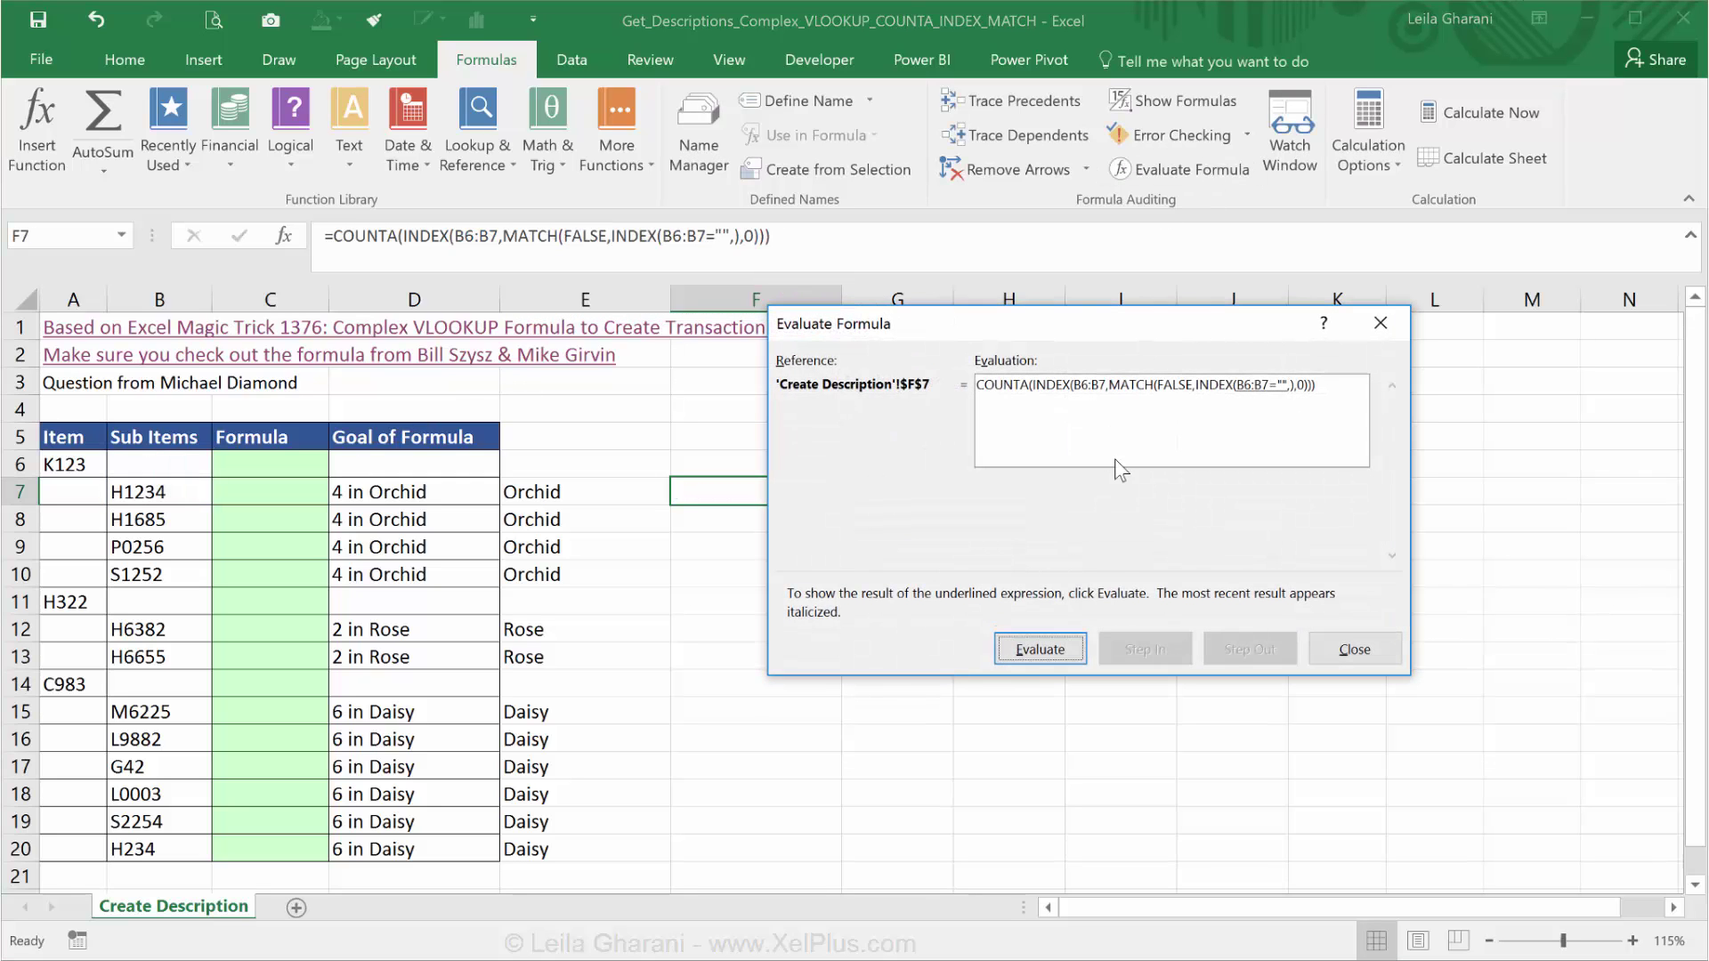
pyautogui.click(1038, 649)
pyautogui.click(1037, 649)
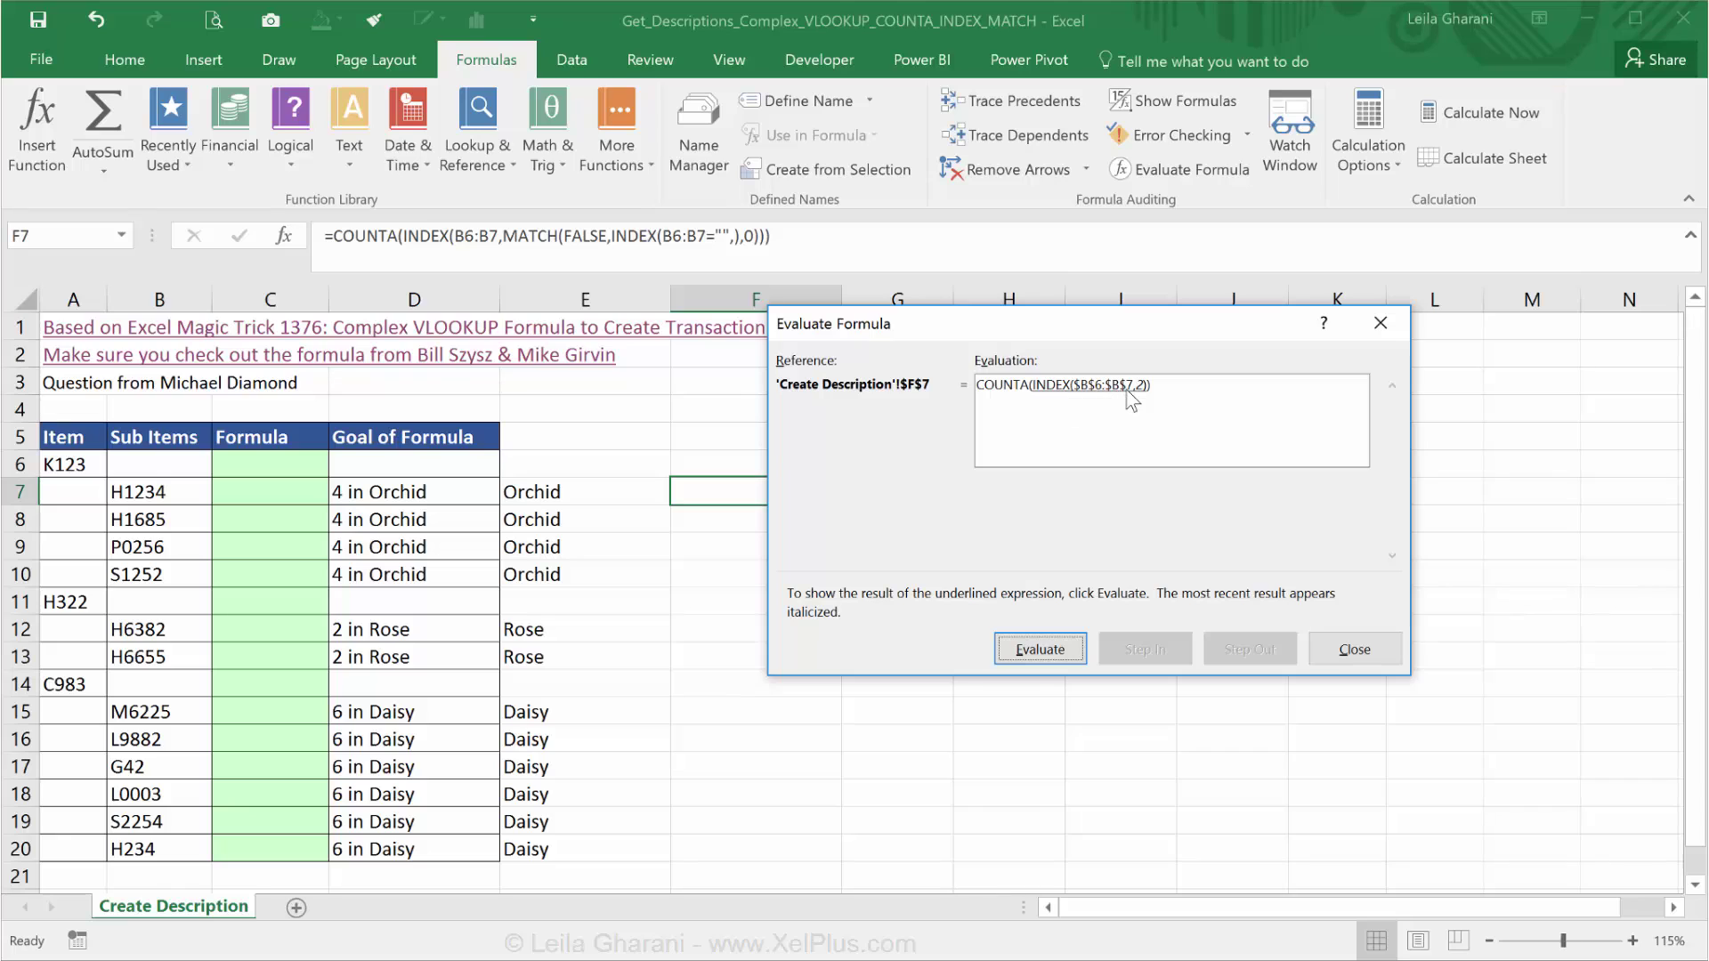
pyautogui.click(1022, 652)
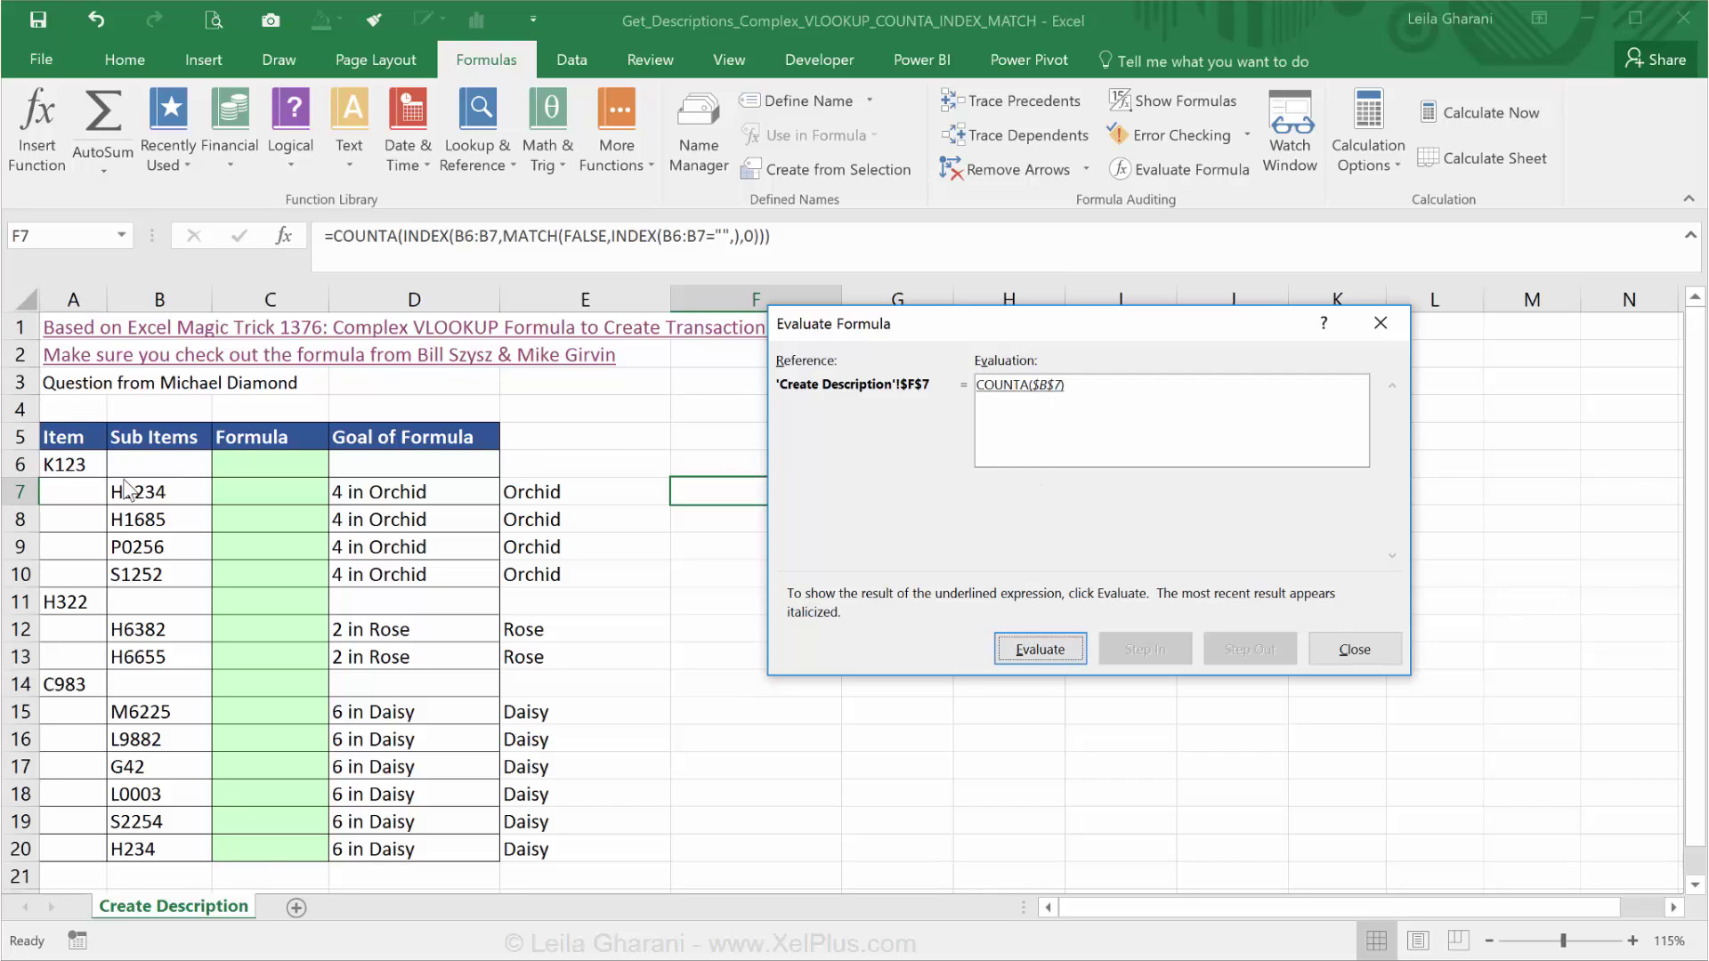
pyautogui.click(1349, 649)
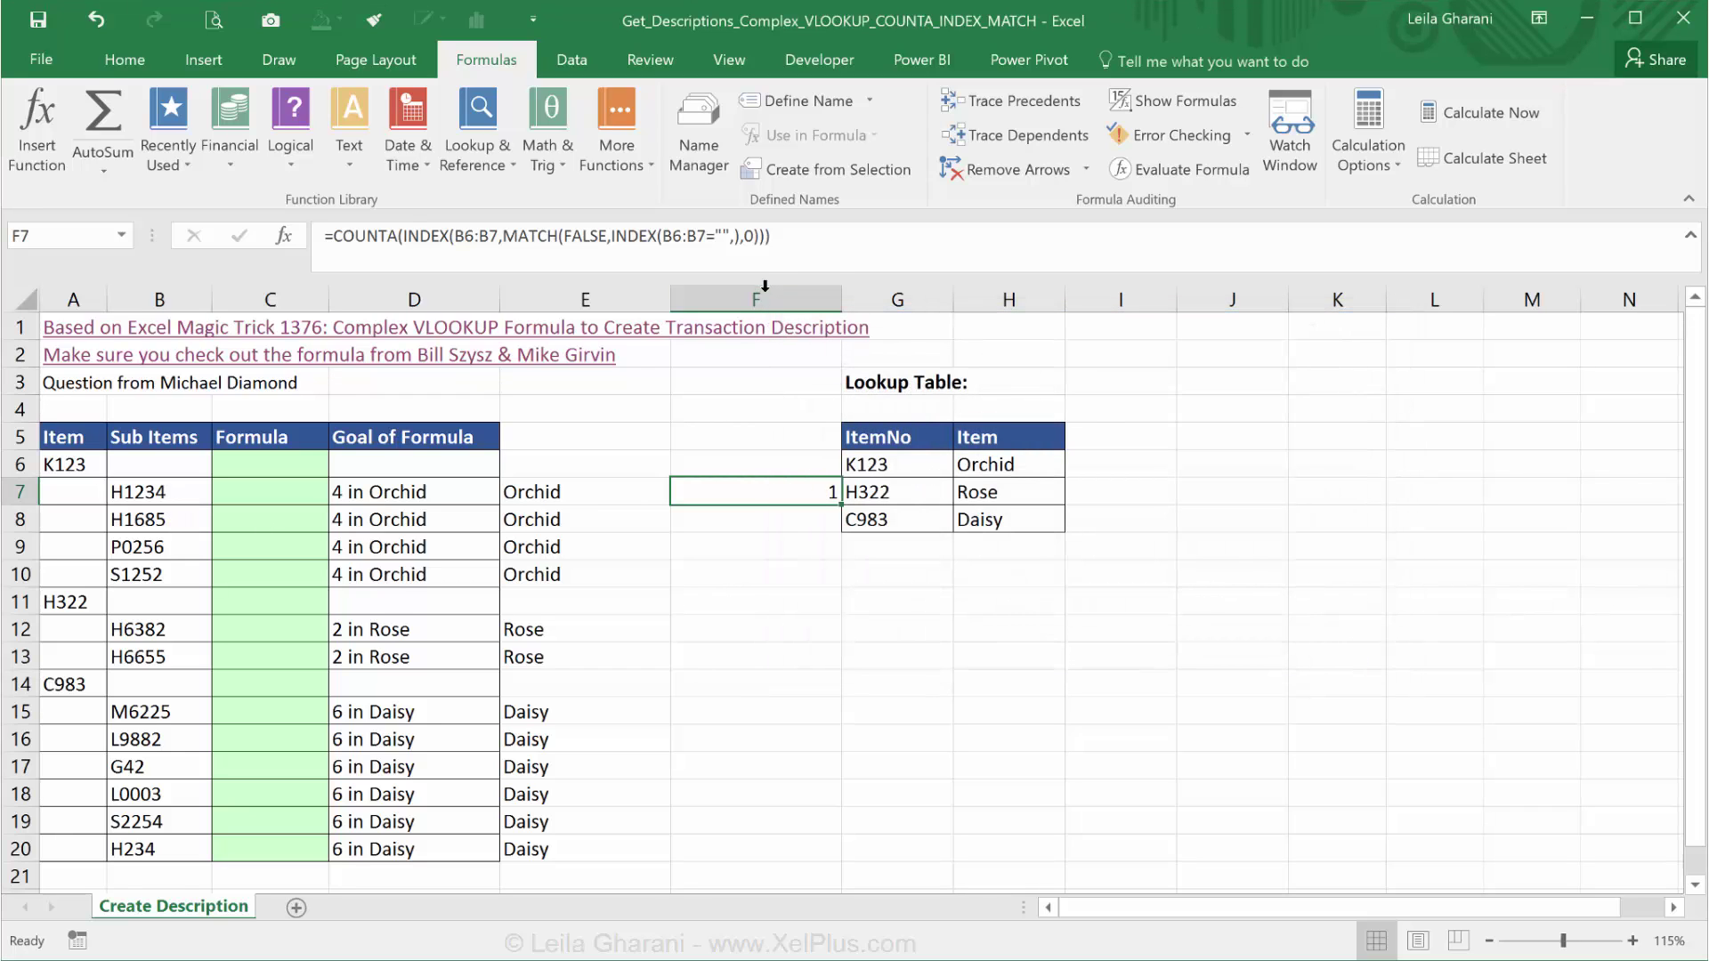
# - Append :INDEX(B7:$B$20) to F7's formula, with only the range end made absolute
pyautogui.click(767, 240)
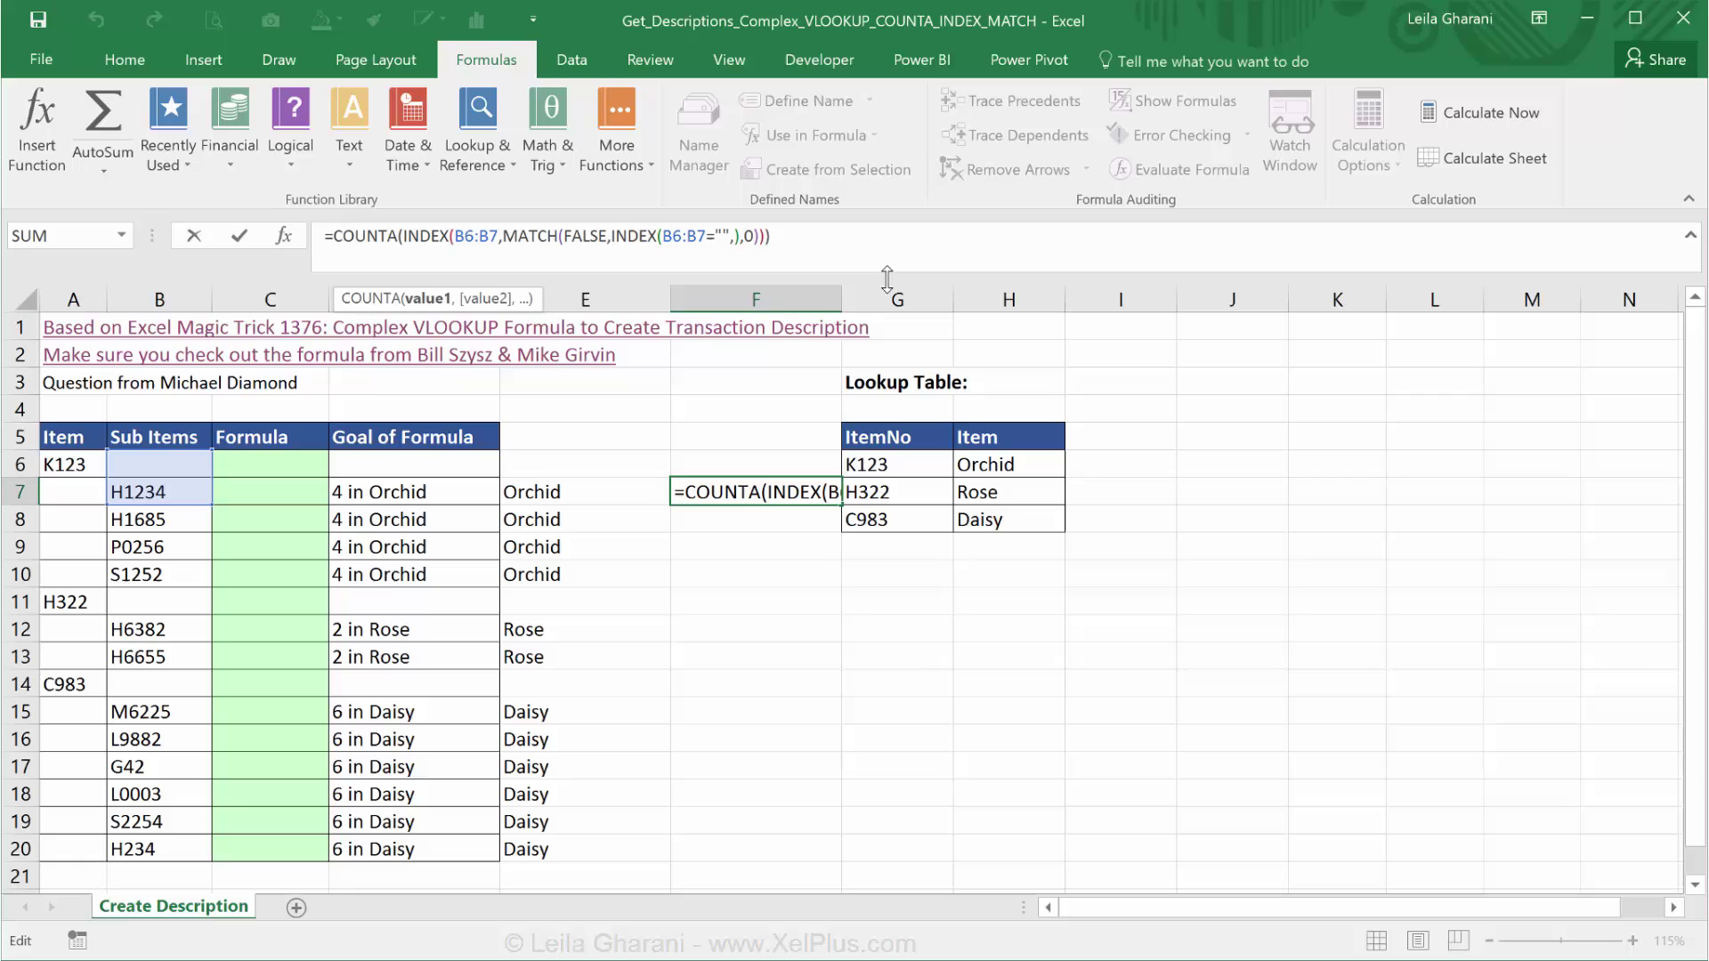
pyautogui.write(':')
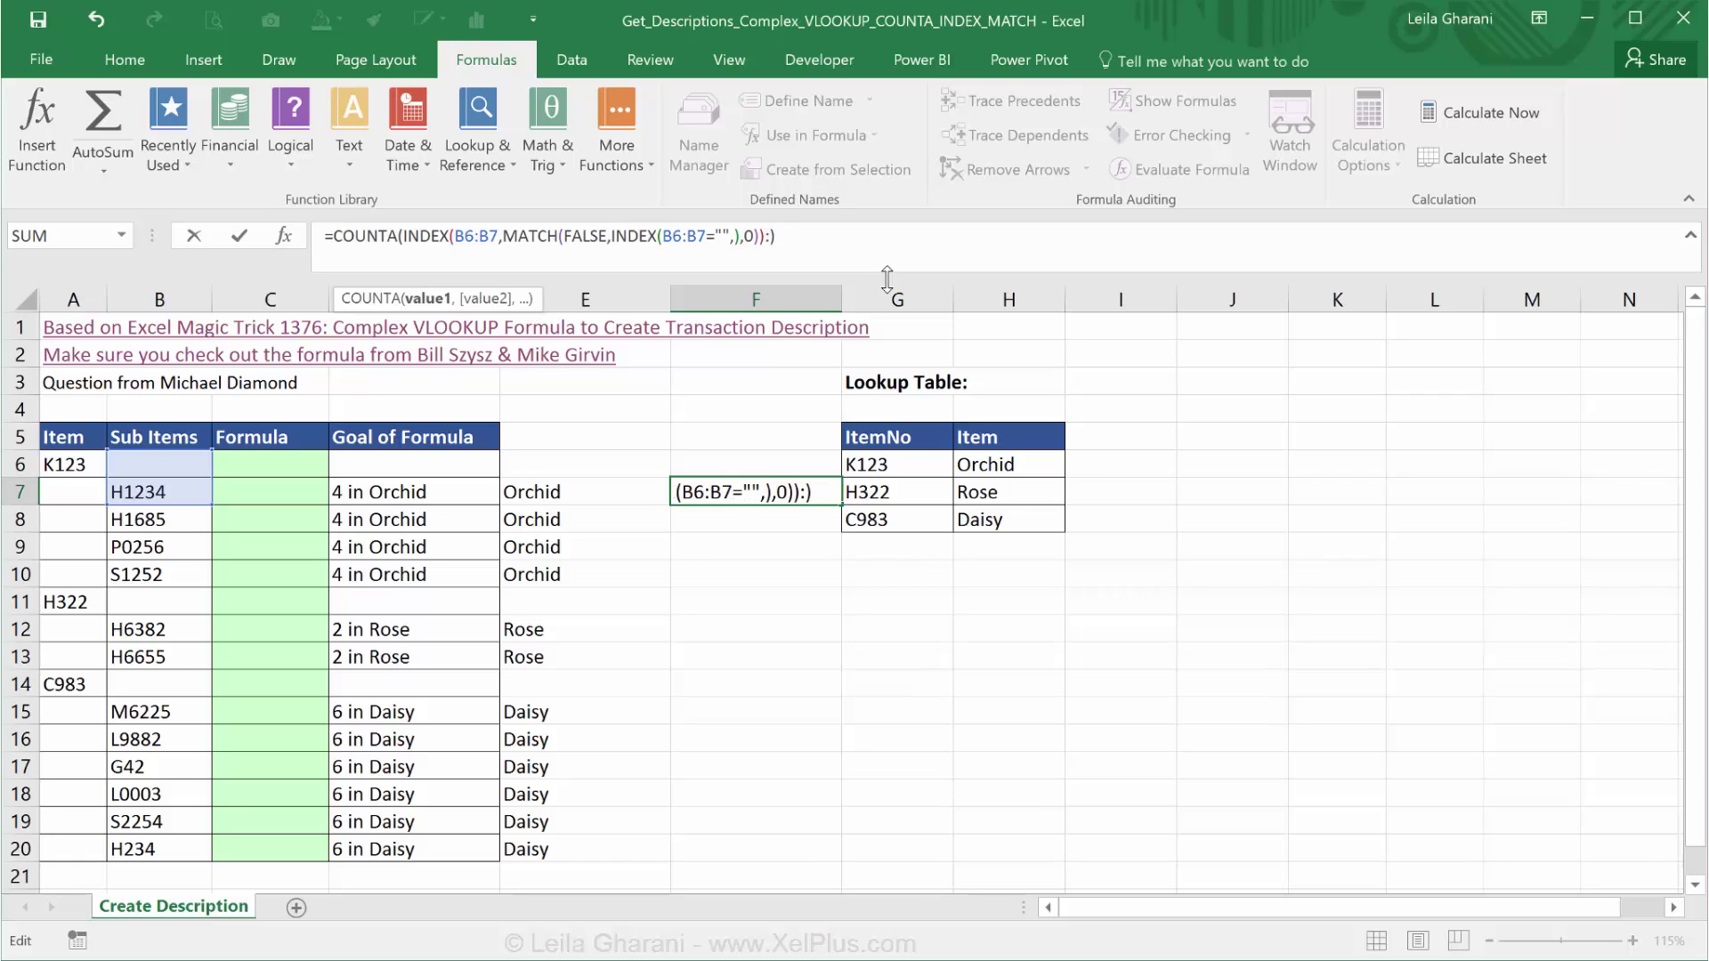
pyautogui.write('index(')
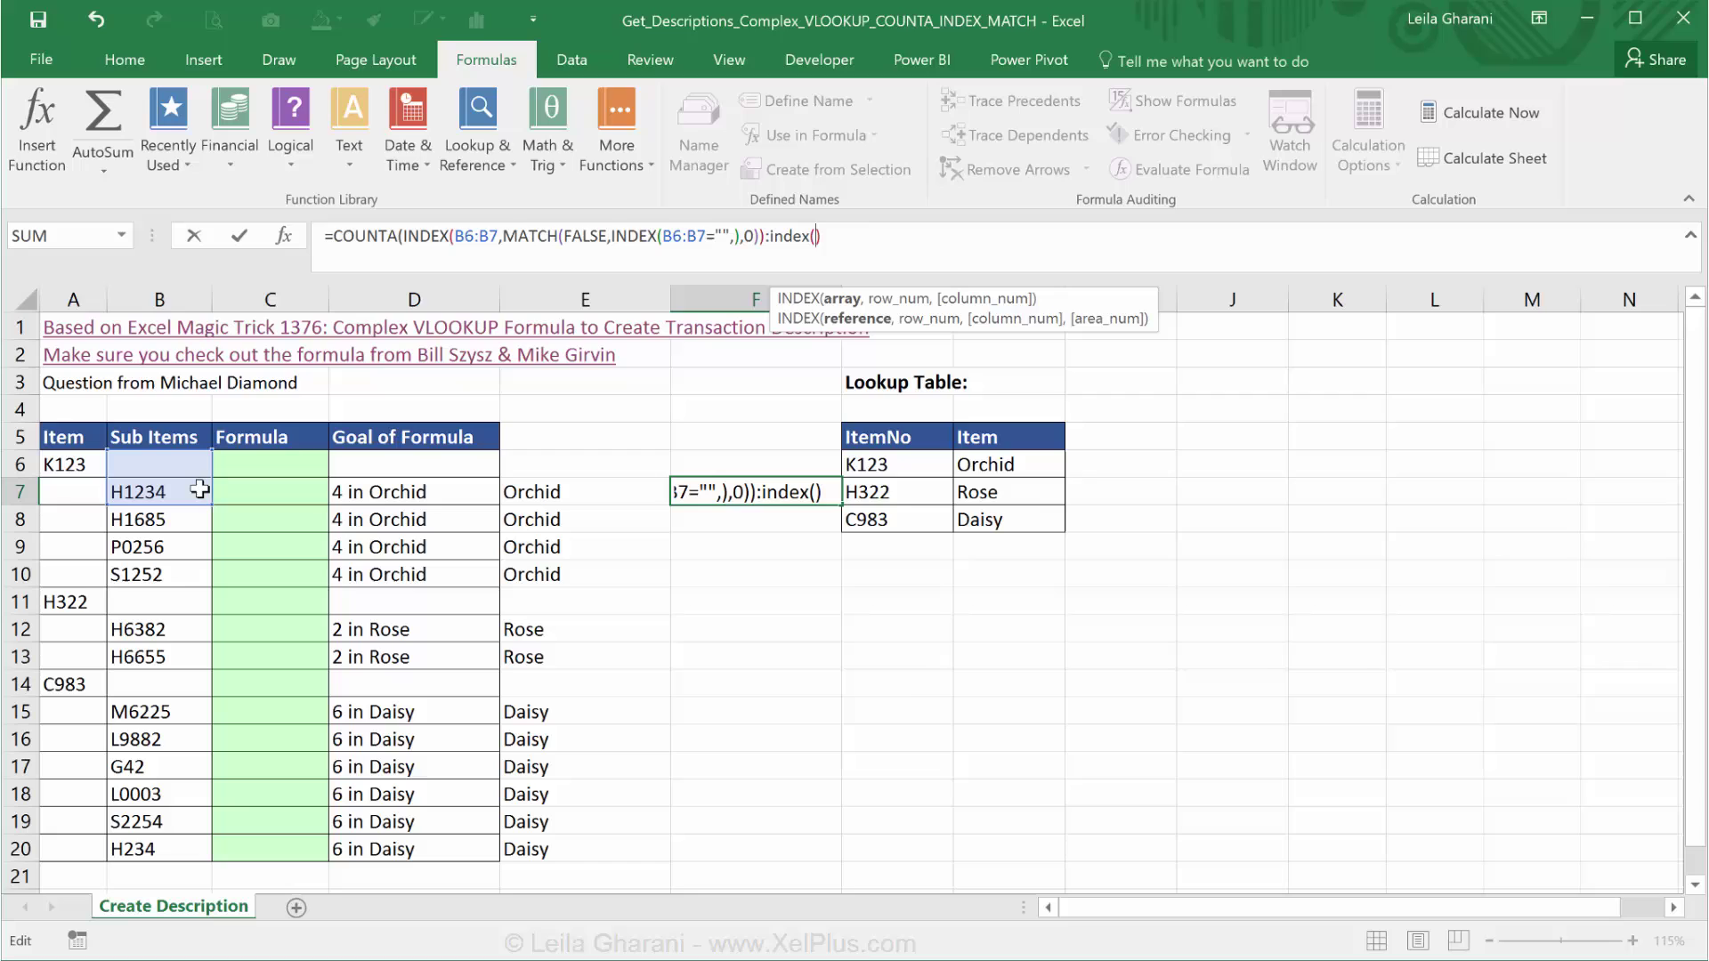
pyautogui.moveTo(182, 490); pyautogui.dragTo(160, 850)
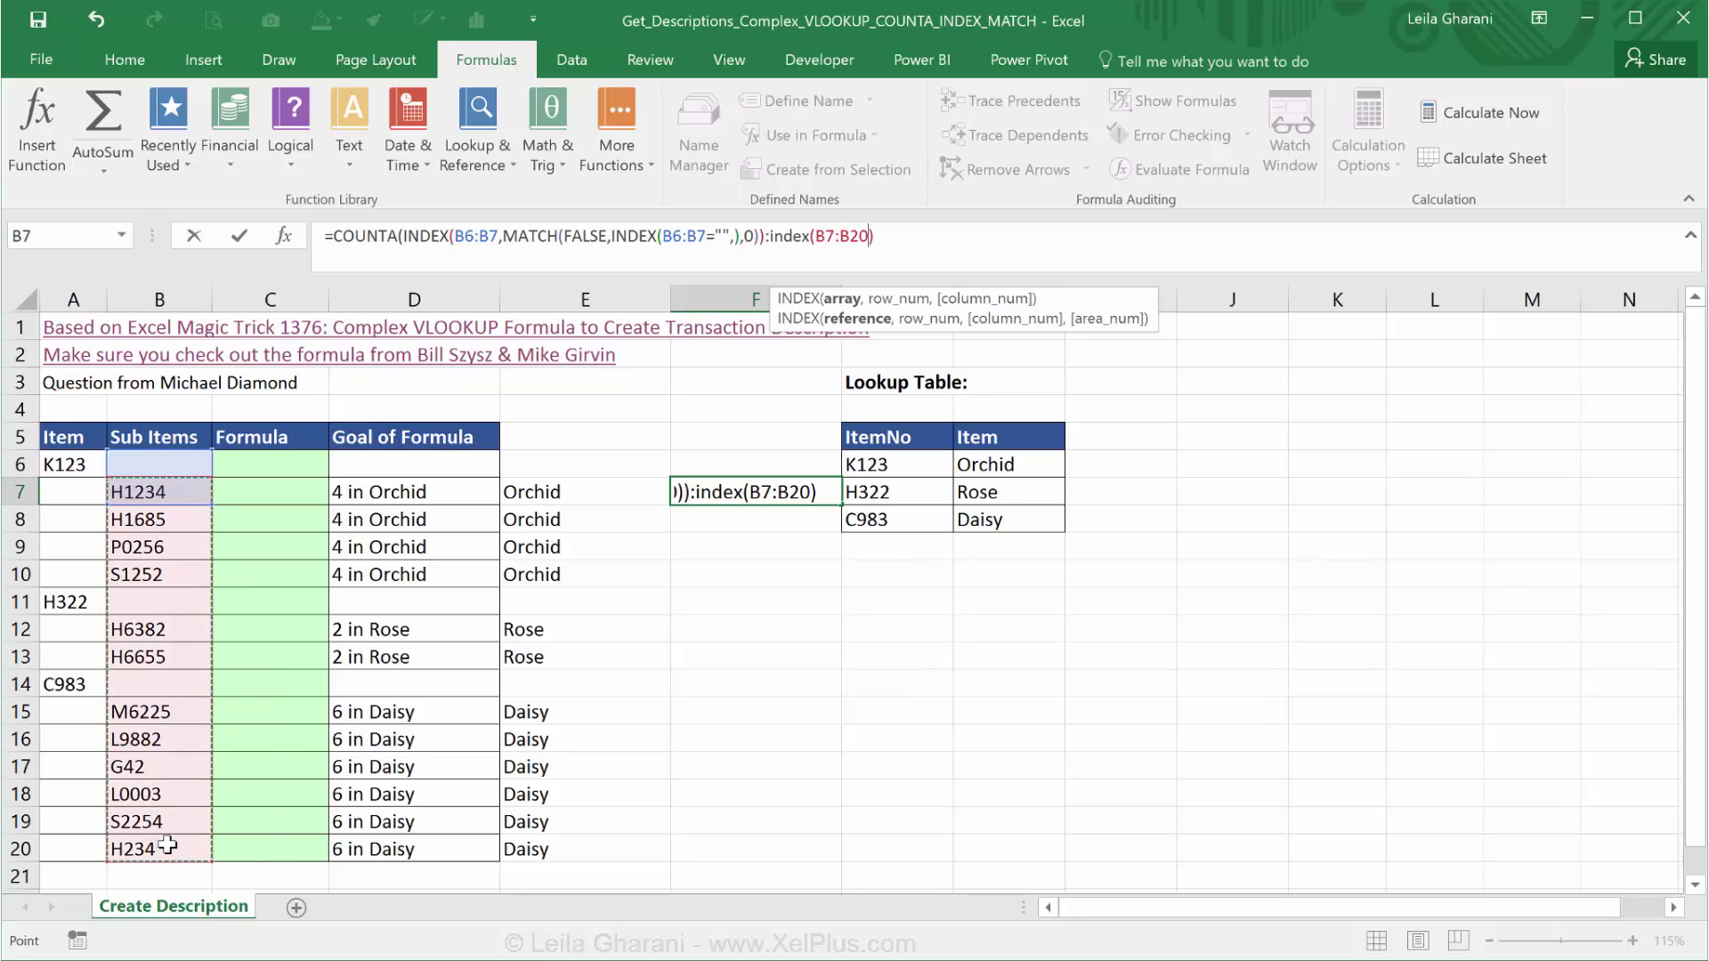
pyautogui.press('F4')
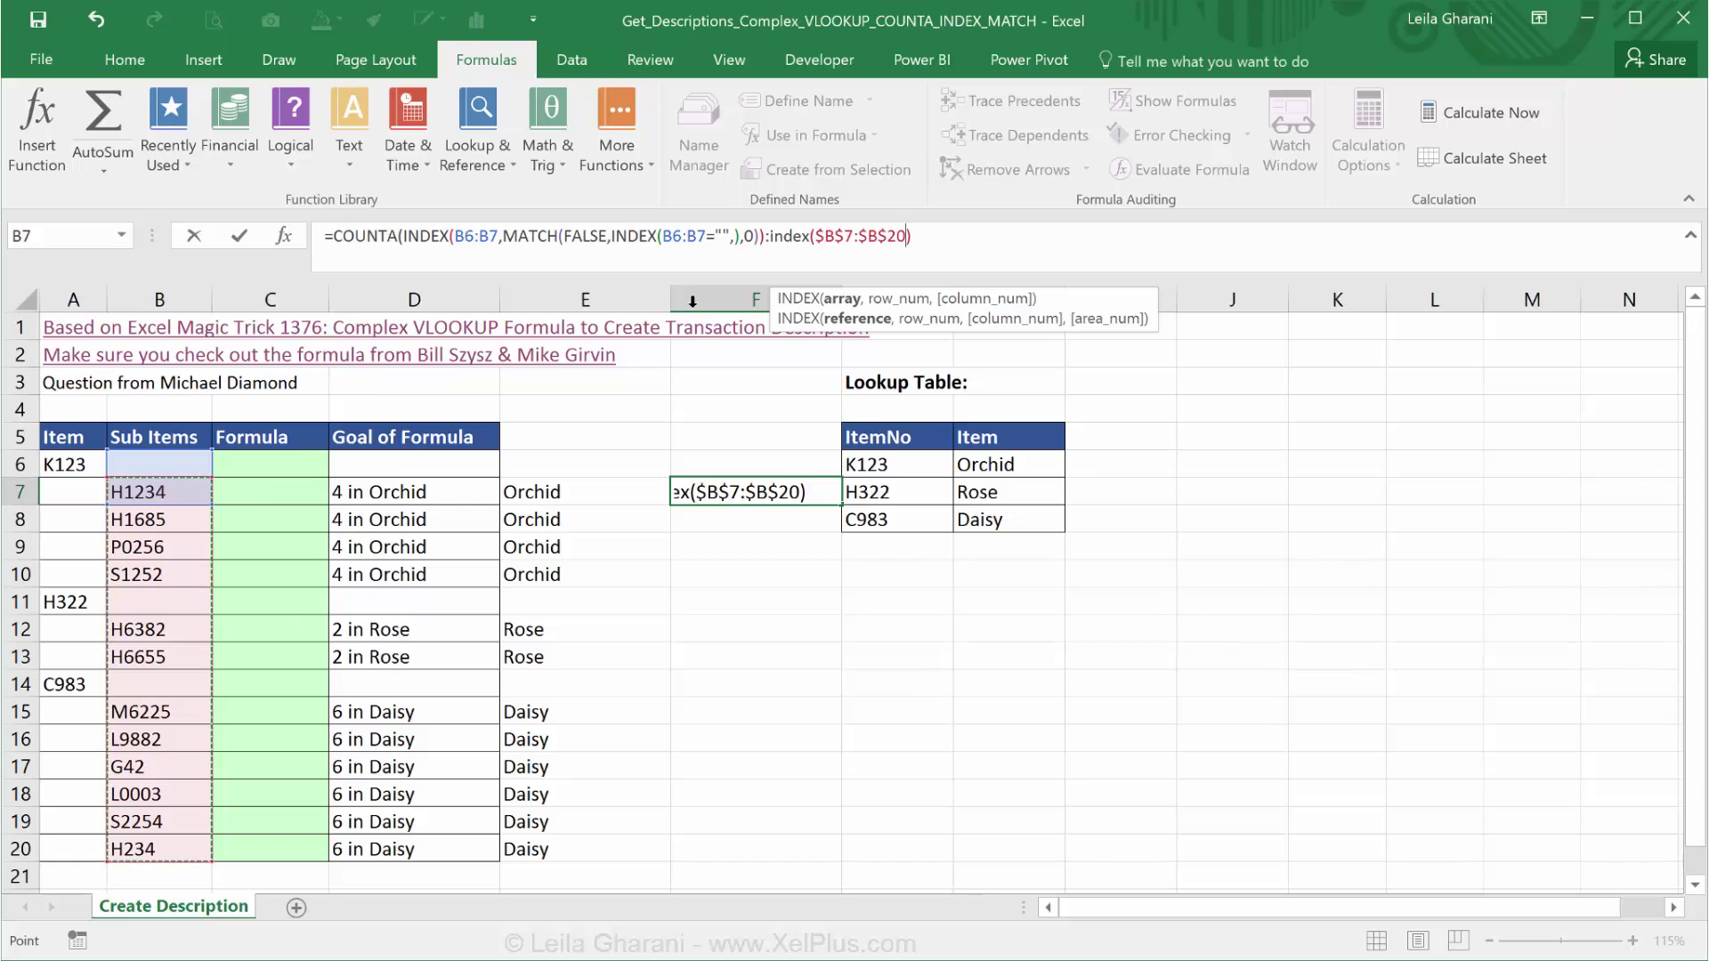
pyautogui.click(844, 235)
pyautogui.press('F4')
pyautogui.press('F4')
pyautogui.press('F4')
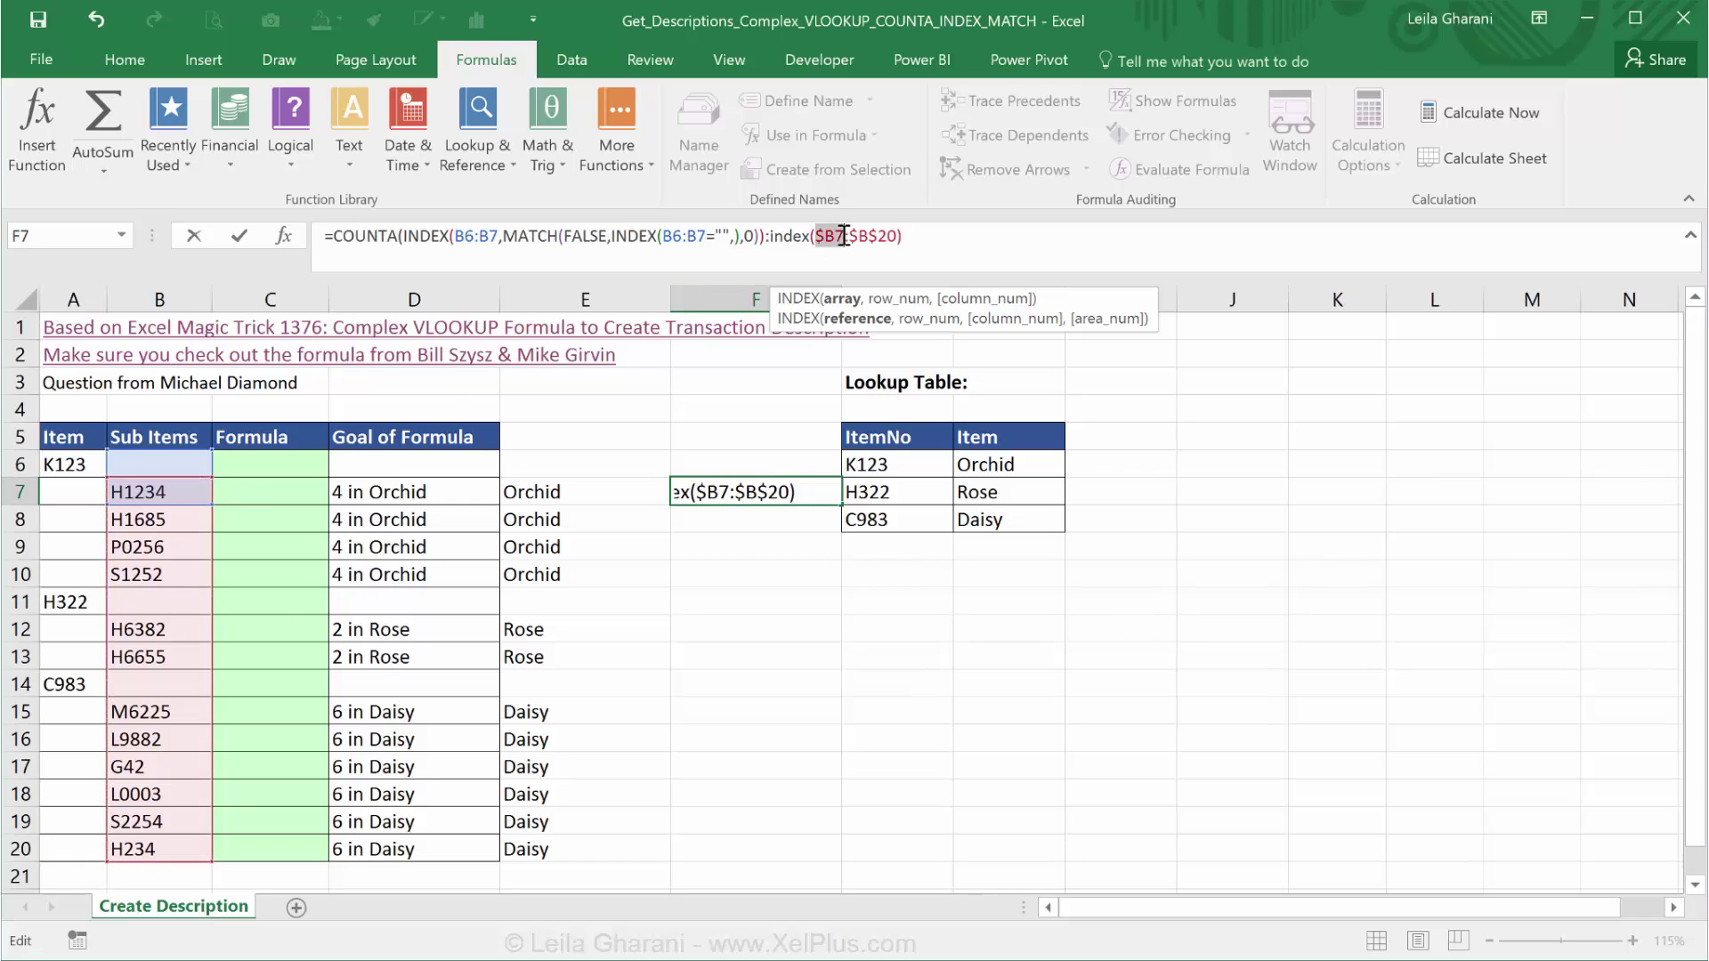
pyautogui.click(882, 237)
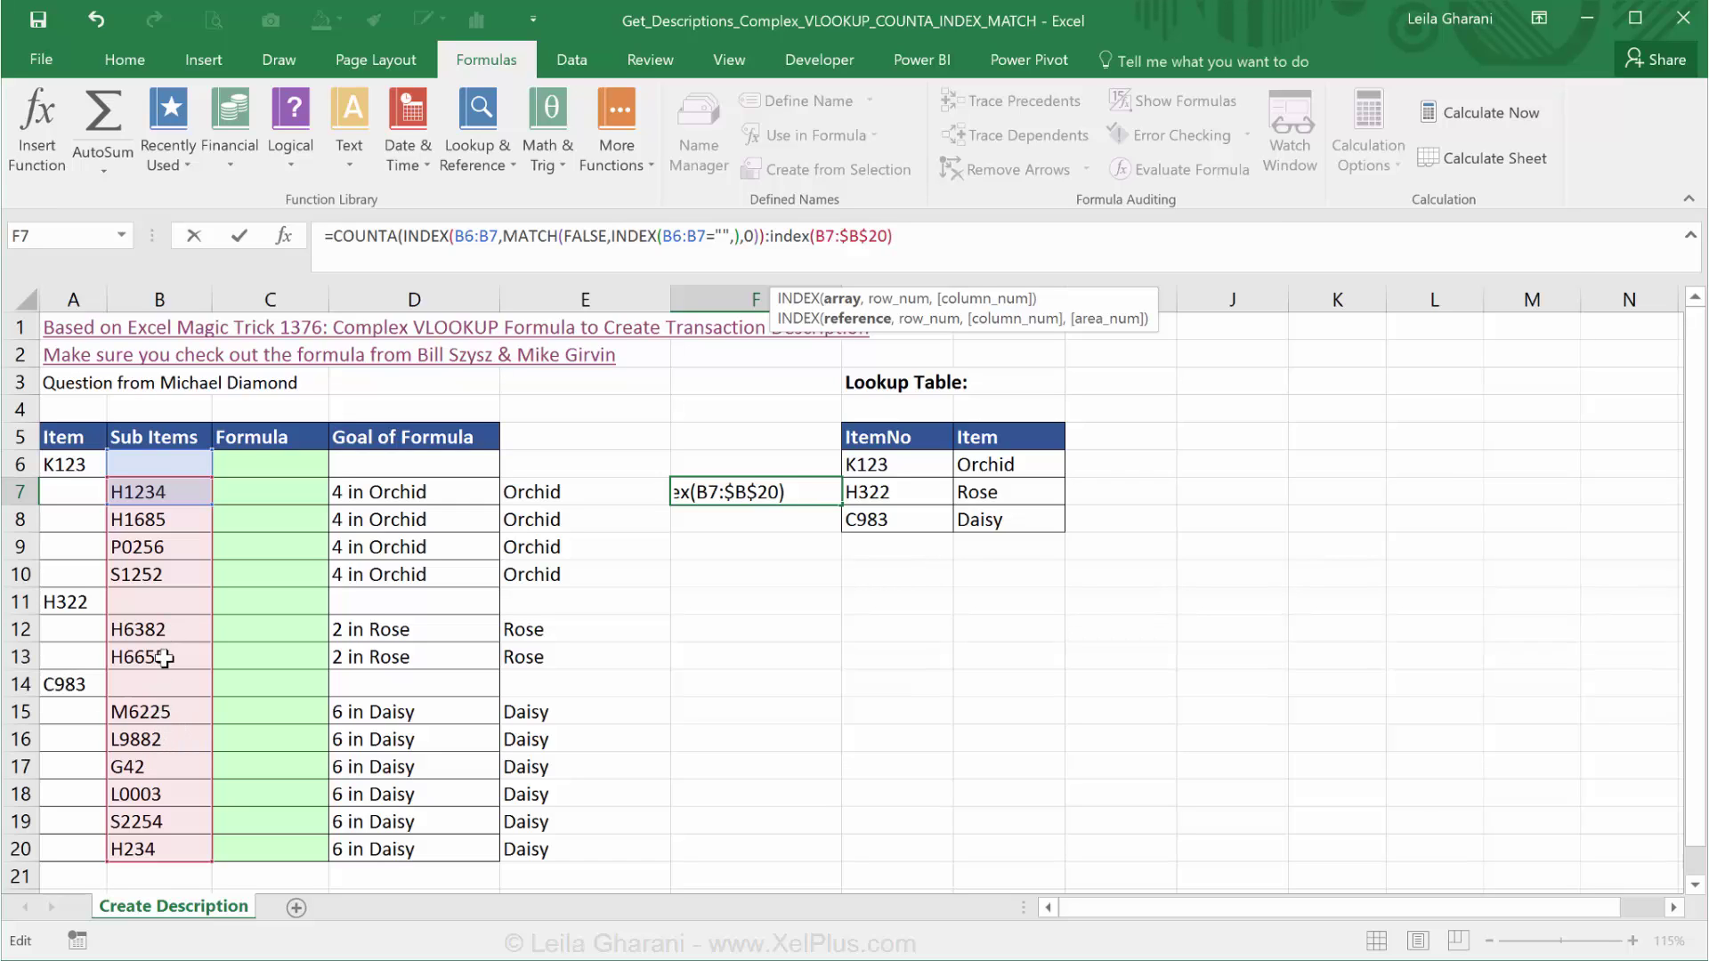
# - End F7's range at INDEX(B7:$B$20,MATCH(TRUE,INDEX(B7:$B$20="",),0)) so F7 returns 4
pyautogui.write(',')
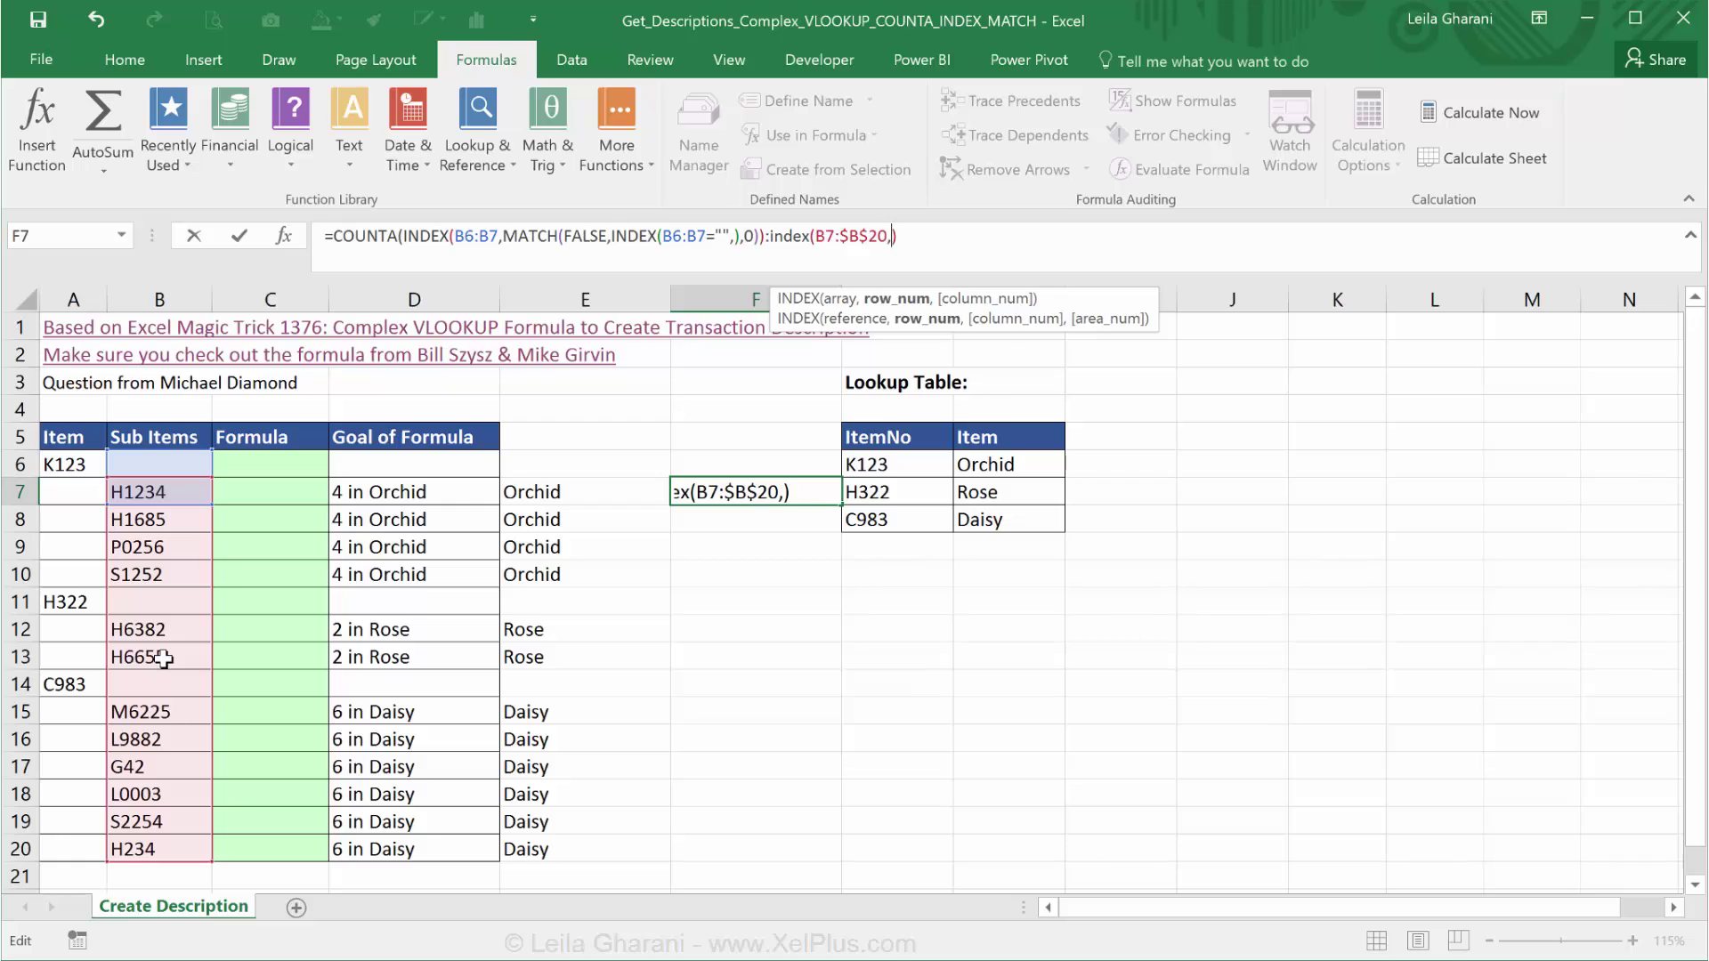
pyautogui.write('match')
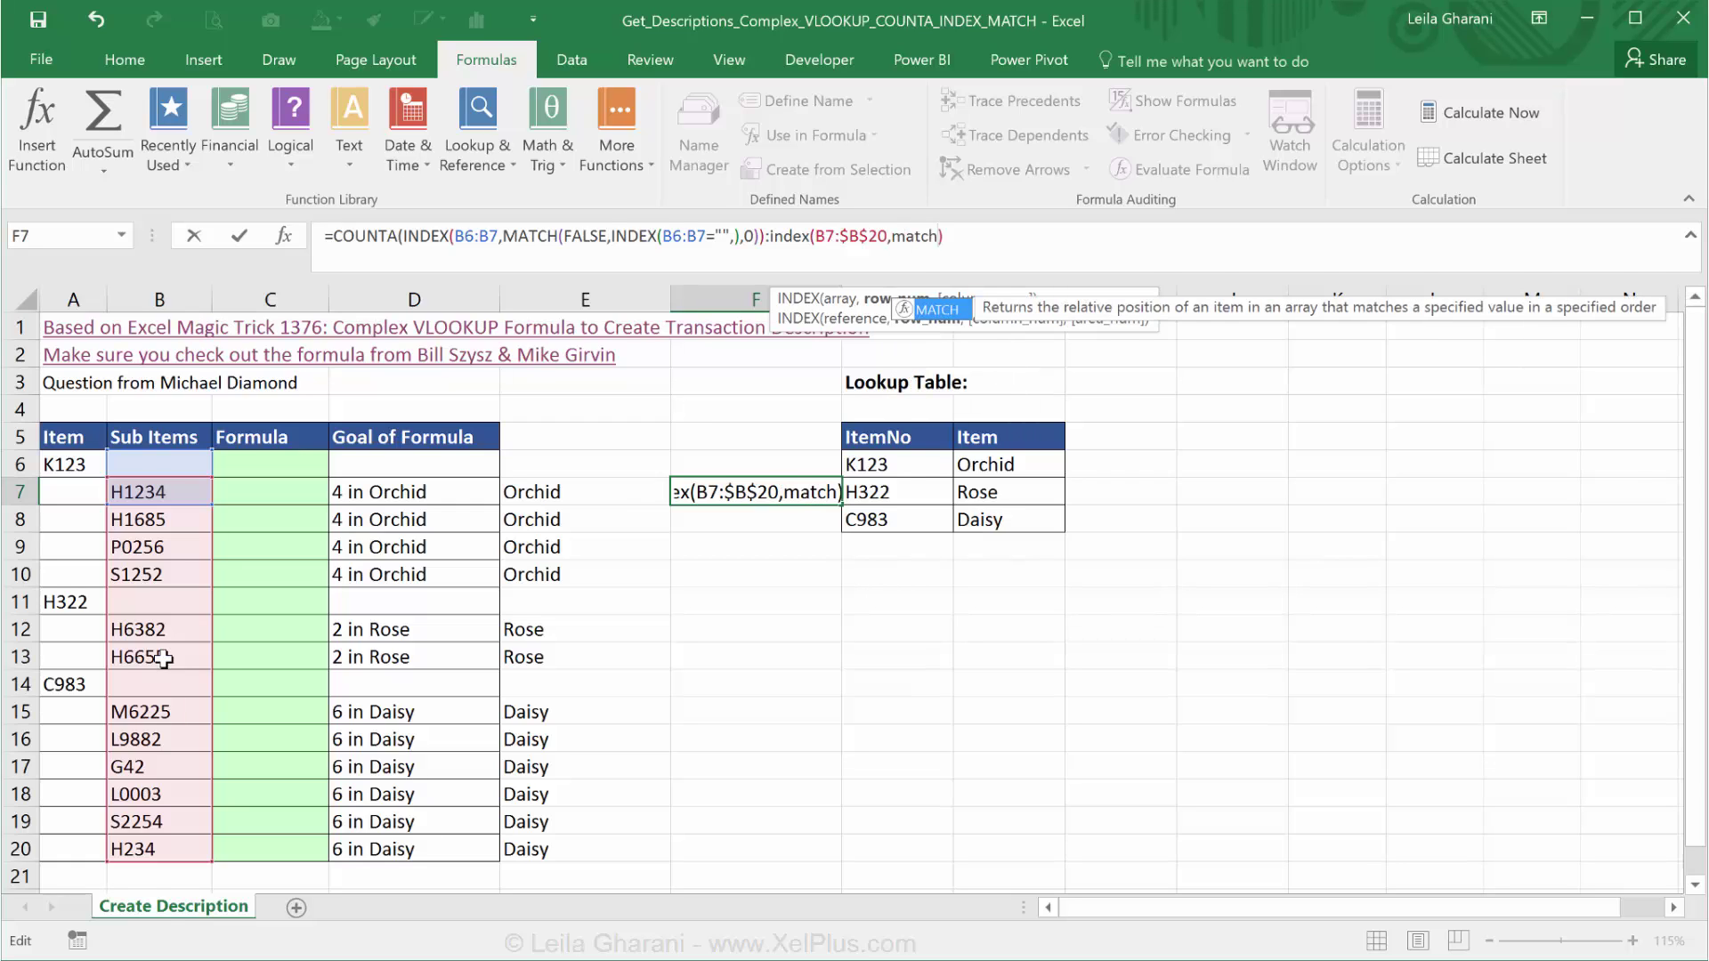
pyautogui.write('(')
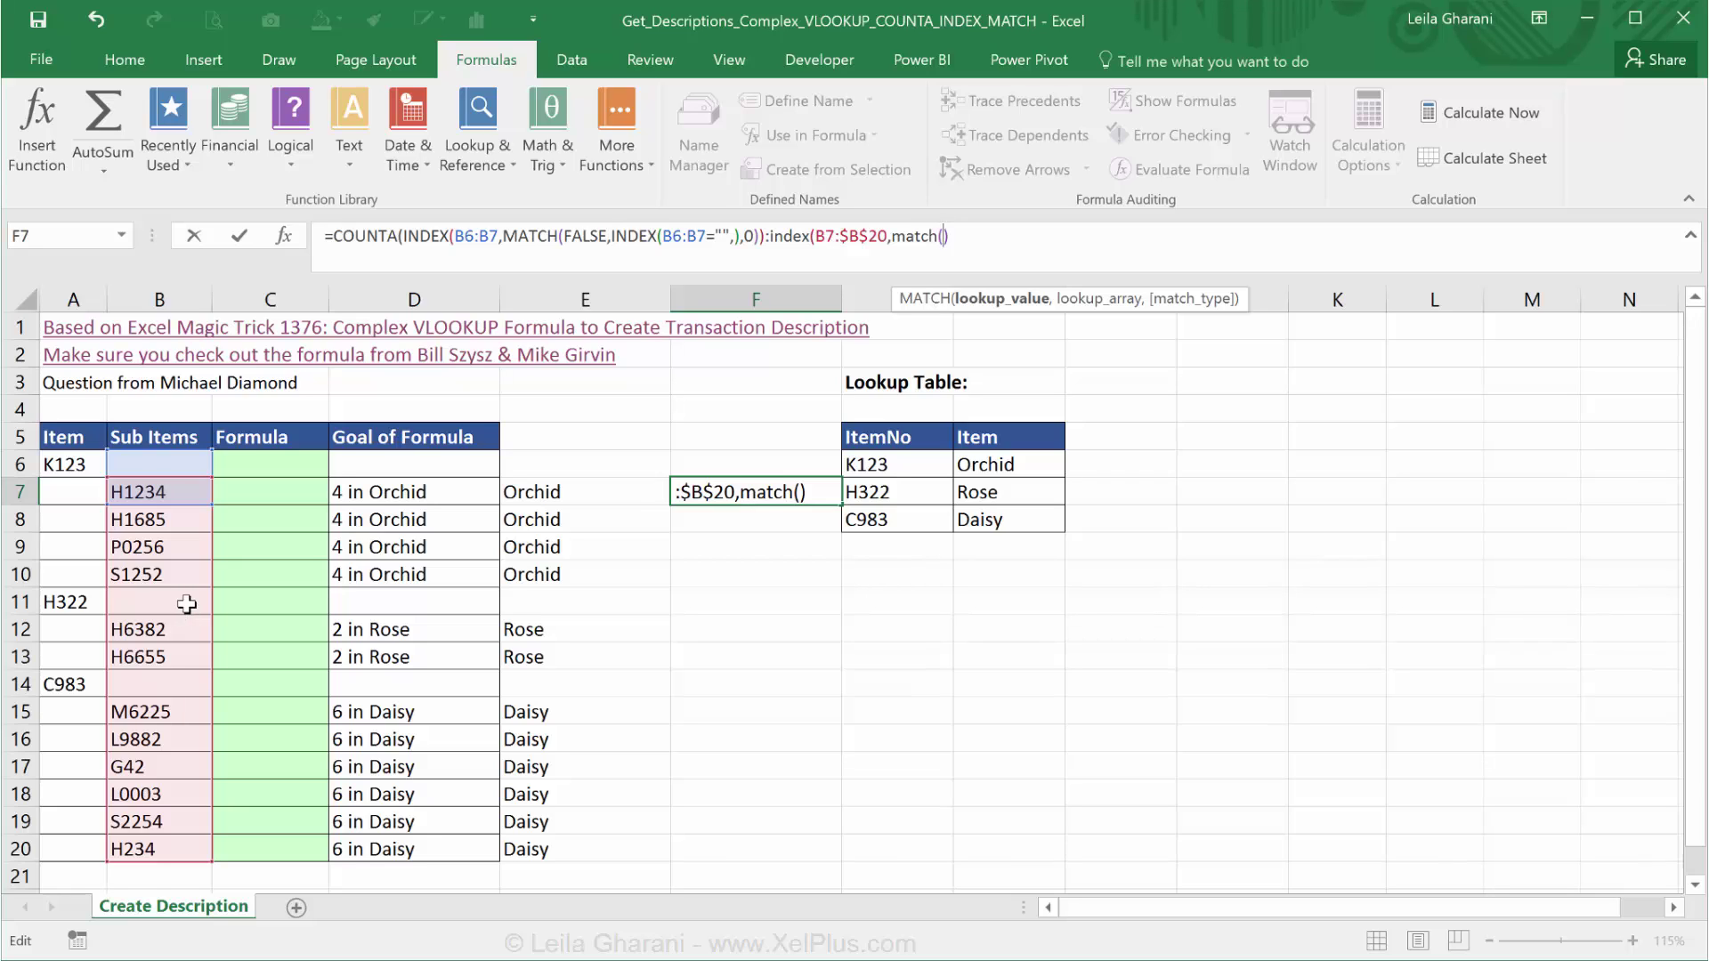
pyautogui.write('true,')
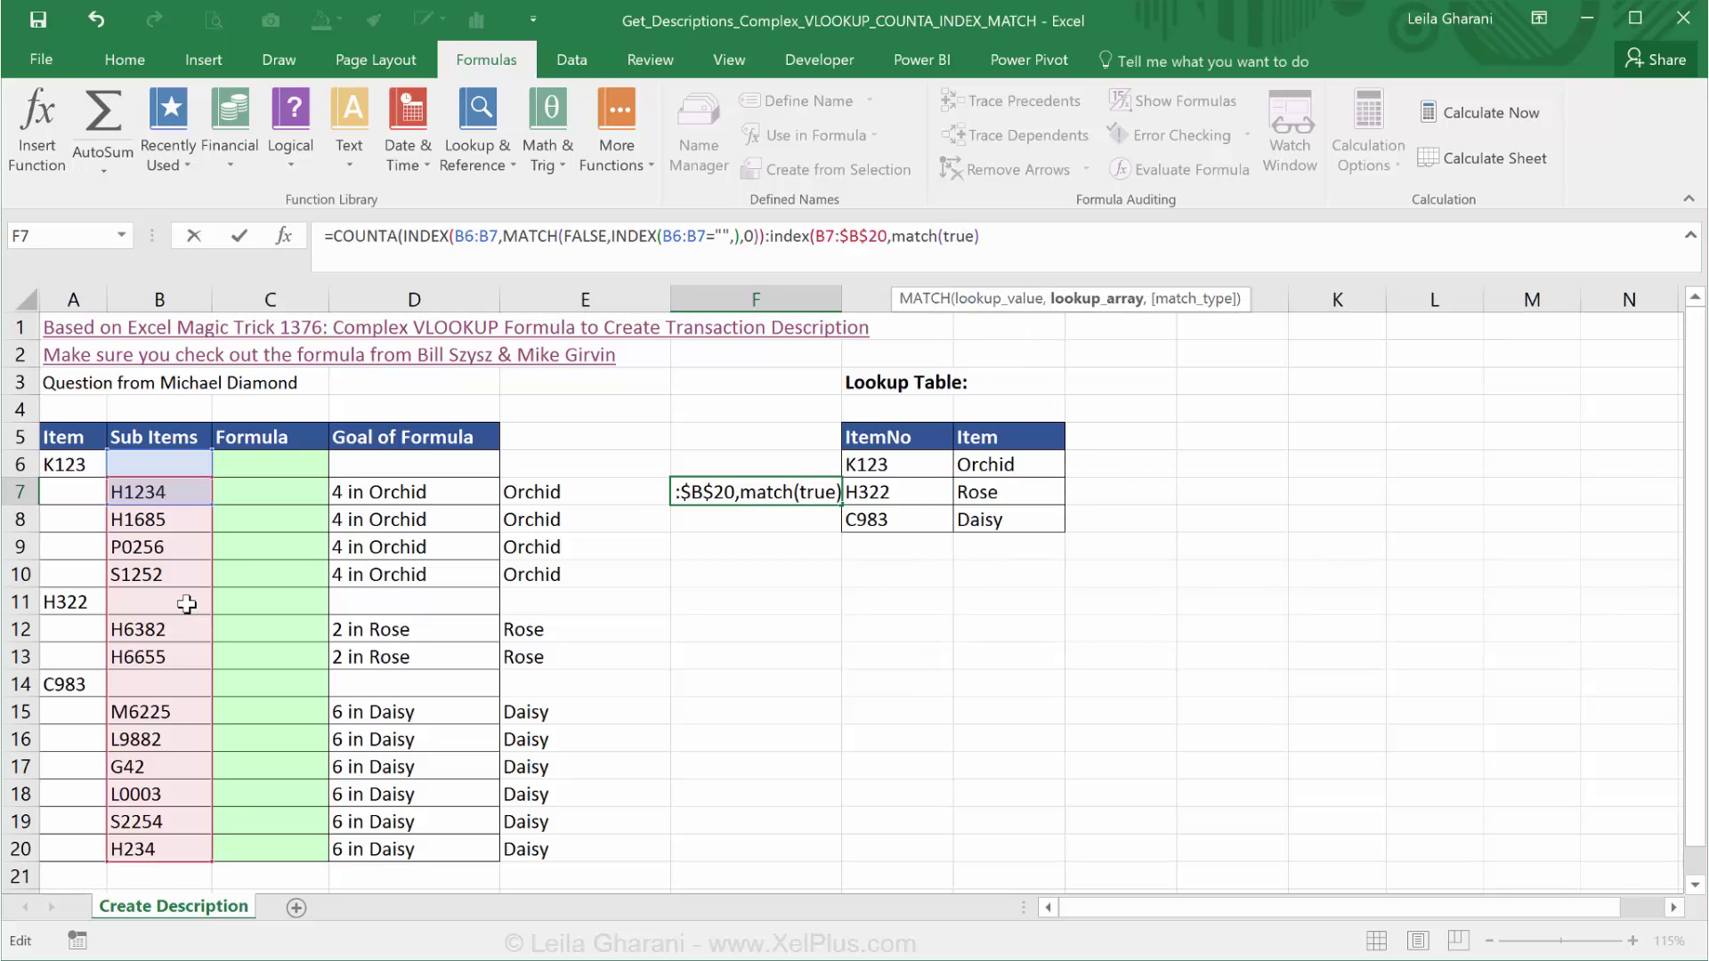
pyautogui.write('index()')
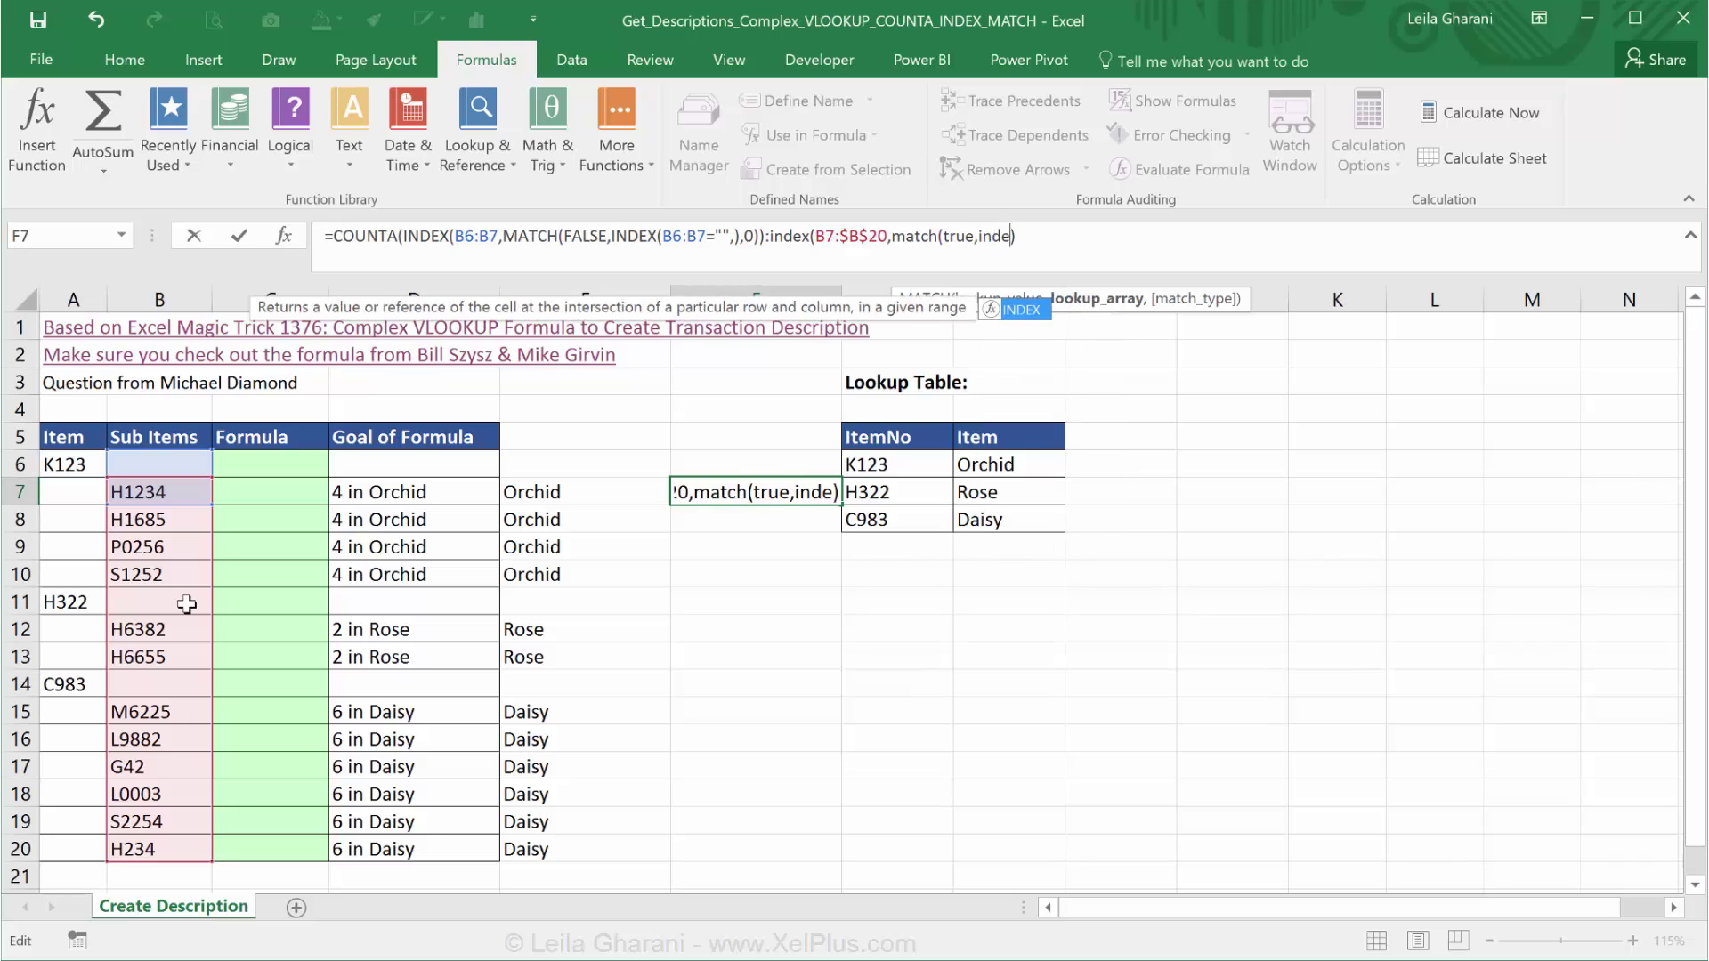
pyautogui.press('Left')
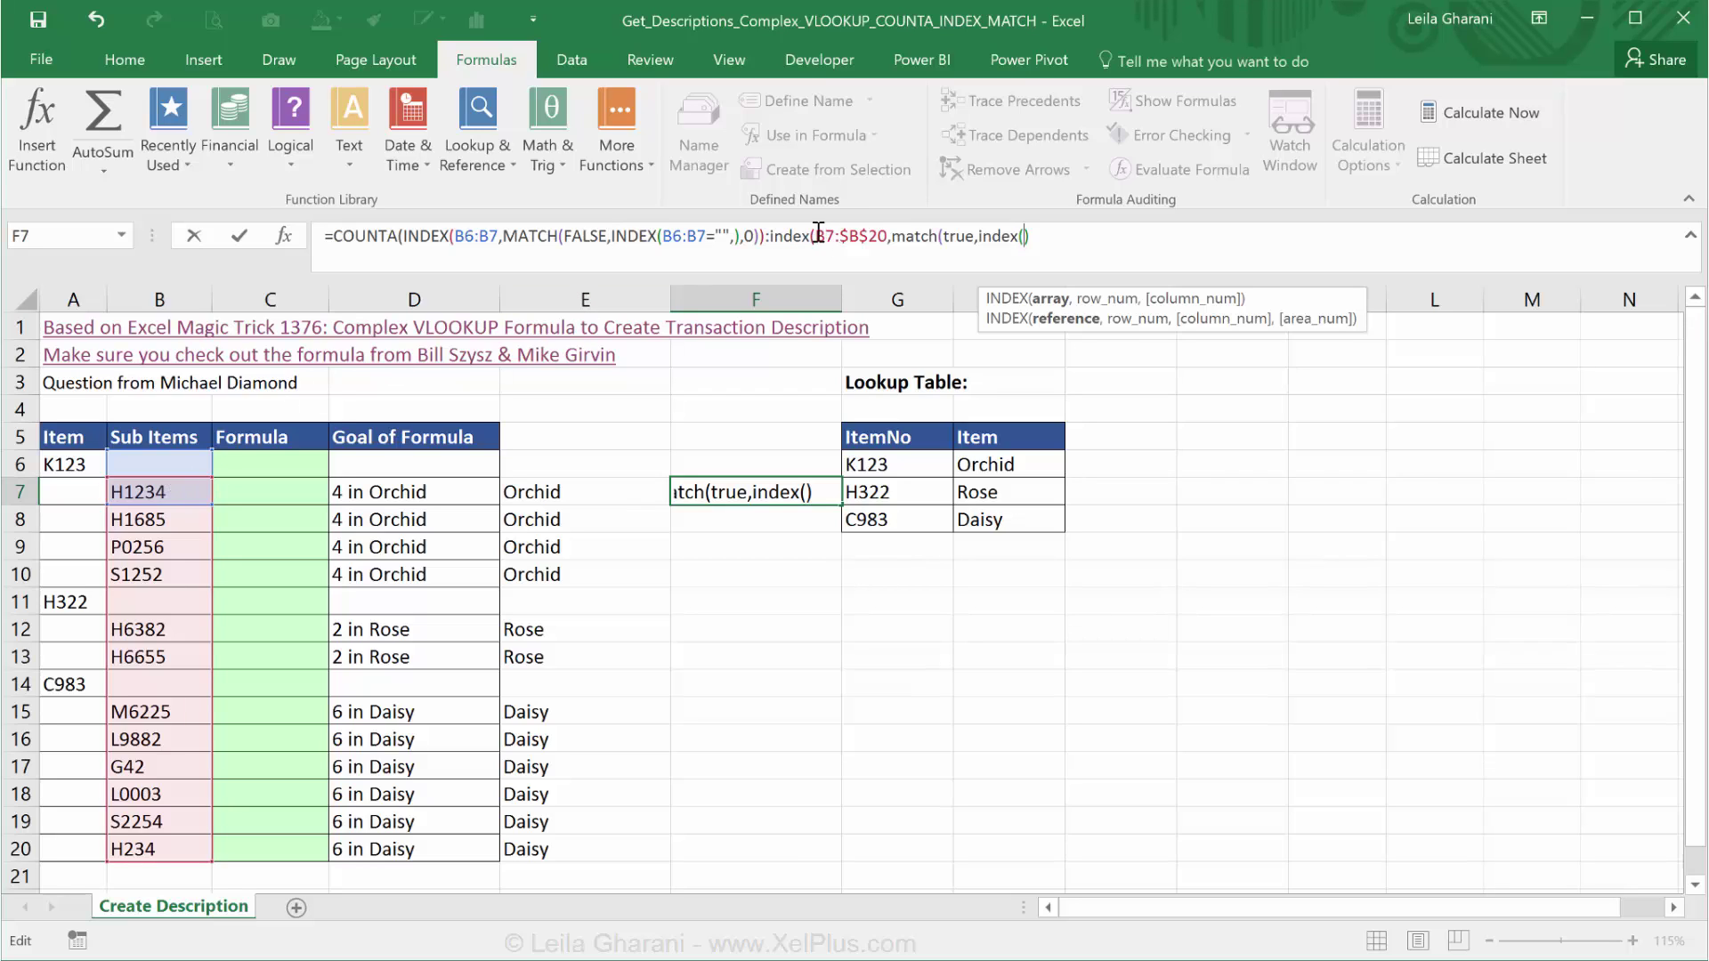
pyautogui.moveTo(817, 233); pyautogui.dragTo(890, 237)
pyautogui.hotkey('ctrl', 'c')
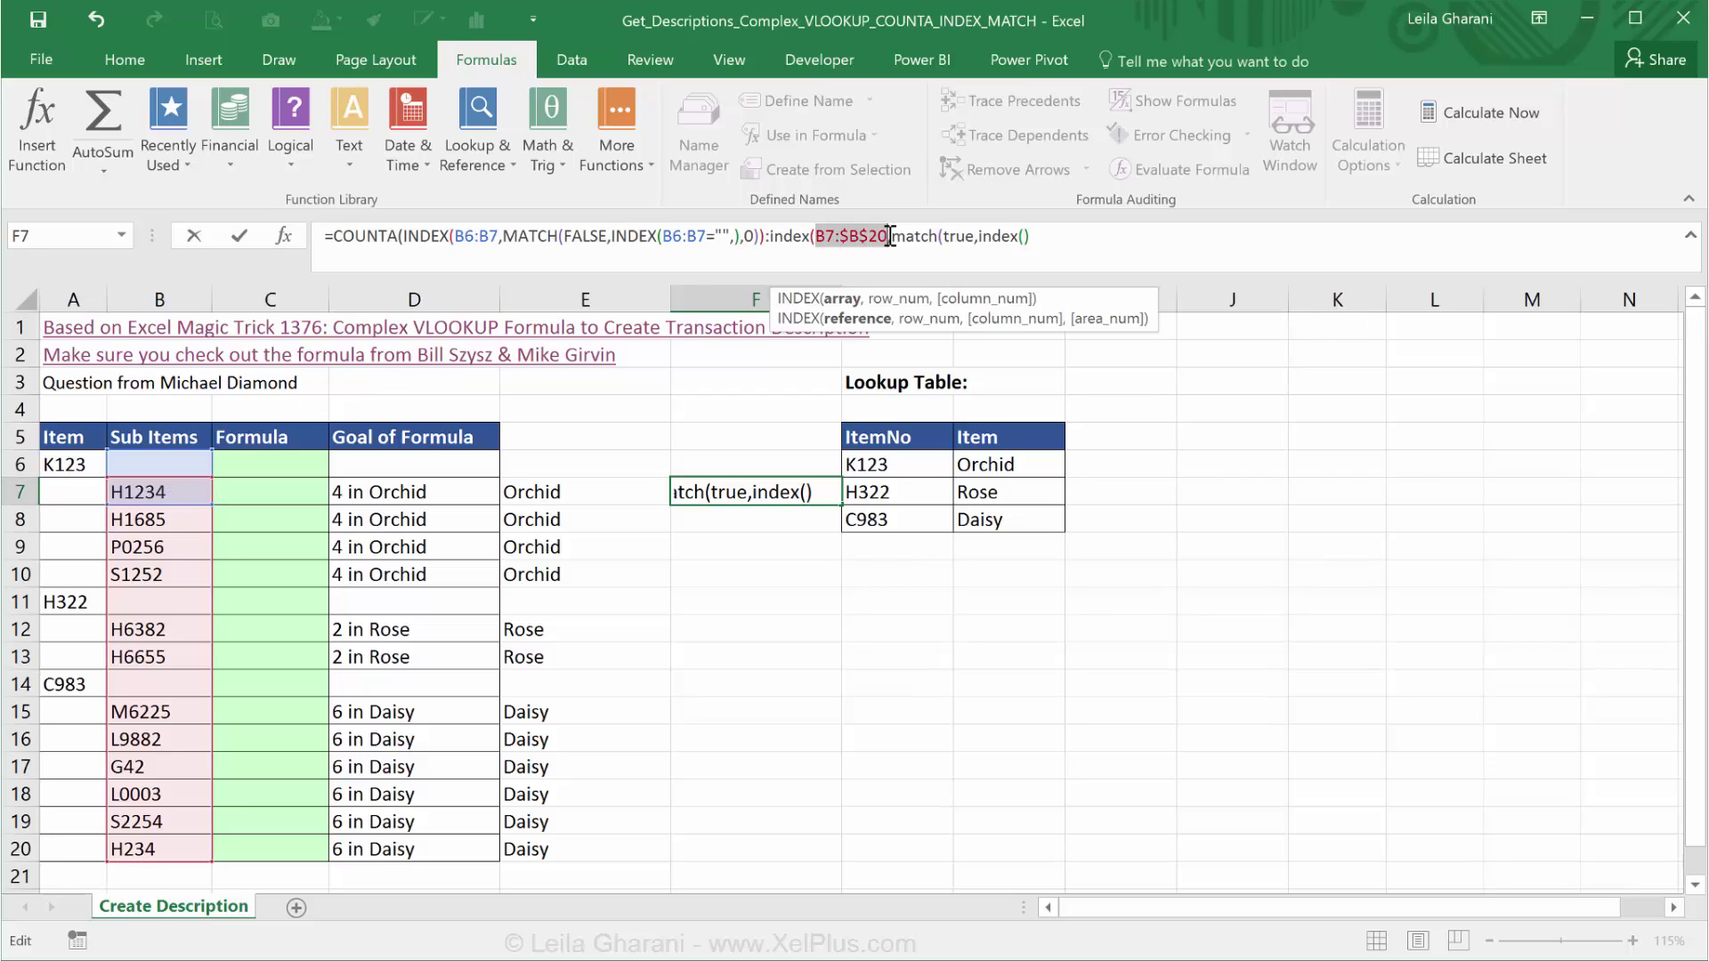
pyautogui.click(1024, 236)
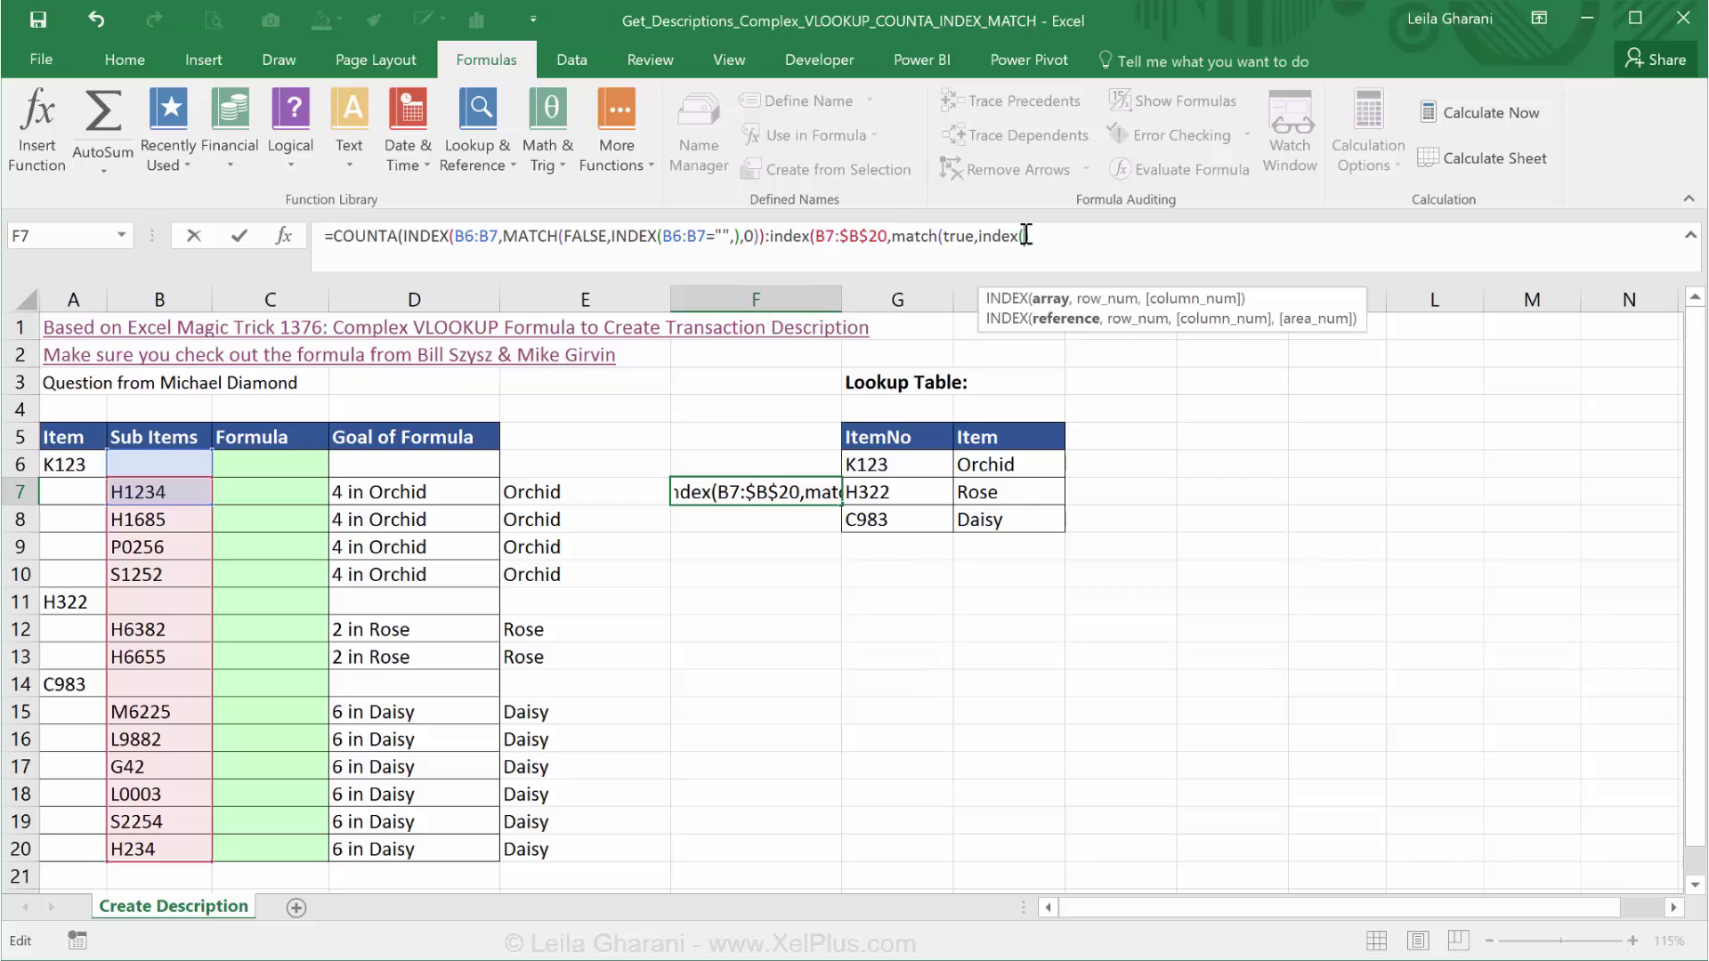
pyautogui.hotkey('ctrl', 'v')
pyautogui.write('=')
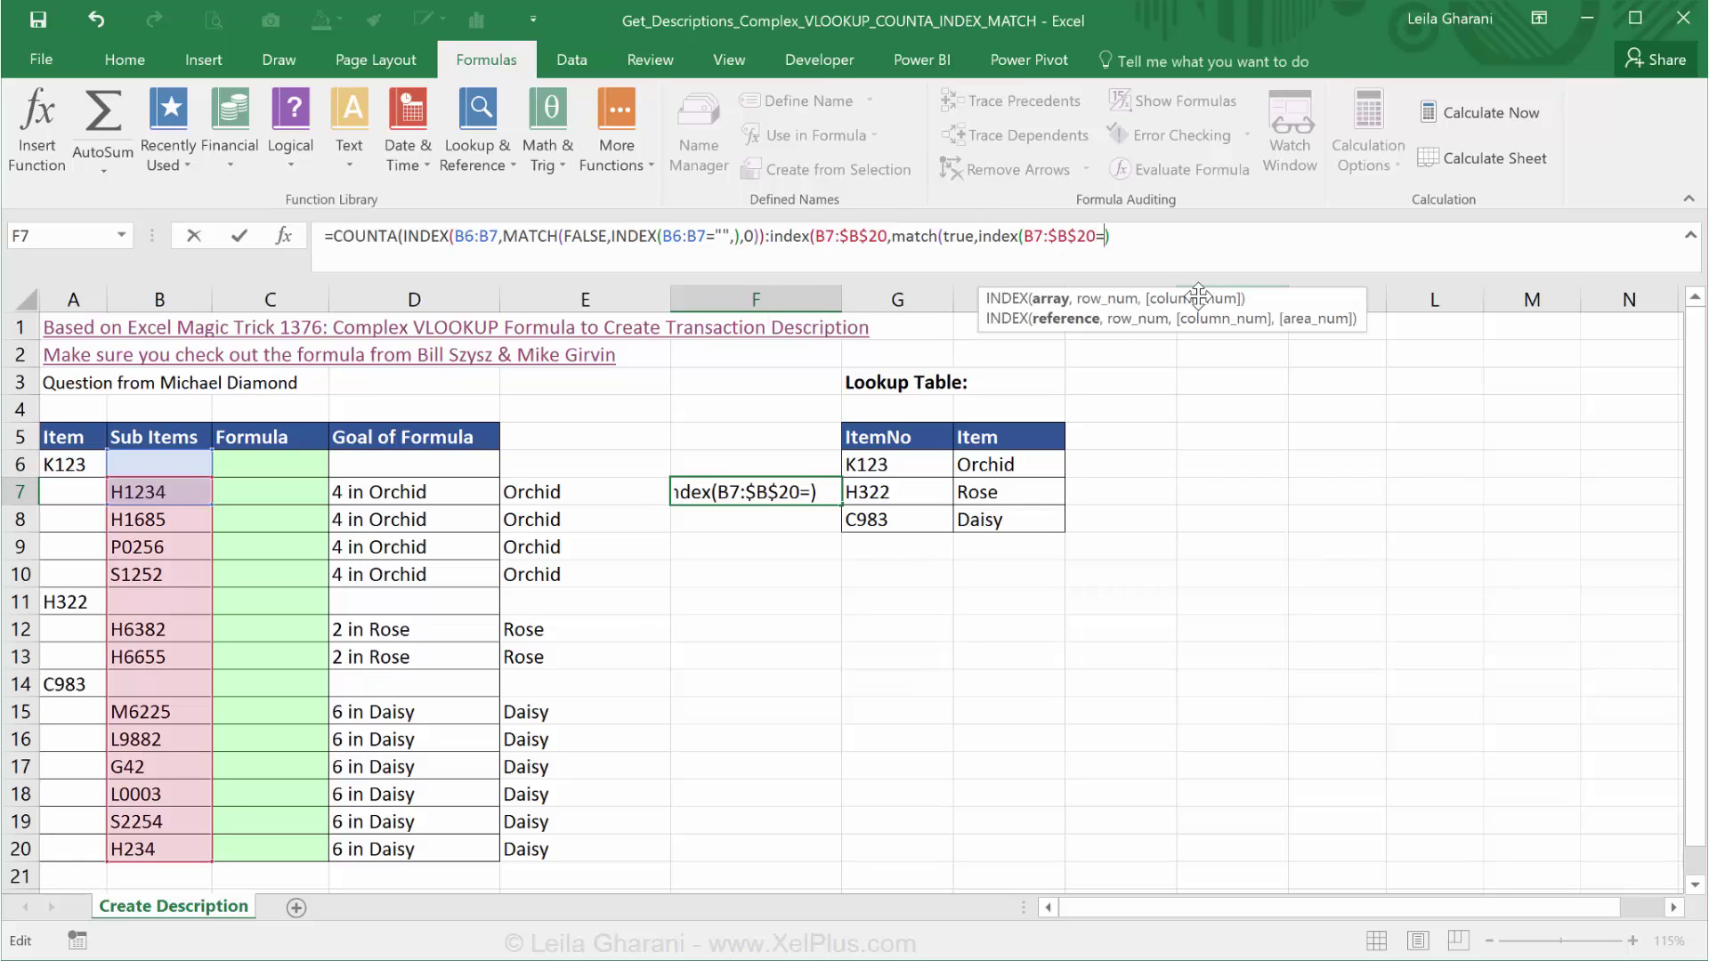
pyautogui.write('"",')
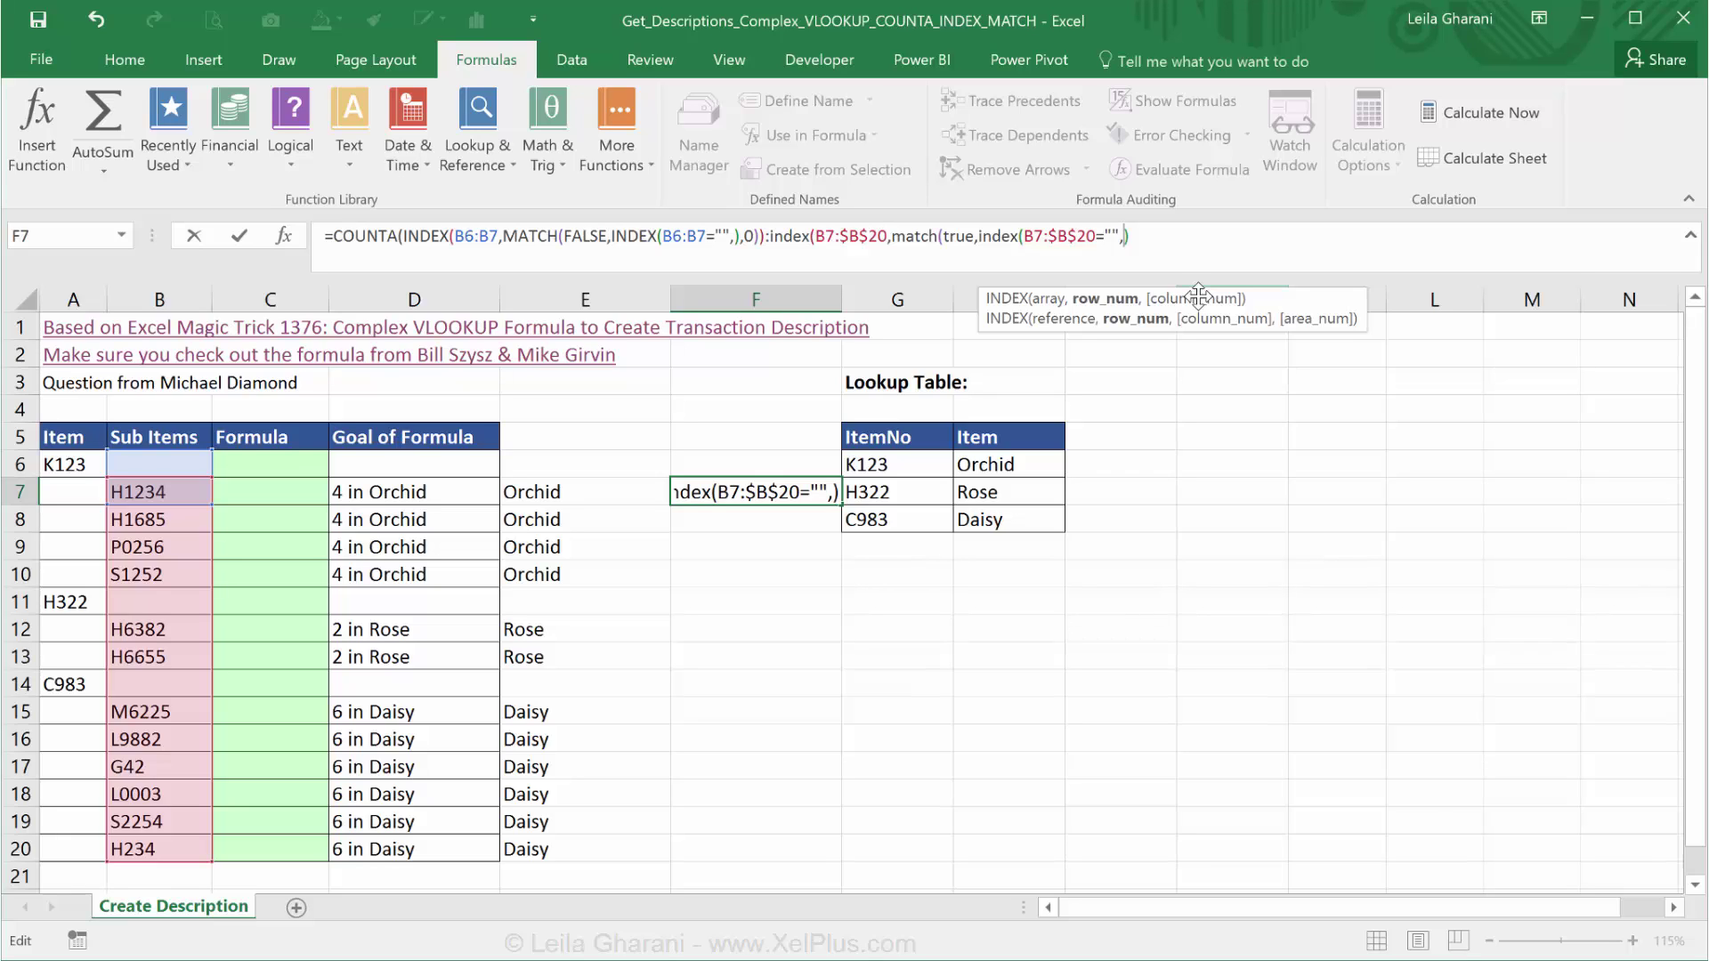
pyautogui.write('))')
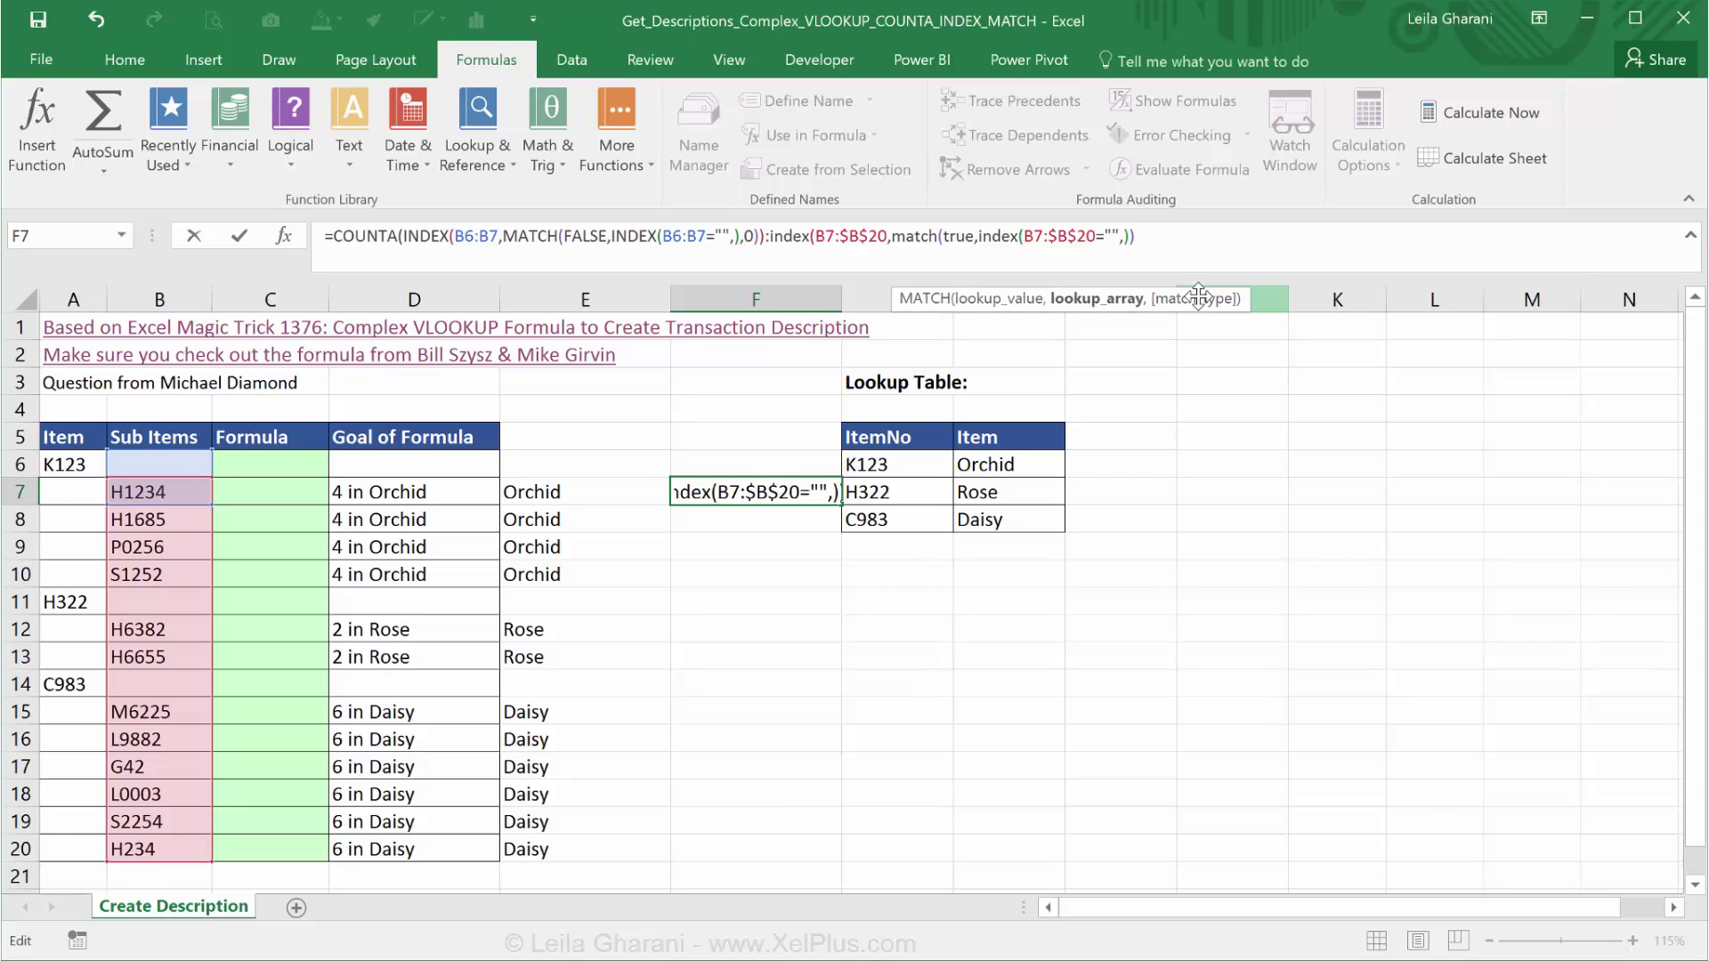
pyautogui.write(',')
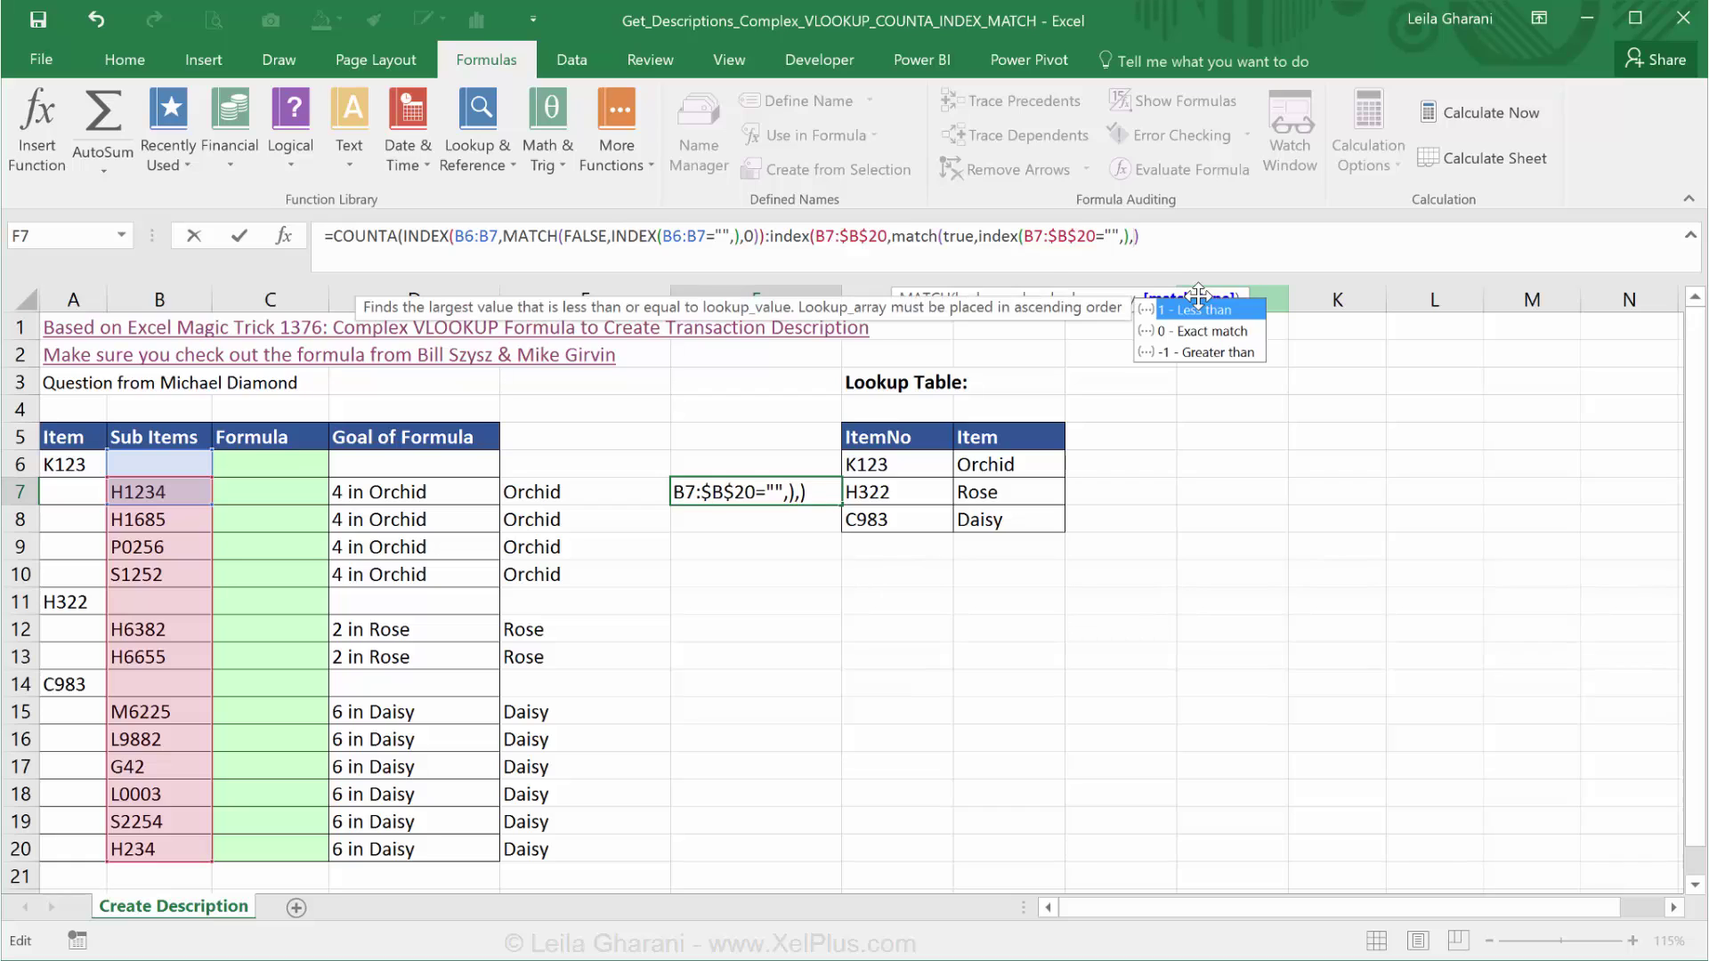
pyautogui.write('0)')
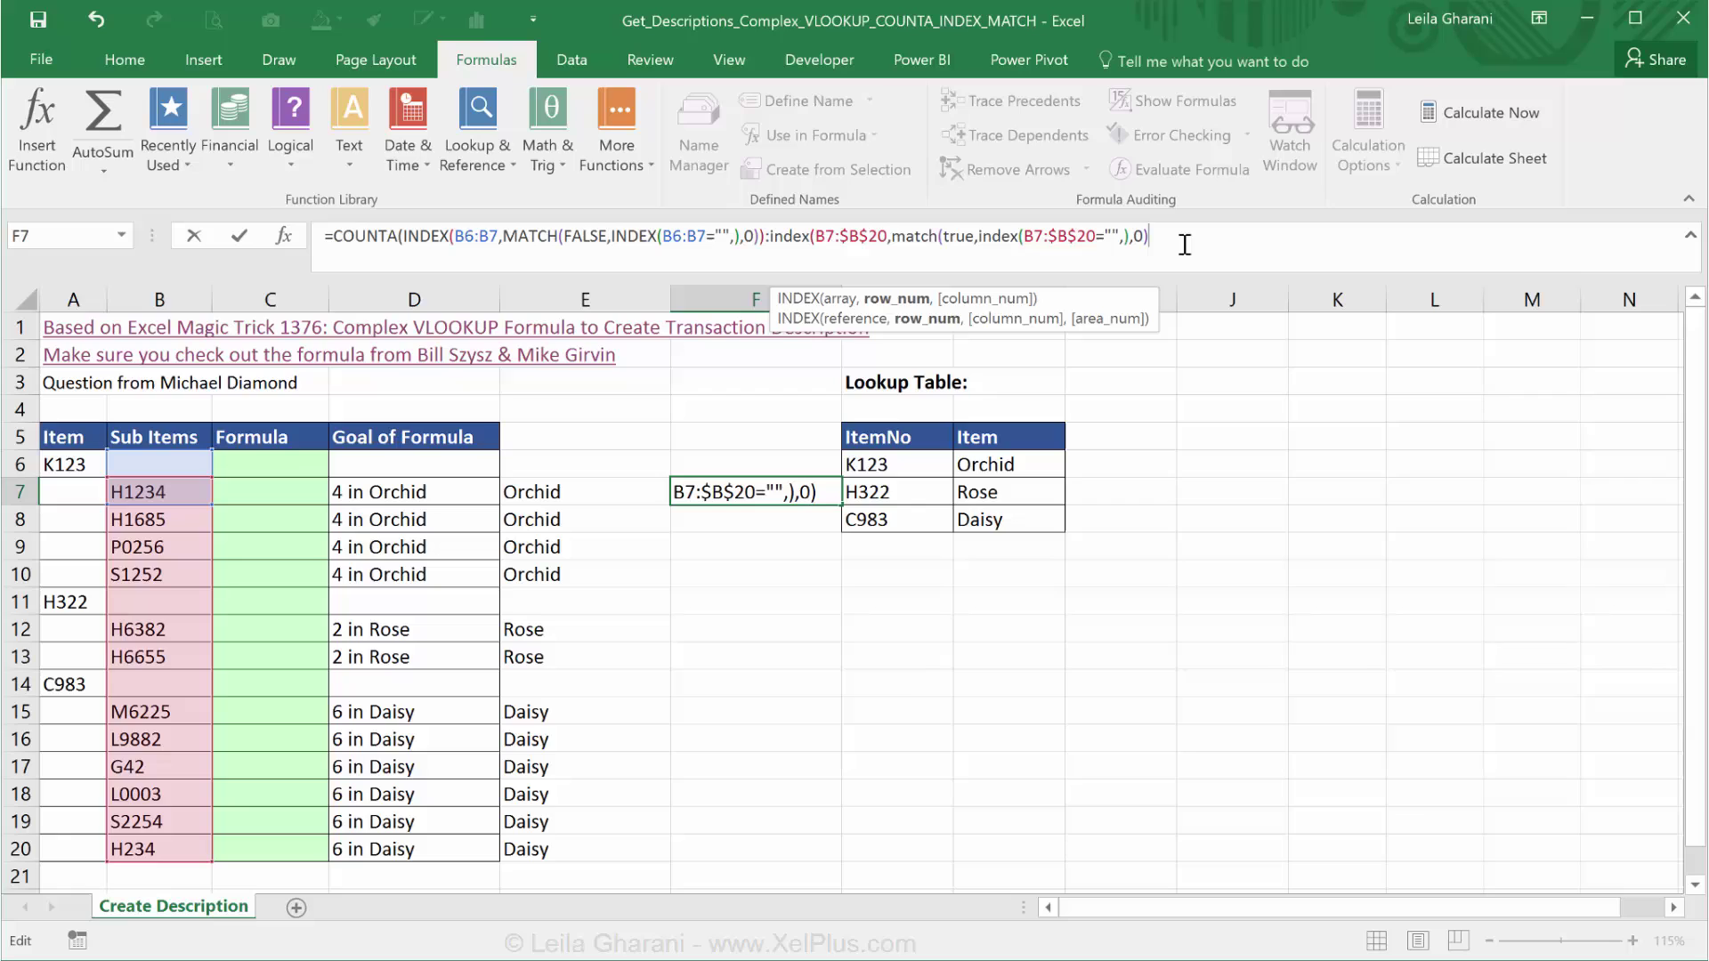
pyautogui.write(')')
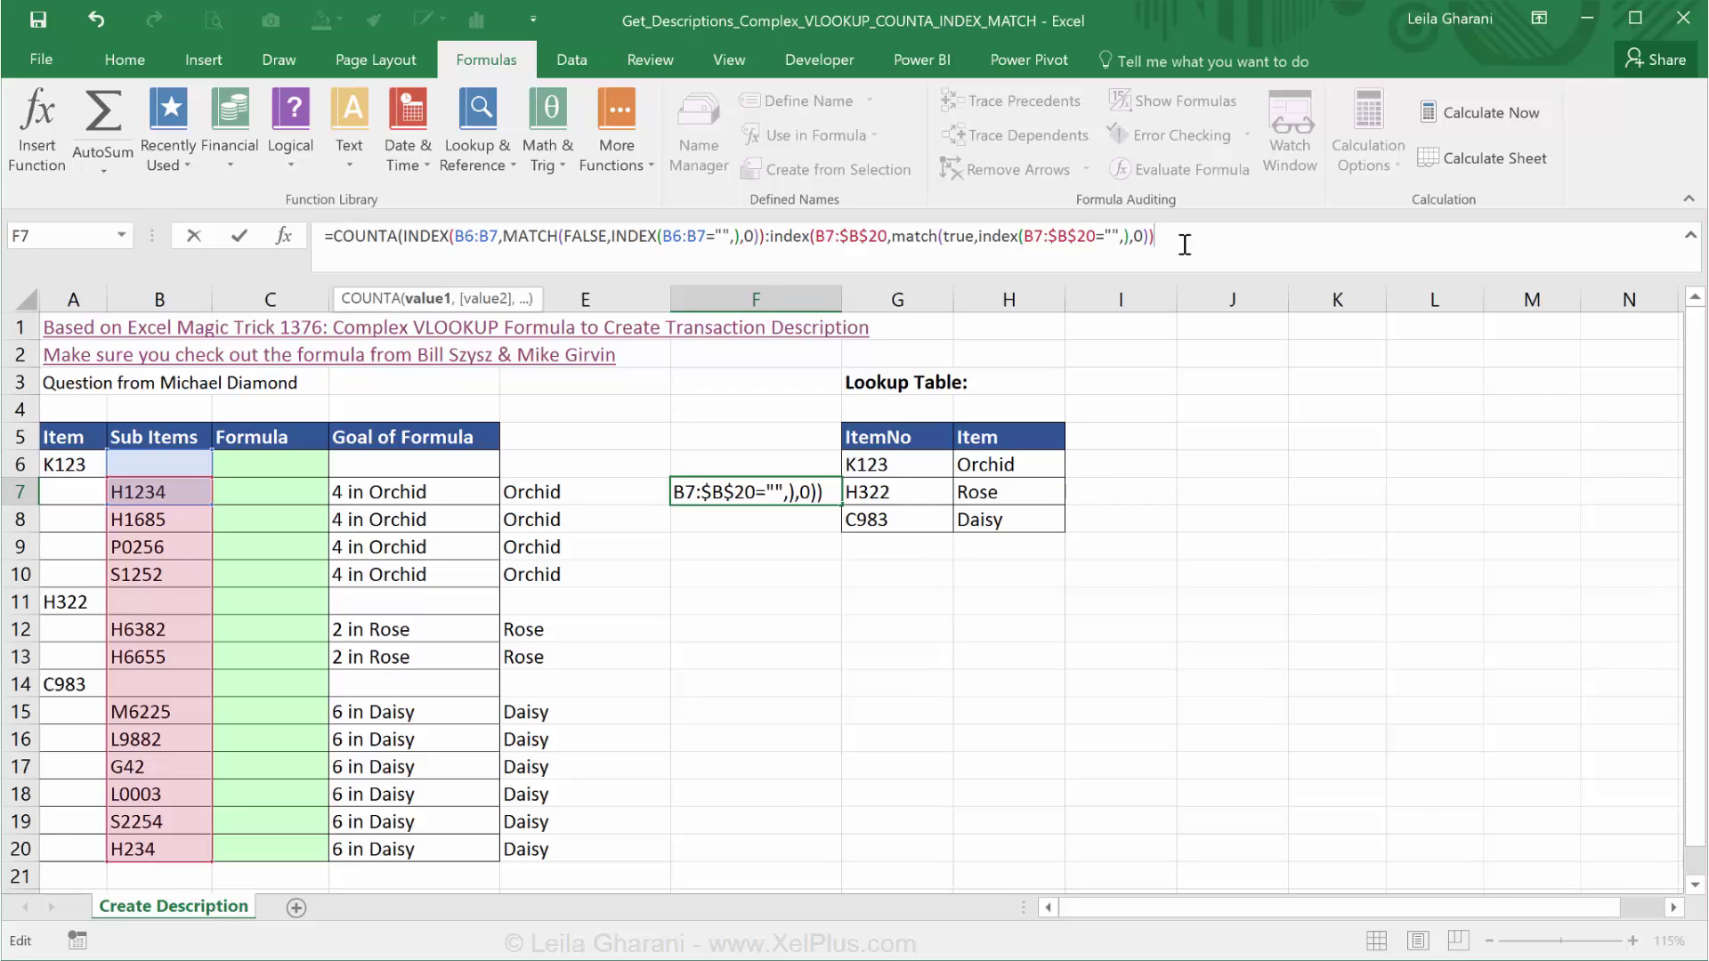
pyautogui.write(')')
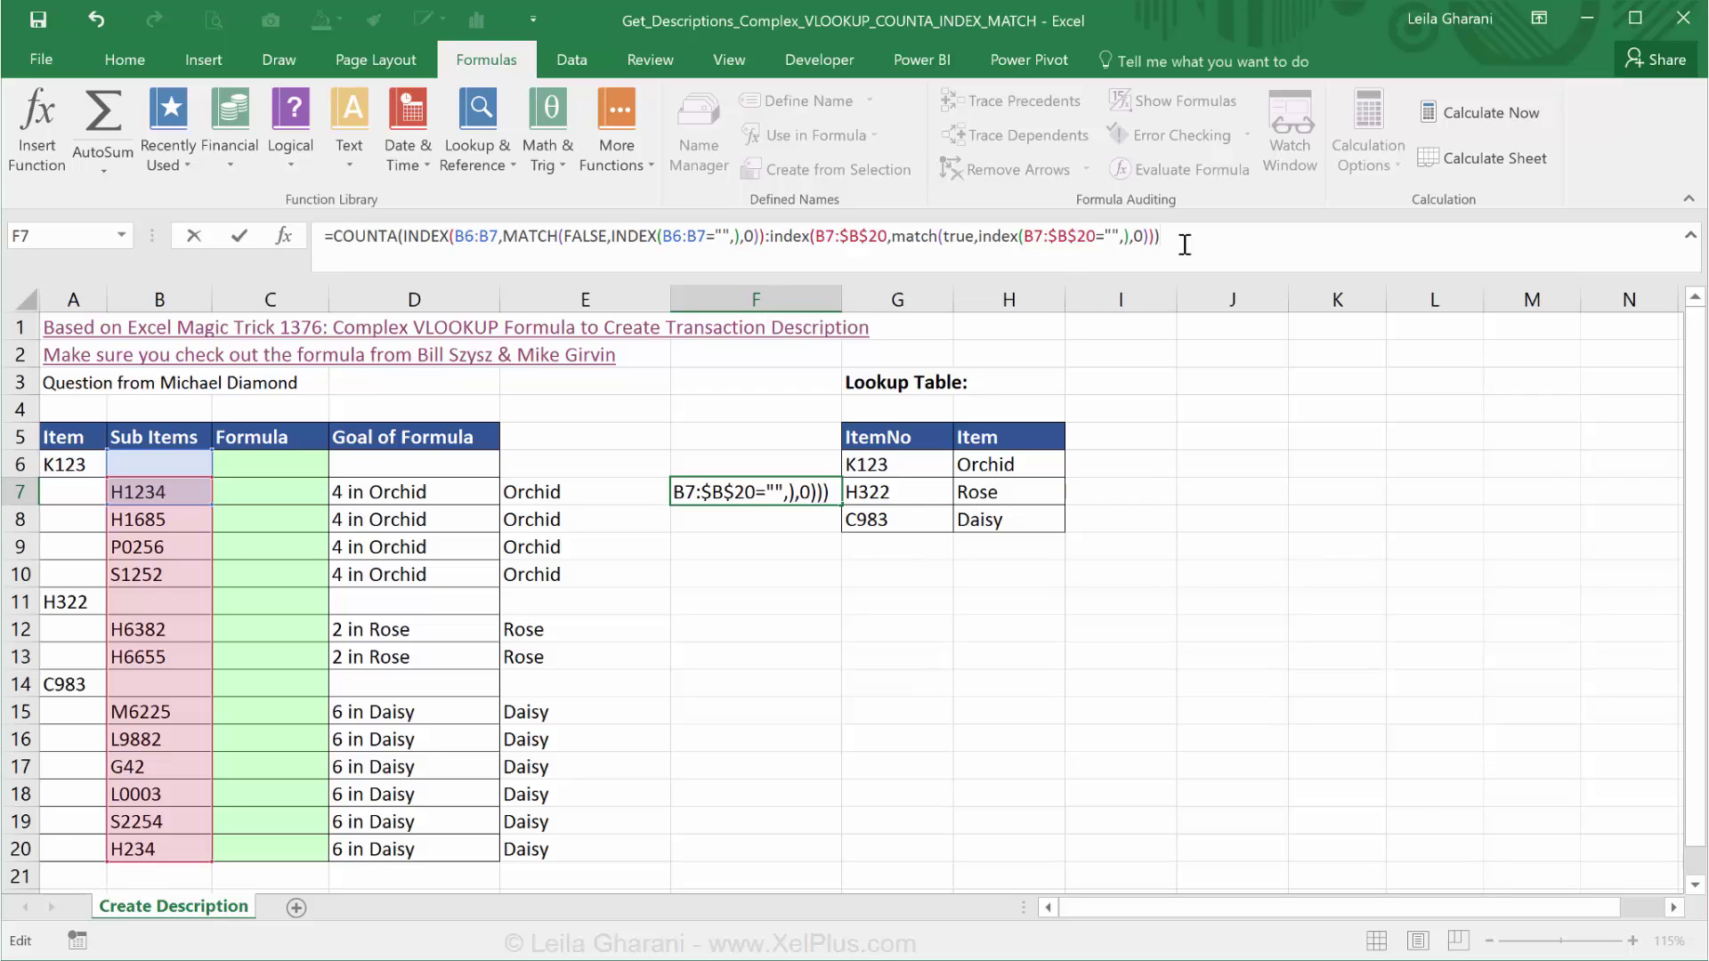
pyautogui.press('Left')
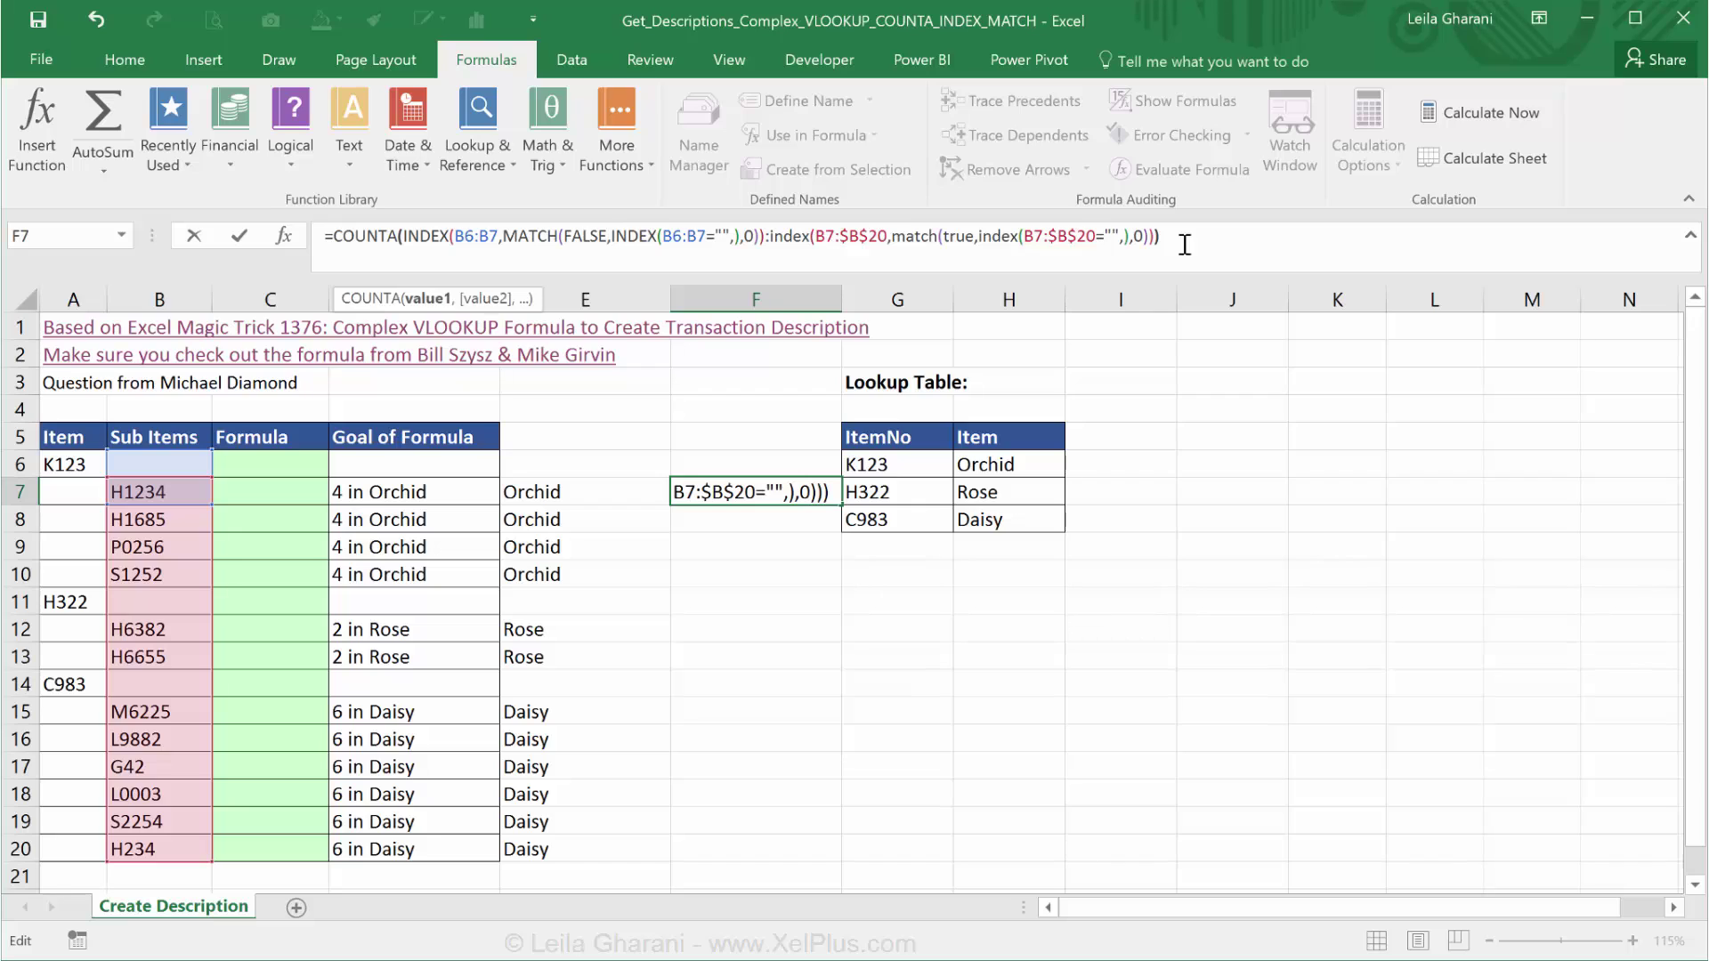
pyautogui.press('Right')
pyautogui.hotkey('ctrl', 'Return')
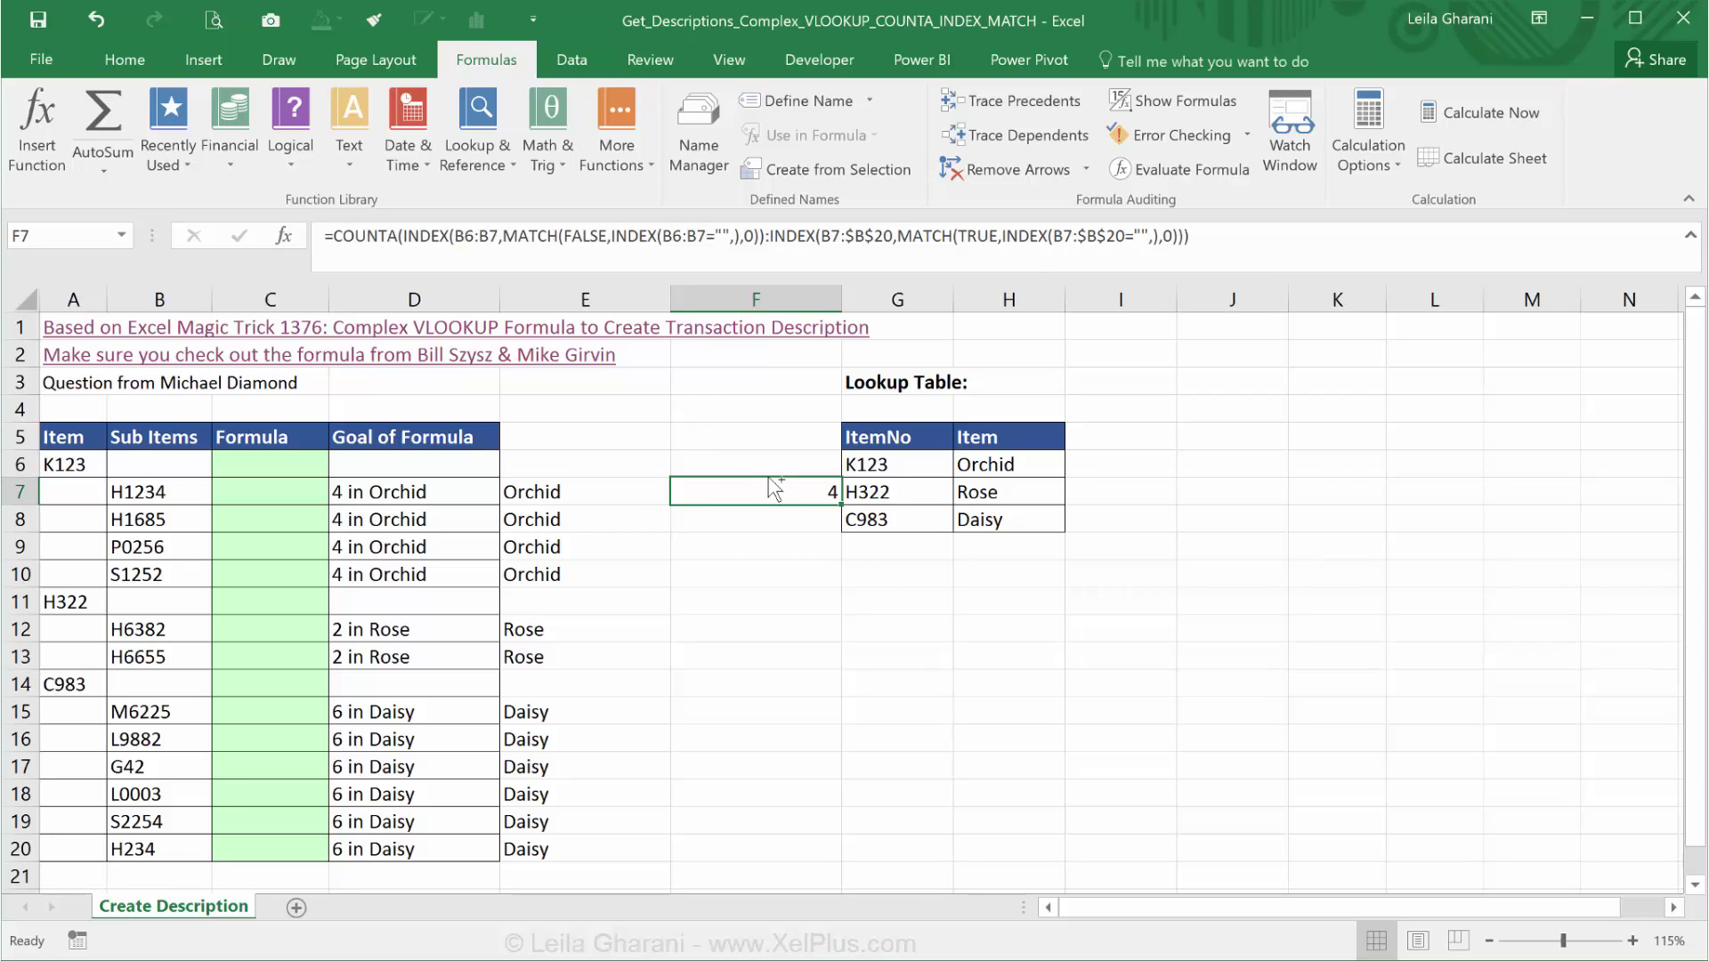
# - Paste F7's counting formula into F12 and F15, giving 2 for Rose and 1 for Daisy
pyautogui.hotkey('ctrl', 'c')
pyautogui.click(694, 625)
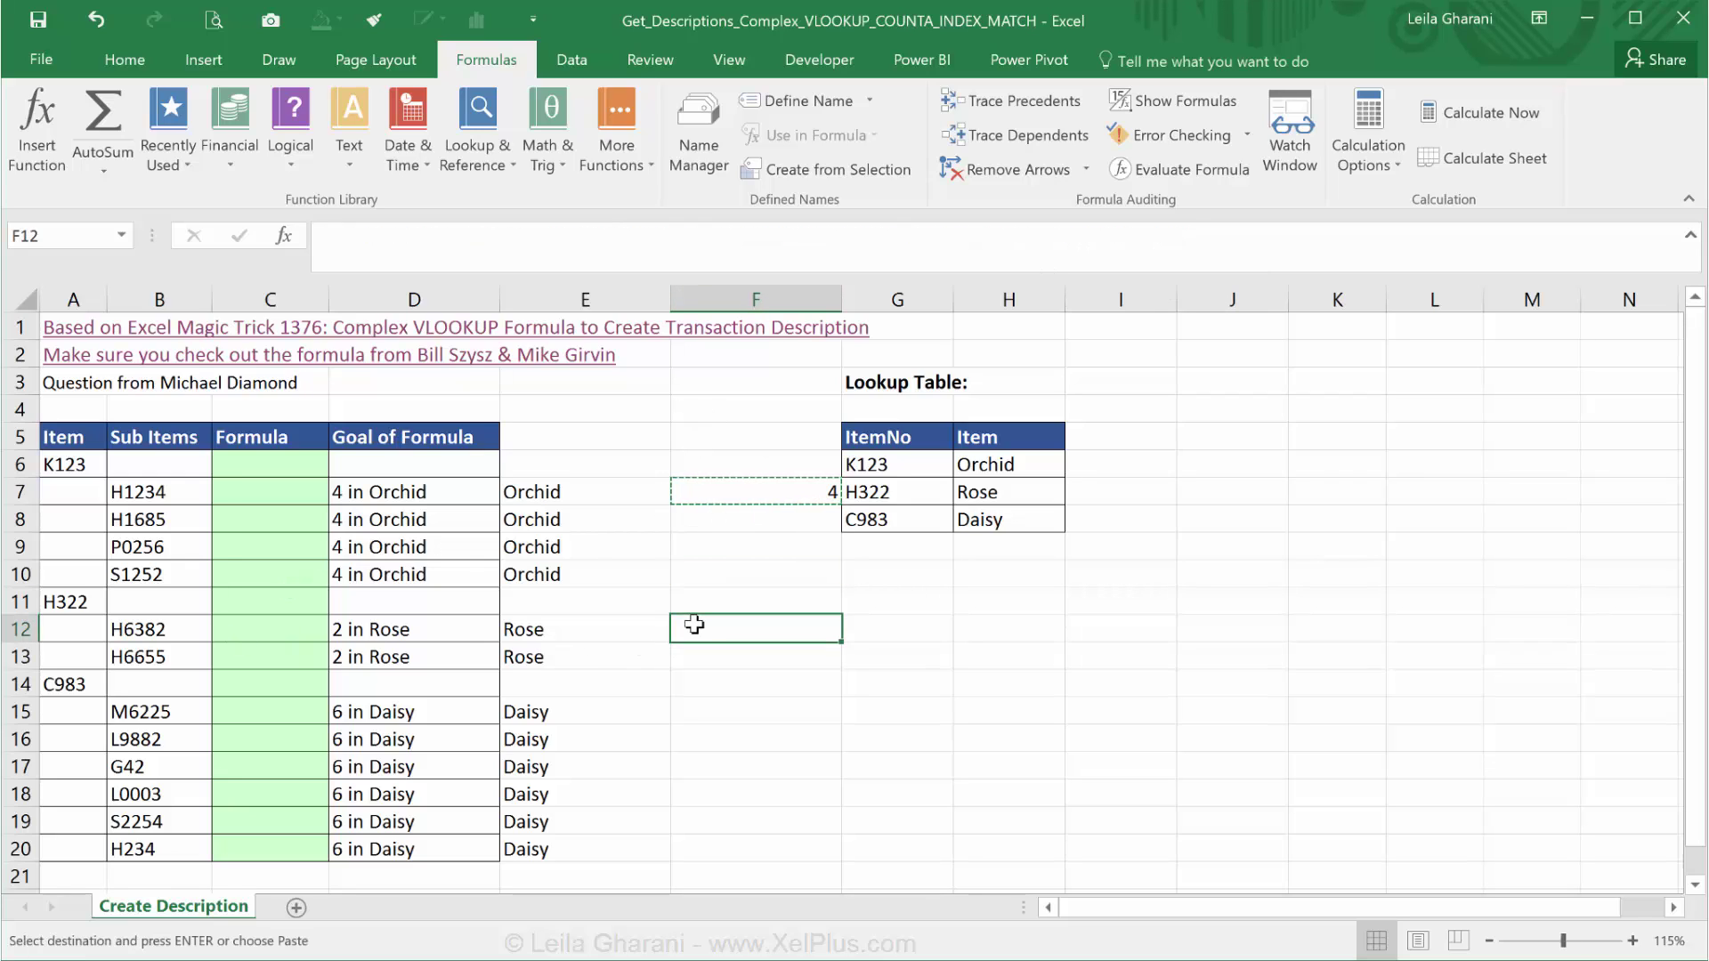
pyautogui.hotkey('ctrl', 'v')
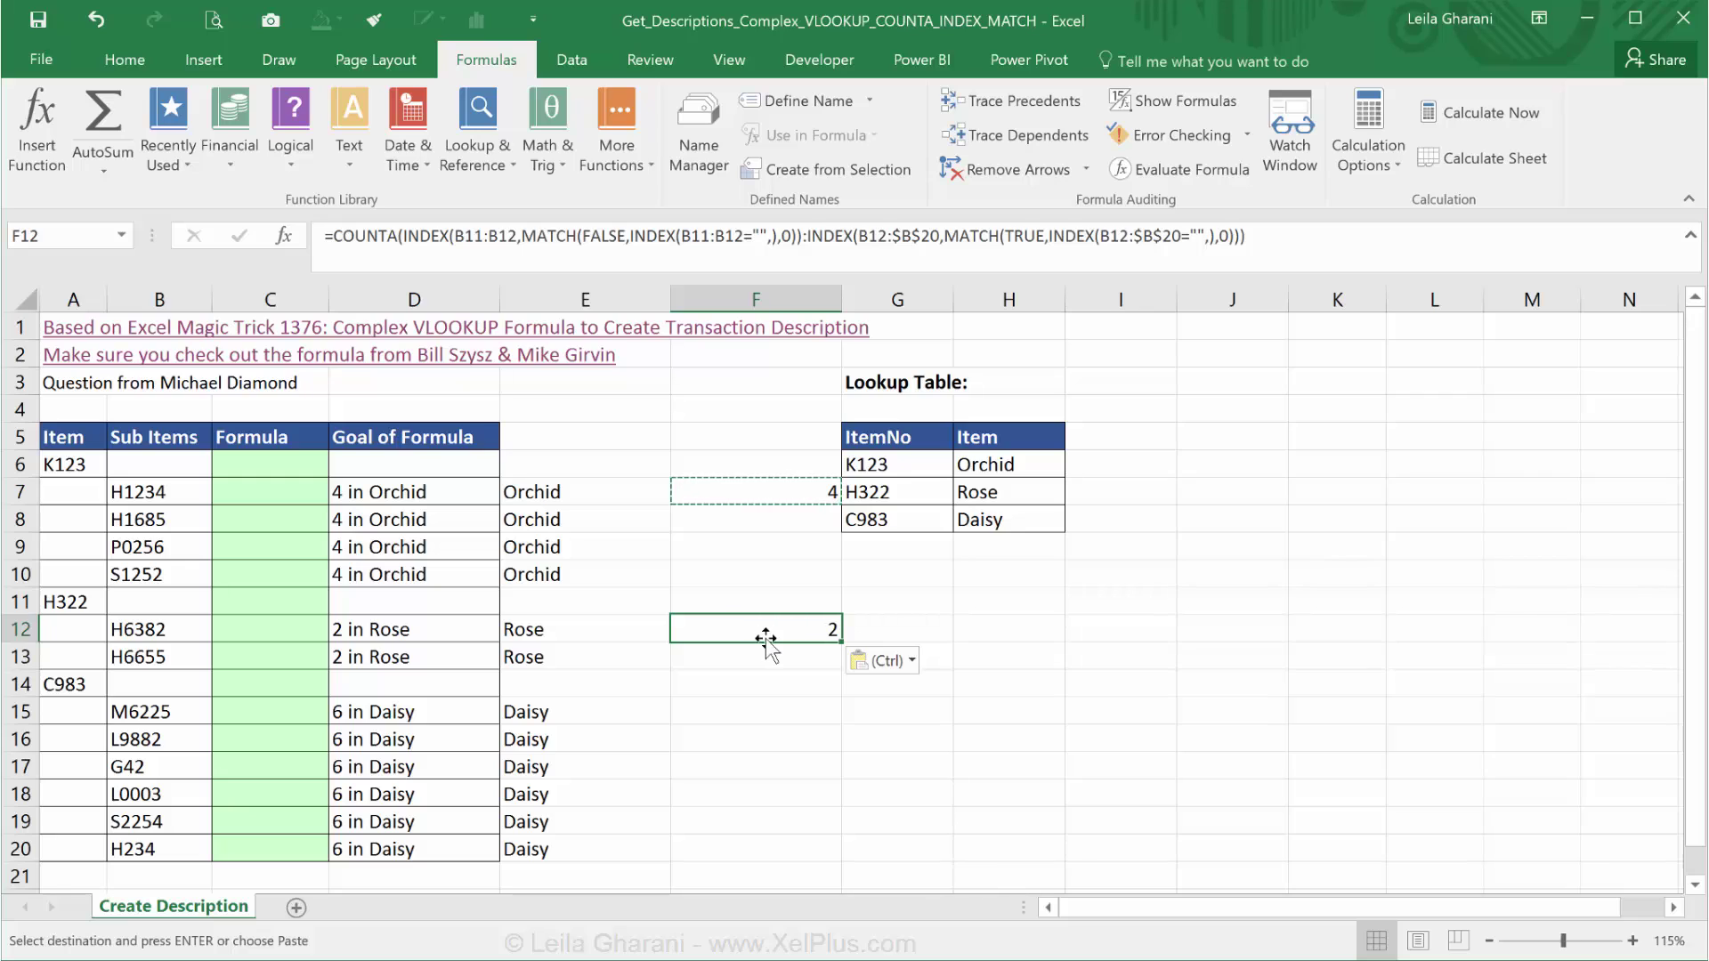
pyautogui.hotkey('ctrl', 'c')
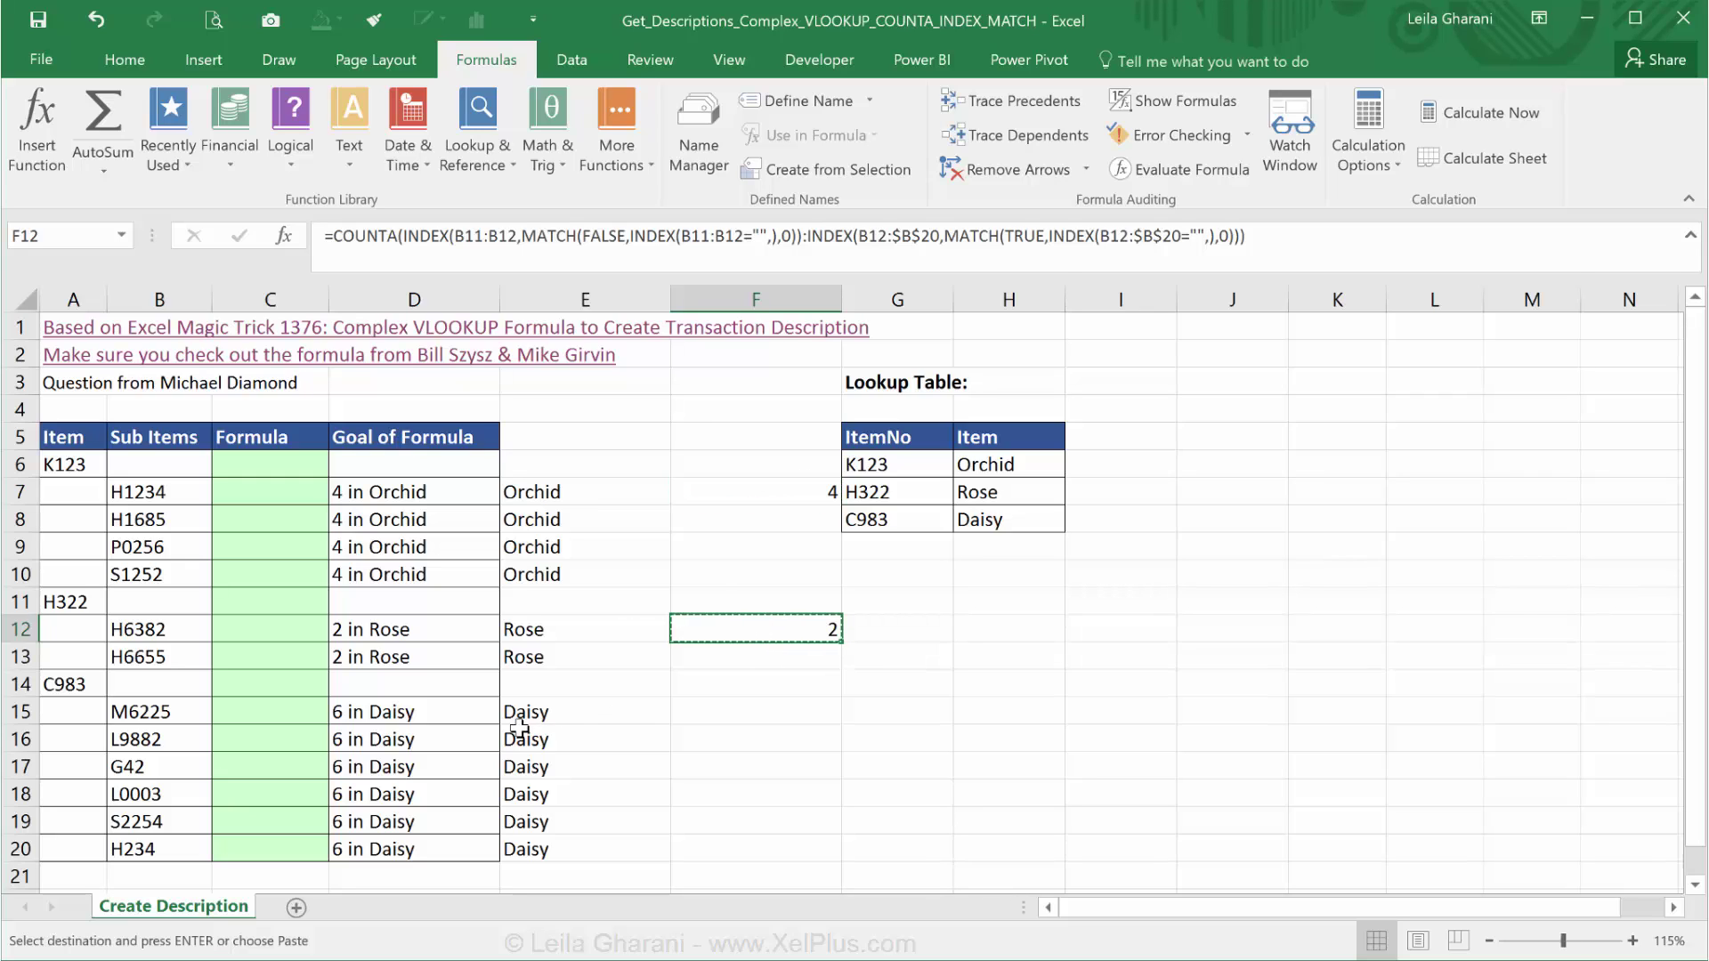
pyautogui.click(679, 712)
pyautogui.hotkey('ctrl', 'v')
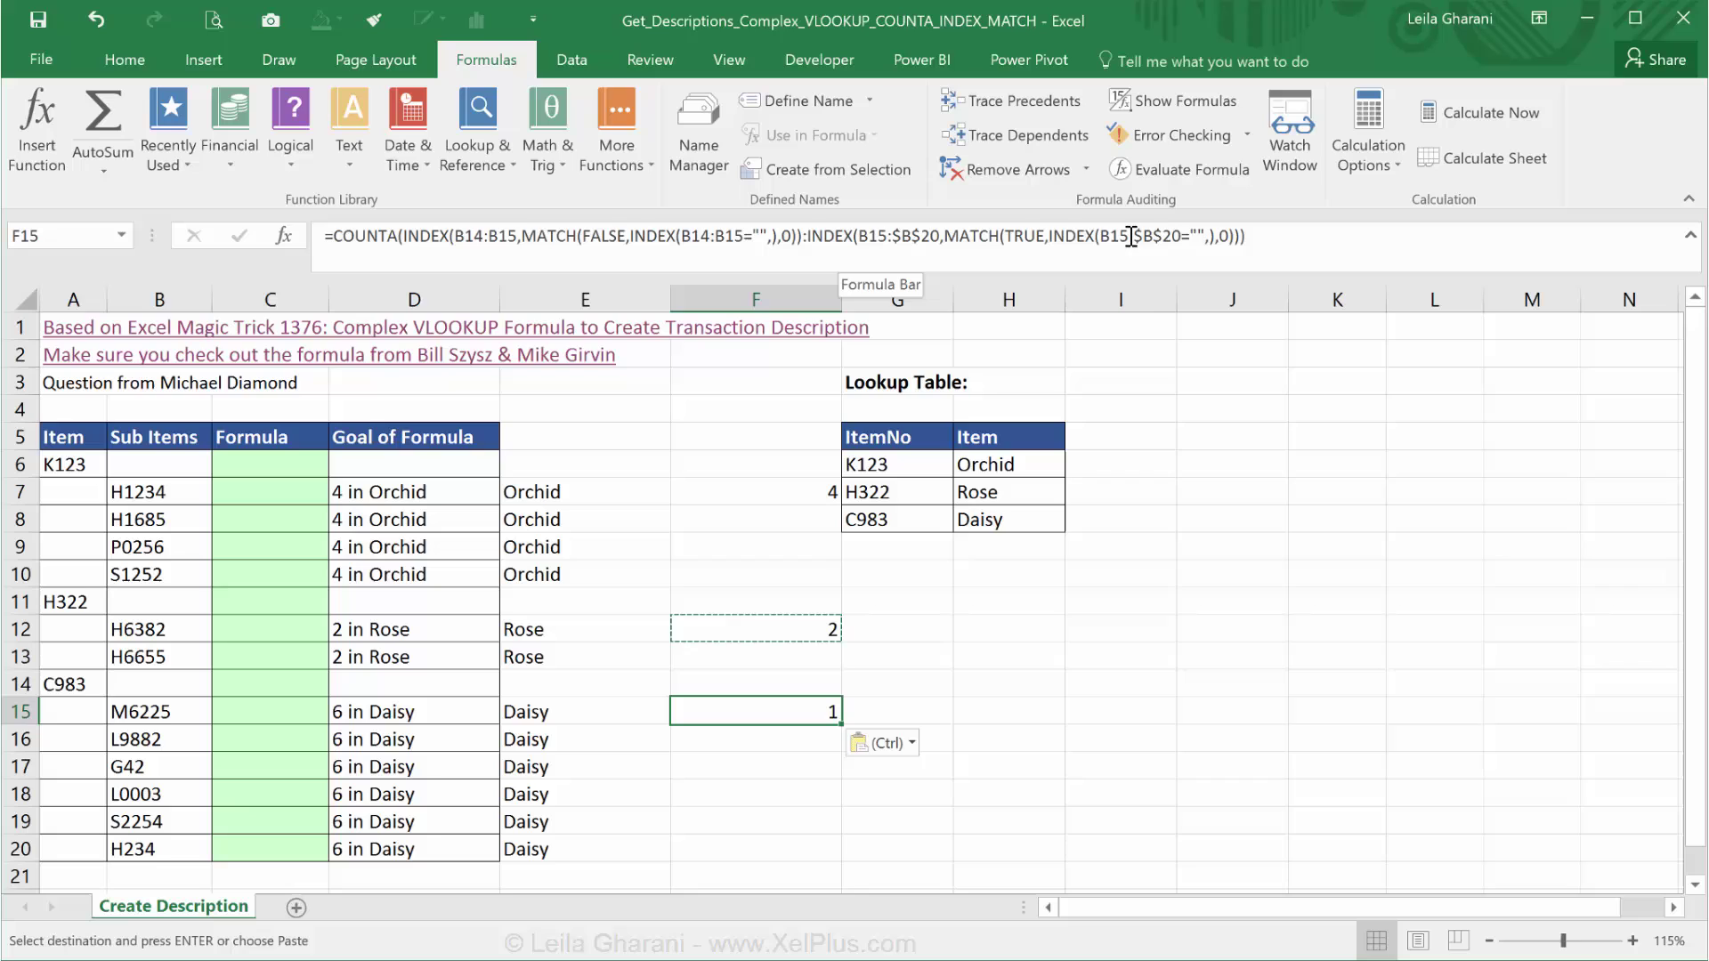
pyautogui.click(1166, 168)
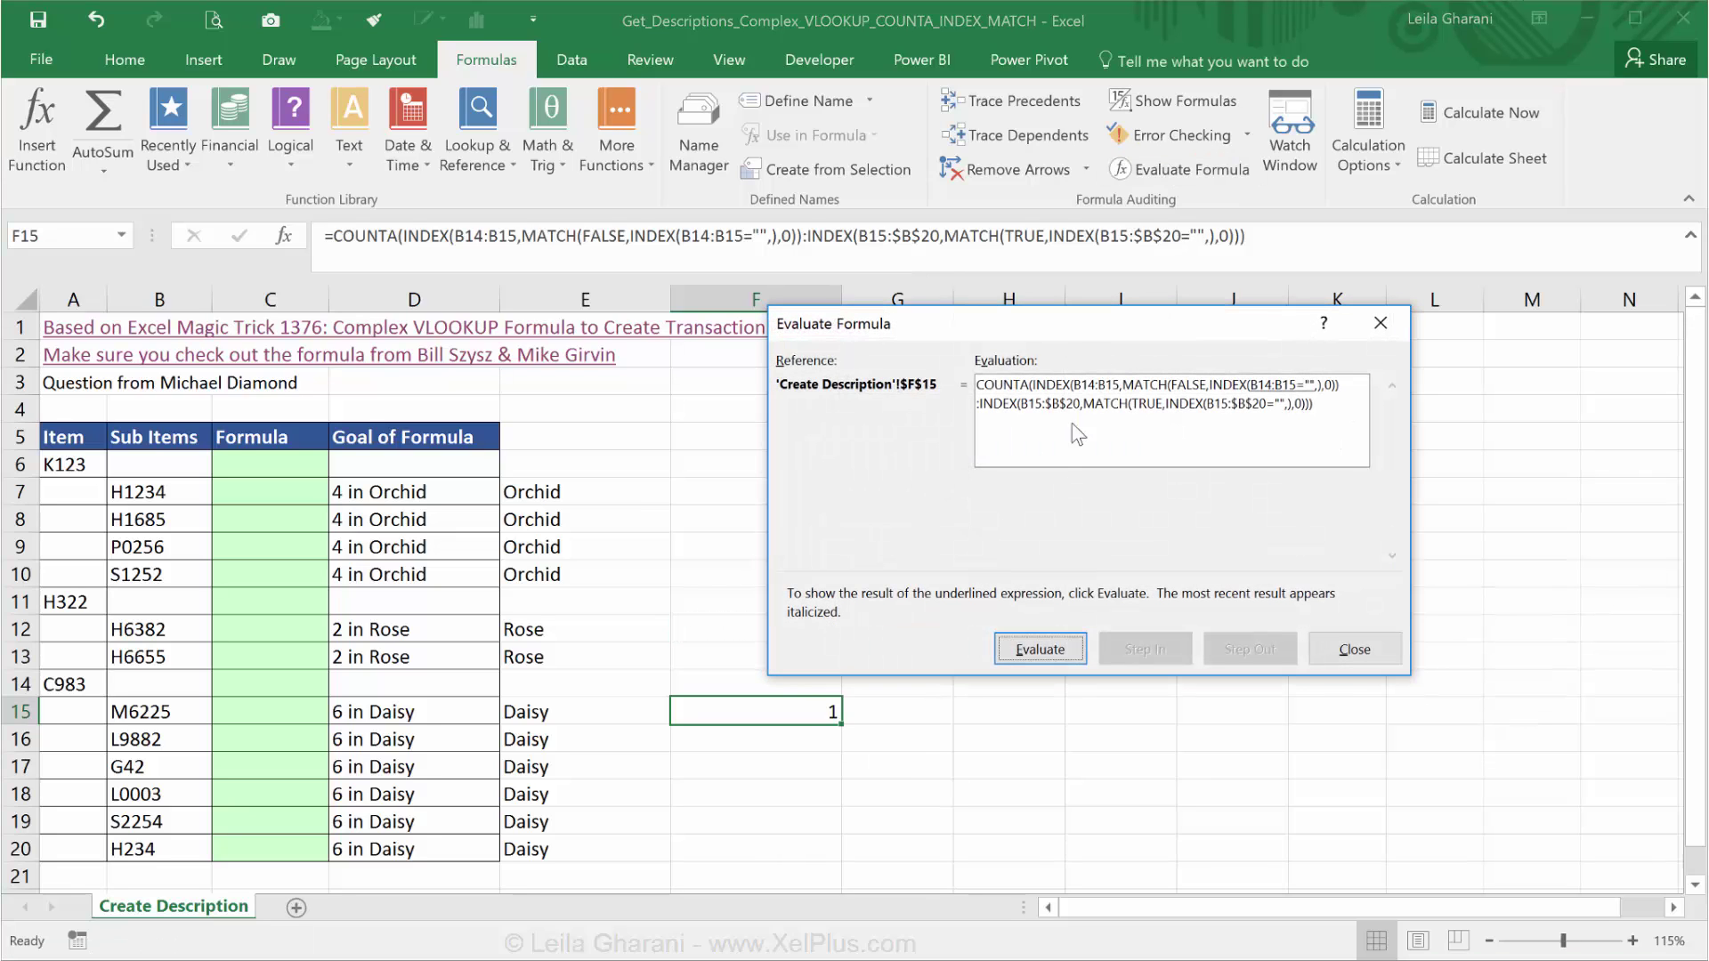
pyautogui.click(1014, 645)
pyautogui.click(1015, 650)
pyautogui.click(1017, 655)
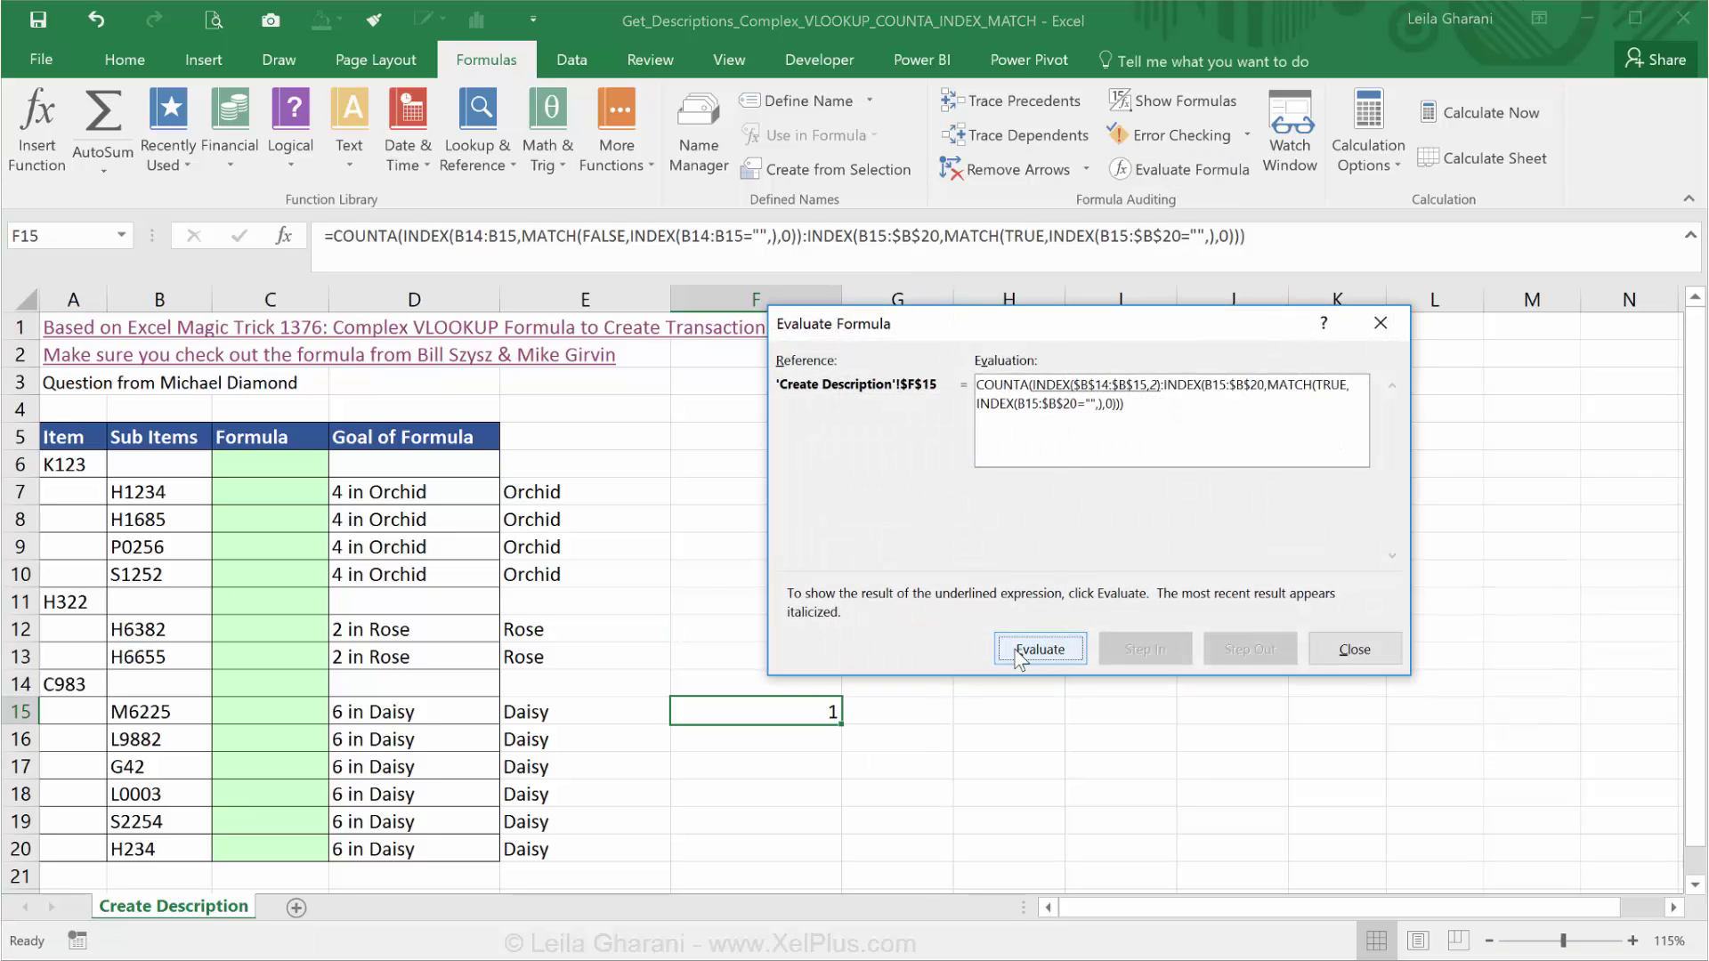
pyautogui.click(1017, 654)
pyautogui.click(1017, 654)
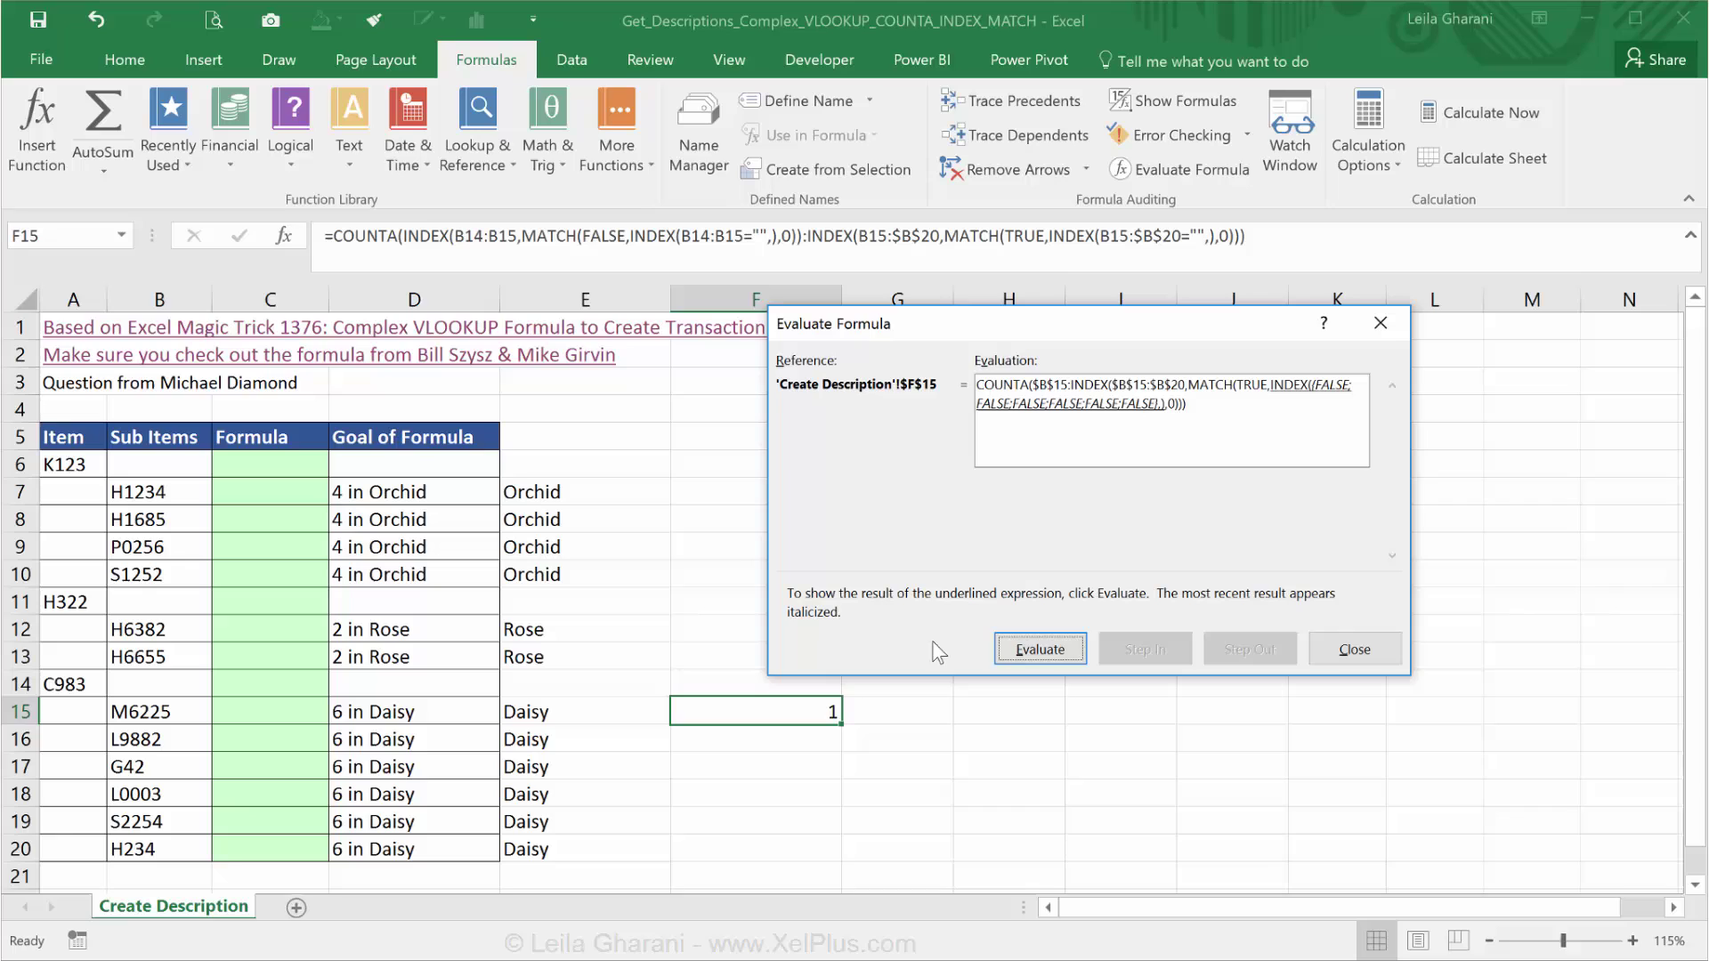
pyautogui.click(1029, 657)
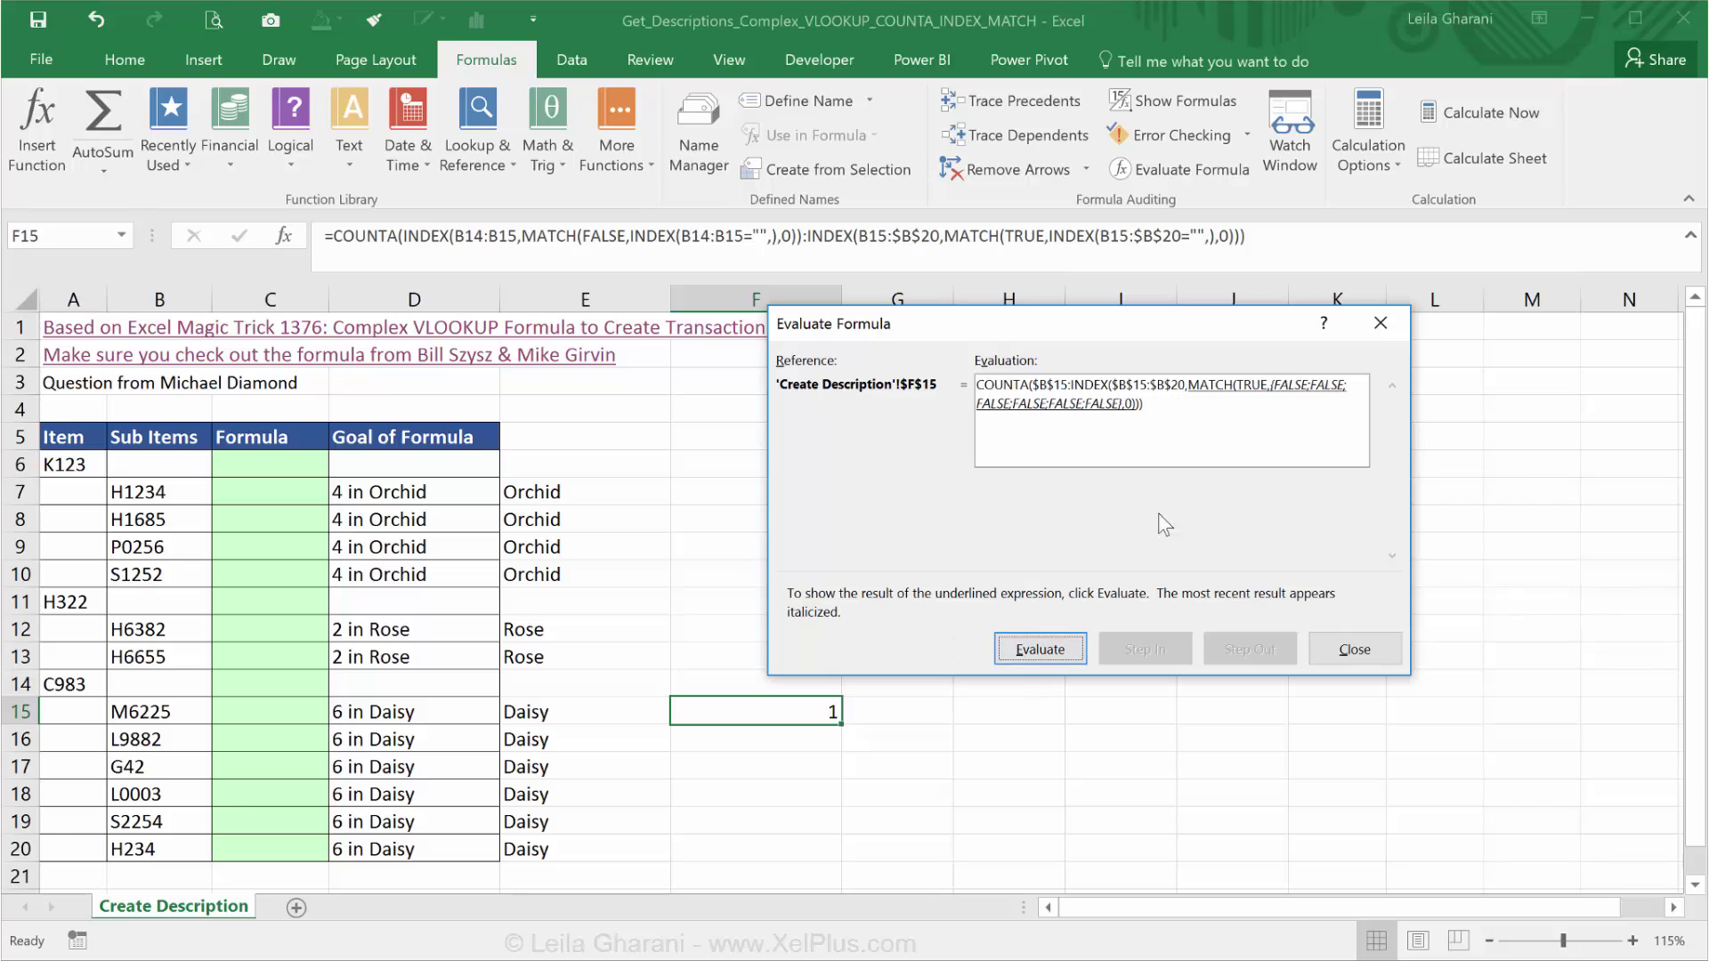
pyautogui.click(1018, 657)
pyautogui.click(1019, 657)
pyautogui.click(1015, 636)
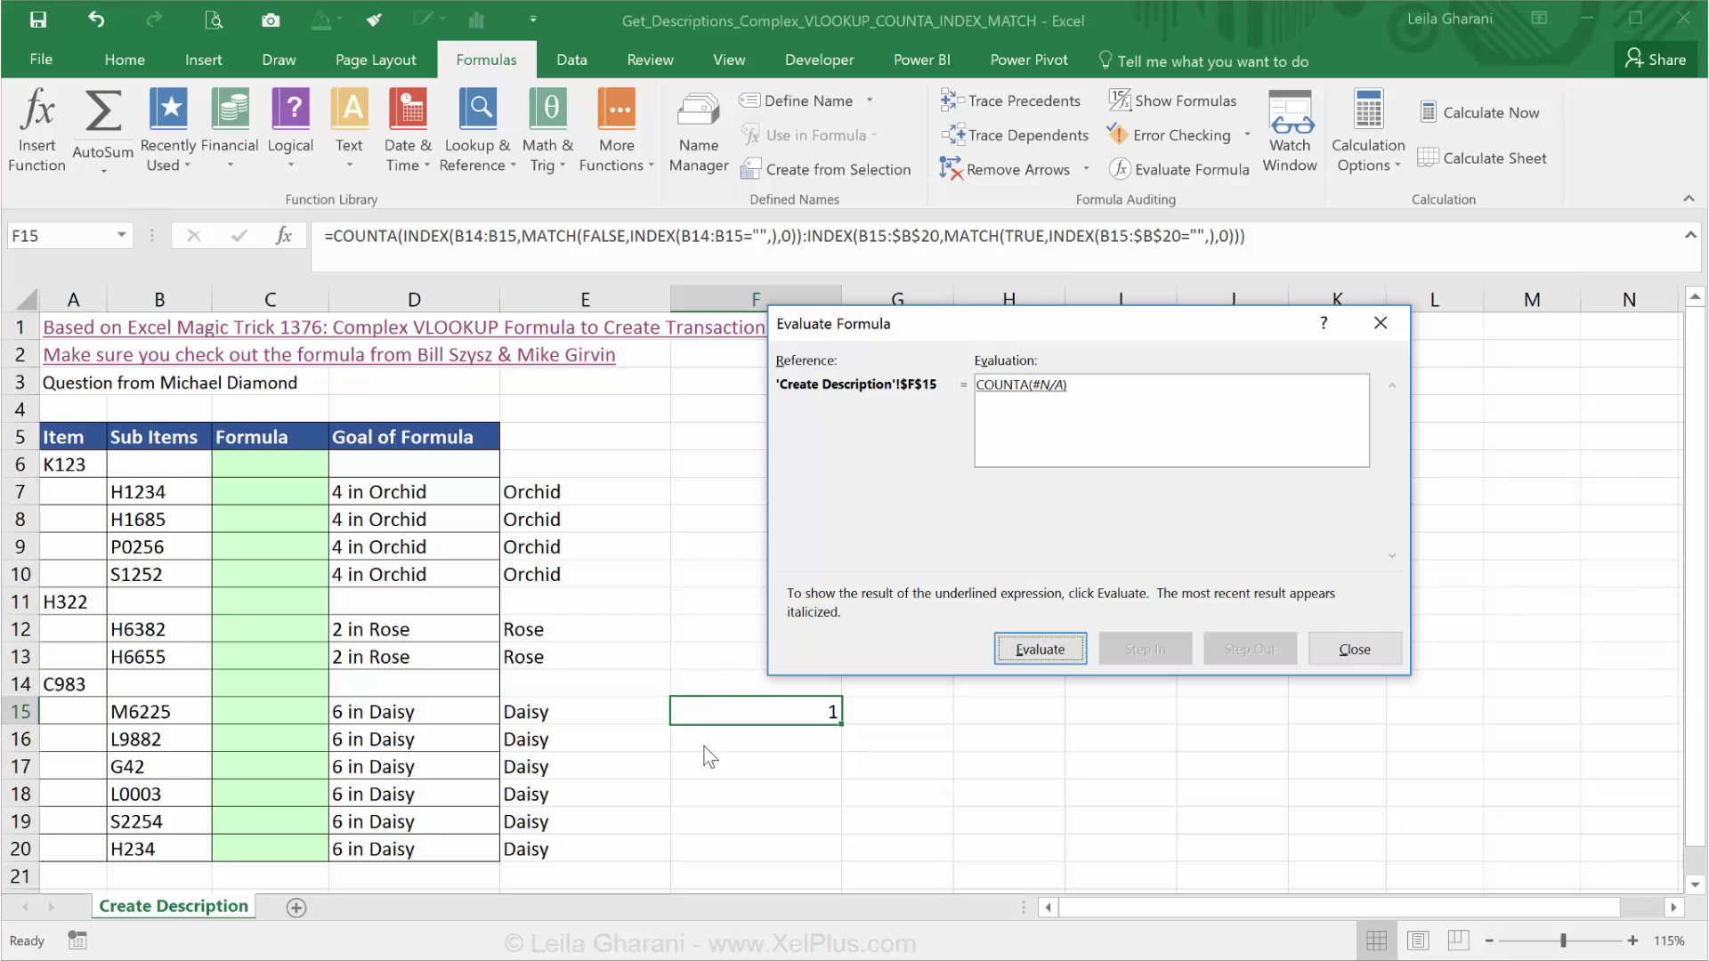
pyautogui.click(1353, 649)
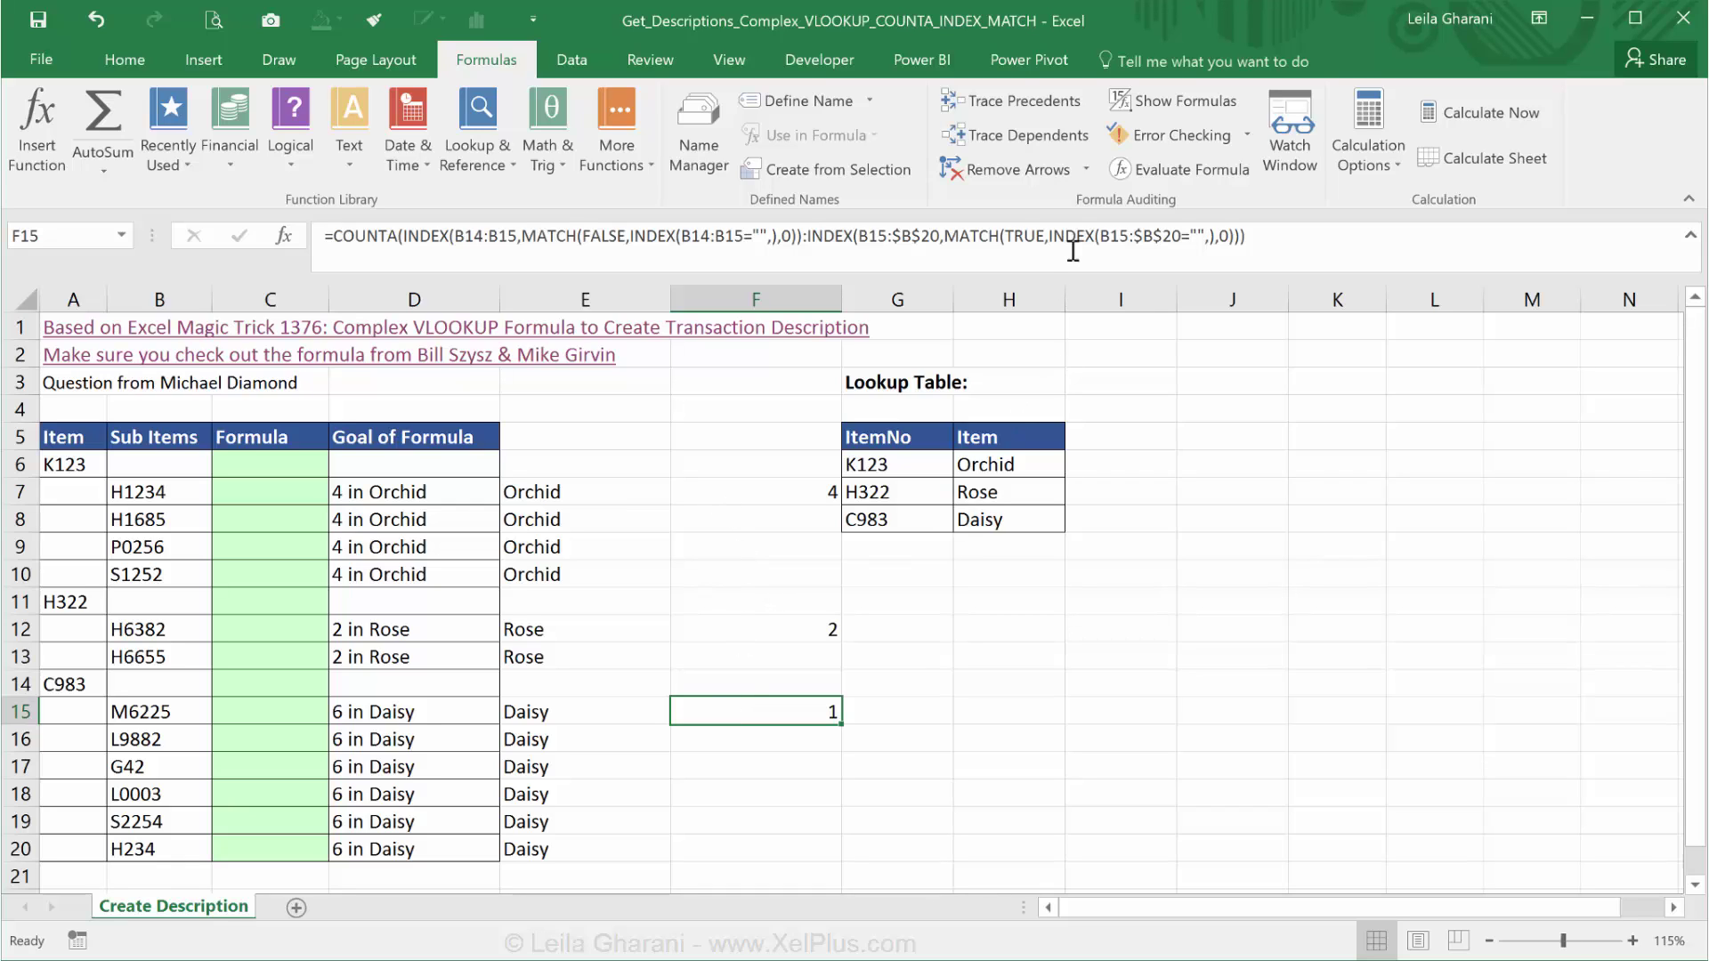
# - Change both $B$20 references in F7's formula to $B$21
pyautogui.click(797, 486)
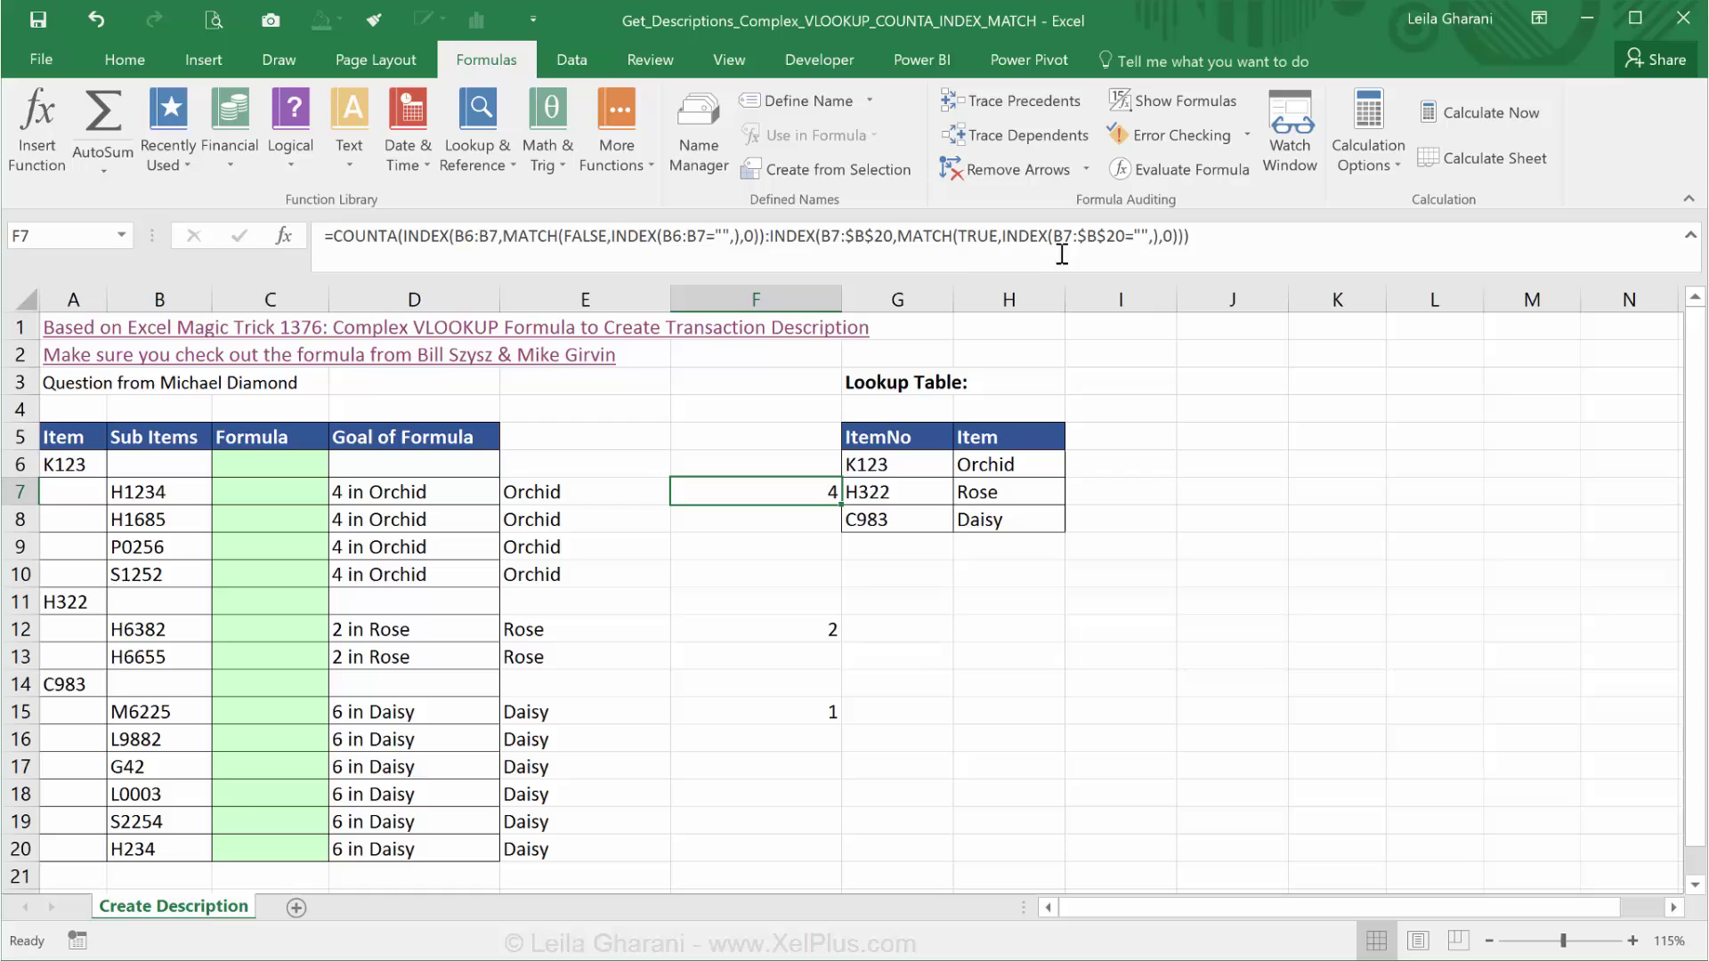
pyautogui.click(898, 239)
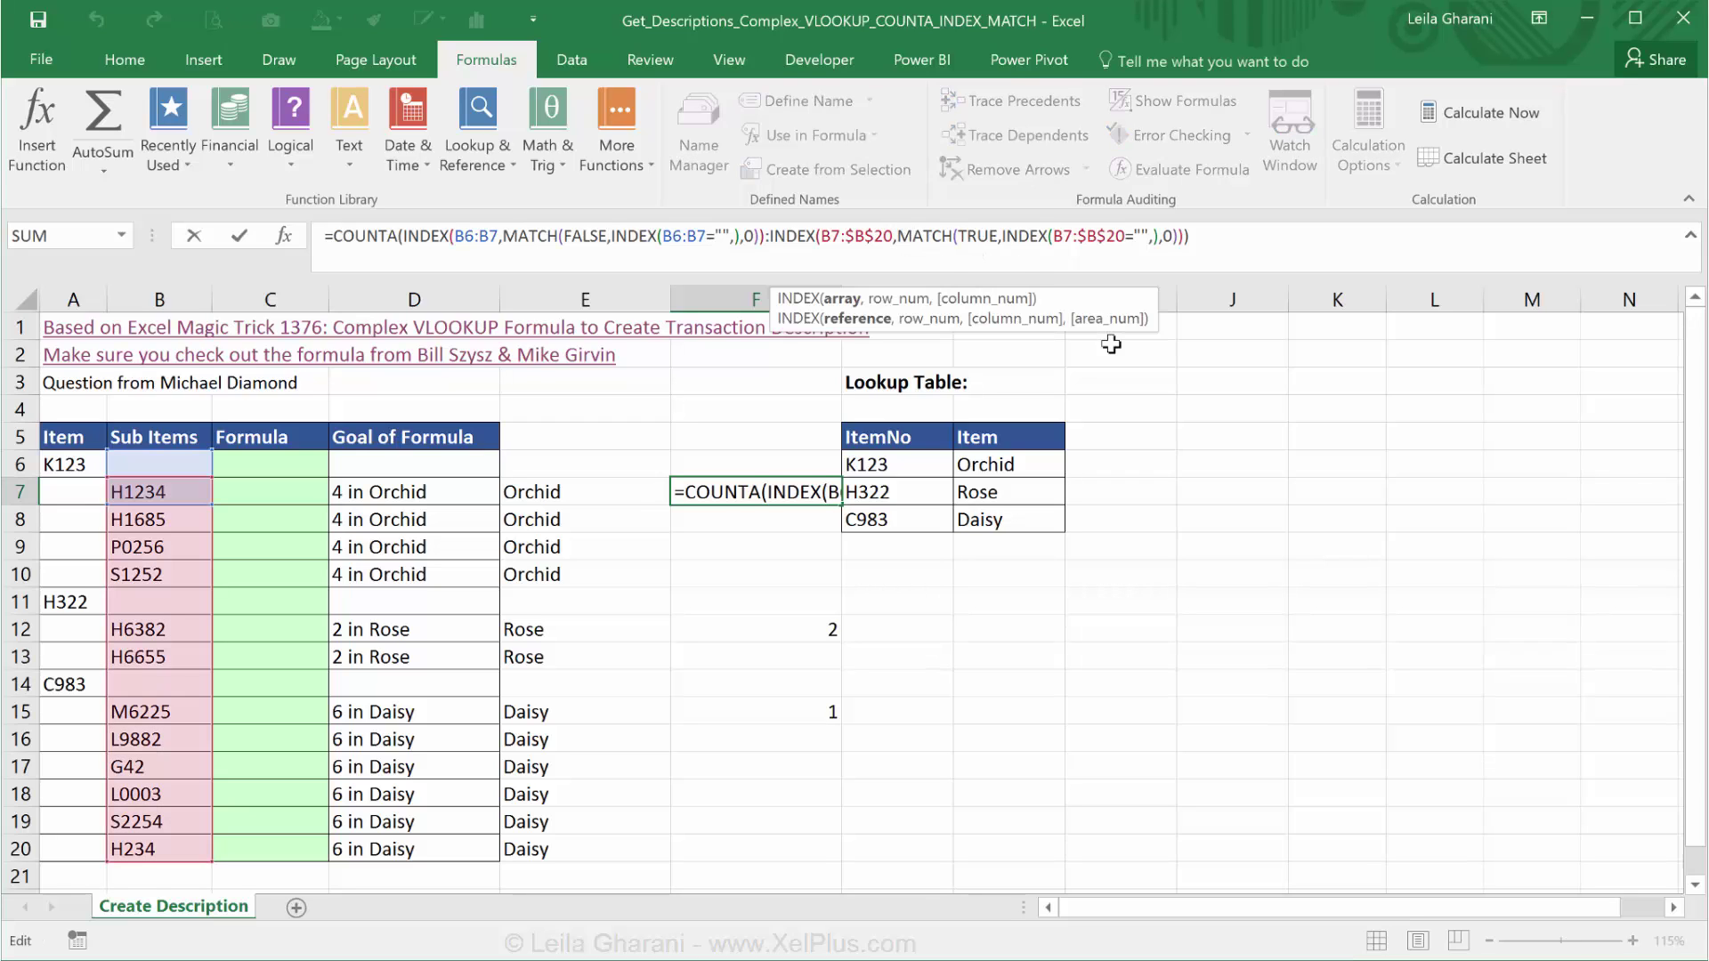
pyautogui.press('BackSpace')
pyautogui.write('1')
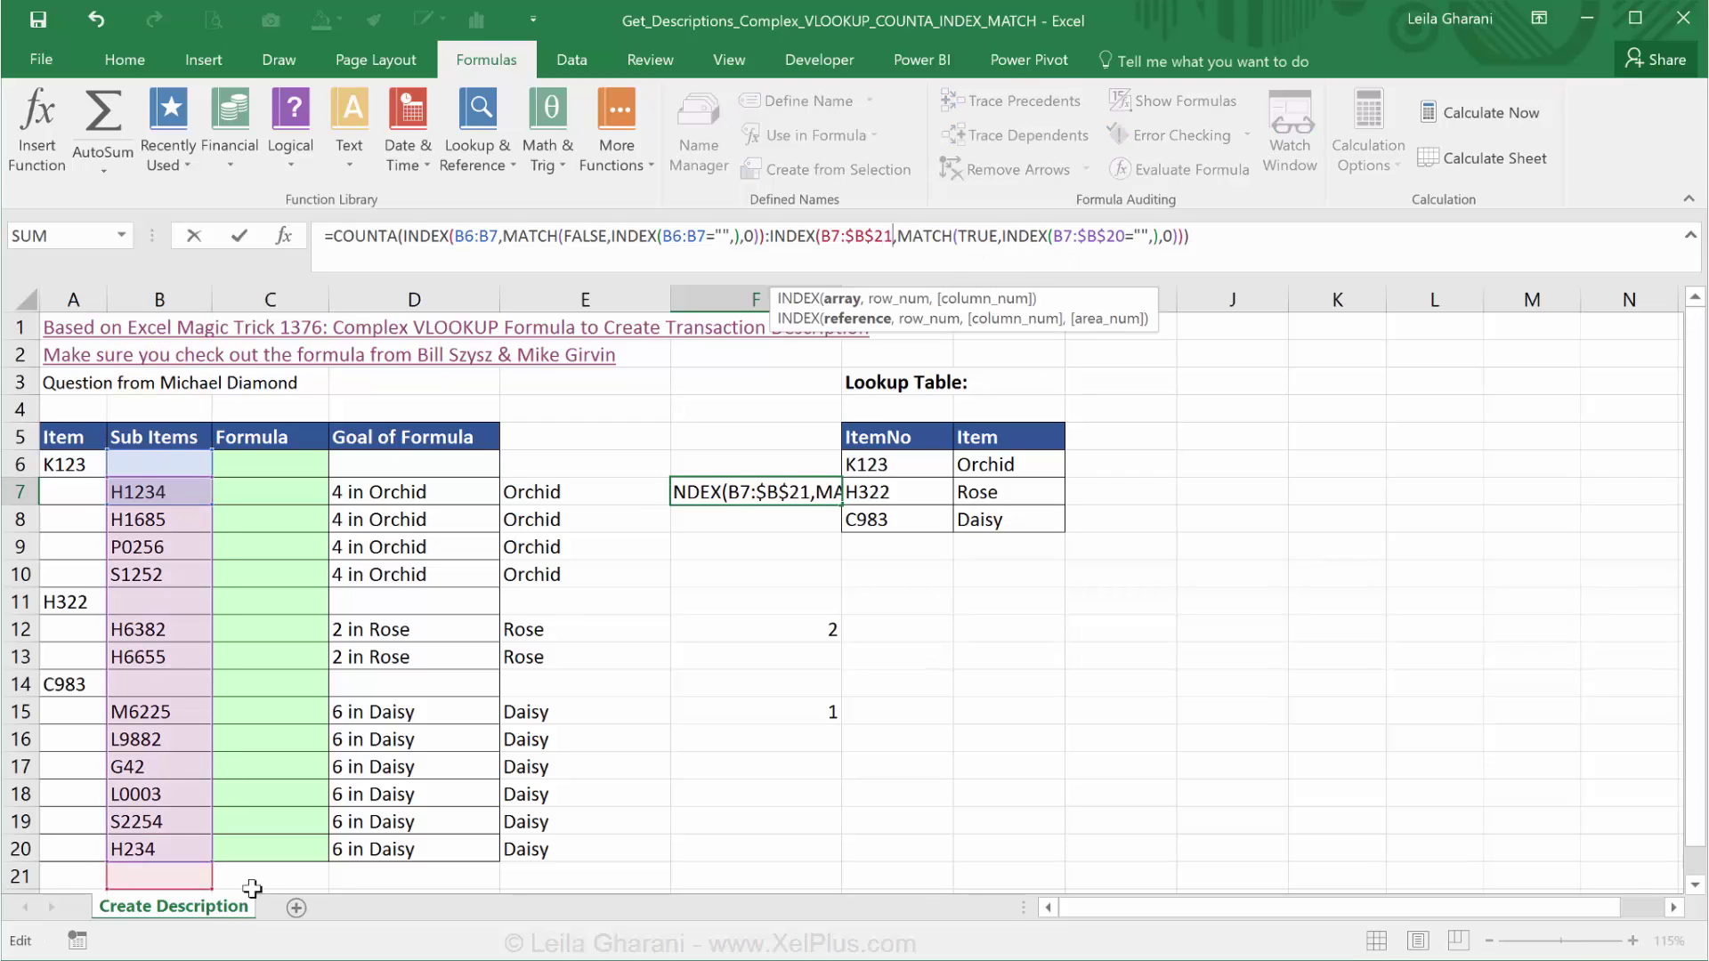
pyautogui.click(1127, 242)
pyautogui.press('BackSpace')
pyautogui.write('1')
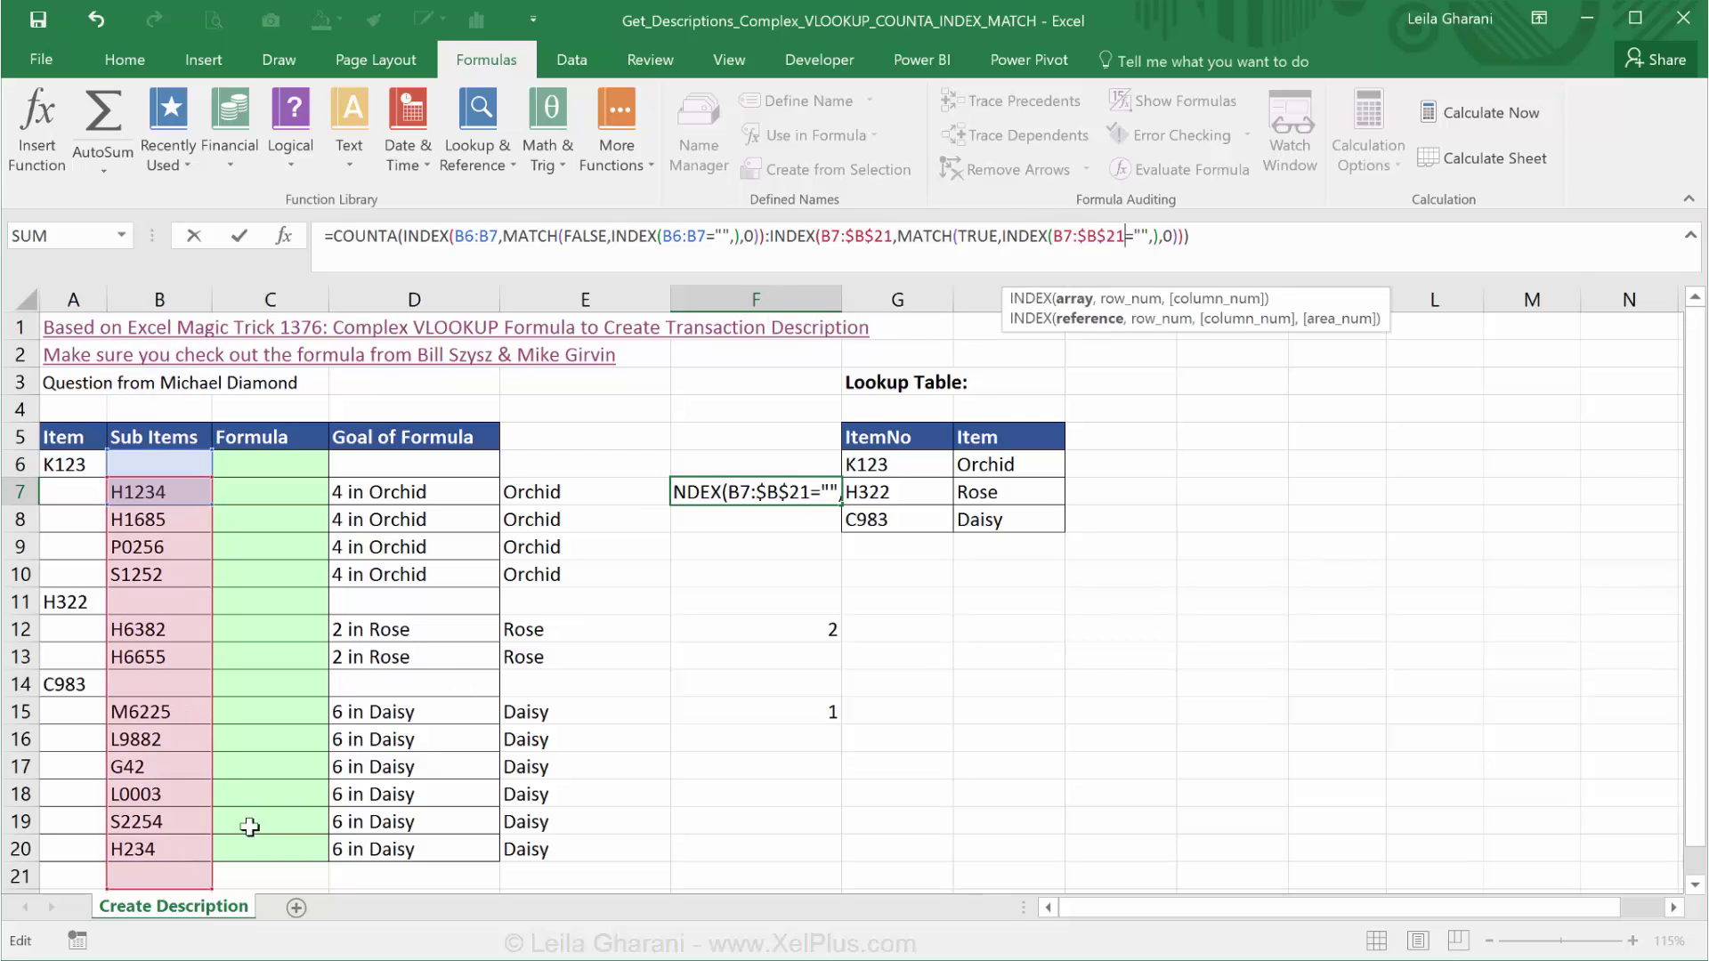
pyautogui.hotkey('ctrl', 'Return')
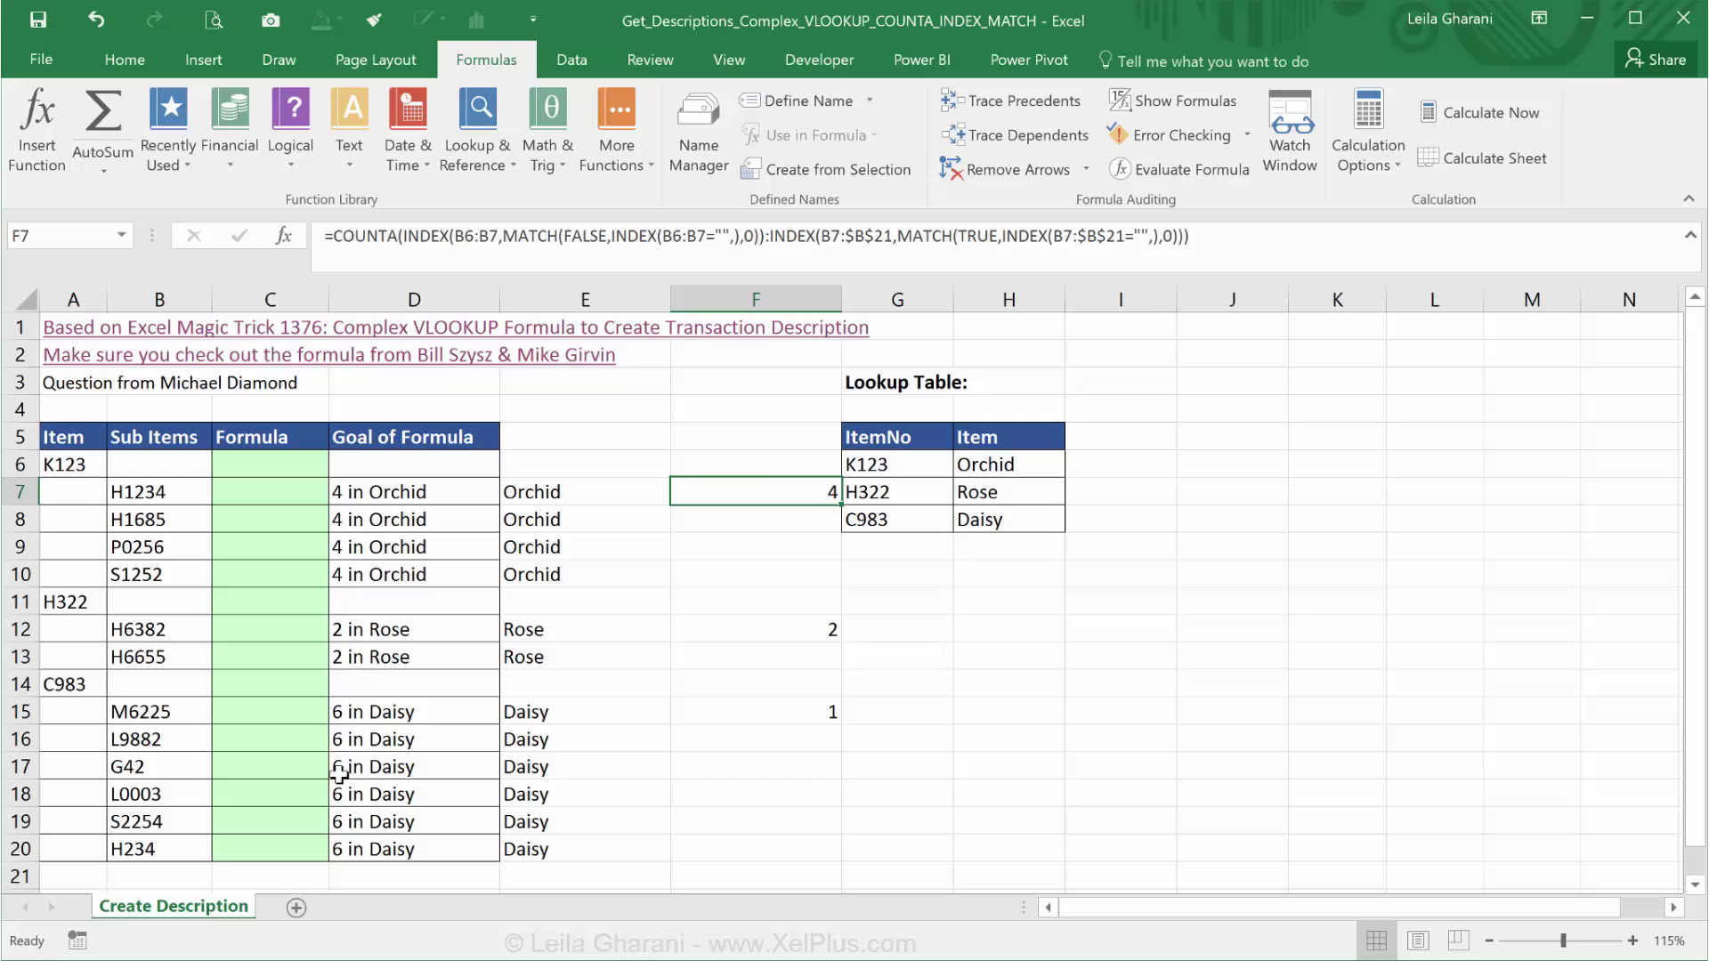
# - Copy the updated F7 formula into F12 and F15, making Daisy's count 6
pyautogui.hotkey('ctrl', 'c')
pyautogui.click(724, 628)
pyautogui.keyDown('ctrl'); pyautogui.click(739, 712); pyautogui.keyUp('ctrl')
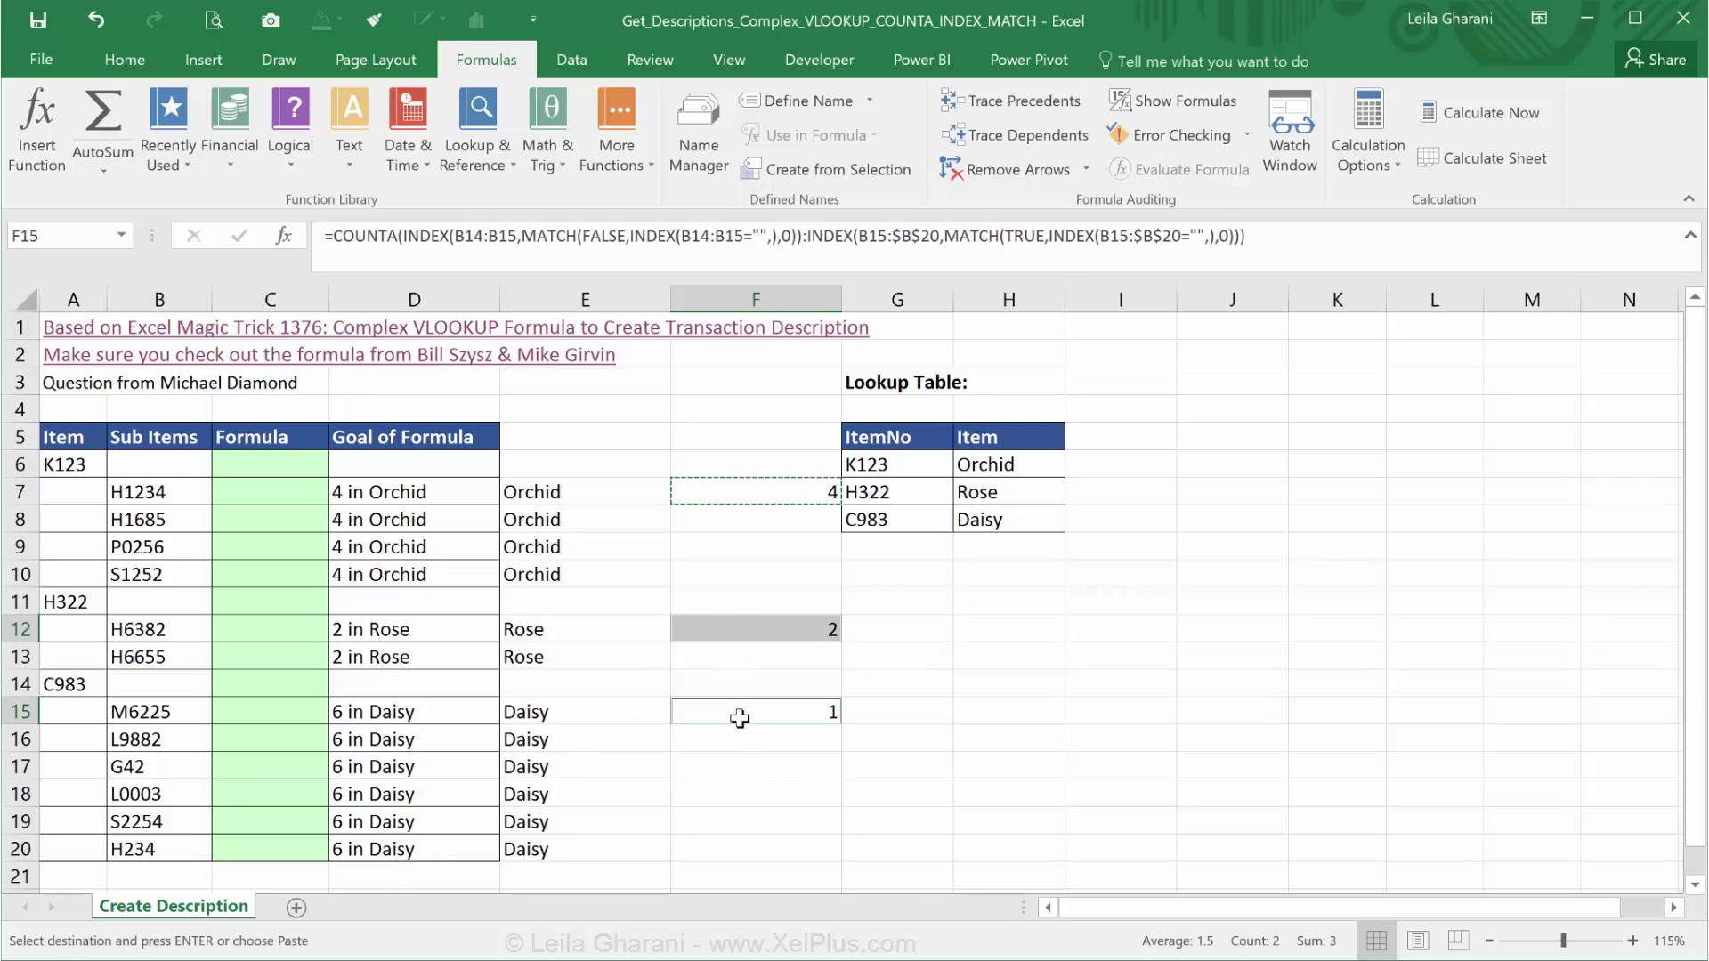
pyautogui.hotkey('ctrl', 'v')
pyautogui.click(756, 712)
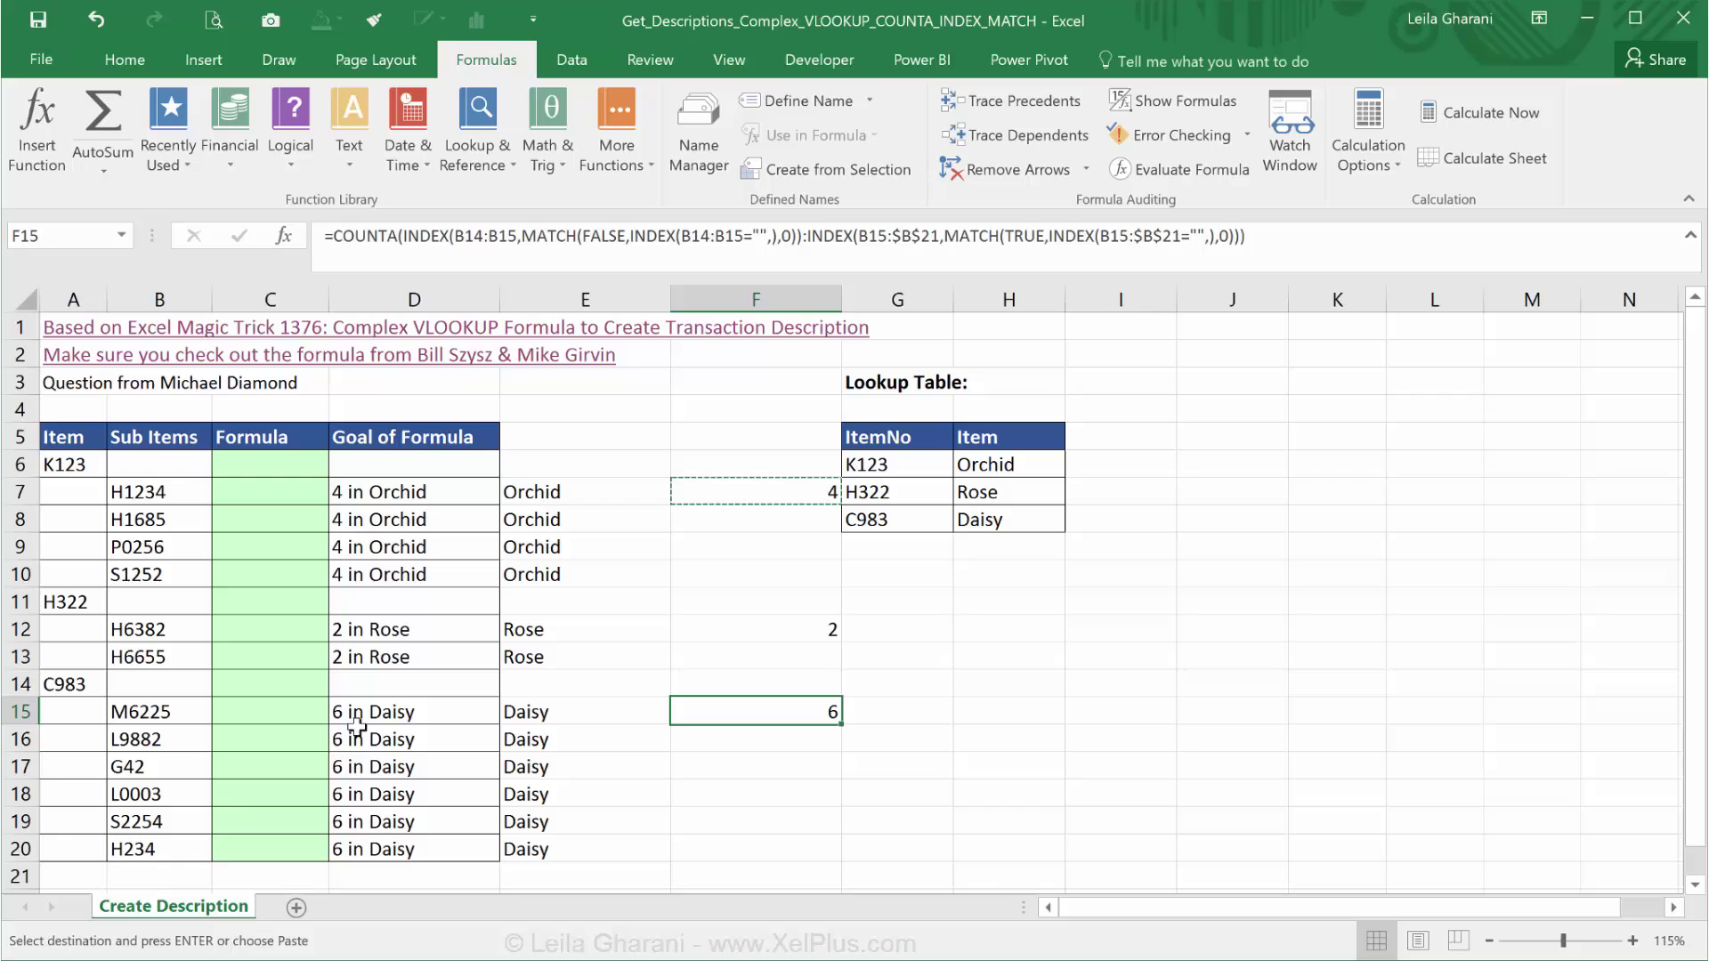
pyautogui.press('Escape')
pyautogui.click(703, 491)
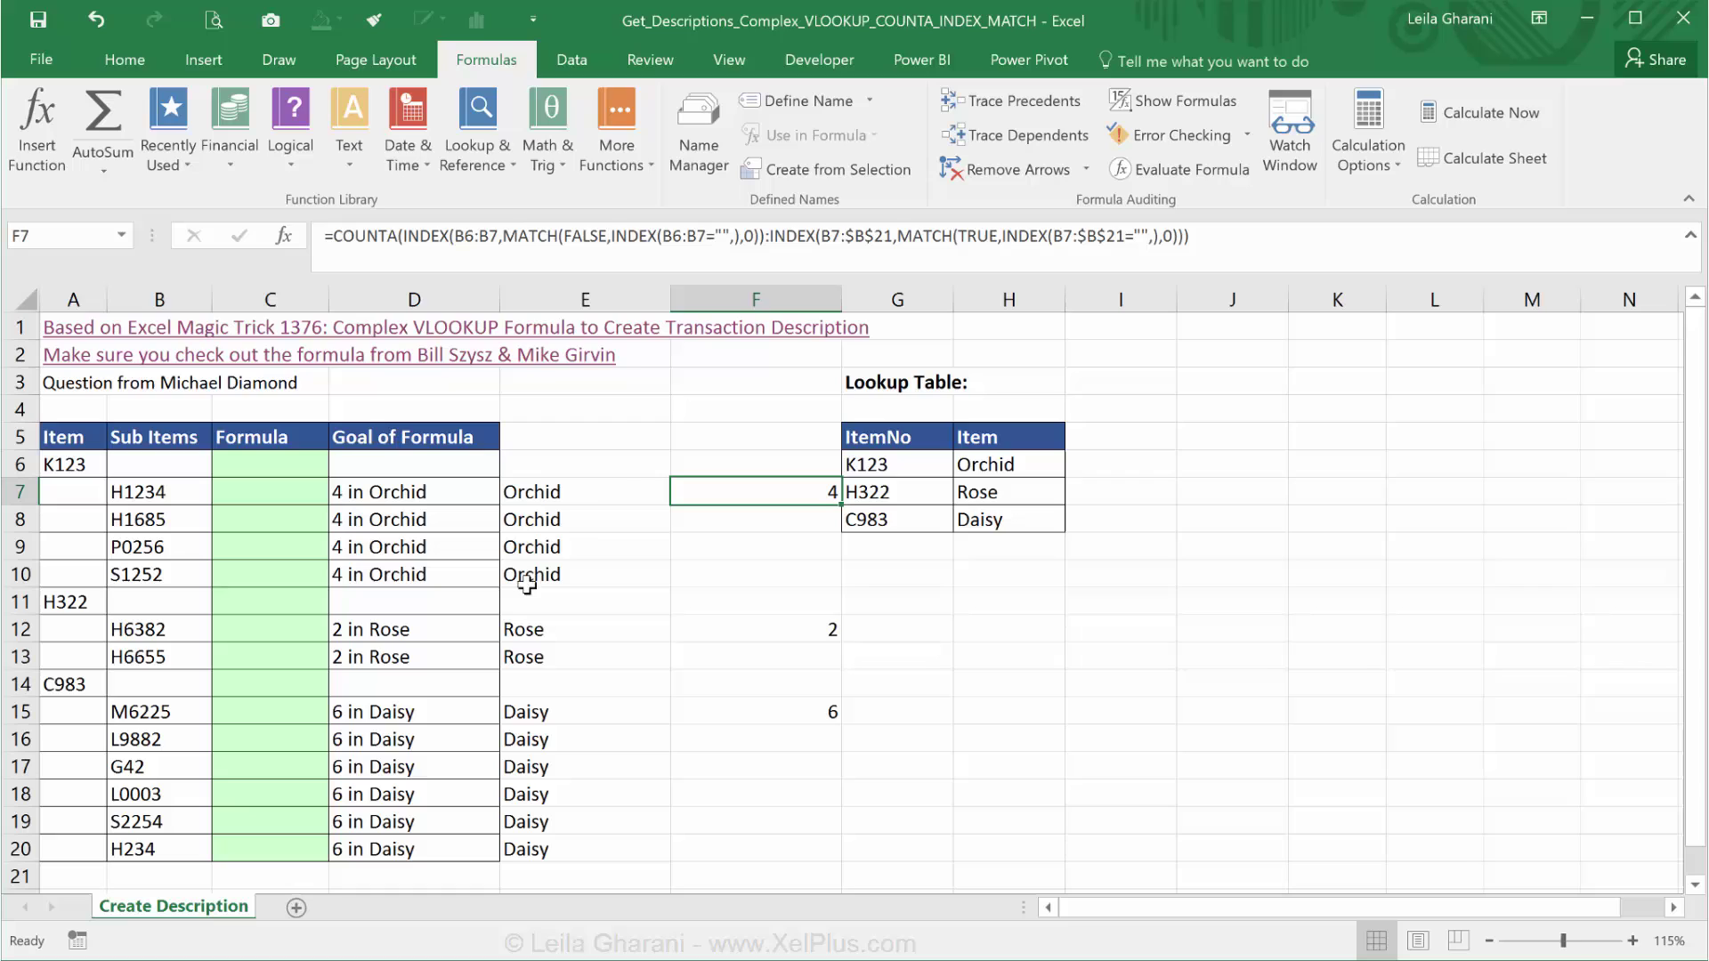
# - Revert both $B$21 references in F7 to $B$20, then compare against F15's formula
pyautogui.click(891, 238)
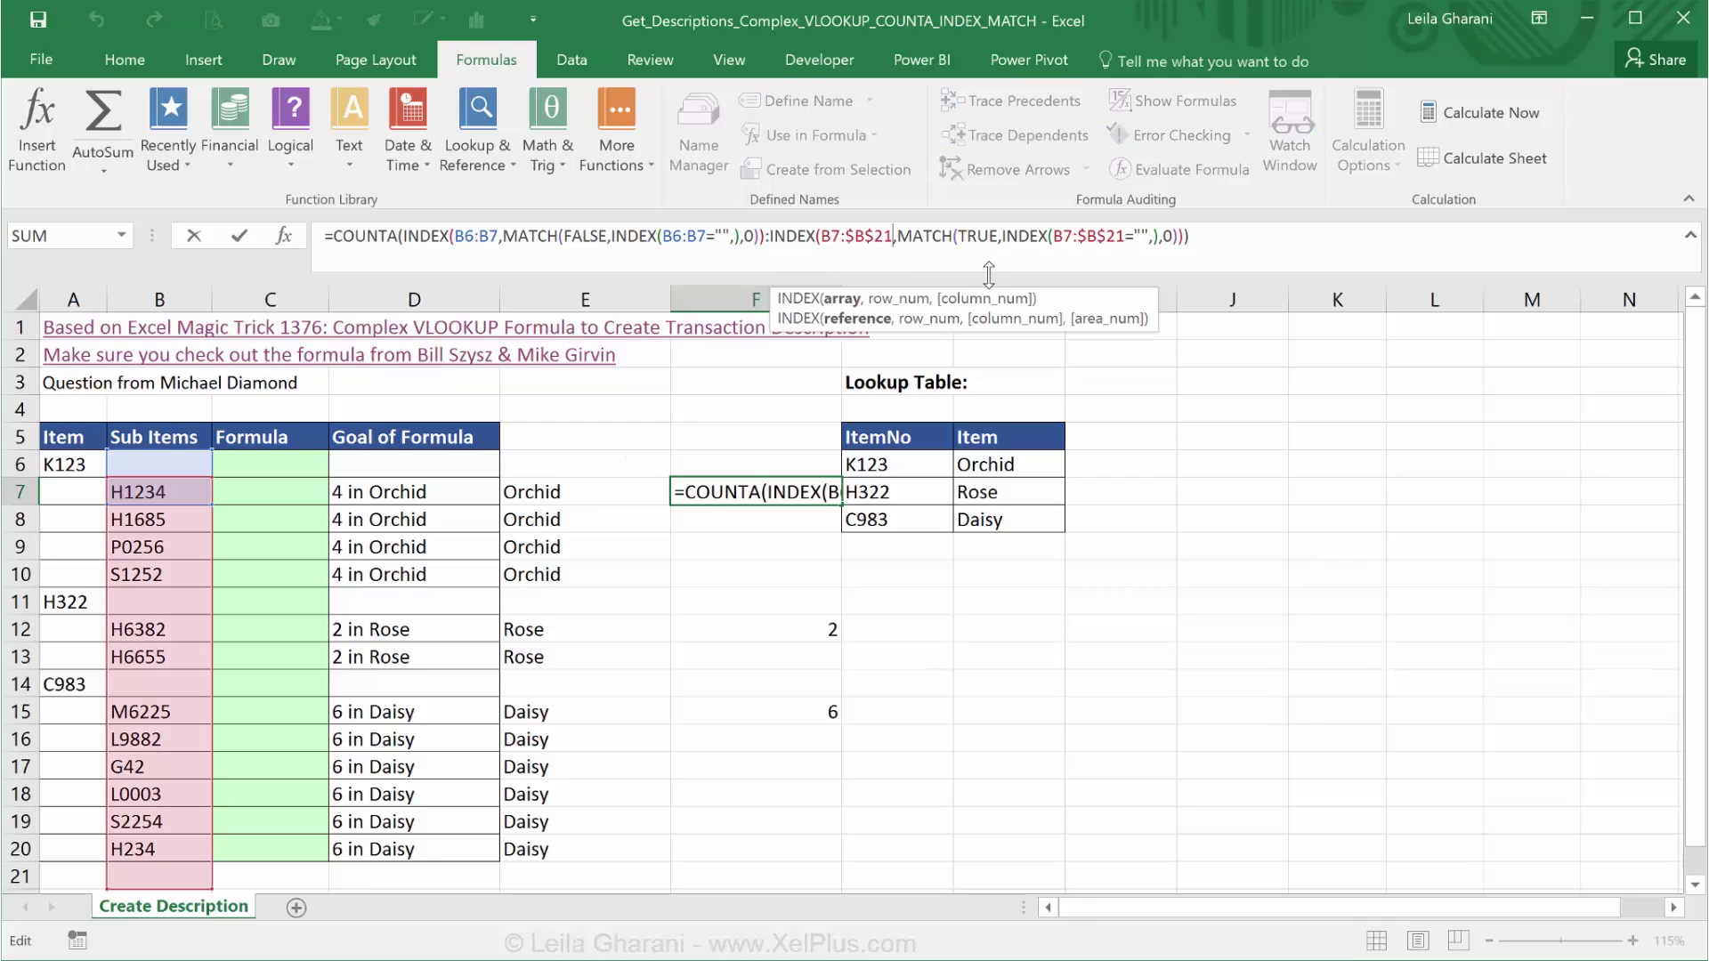
pyautogui.press('BackSpace')
pyautogui.write('0')
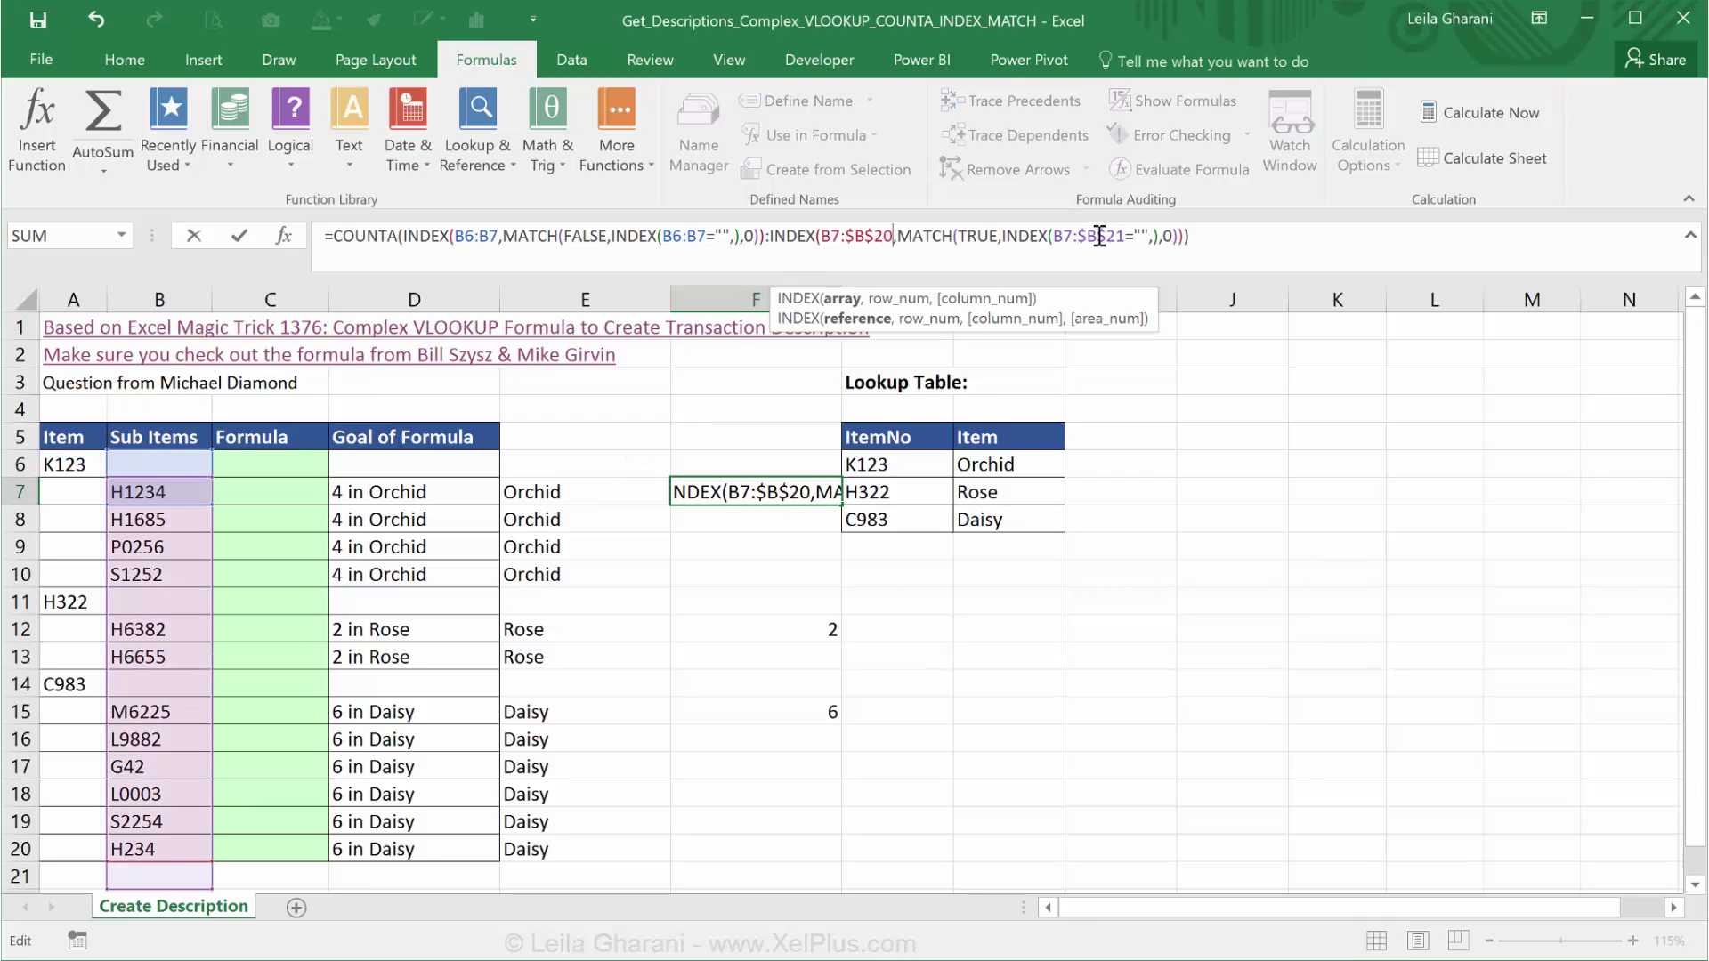
pyautogui.press('BackSpace')
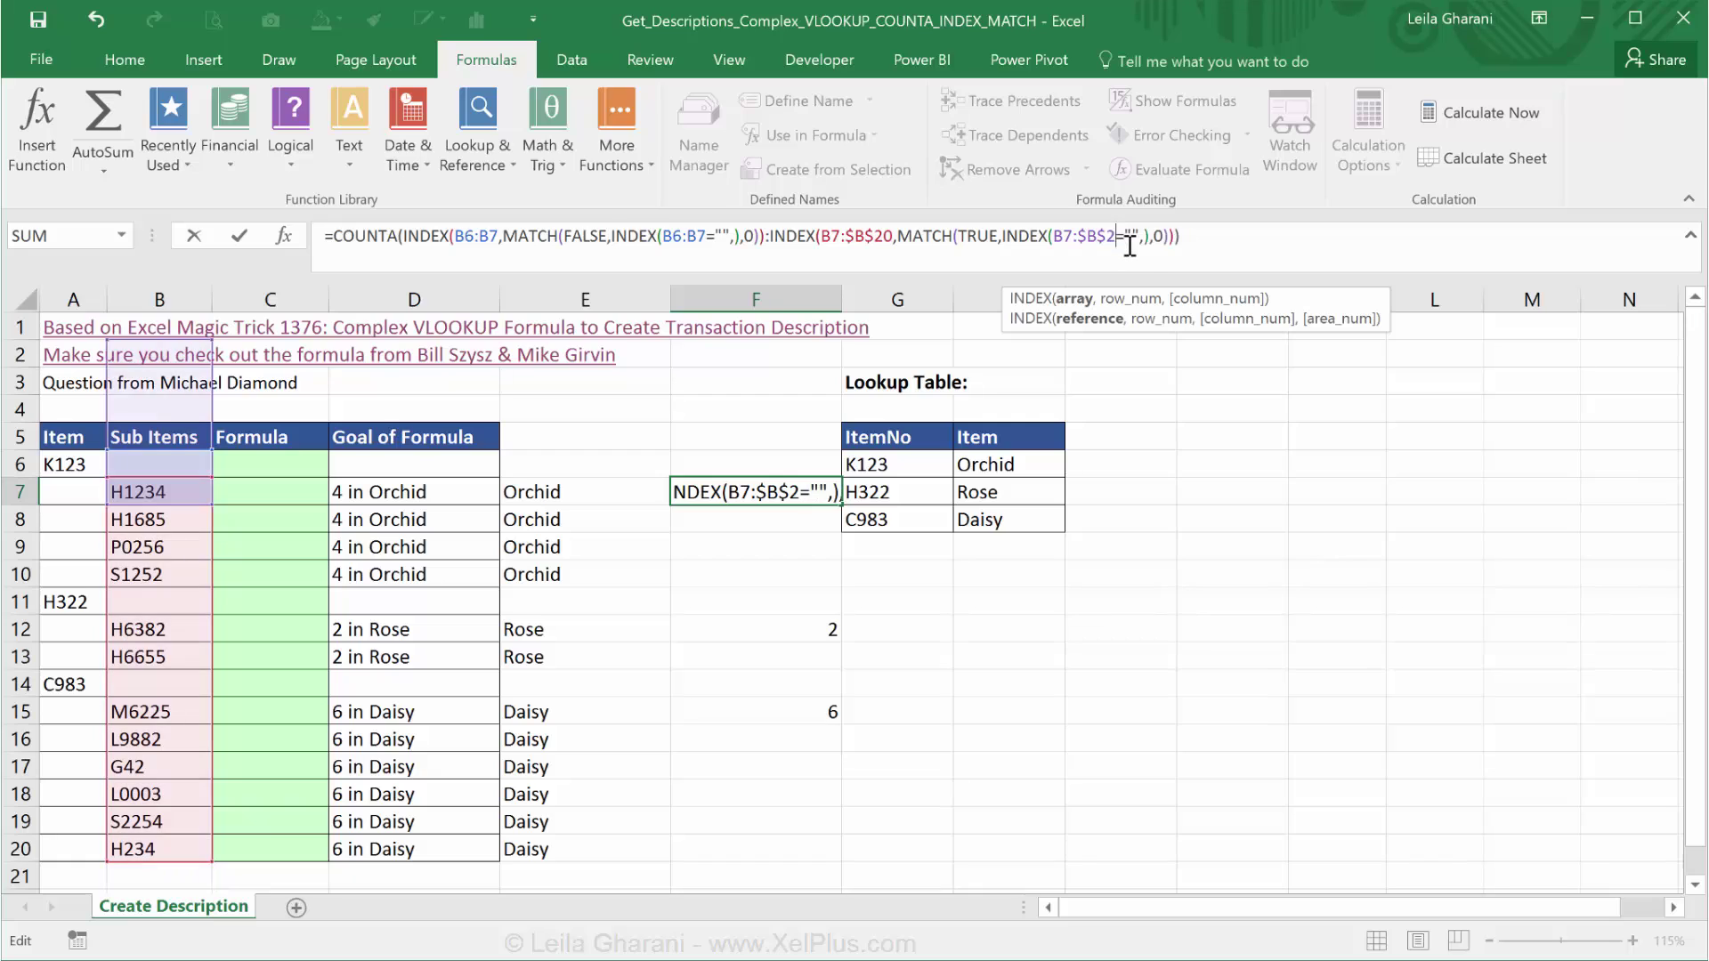
pyautogui.write('0')
pyautogui.hotkey('ctrl', 'Return')
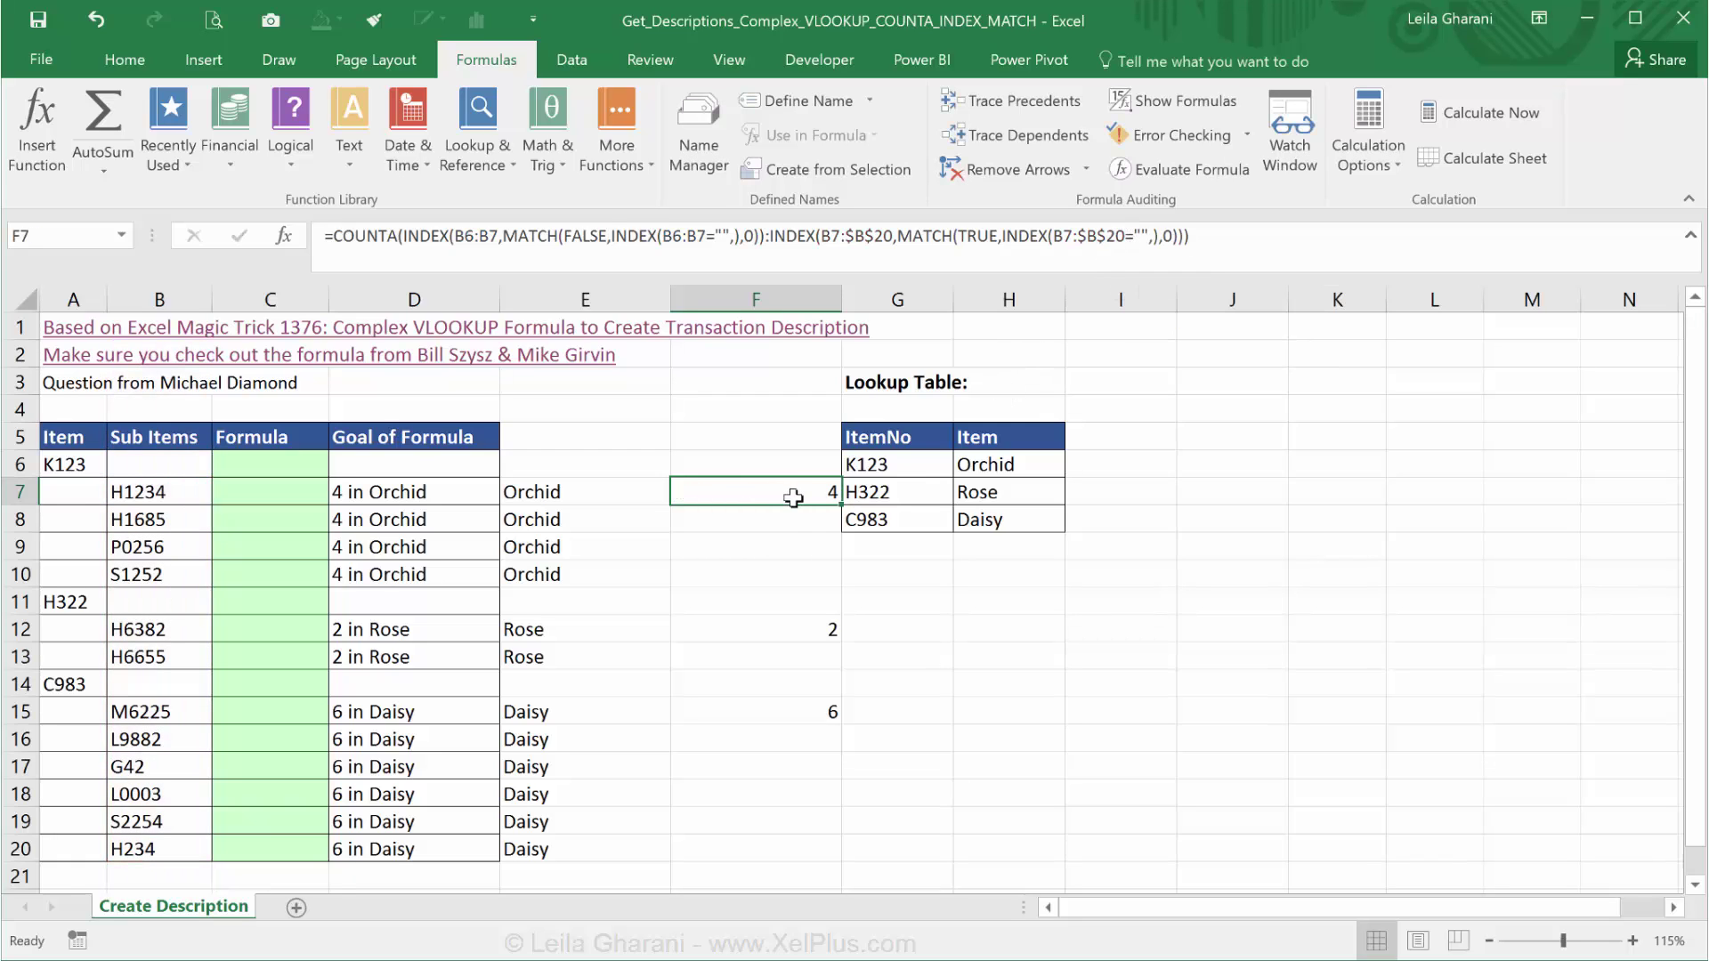
pyautogui.click(785, 703)
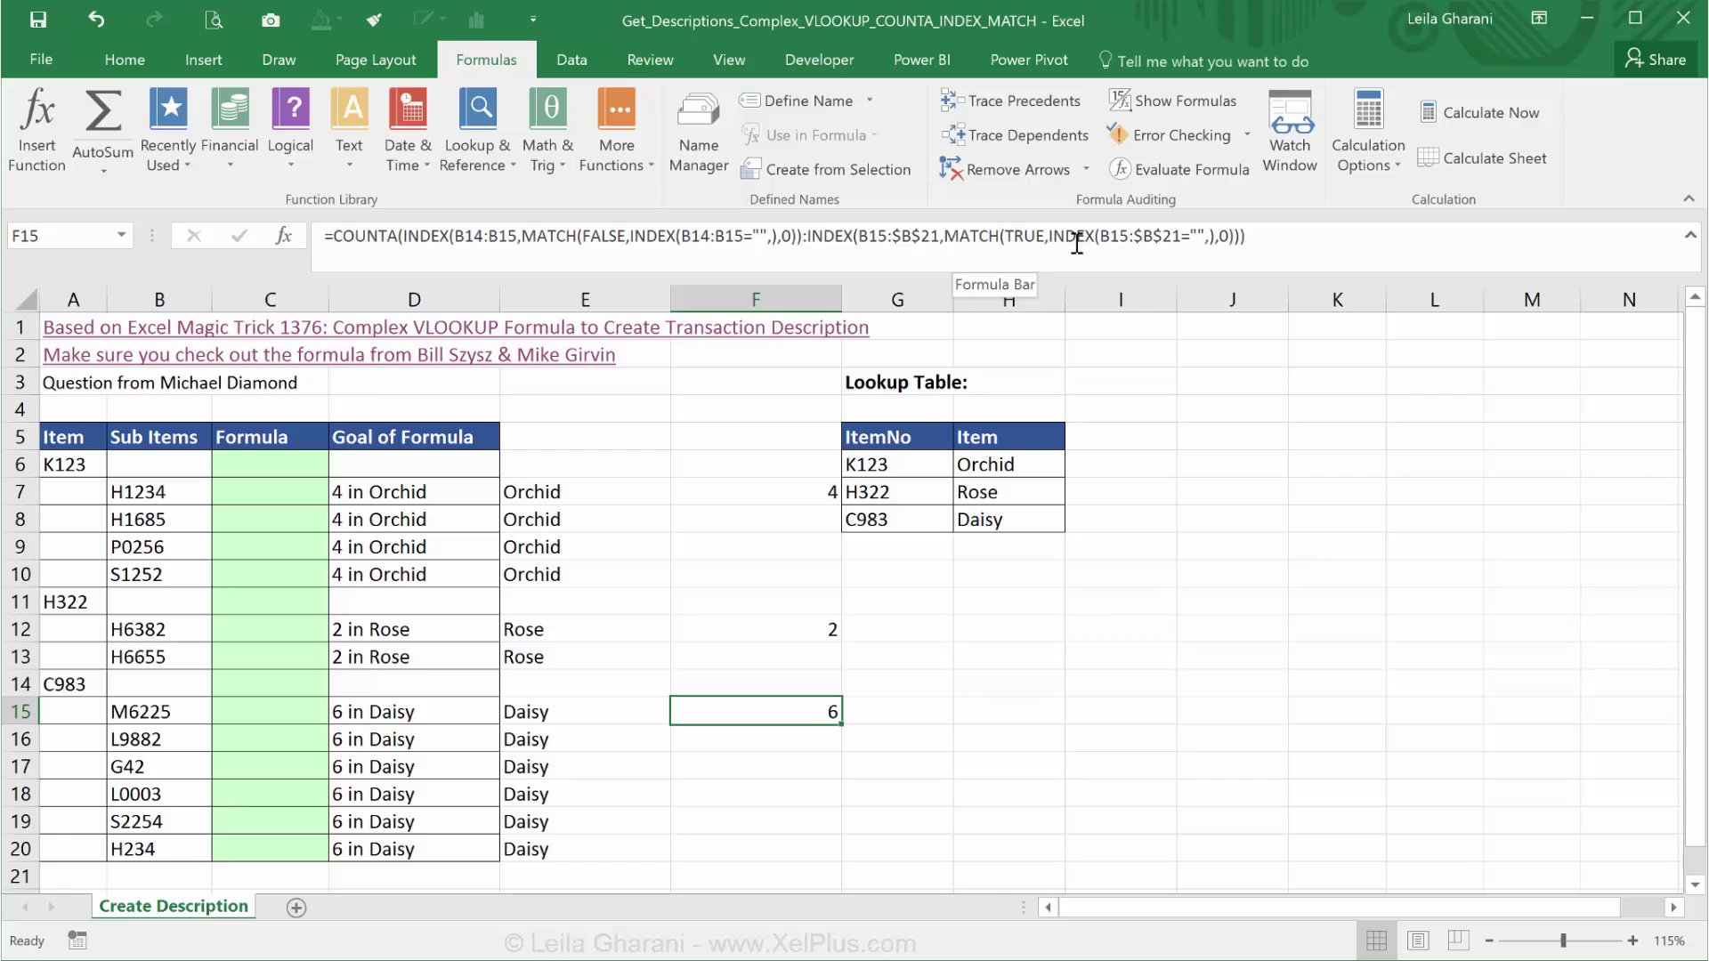
pyautogui.click(781, 496)
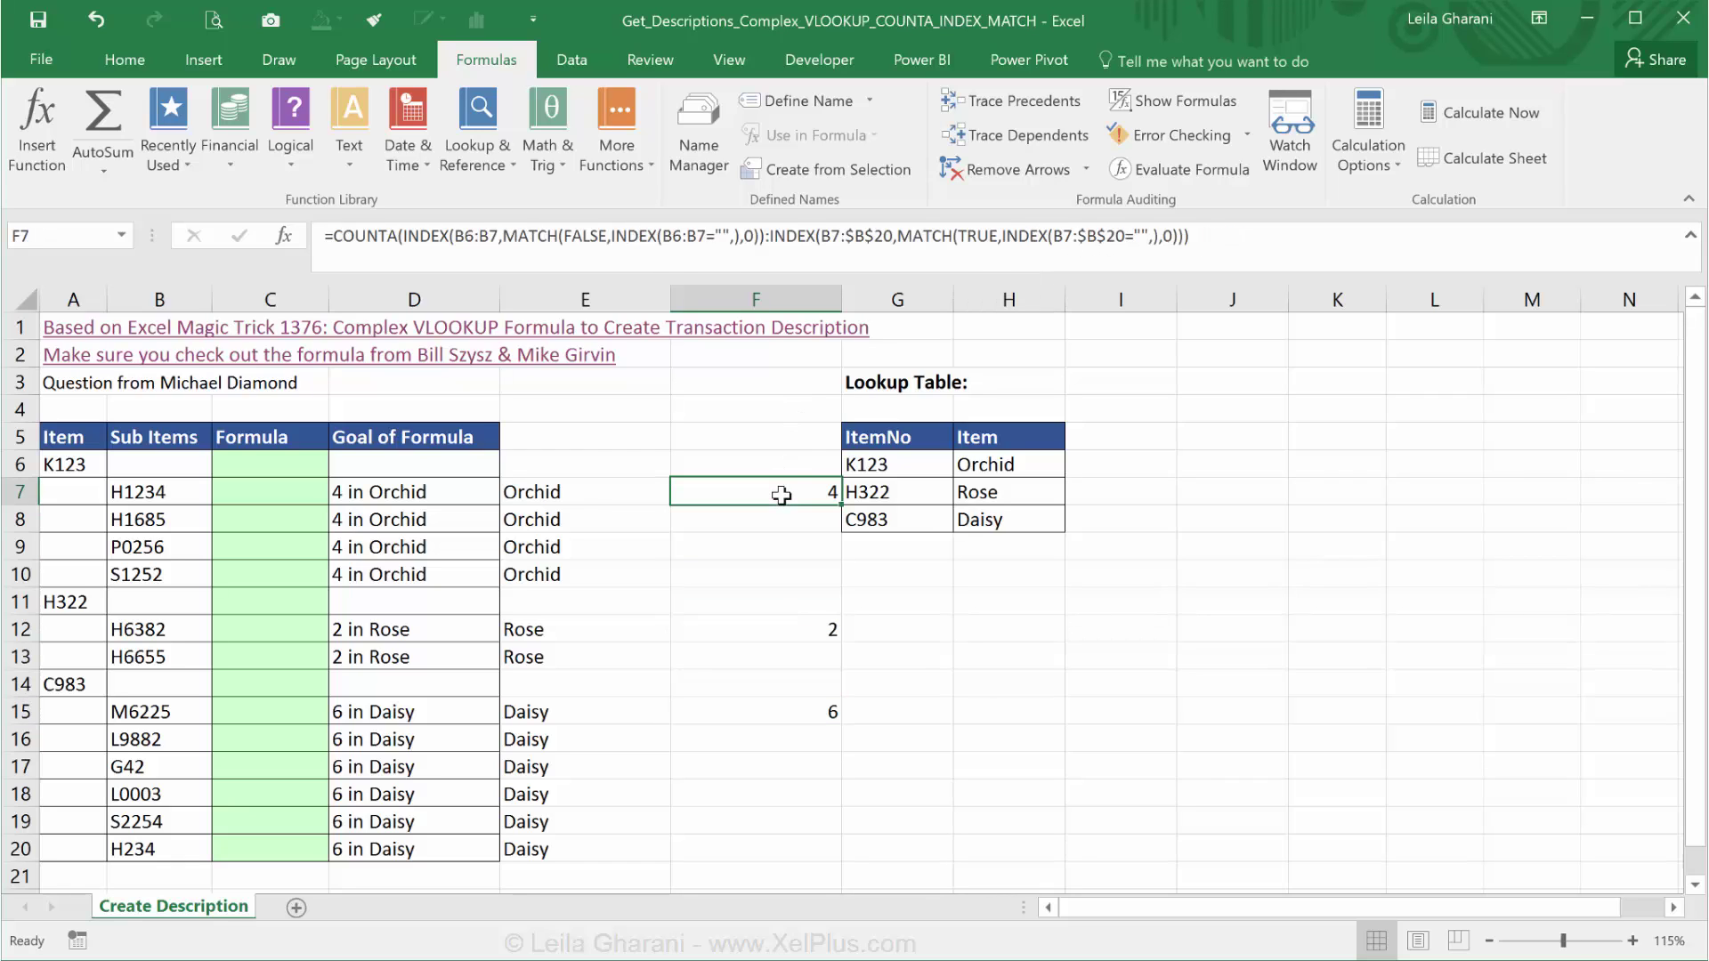
# - Insert IFERROR( before the second MATCH in F7's formula
pyautogui.click(899, 235)
pyautogui.write('ife')
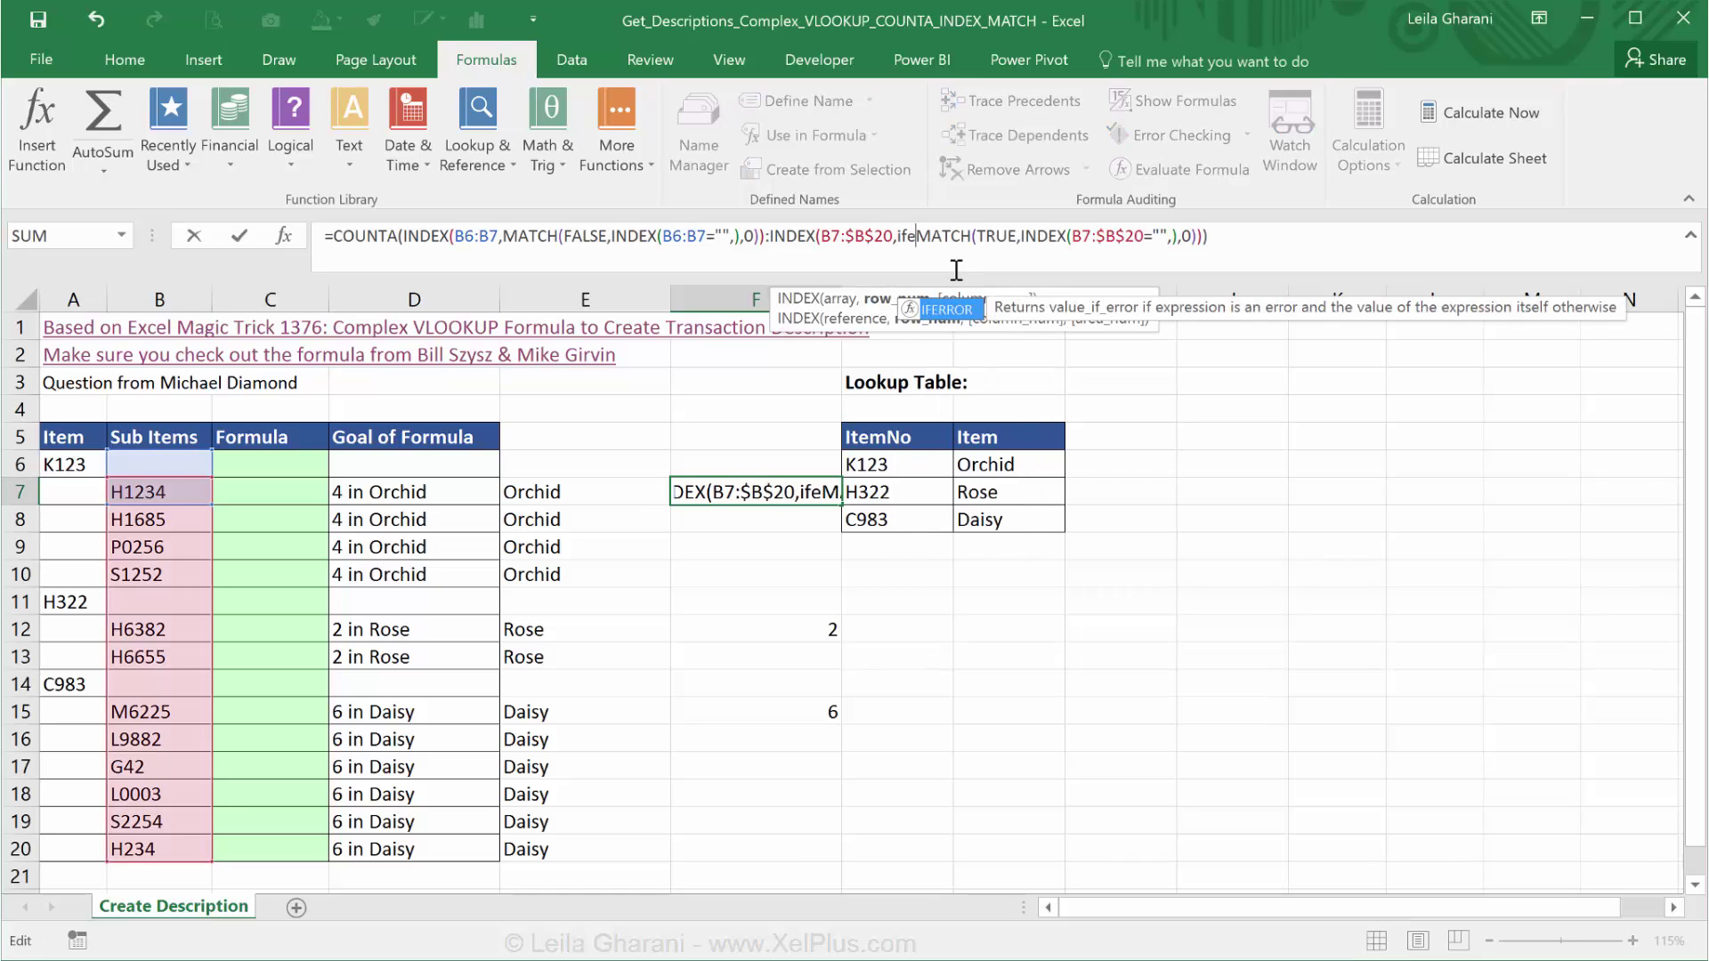
pyautogui.write('rror(')
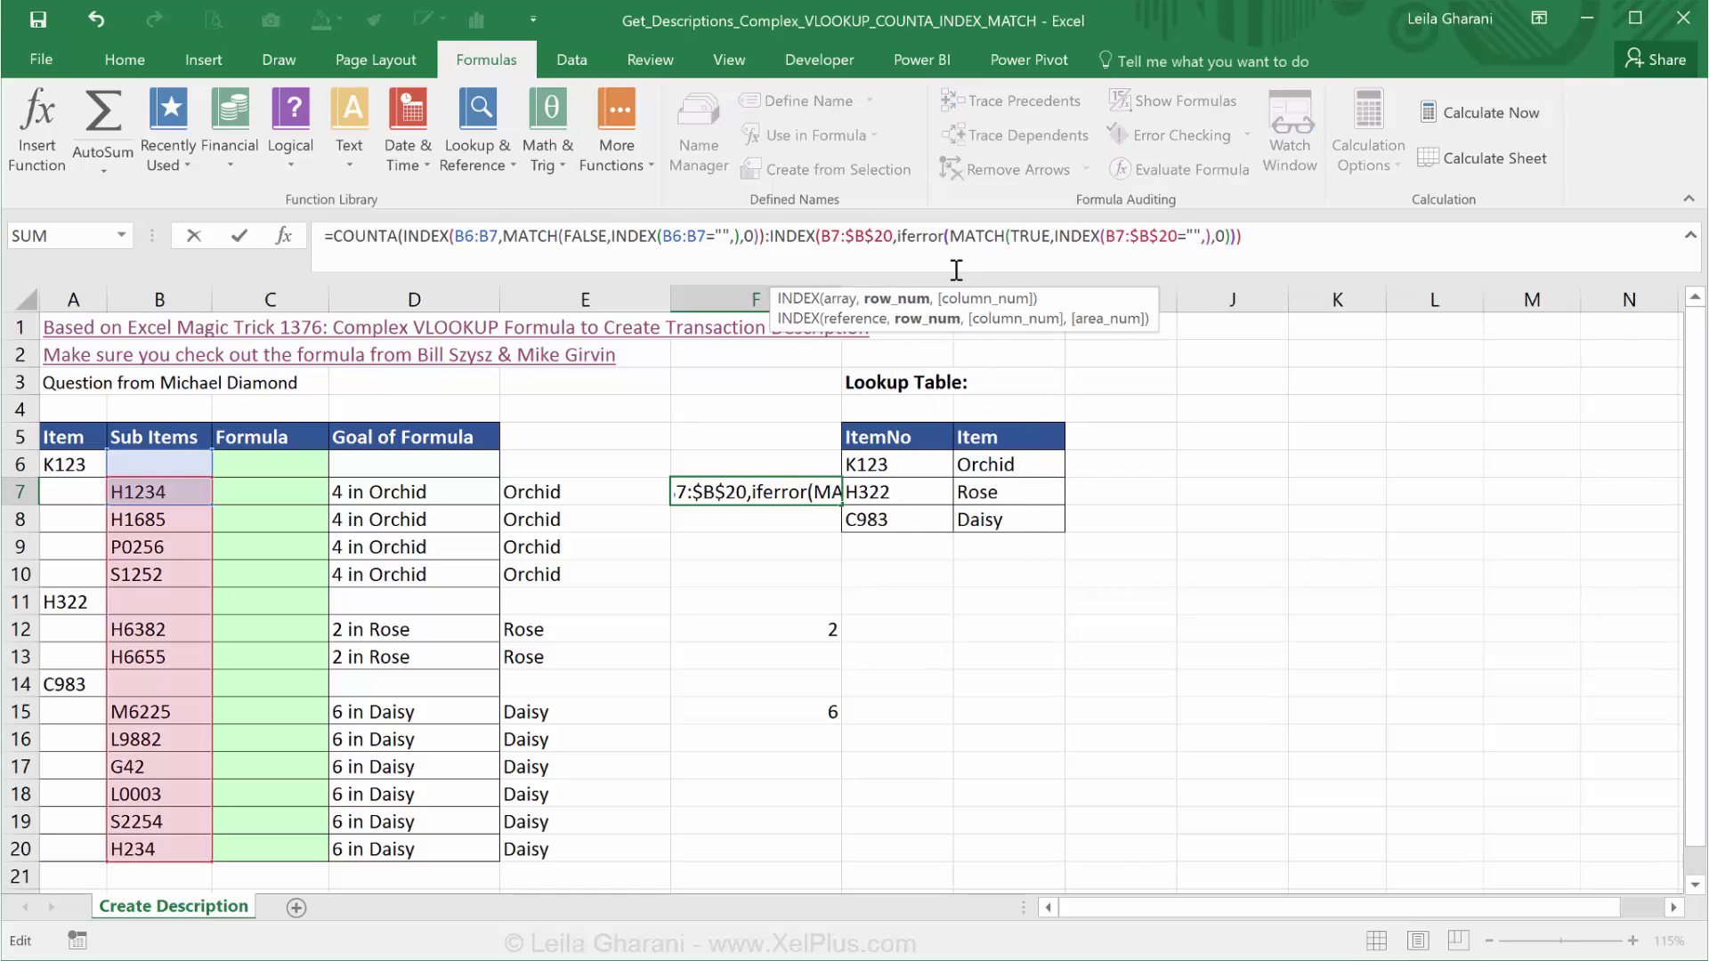
pyautogui.click(956, 257)
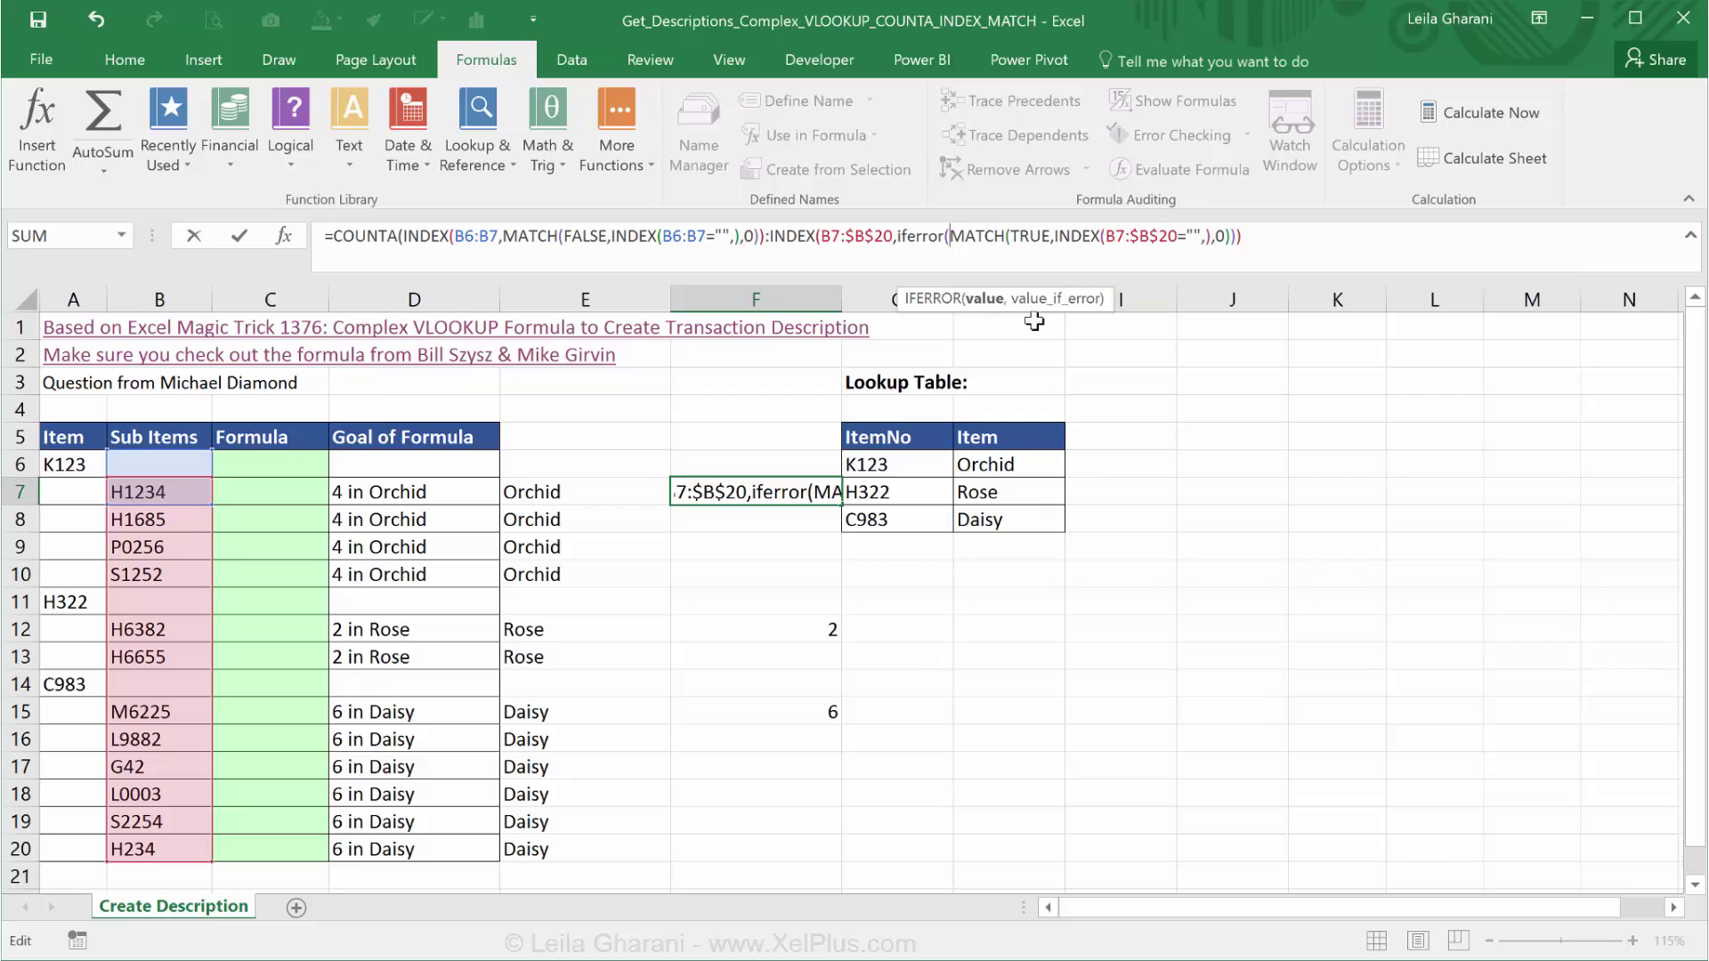
# - Add the fallback MATCH(FALSE,INDEX(B7:$B$20="",) after the TRUE MATCH
pyautogui.click(1224, 236)
pyautogui.press('Right')
pyautogui.write(',')
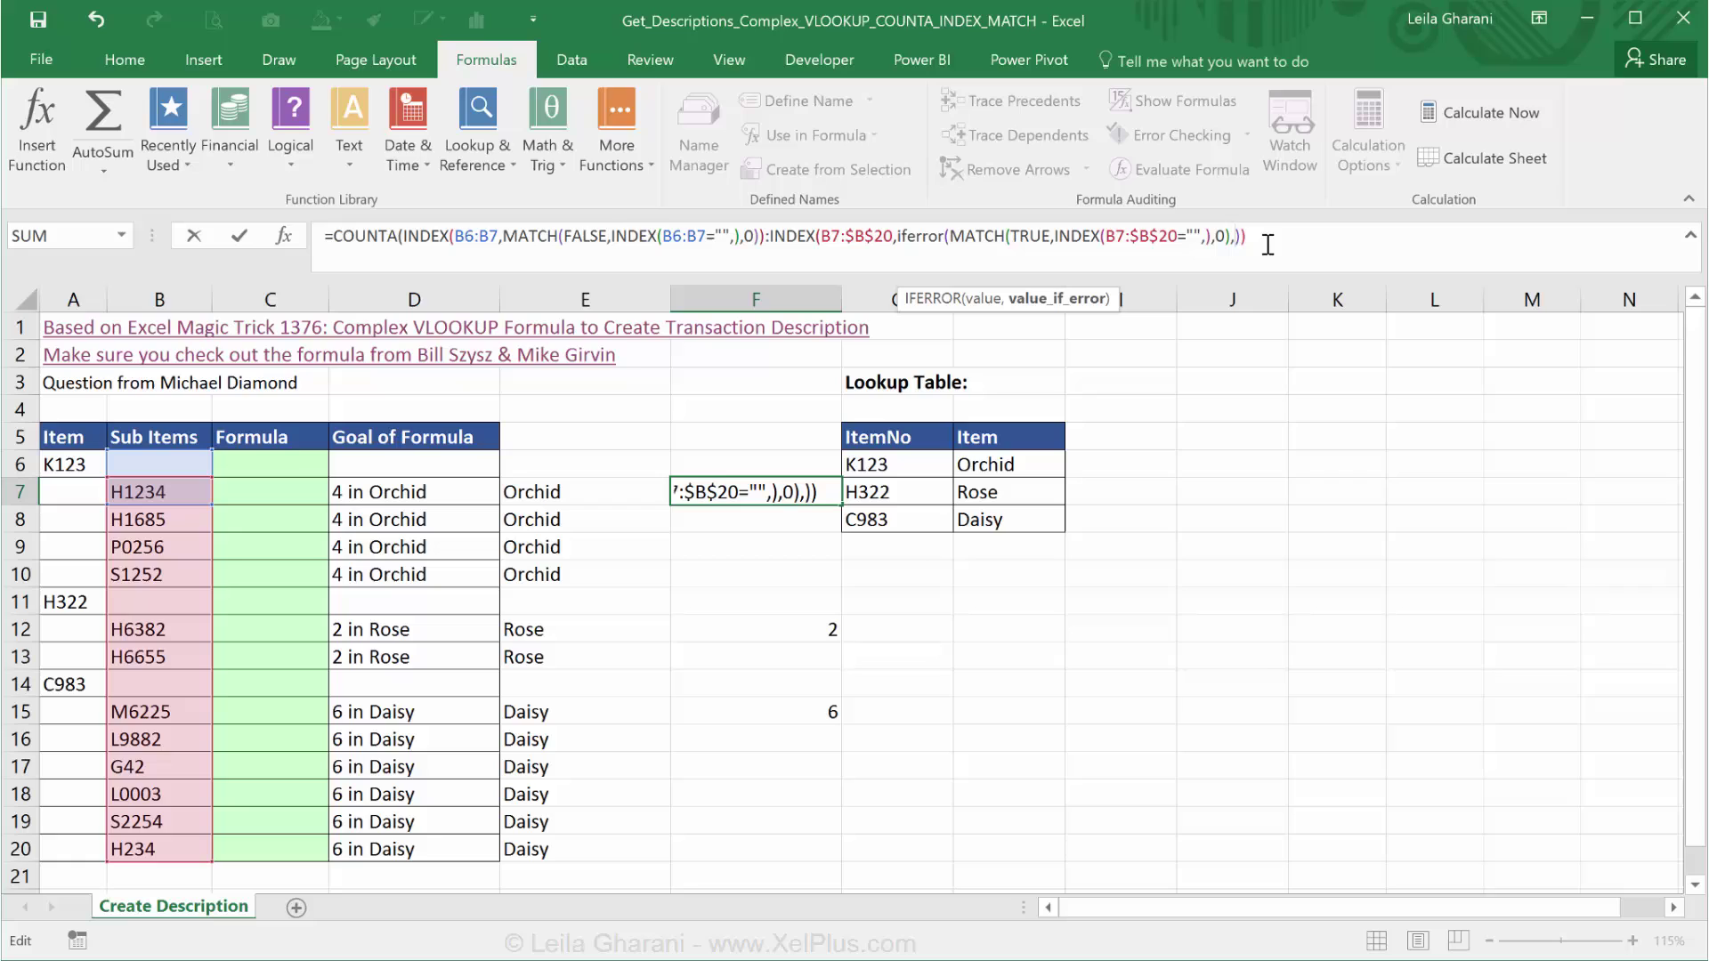
pyautogui.write('match')
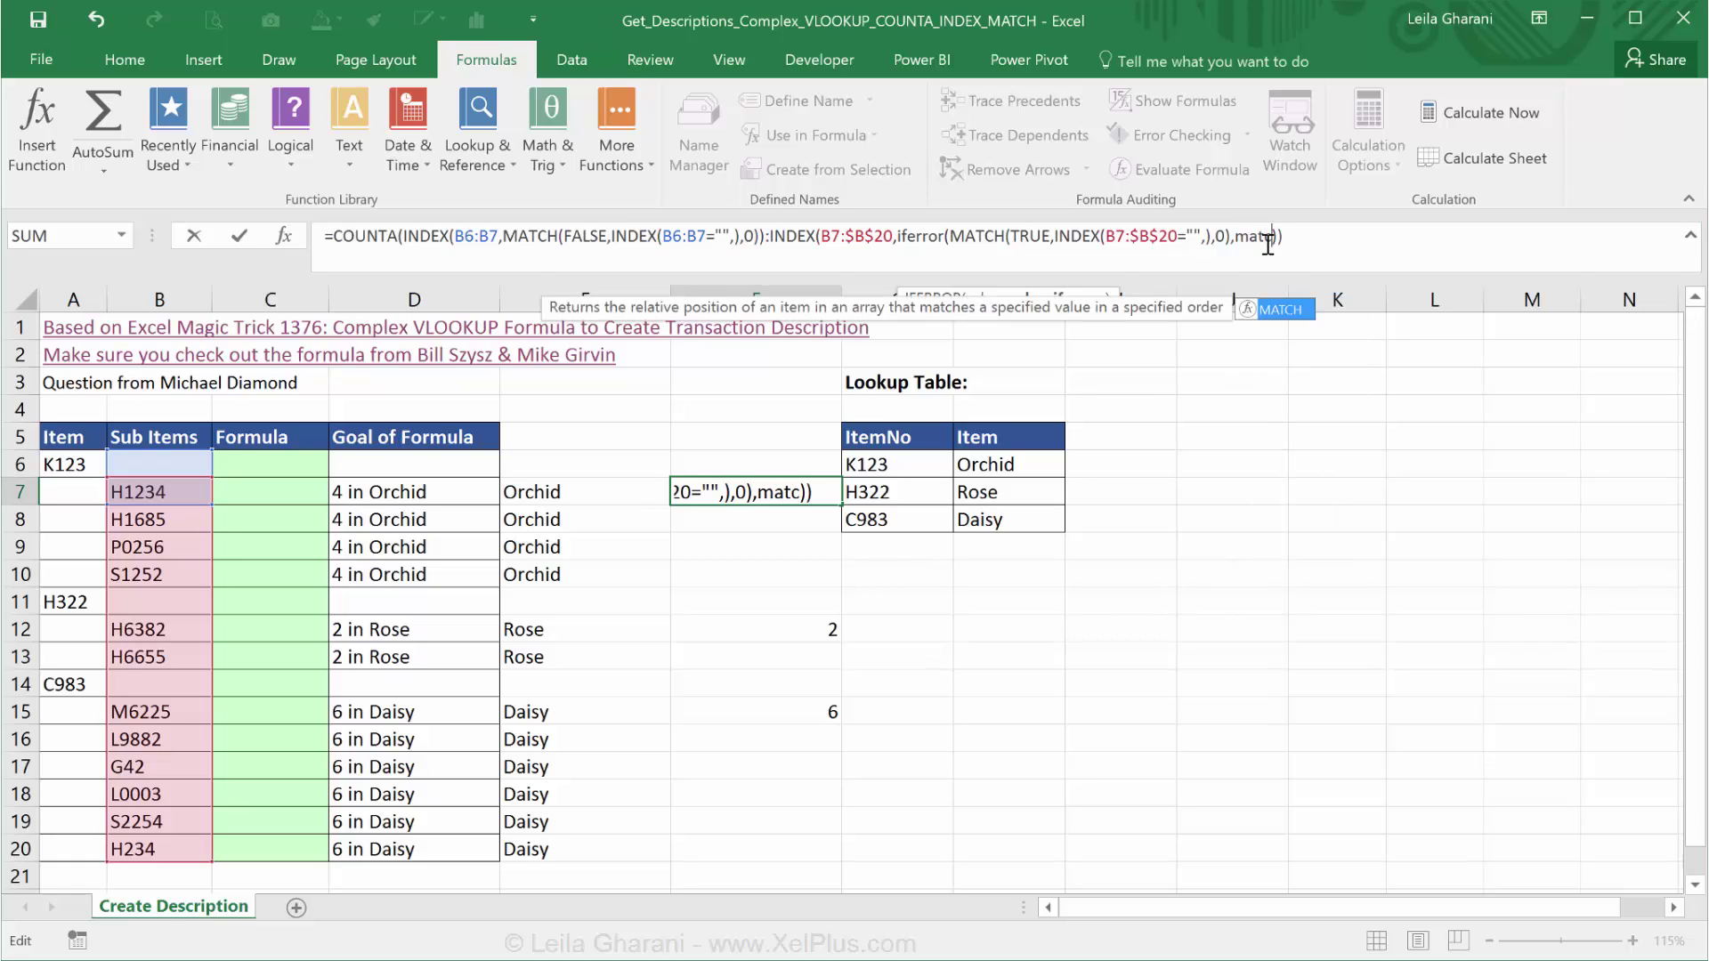
pyautogui.write('(')
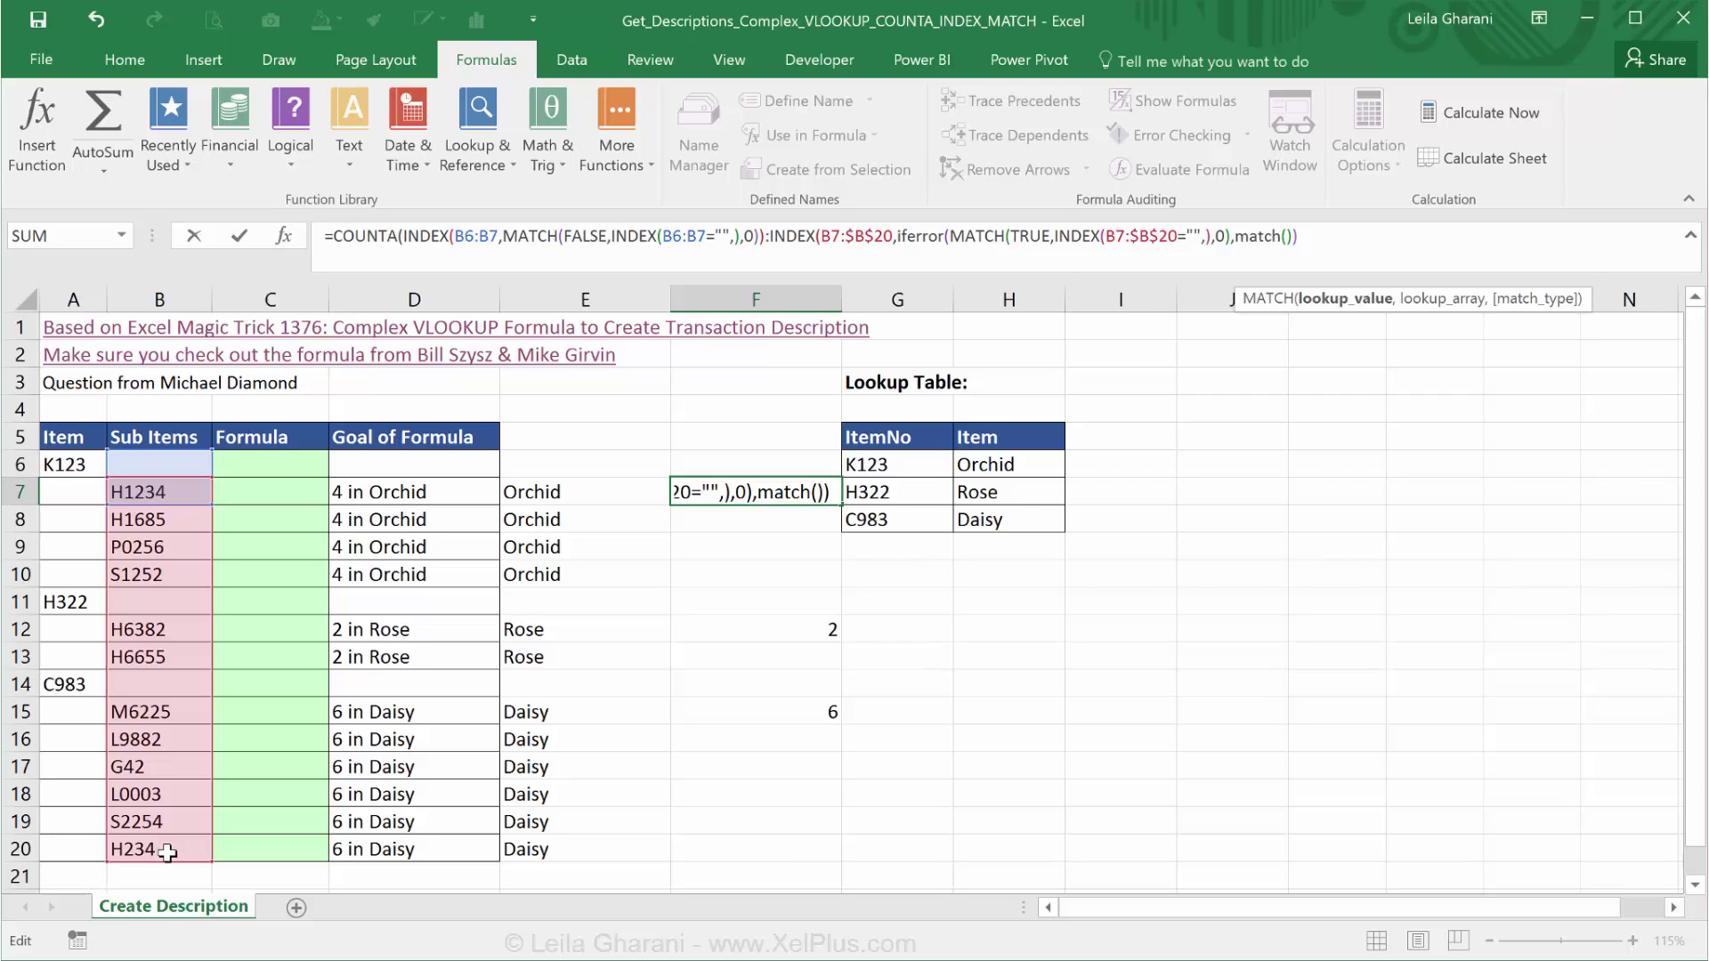
pyautogui.write('false(')
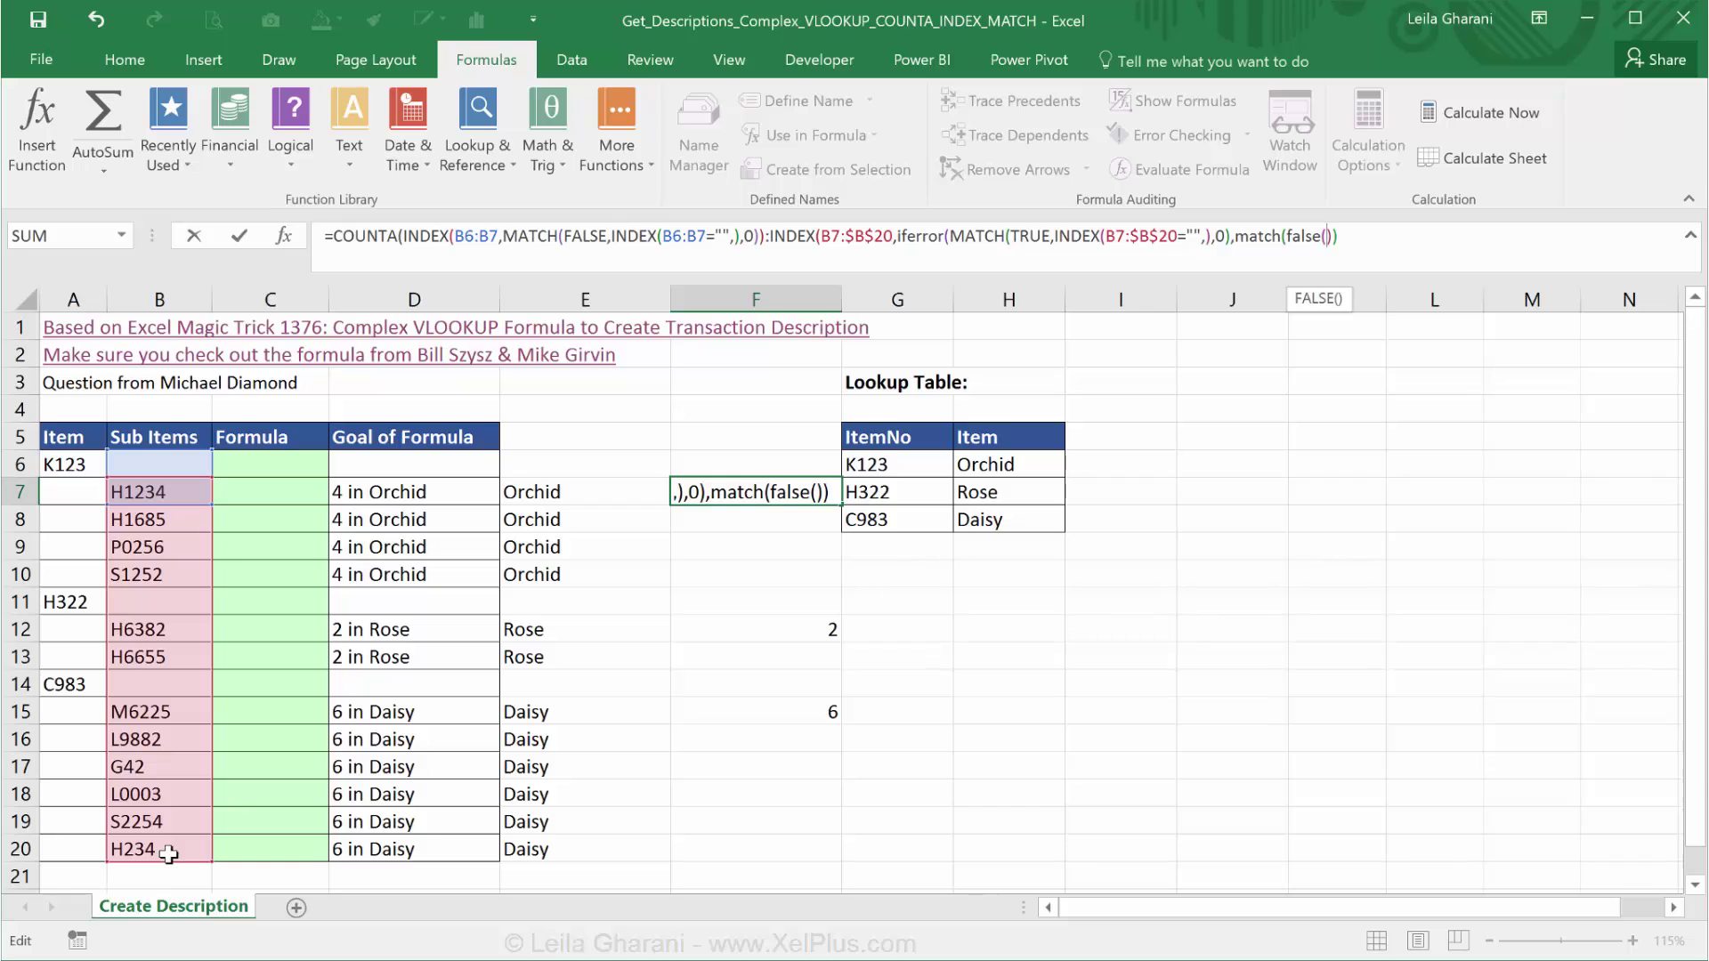
pyautogui.press('BackSpace')
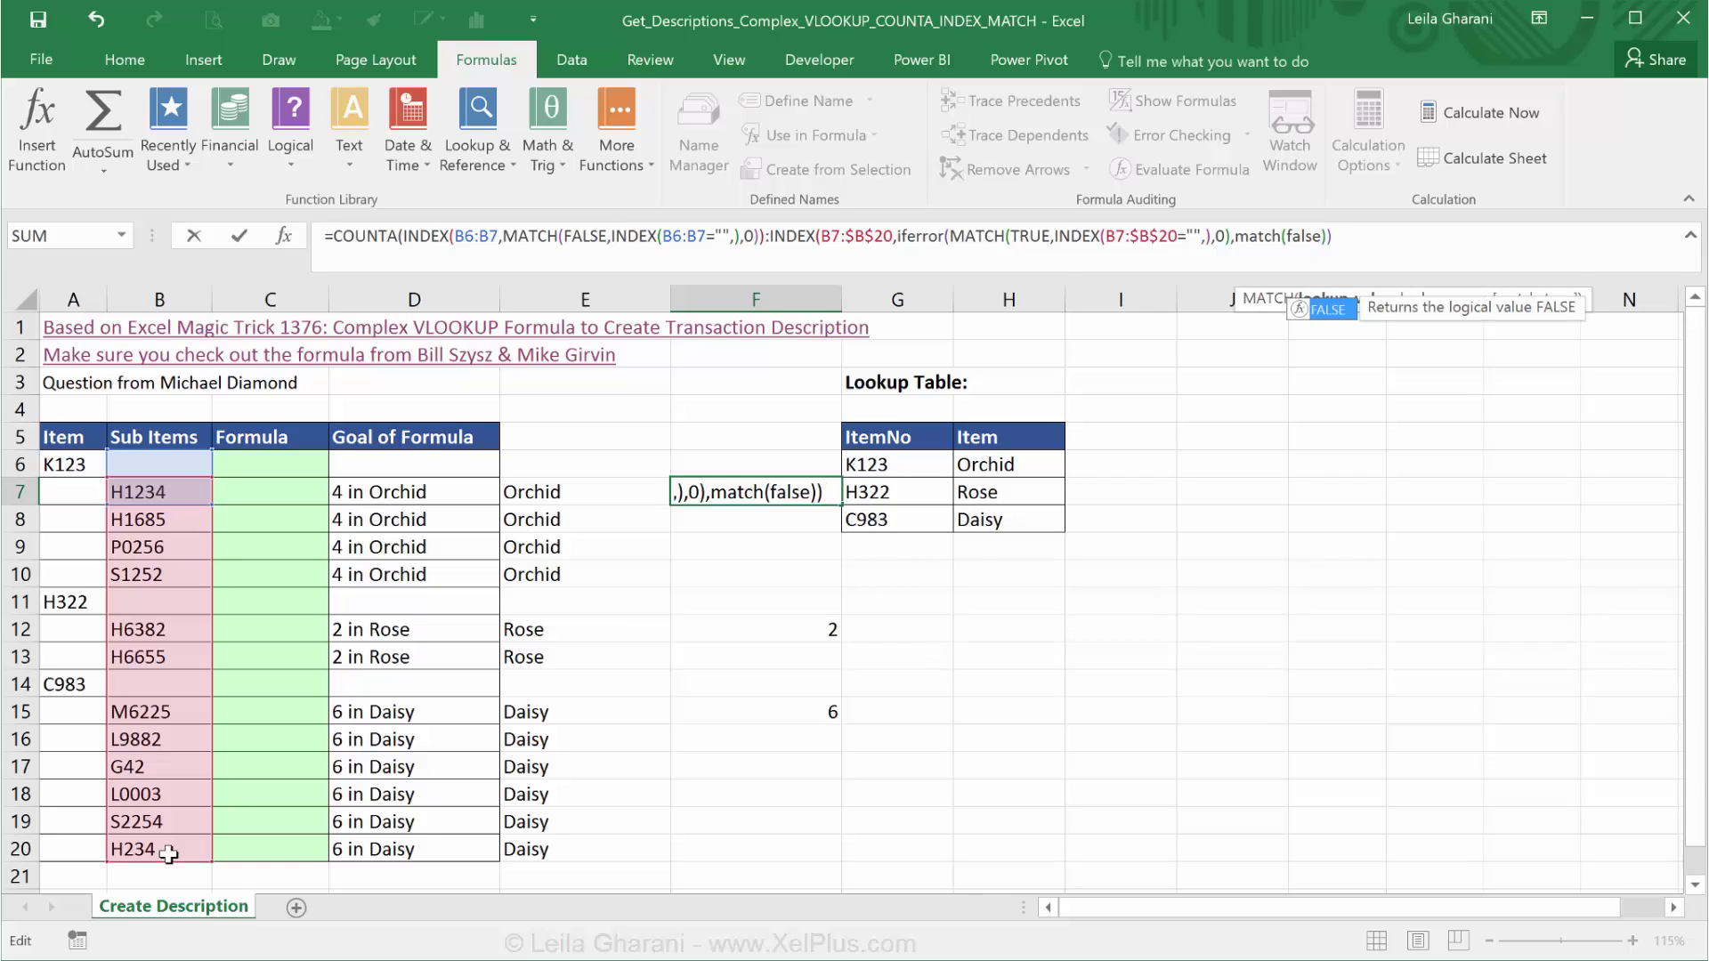
pyautogui.write(',index(')
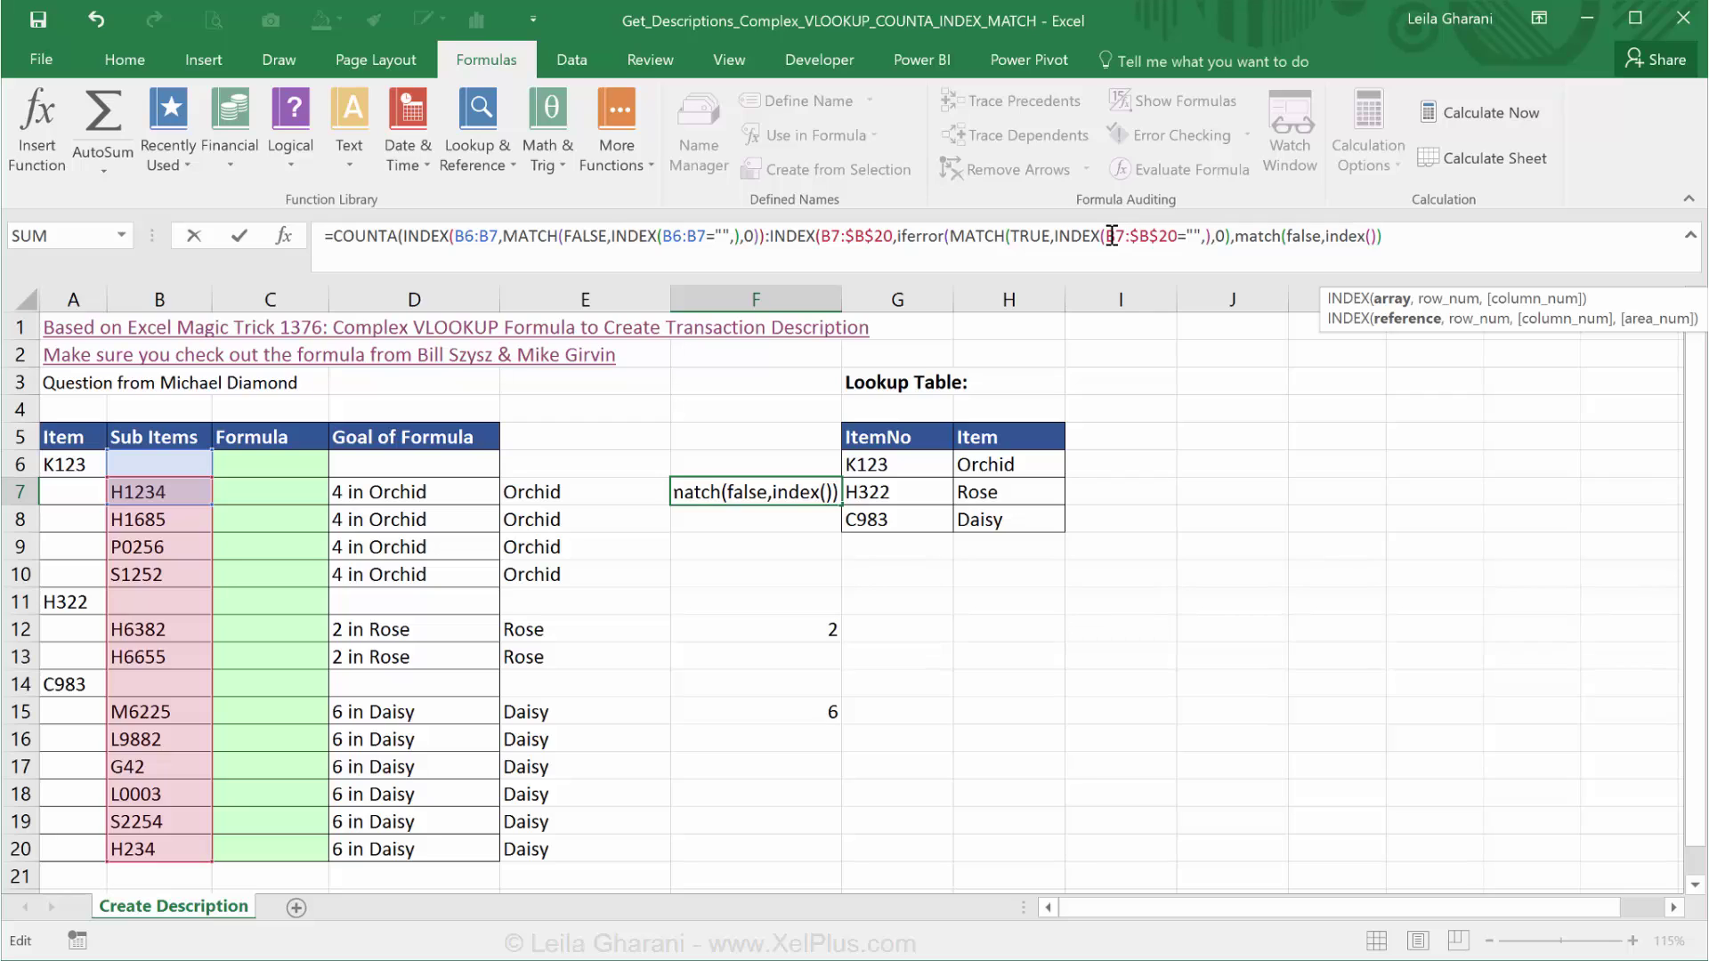
pyautogui.moveTo(1108, 236); pyautogui.dragTo(1229, 243)
pyautogui.hotkey('ctrl', 'c')
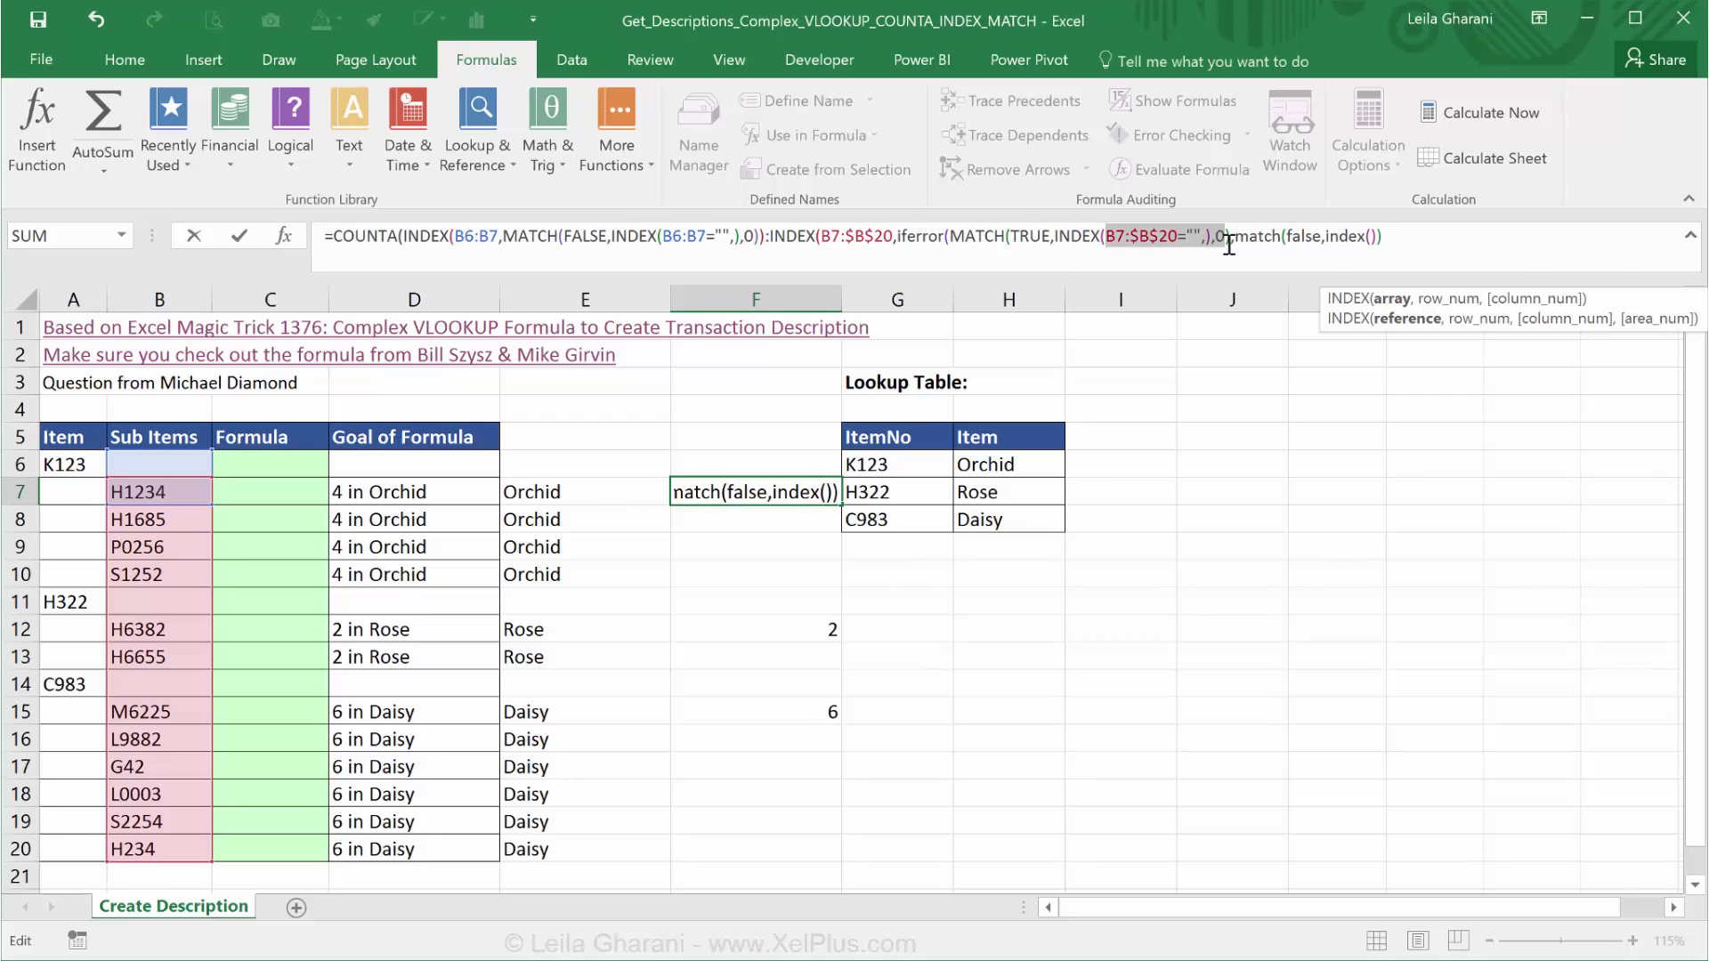
pyautogui.click(1372, 238)
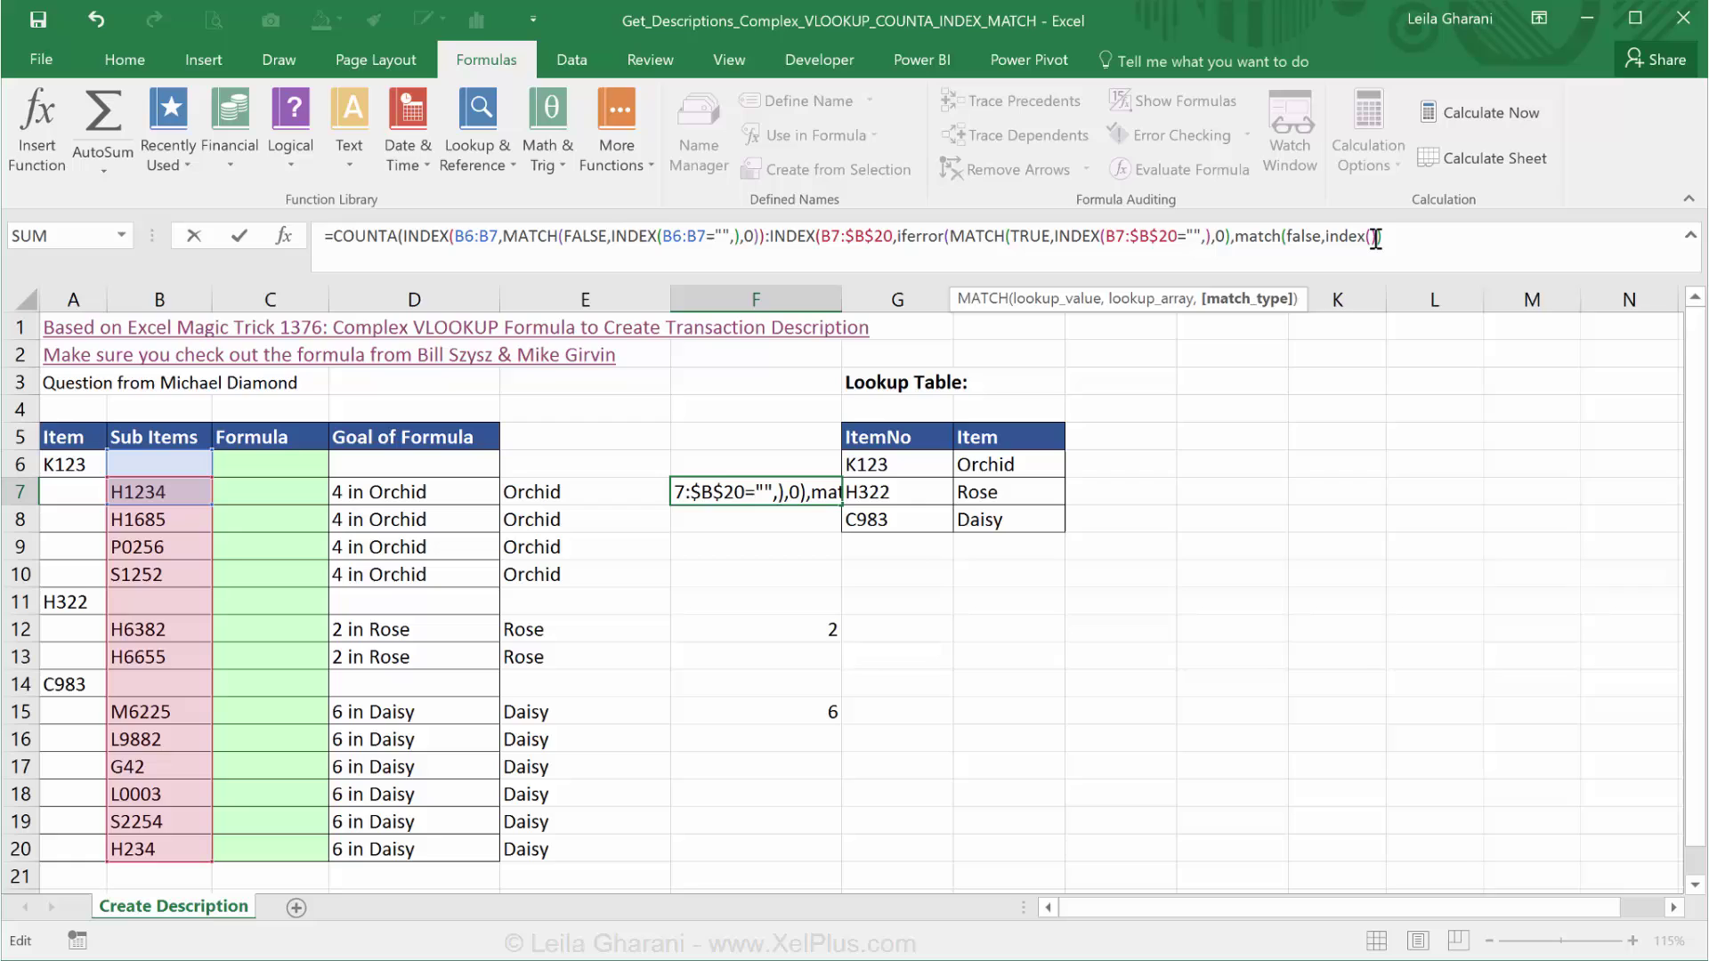
pyautogui.hotkey('ctrl', 'v')
pyautogui.write(')')
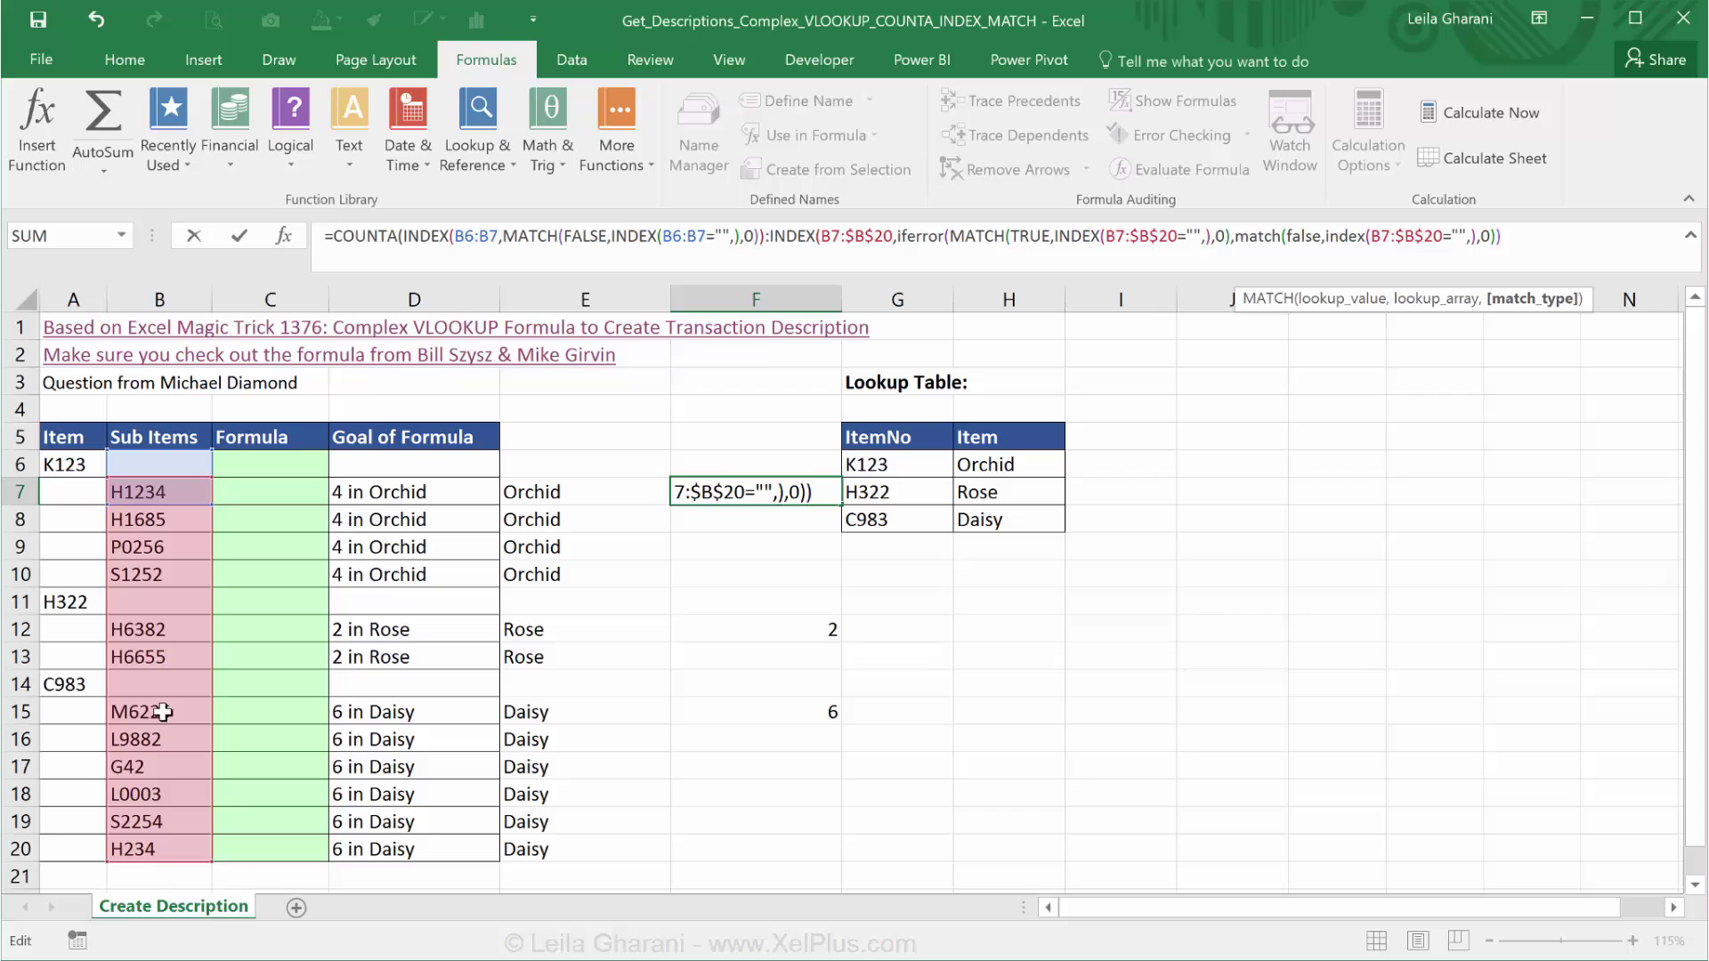
# - Set the fallback MATCH type to 1 and close F7's IFERROR formula, returning 4
pyautogui.press('BackSpace')
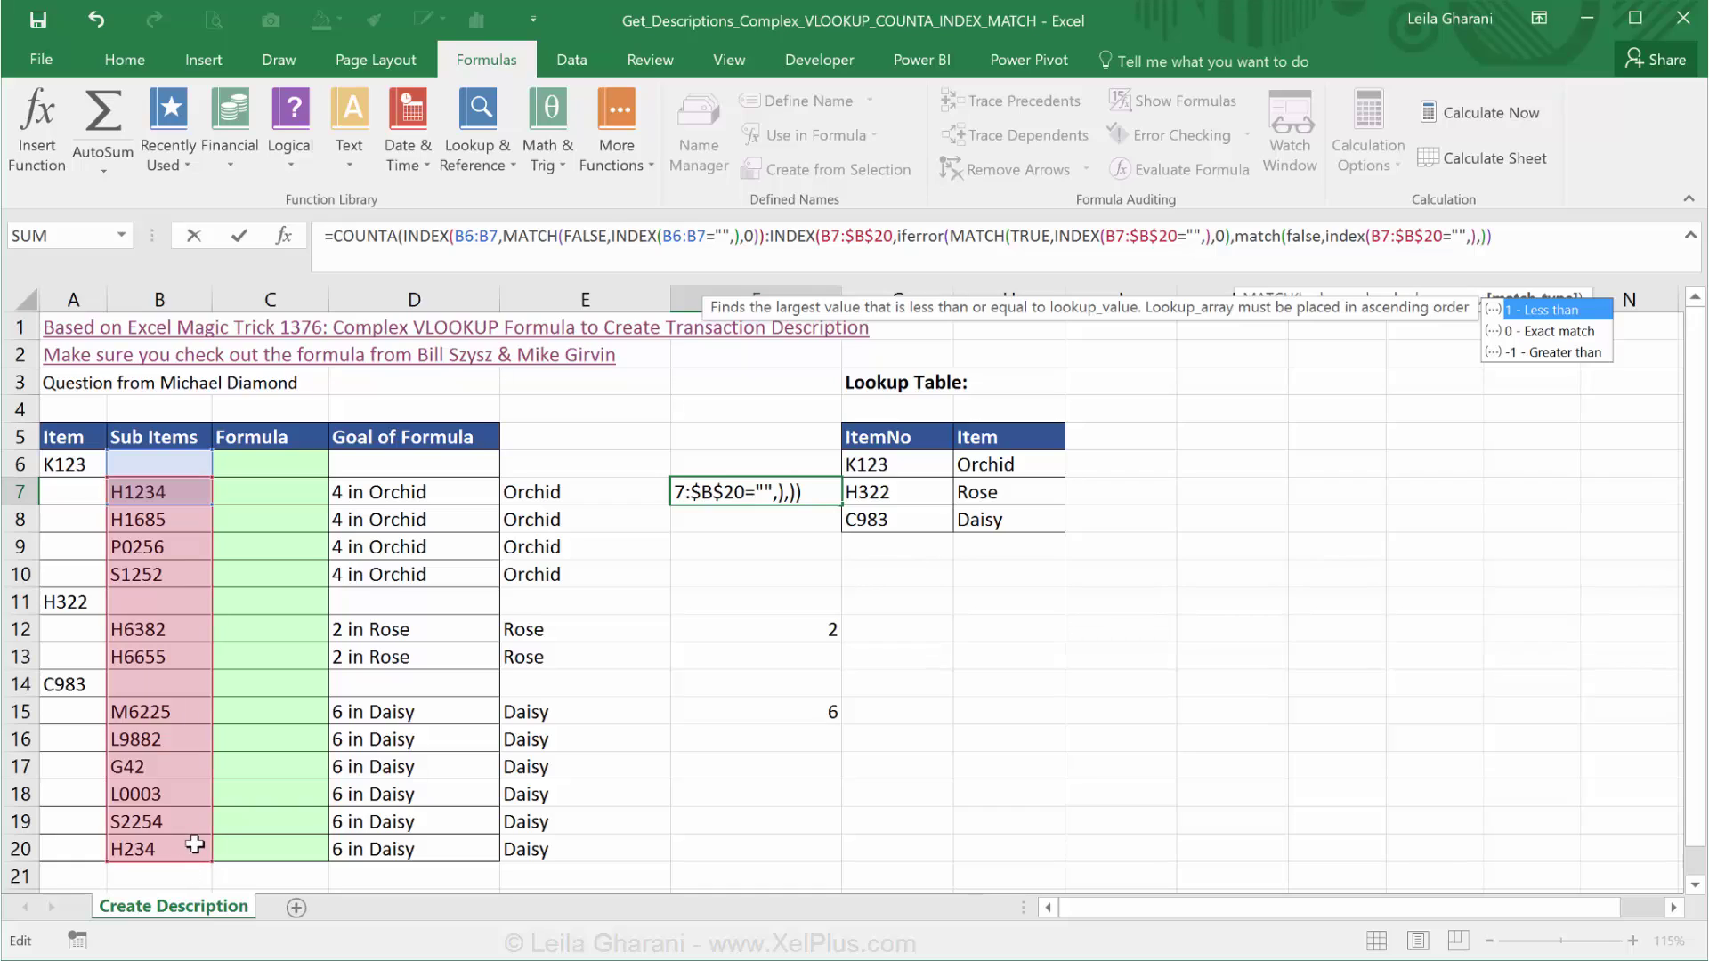
pyautogui.write('1')
pyautogui.click(1514, 242)
pyautogui.write(')')
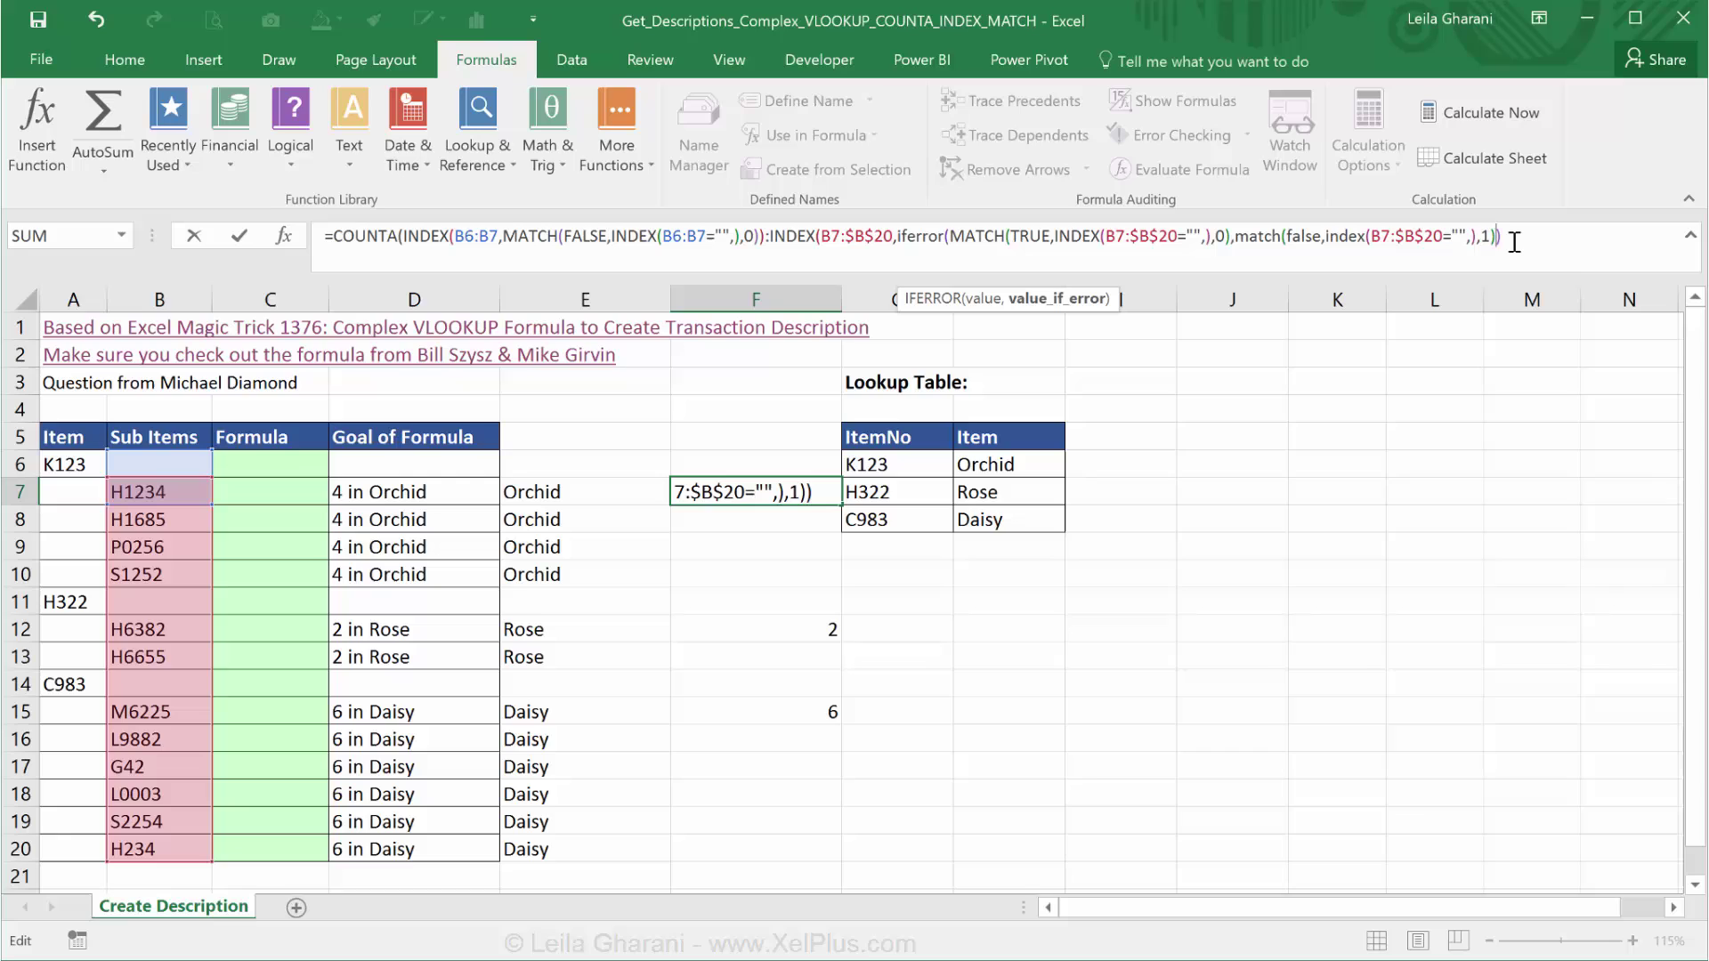
pyautogui.write(')')
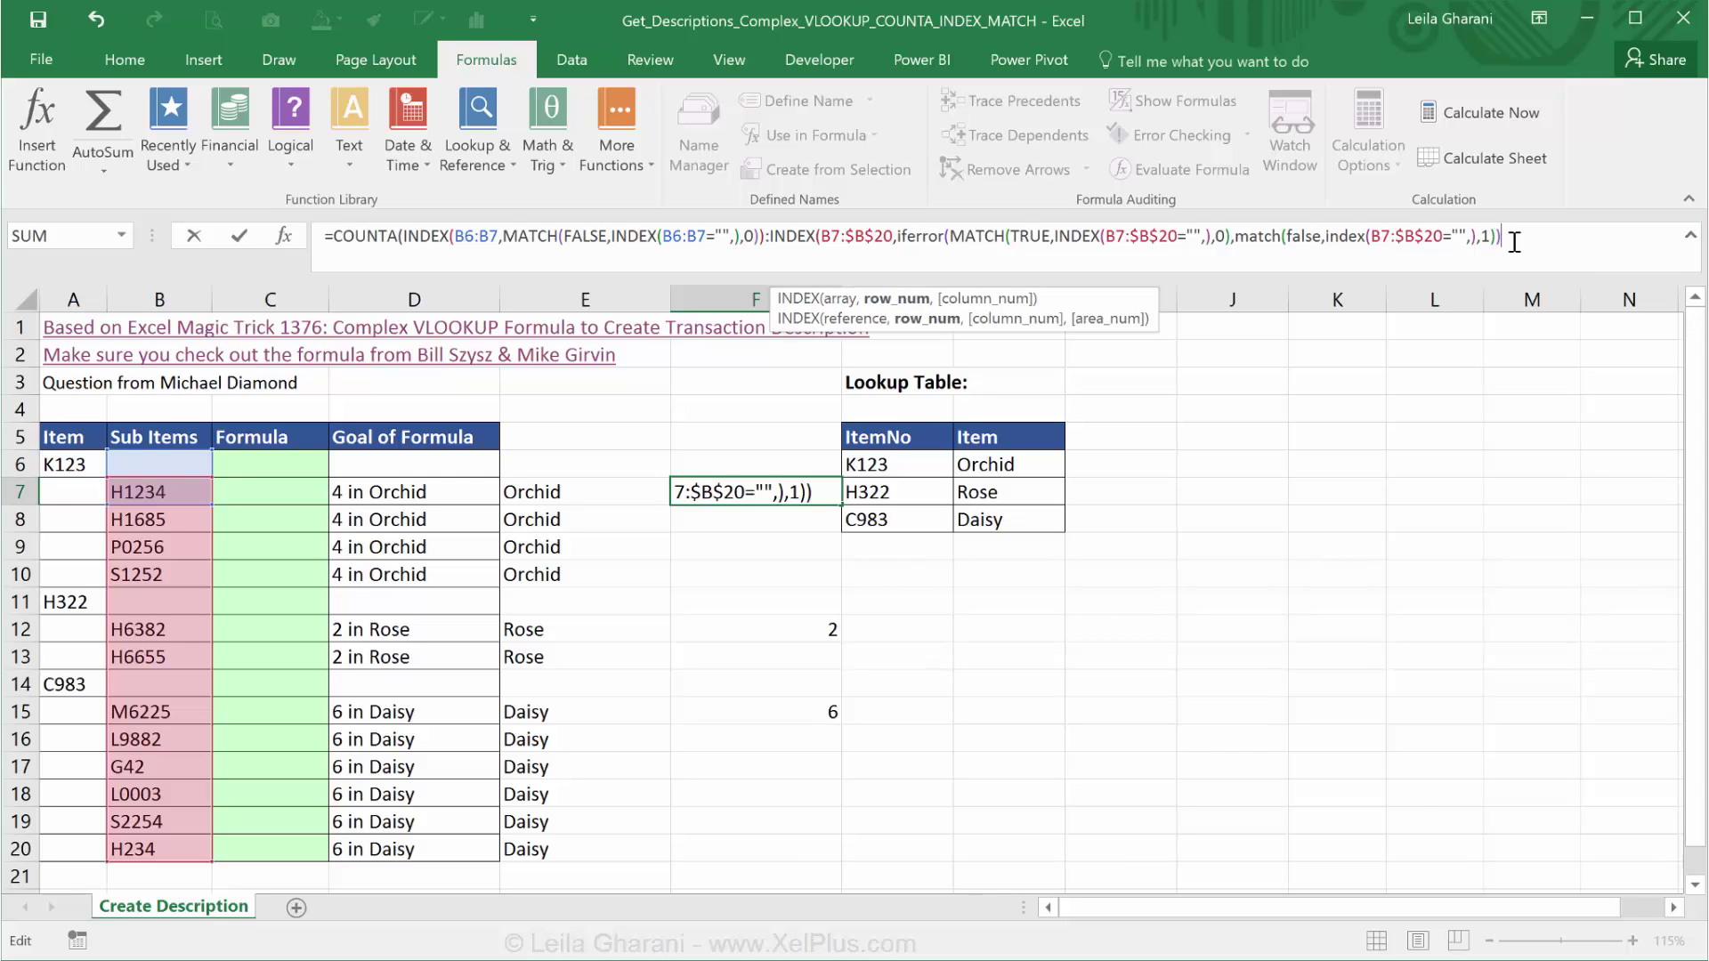
pyautogui.write(')')
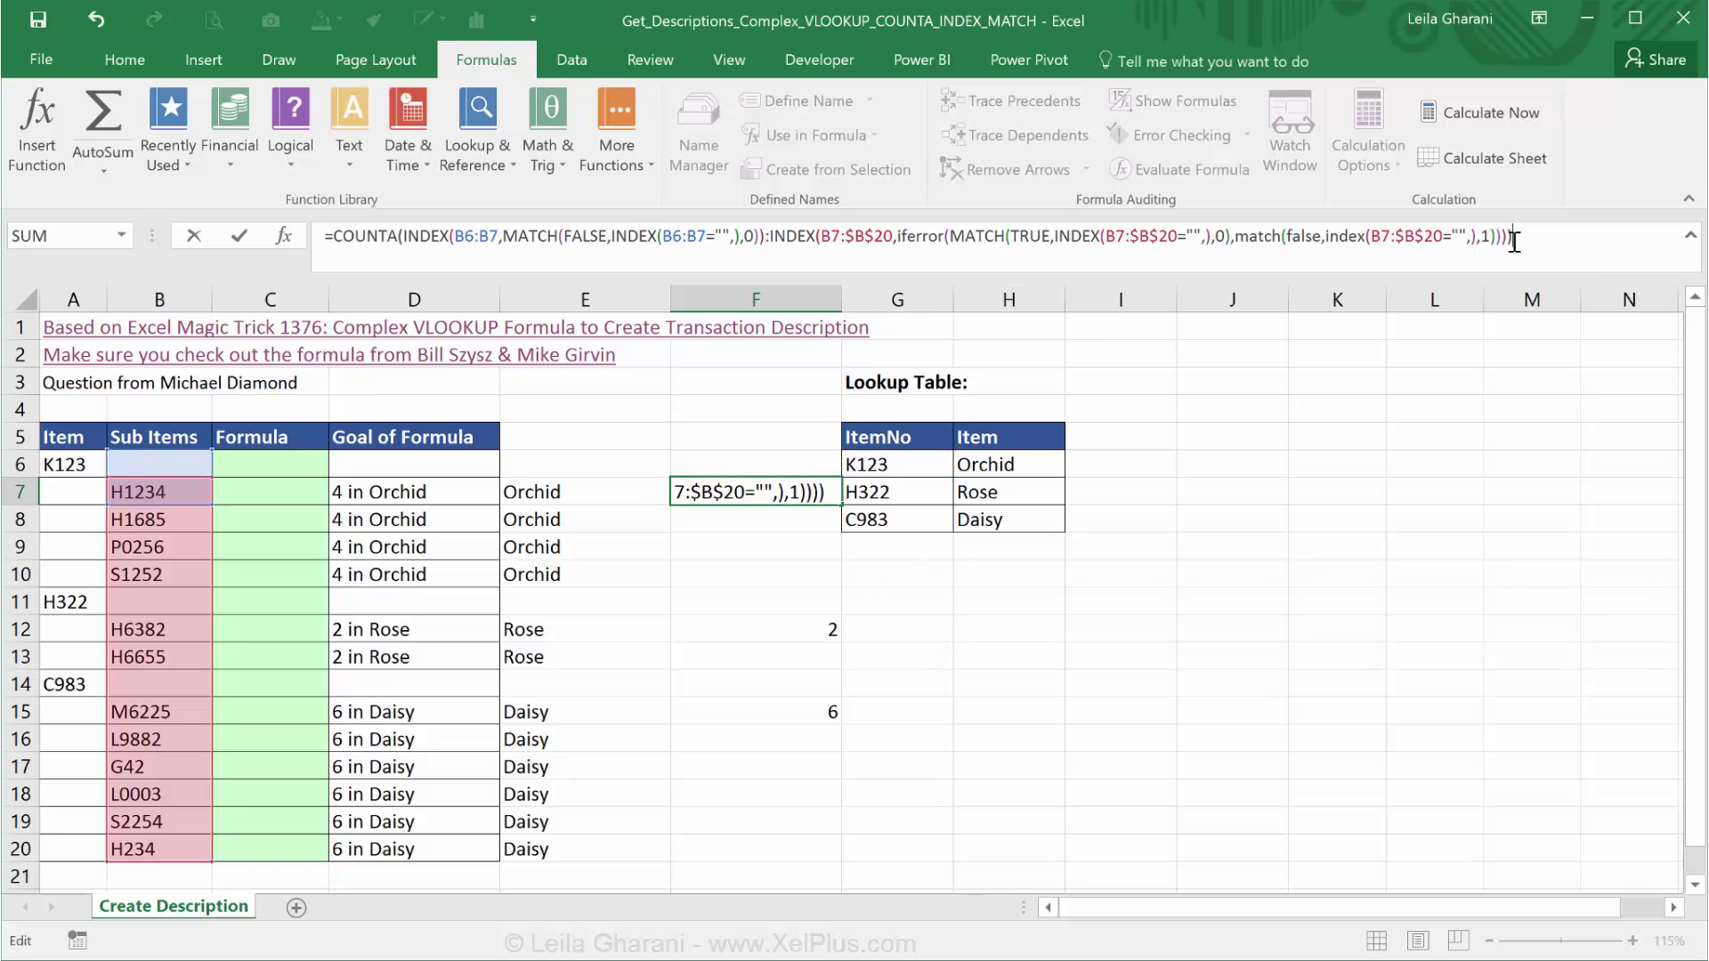
pyautogui.hotkey('ctrl', 'Return')
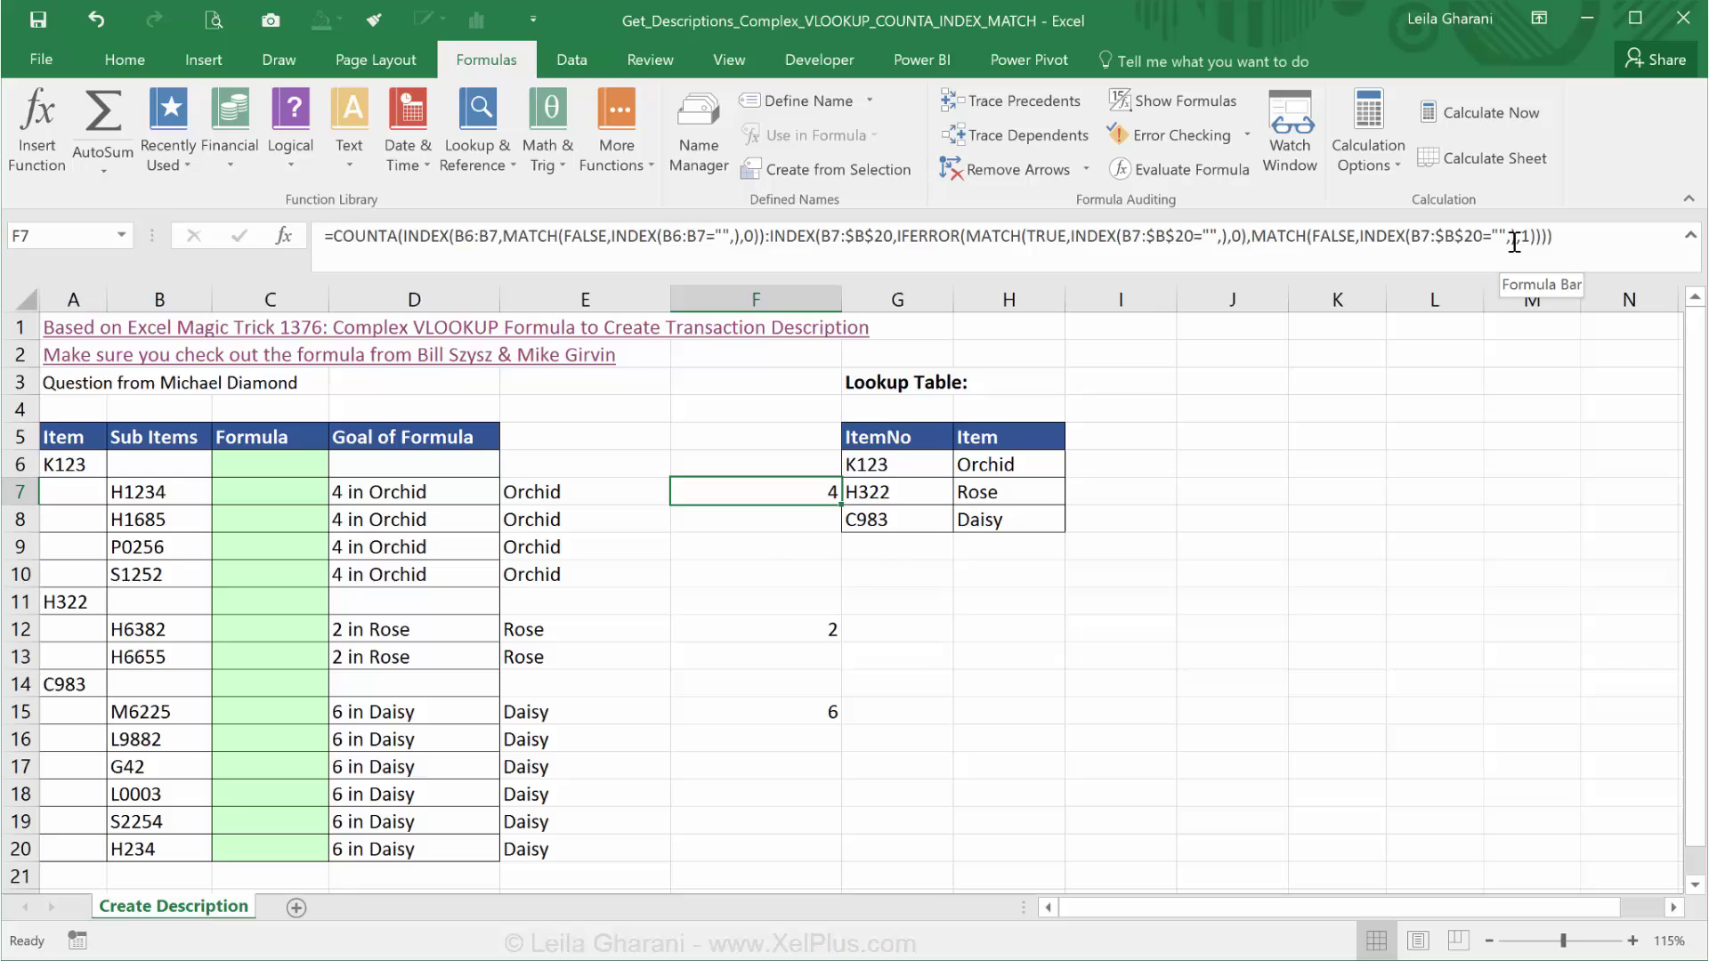
# - Copy F7's formula into F12 and F15, which now show 2 and 6
pyautogui.hotkey('ctrl', 'c')
pyautogui.click(755, 633)
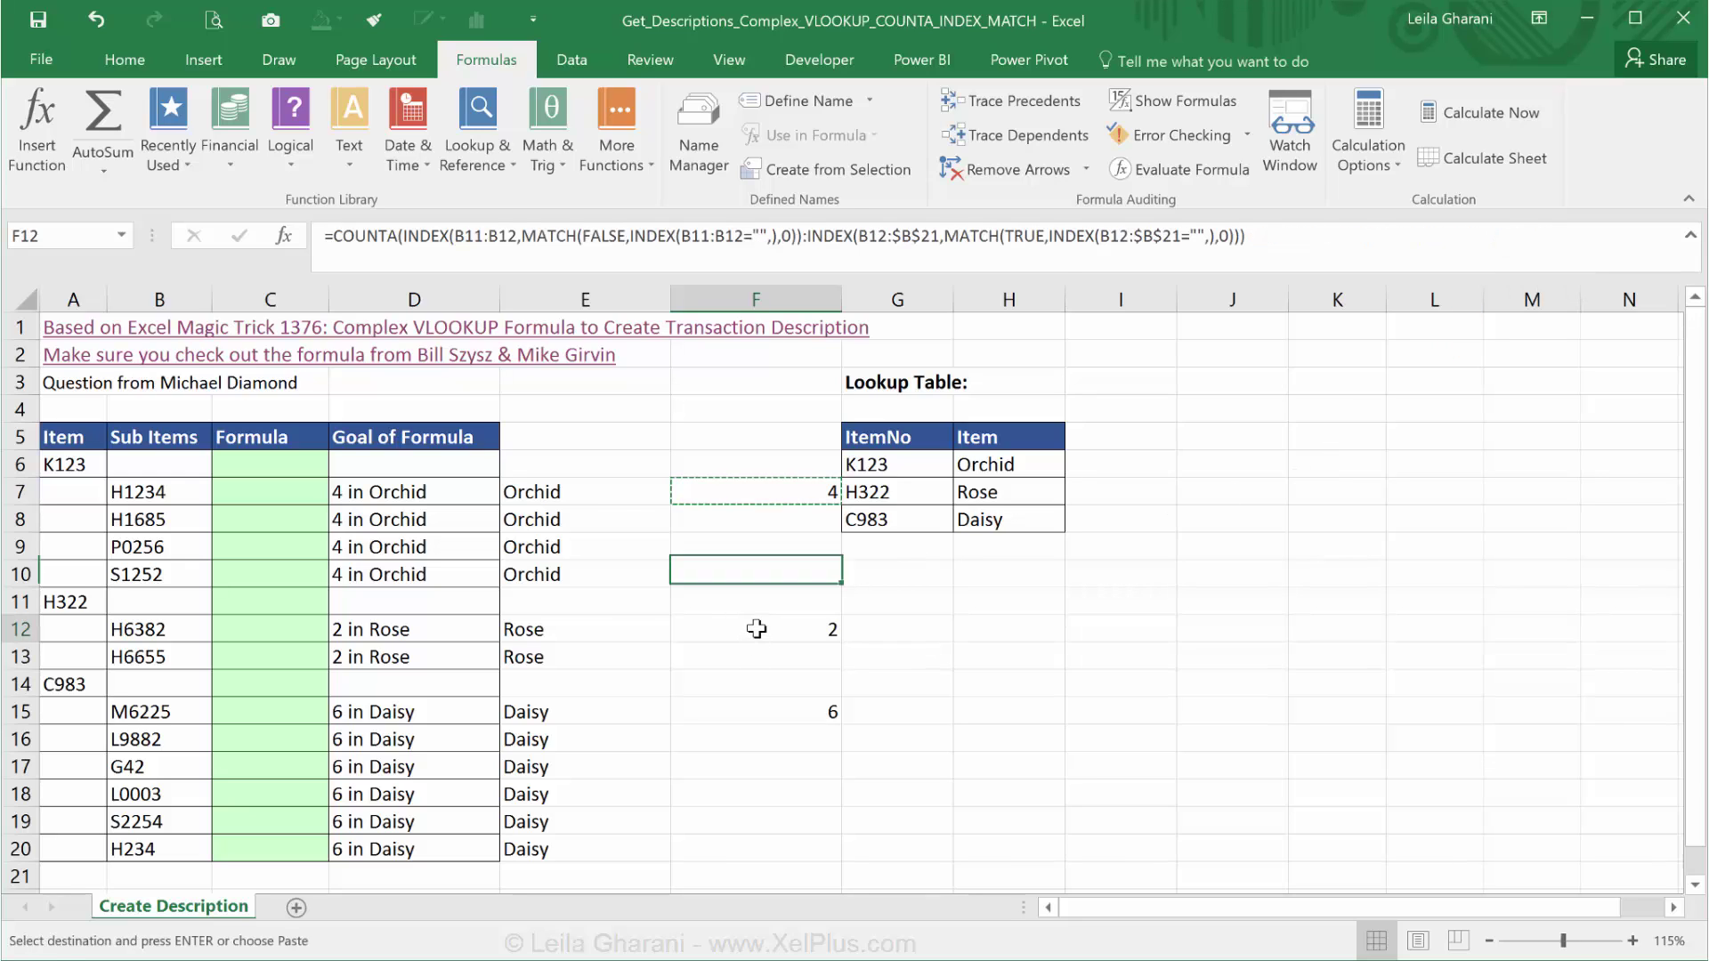
pyautogui.keyDown('ctrl'); pyautogui.click(756, 717); pyautogui.keyUp('ctrl')
pyautogui.press('Return')
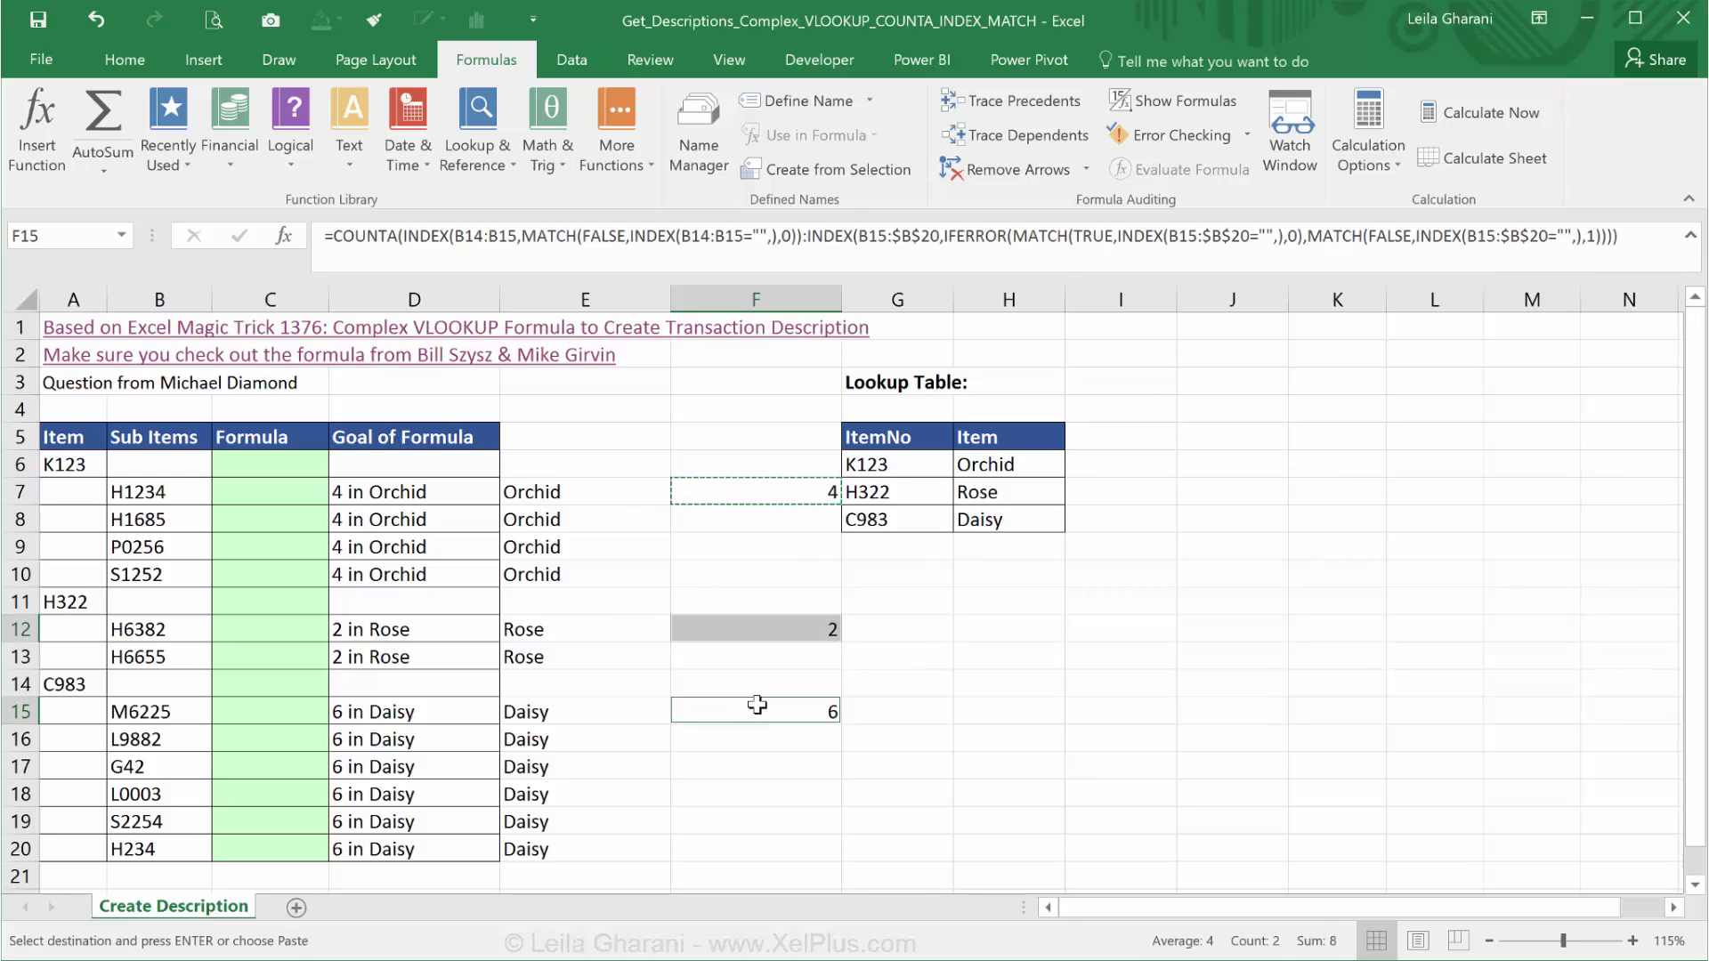
pyautogui.click(758, 710)
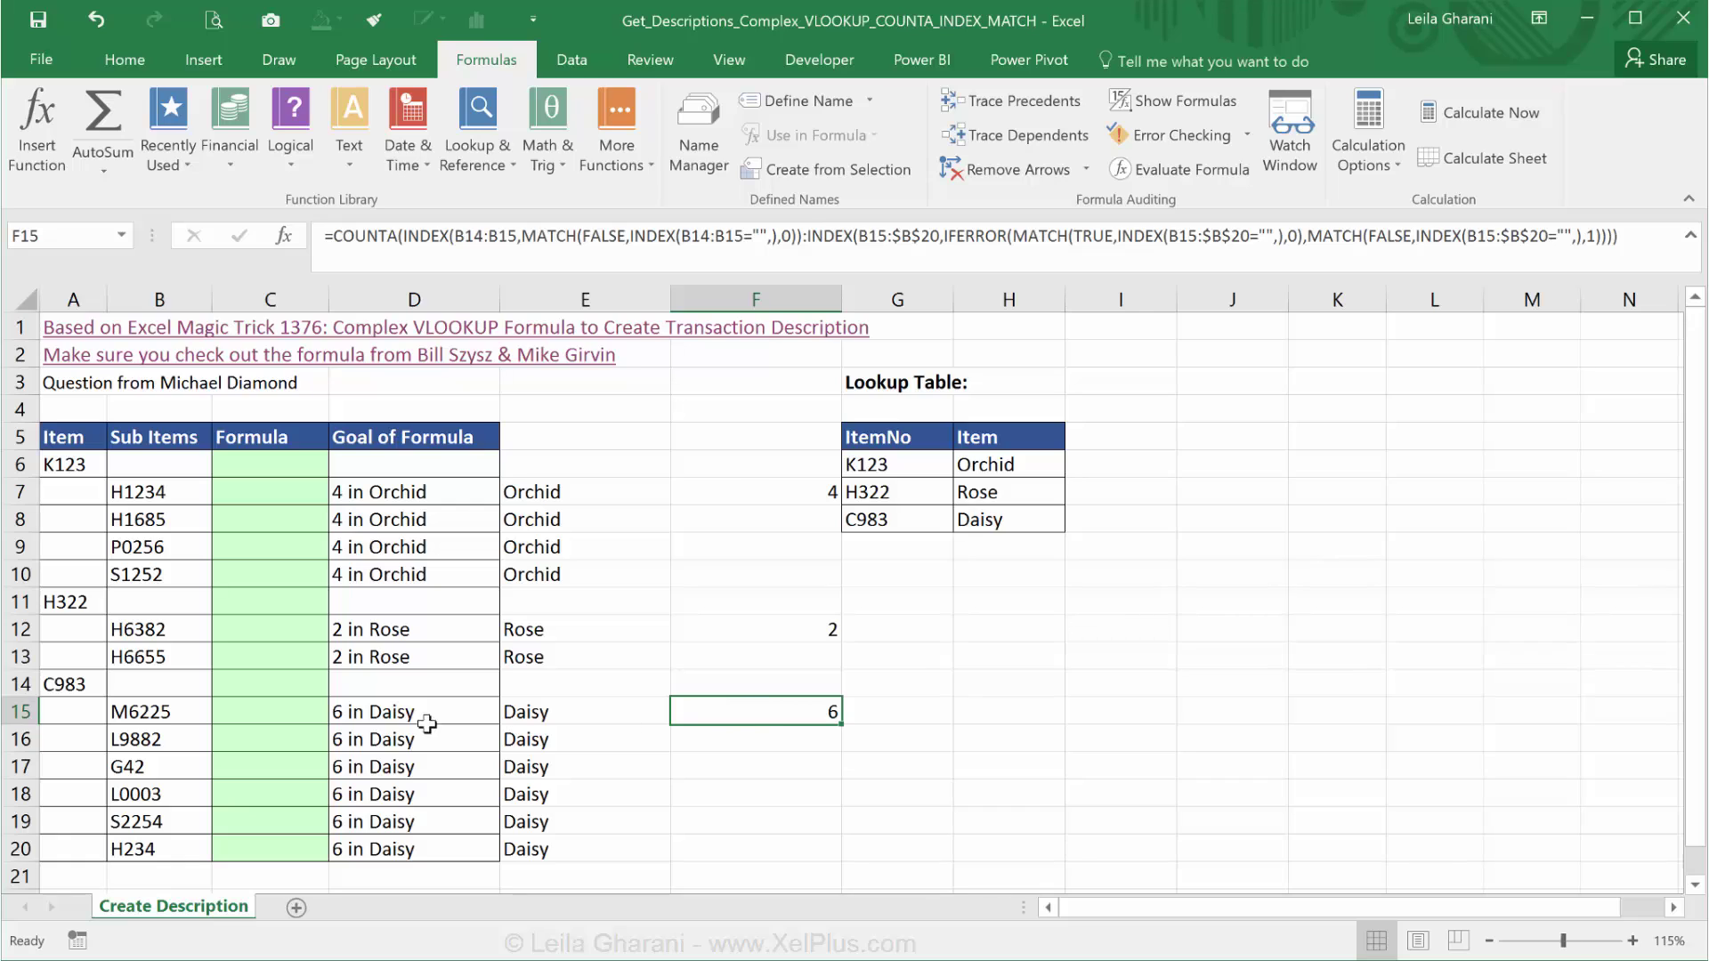
pyautogui.click(9, 656)
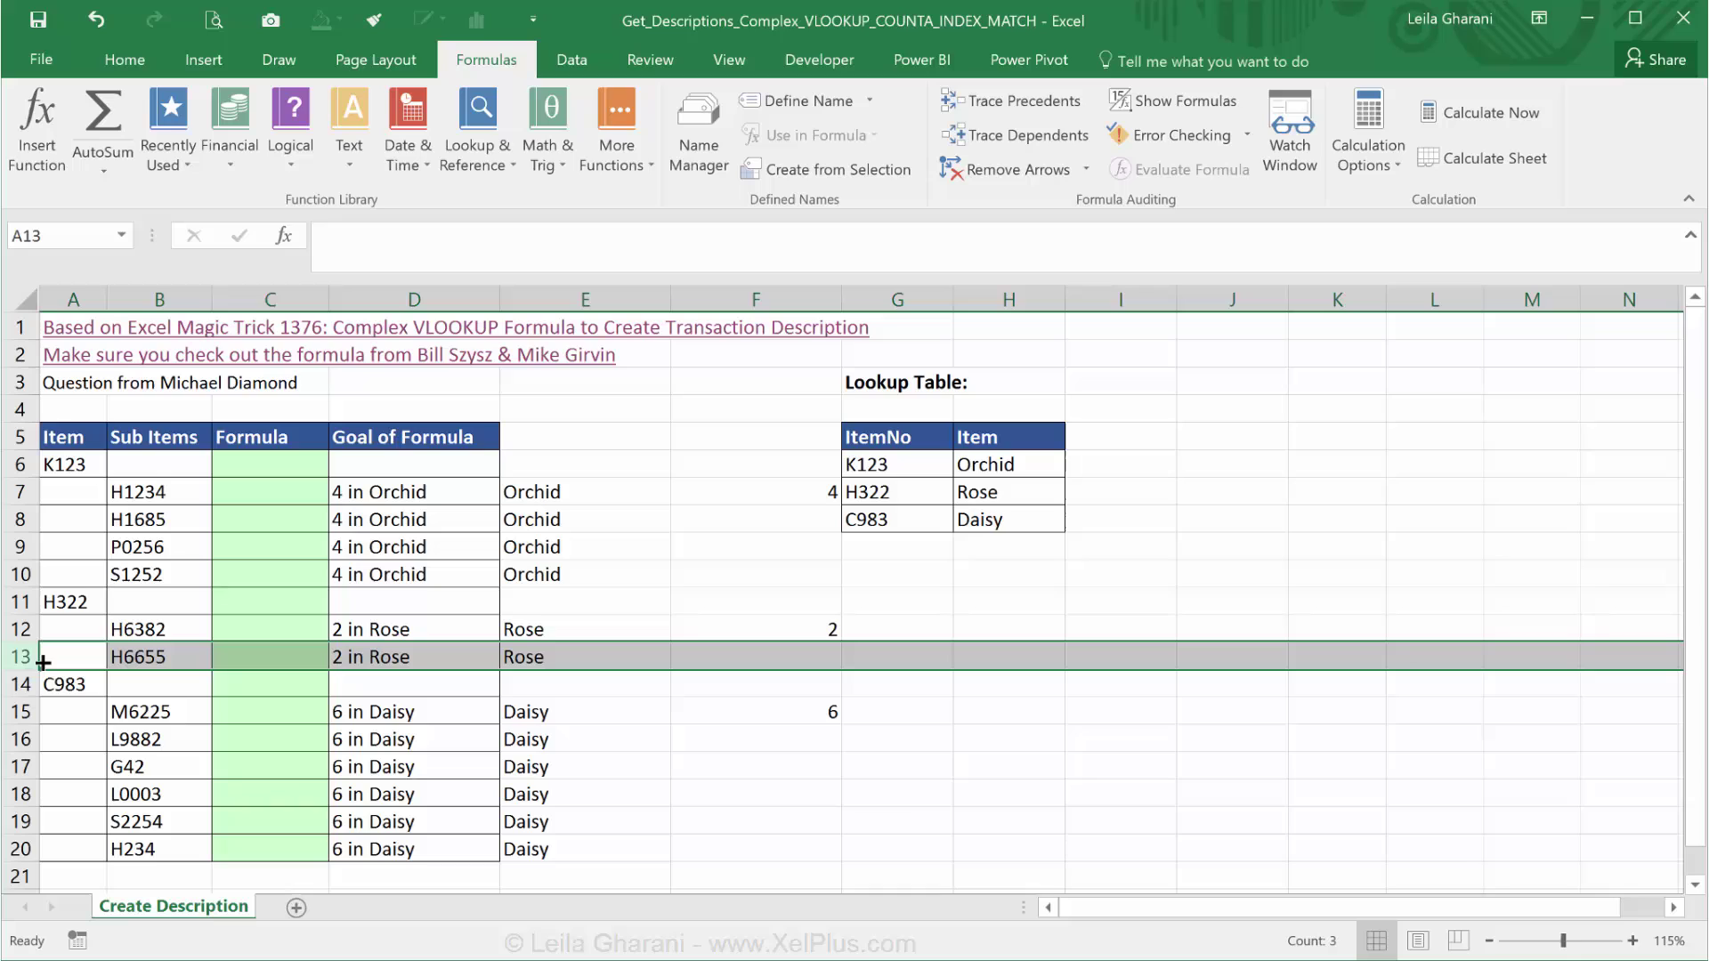
pyautogui.rightClick(72, 659)
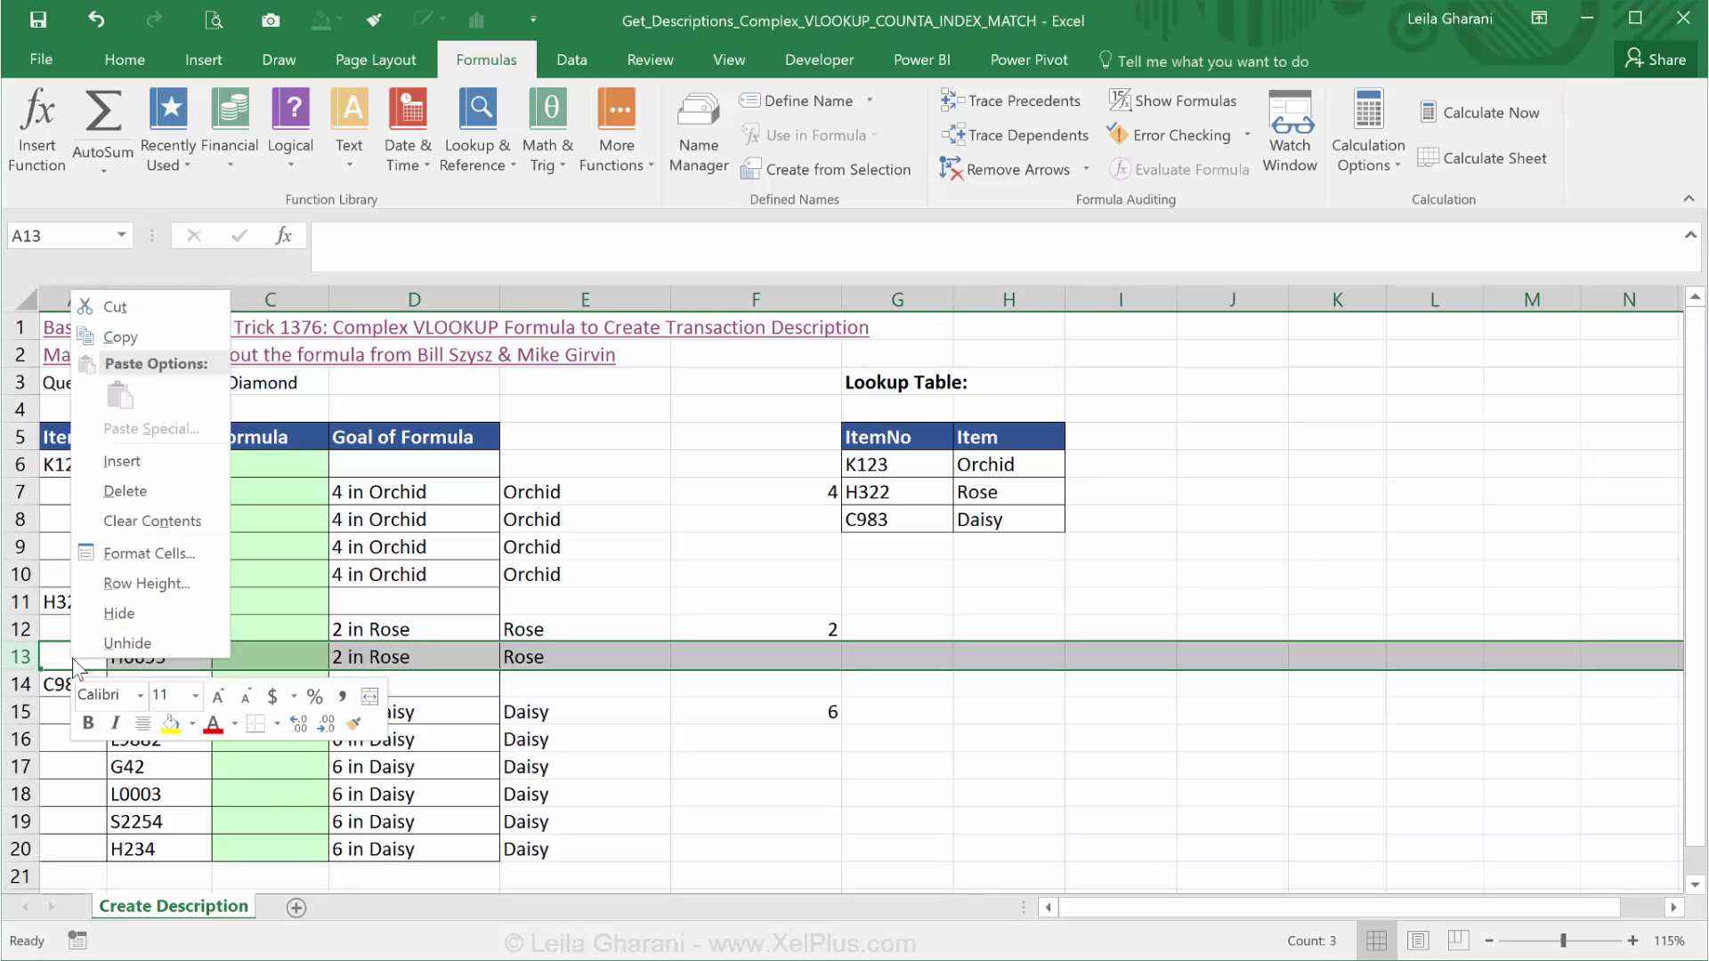
pyautogui.press('Escape')
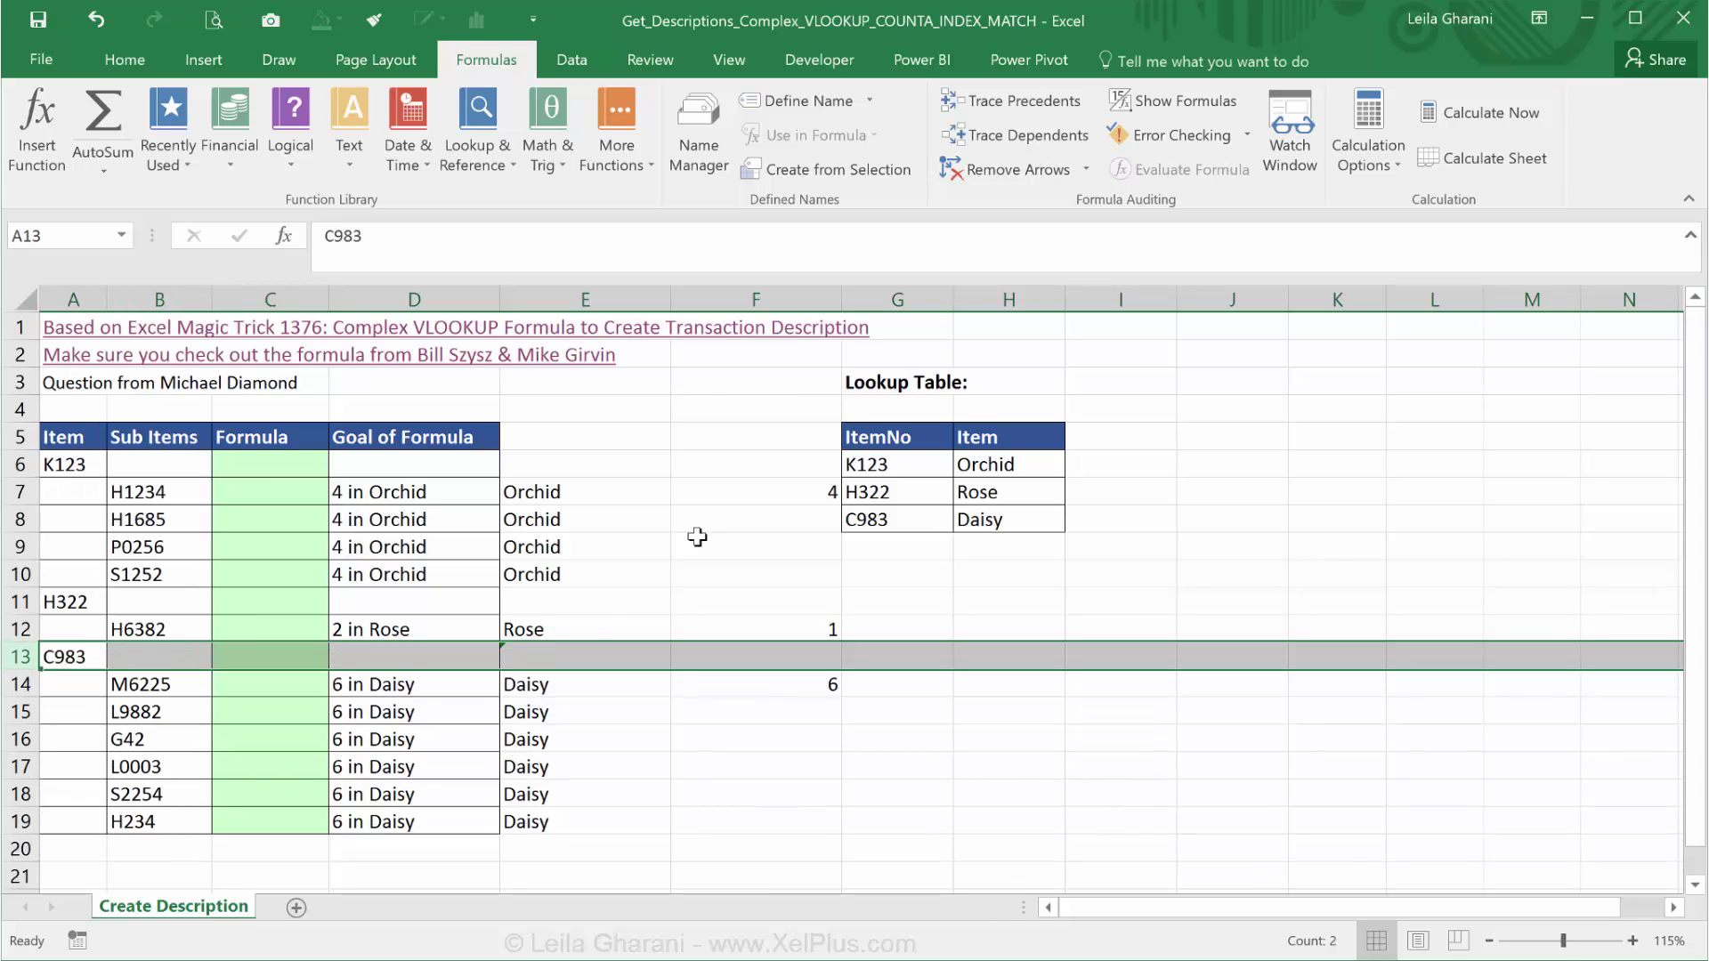
pyautogui.moveTo(10, 710); pyautogui.dragTo(18, 821)
pyautogui.rightClick(132, 790)
pyautogui.click(221, 639)
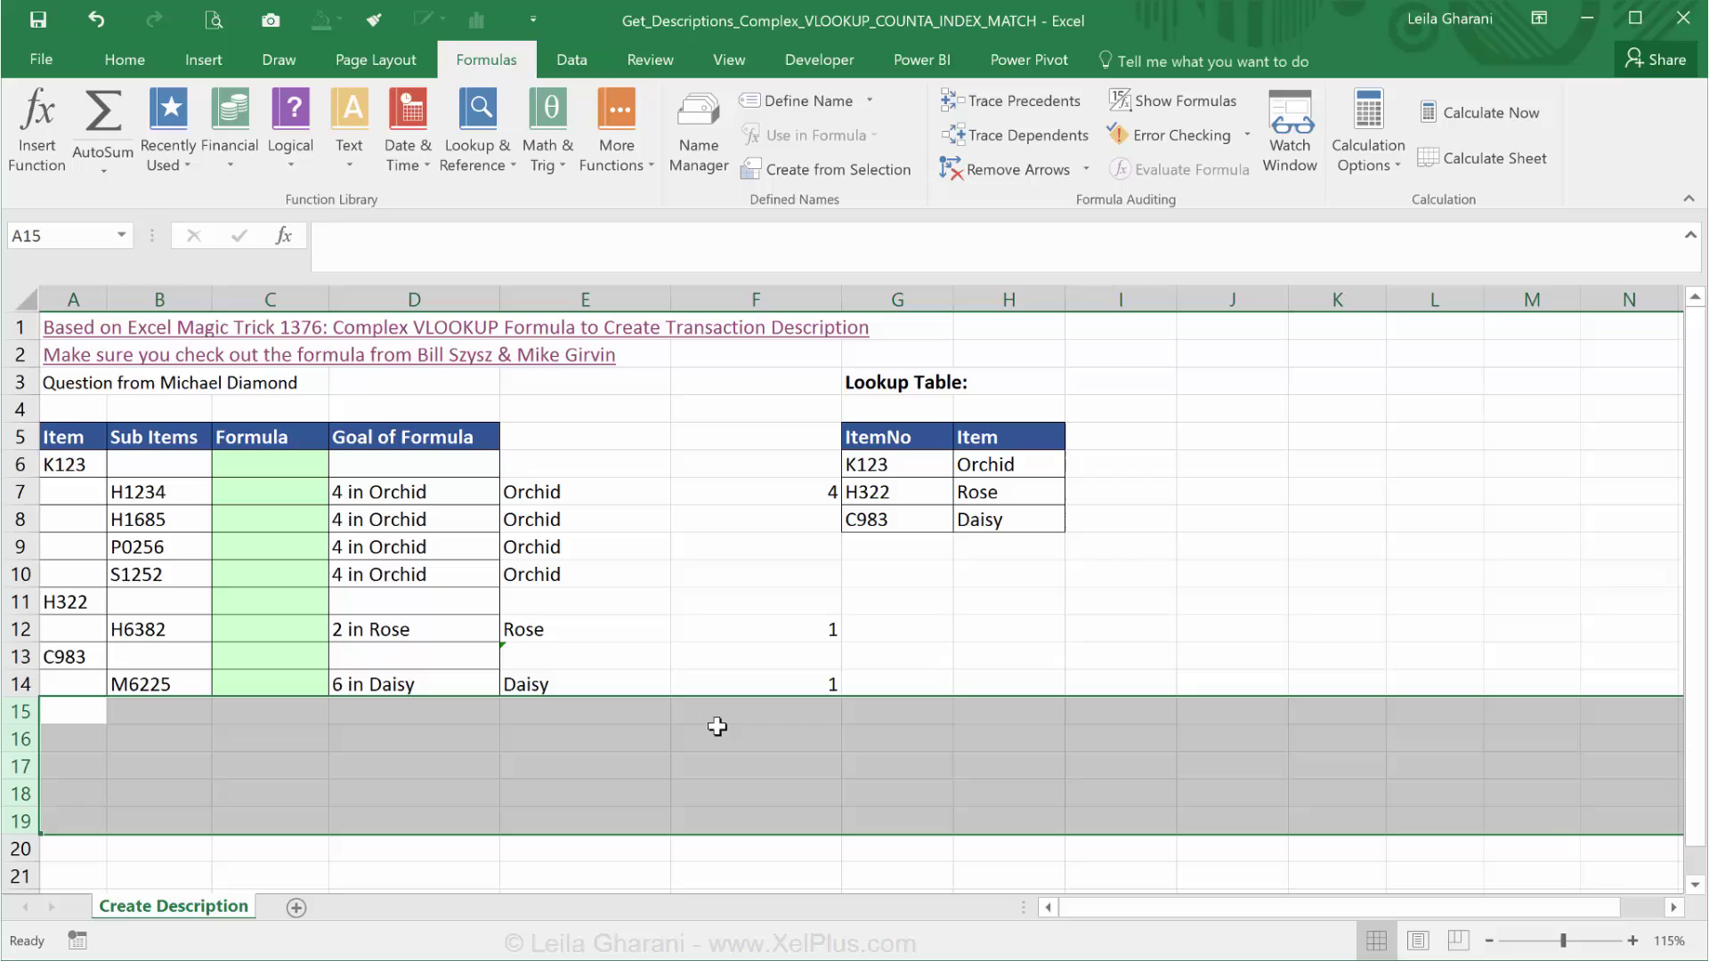
pyautogui.hotkey('ctrl', 'z')
pyautogui.hotkey('ctrl', 'z')
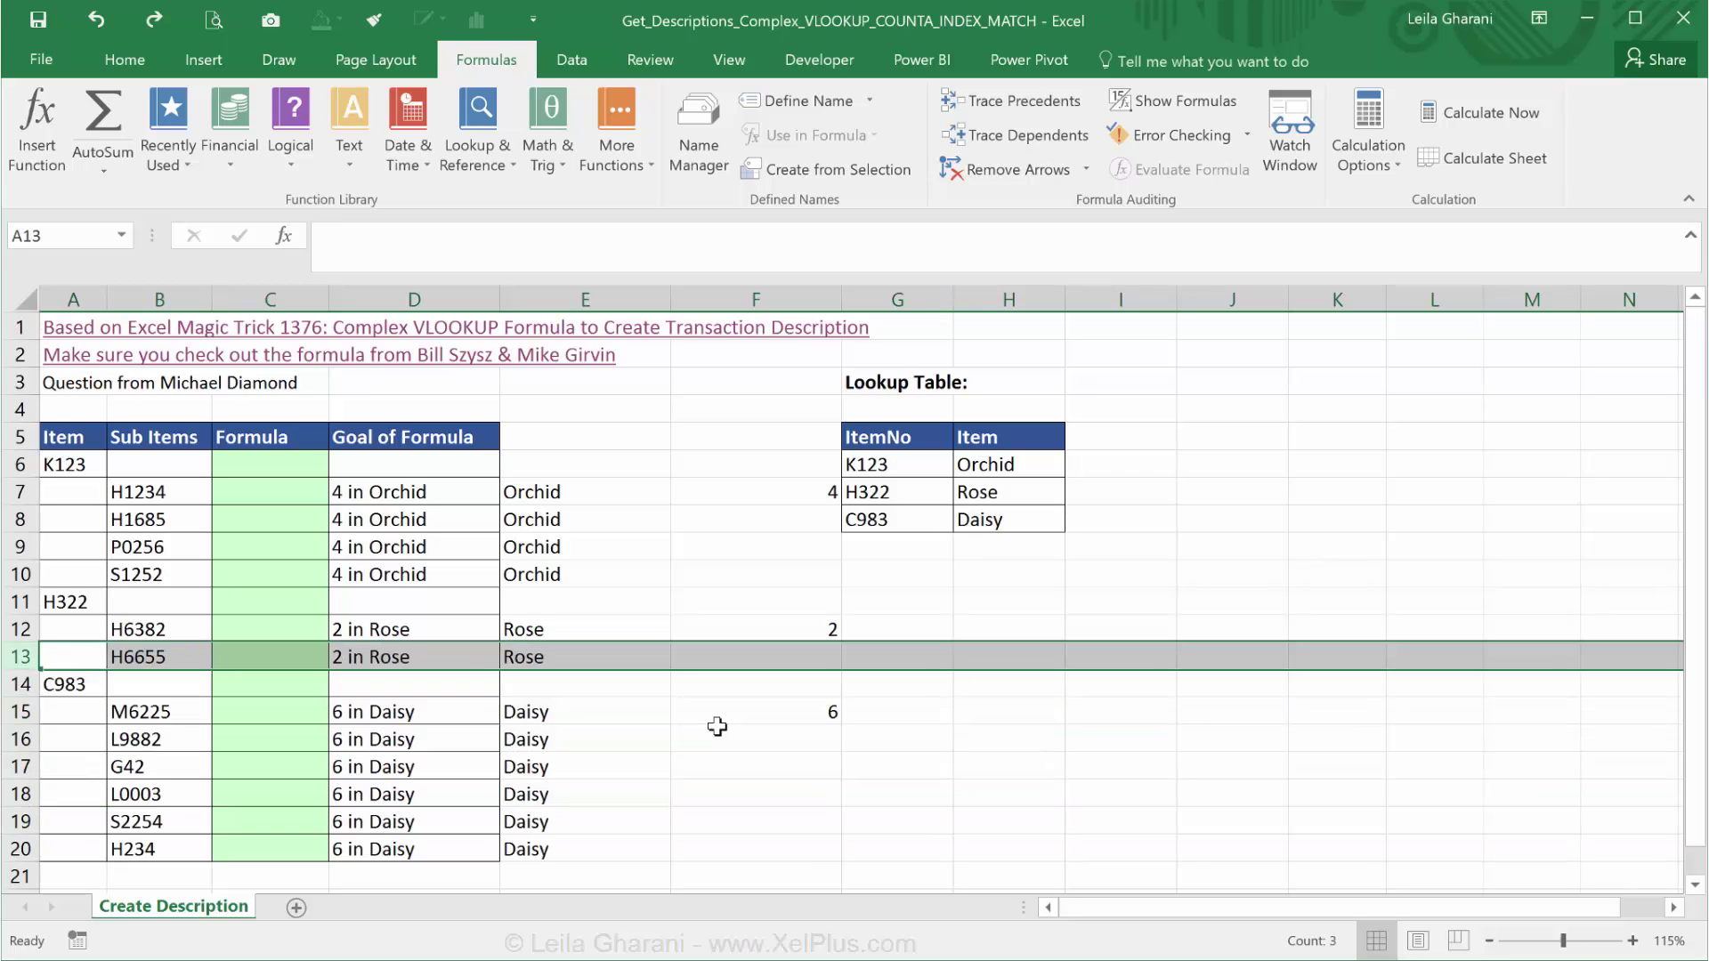
pyautogui.click(725, 494)
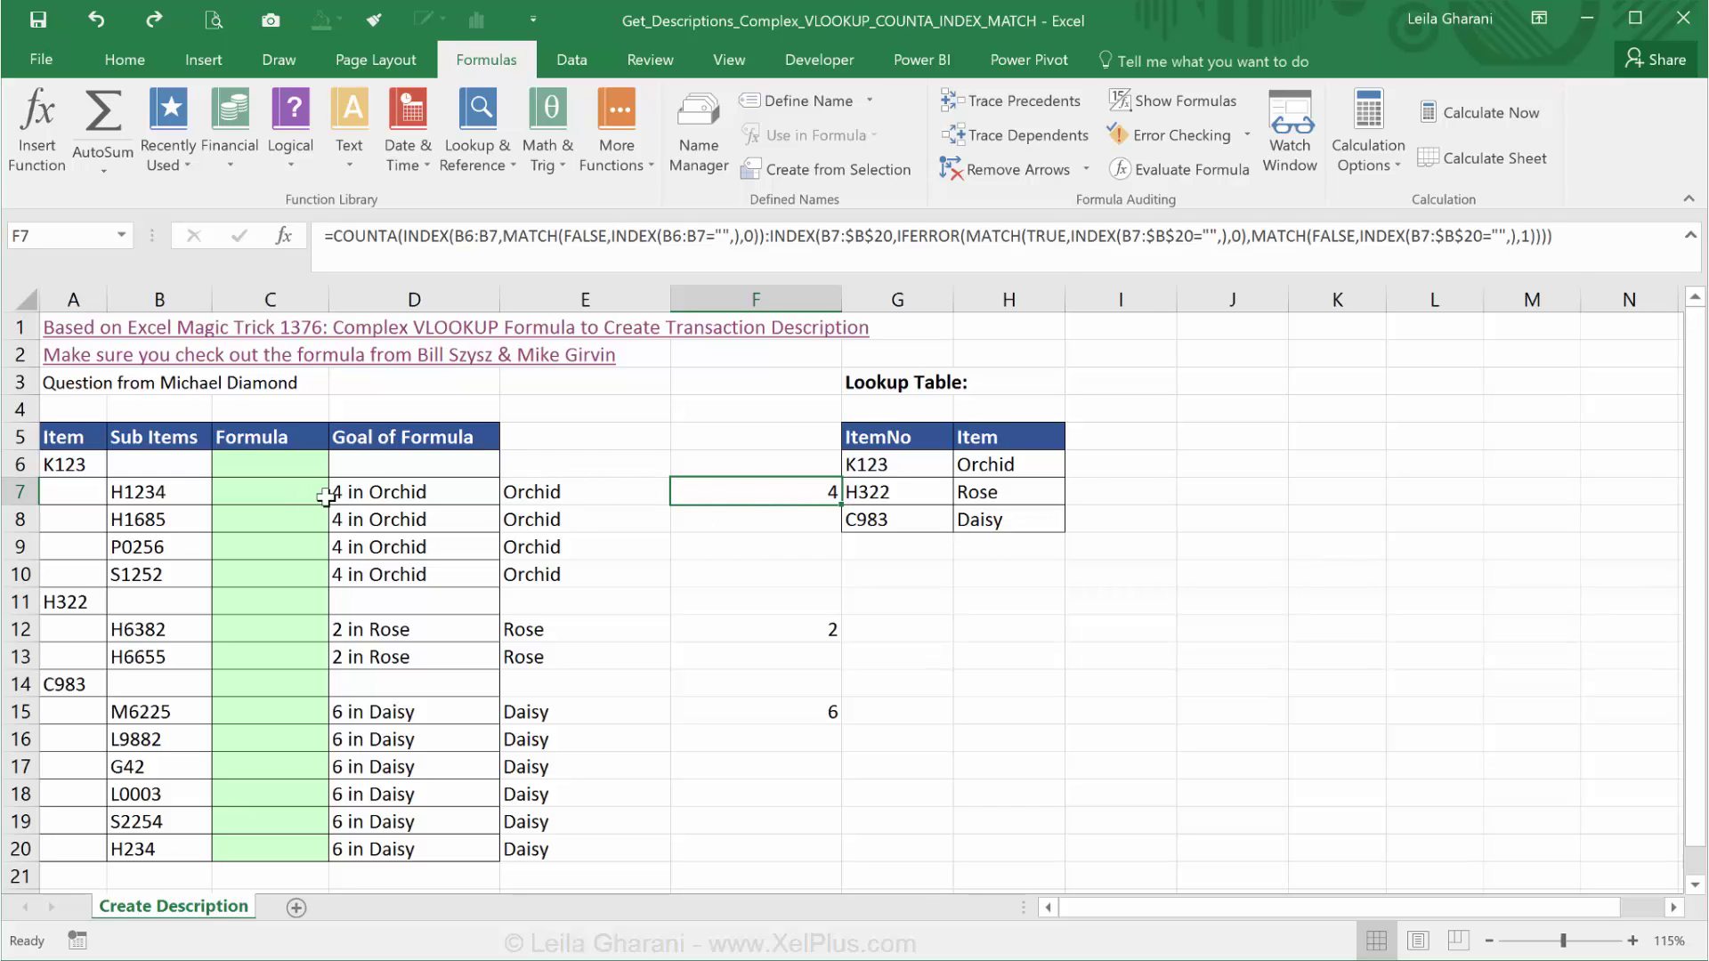
# - Copy E7's IF/VLOOKUP formula into C7 and repoint its E6 reference to C6
pyautogui.click(570, 501)
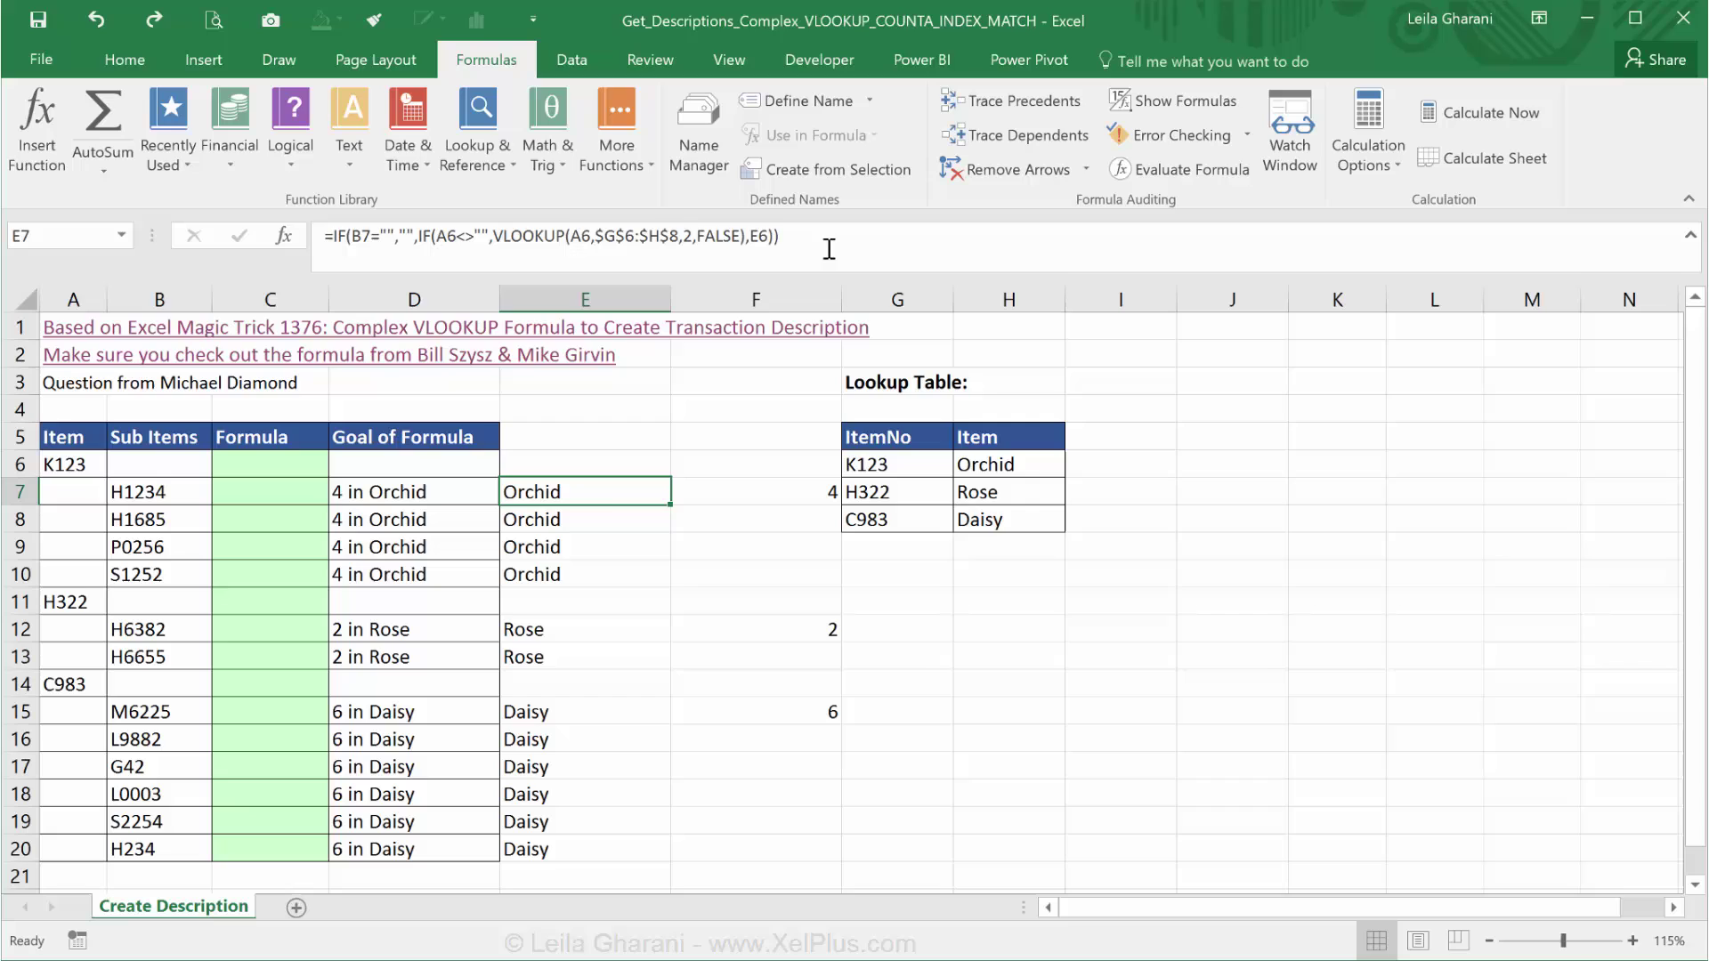
pyautogui.moveTo(812, 236); pyautogui.dragTo(562, 230)
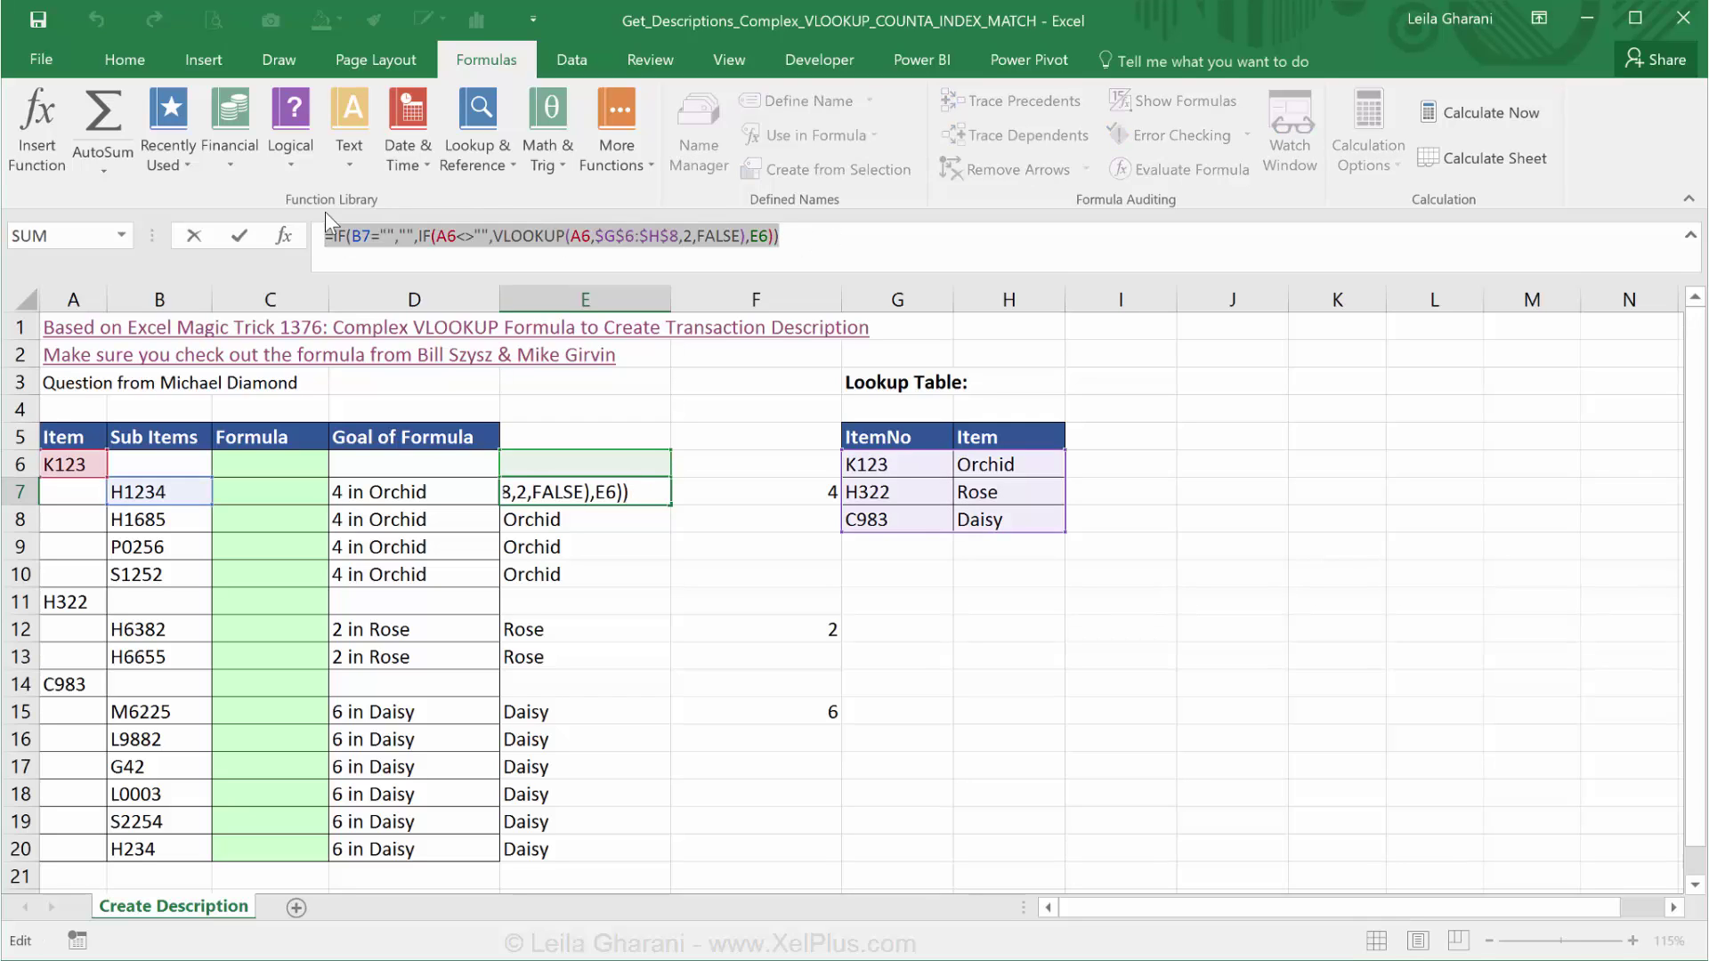
pyautogui.press('Escape')
pyautogui.click(269, 492)
pyautogui.click(412, 239)
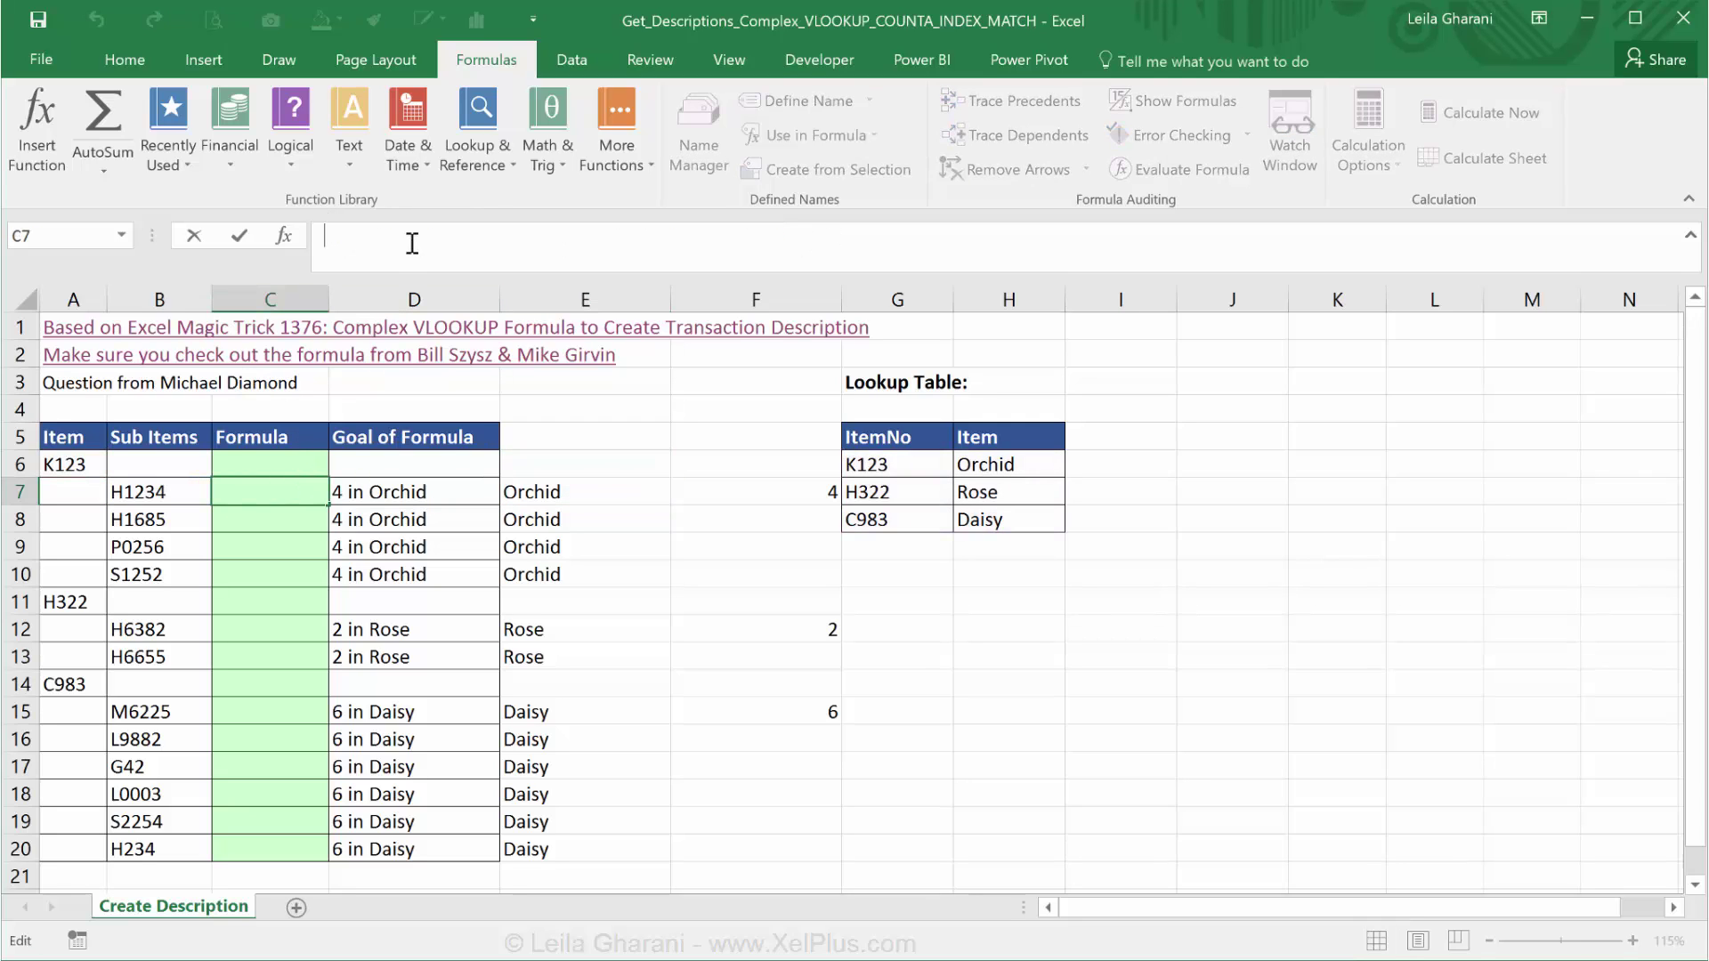
pyautogui.write('=IF(B7="","",IF(A6<>"",VLOOKUP(A6,$G$6:$H$8,2,FALSE),E6))')
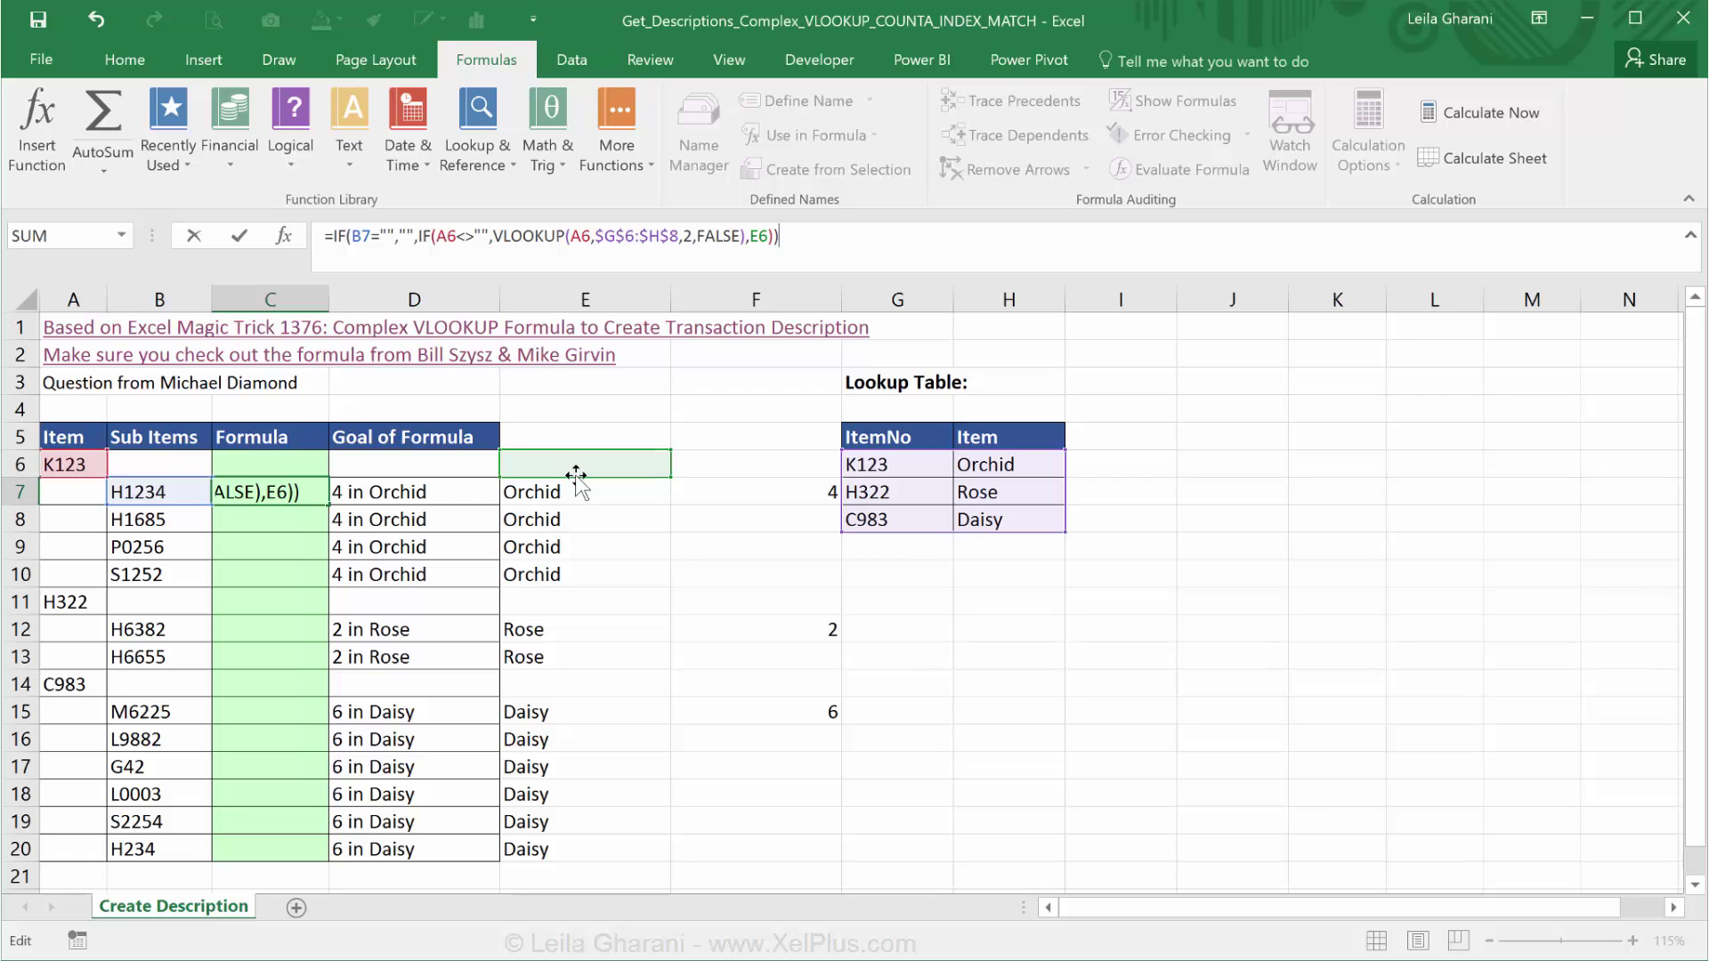
pyautogui.moveTo(586, 478); pyautogui.dragTo(277, 465)
pyautogui.hotkey('ctrl', 'Return')
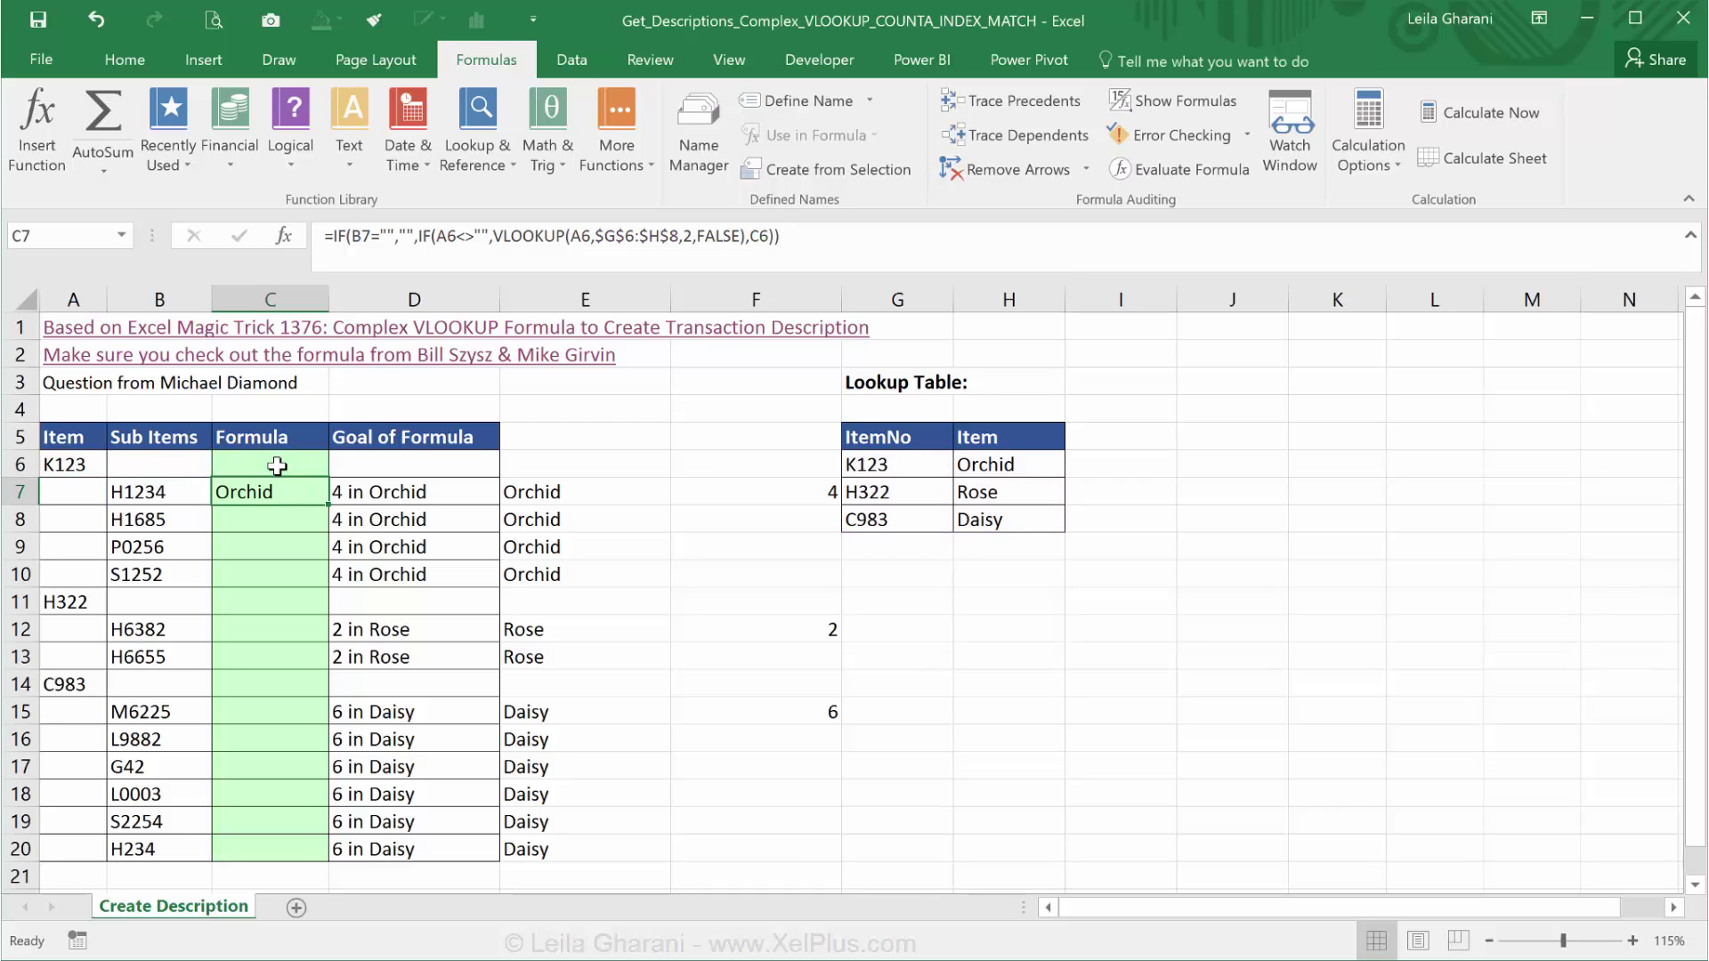
# - Prefix C7's VLOOKUP with F7's COUNTA expression and &" in "& to show 4 in Orchid
pyautogui.click(695, 492)
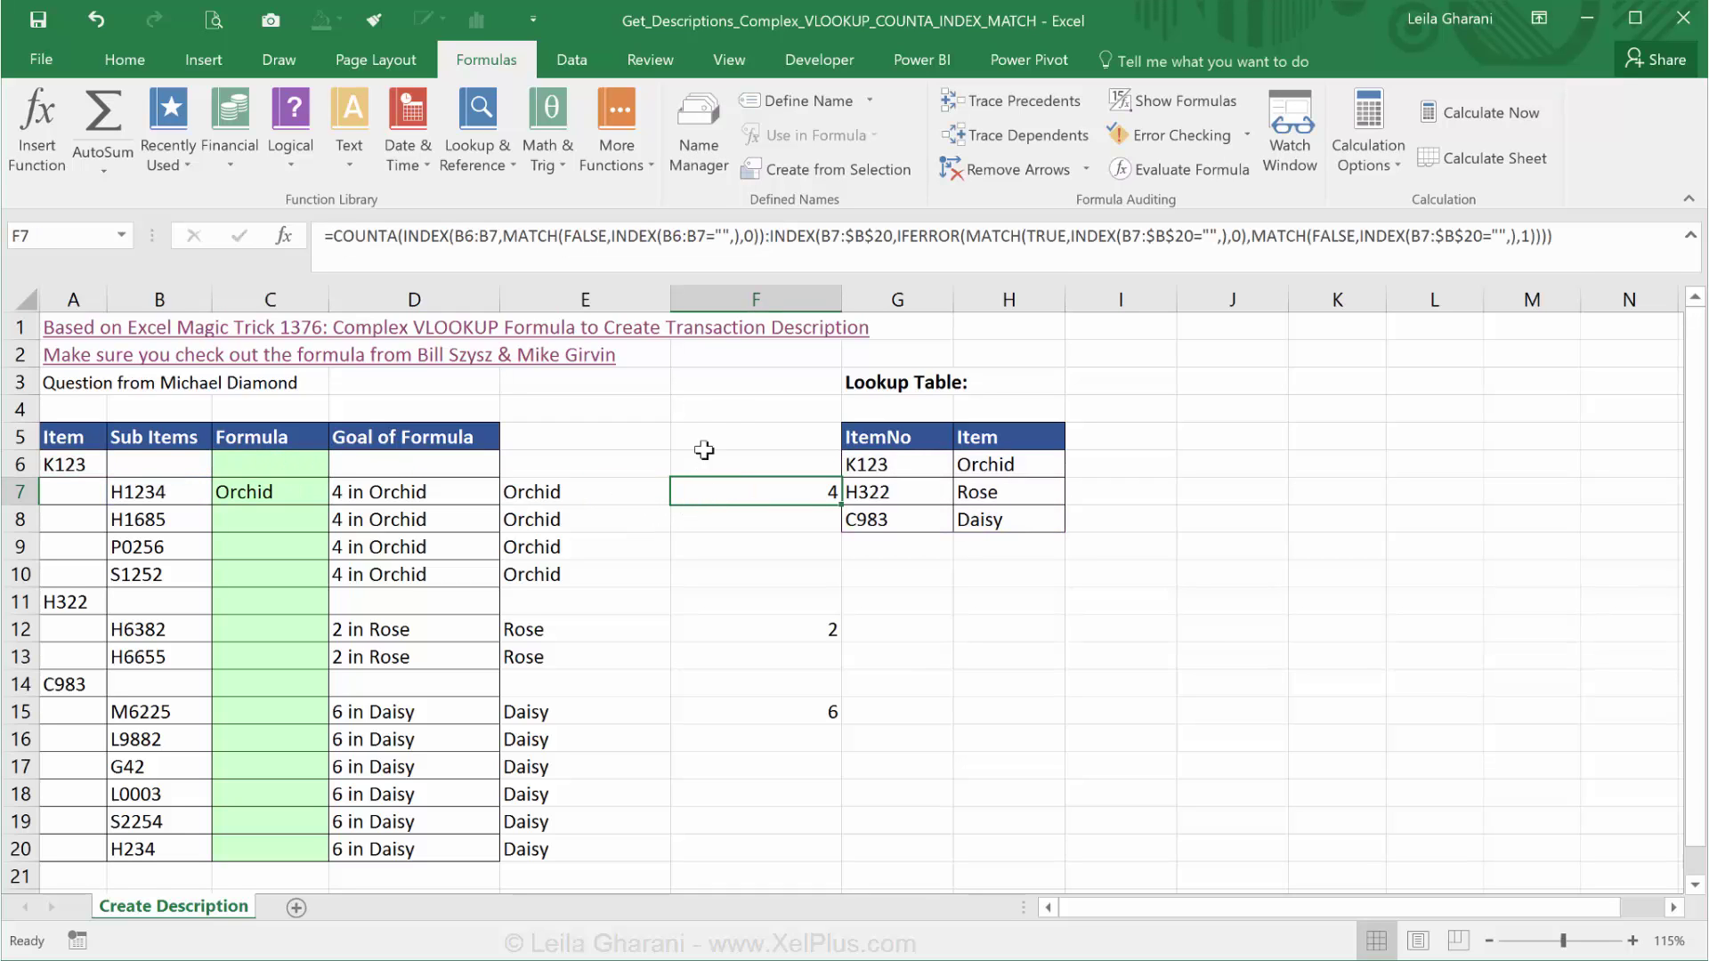
pyautogui.moveTo(1637, 236); pyautogui.dragTo(620, 210)
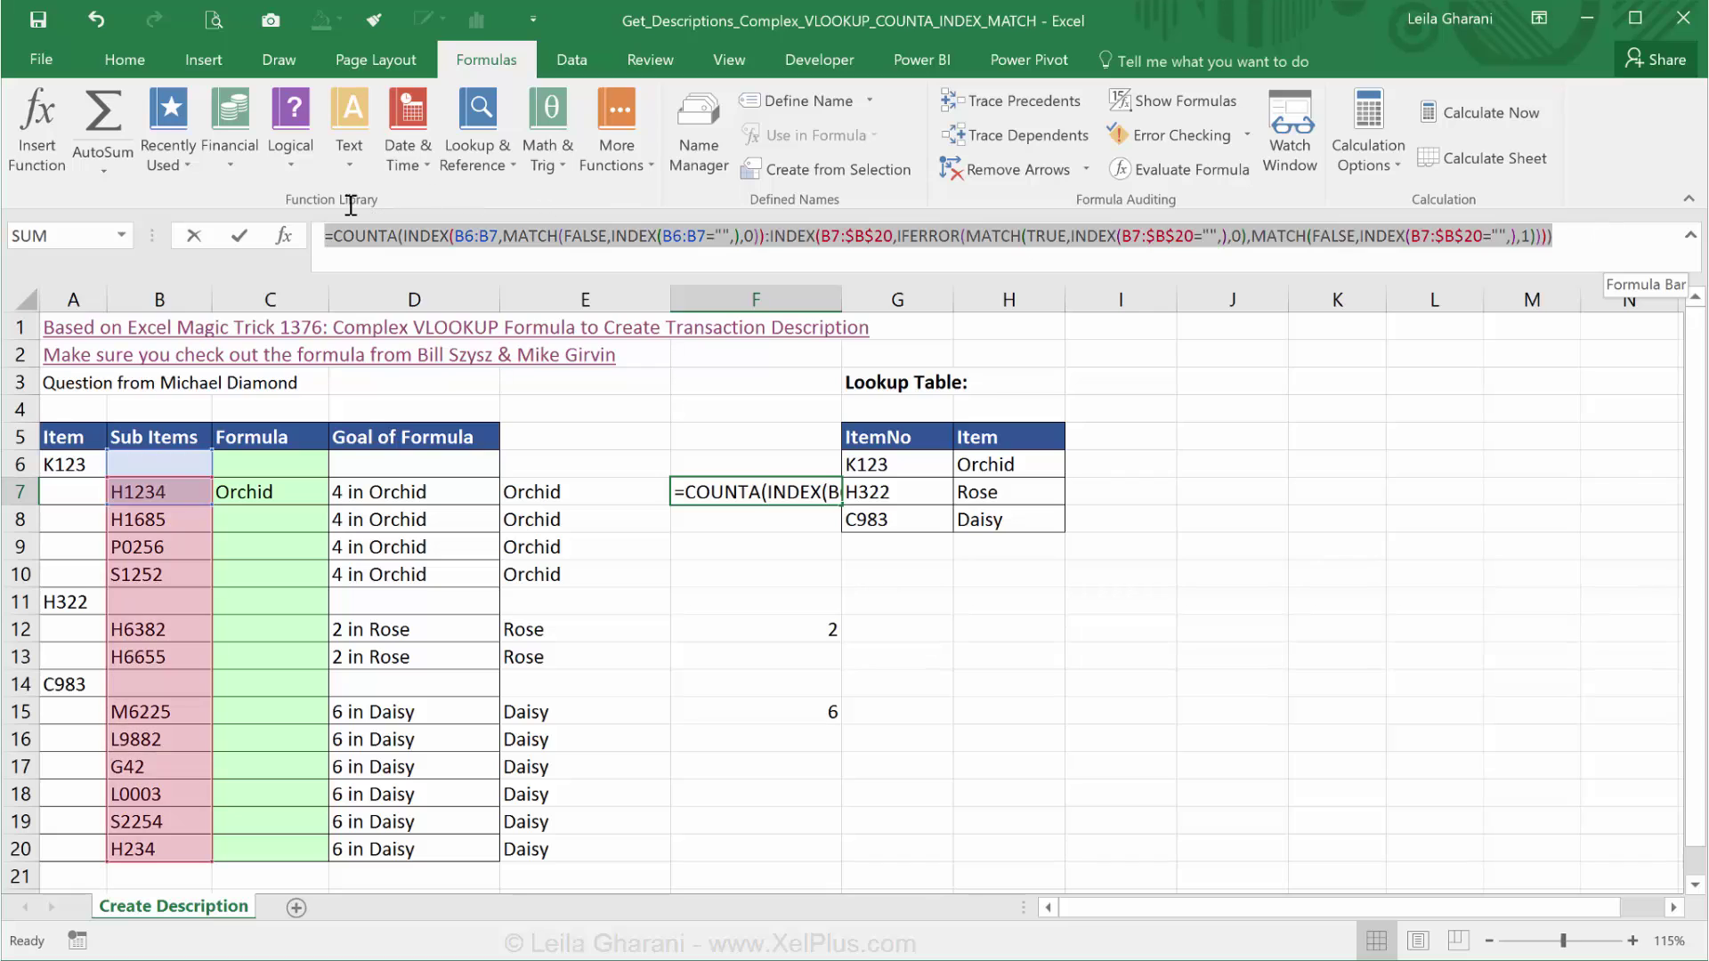
pyautogui.moveTo(350, 205); pyautogui.dragTo(331, 227)
pyautogui.hotkey('ctrl', 'c')
pyautogui.press('Escape')
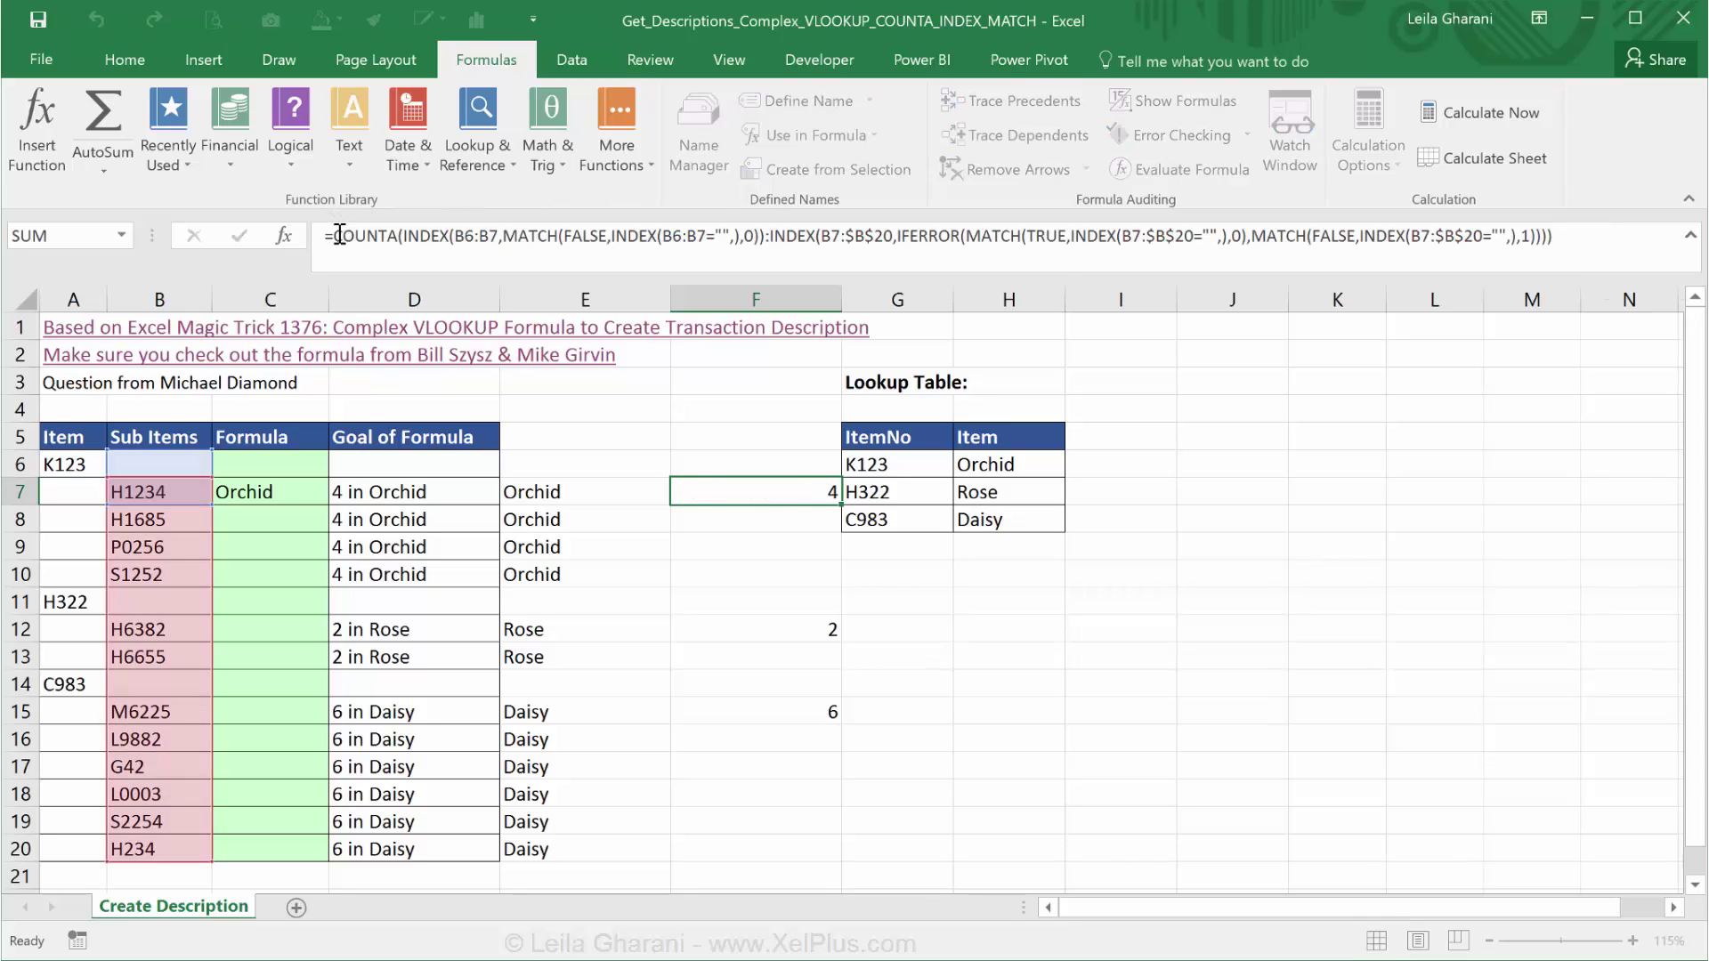
pyautogui.click(293, 490)
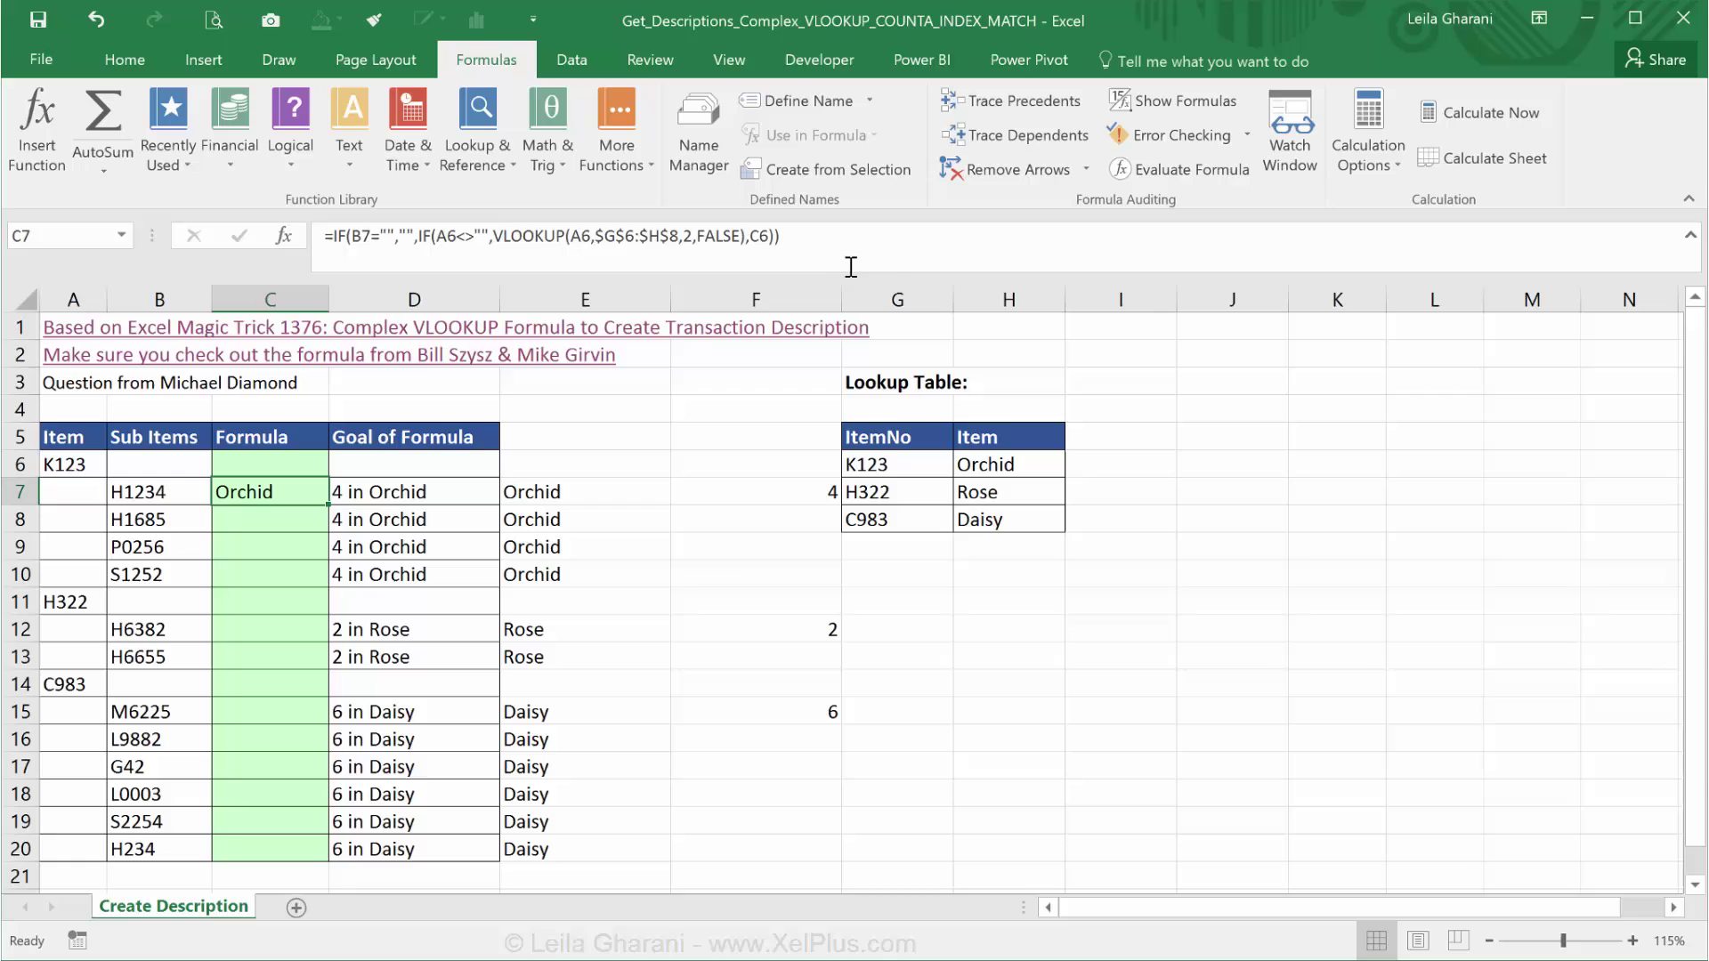
pyautogui.click(496, 241)
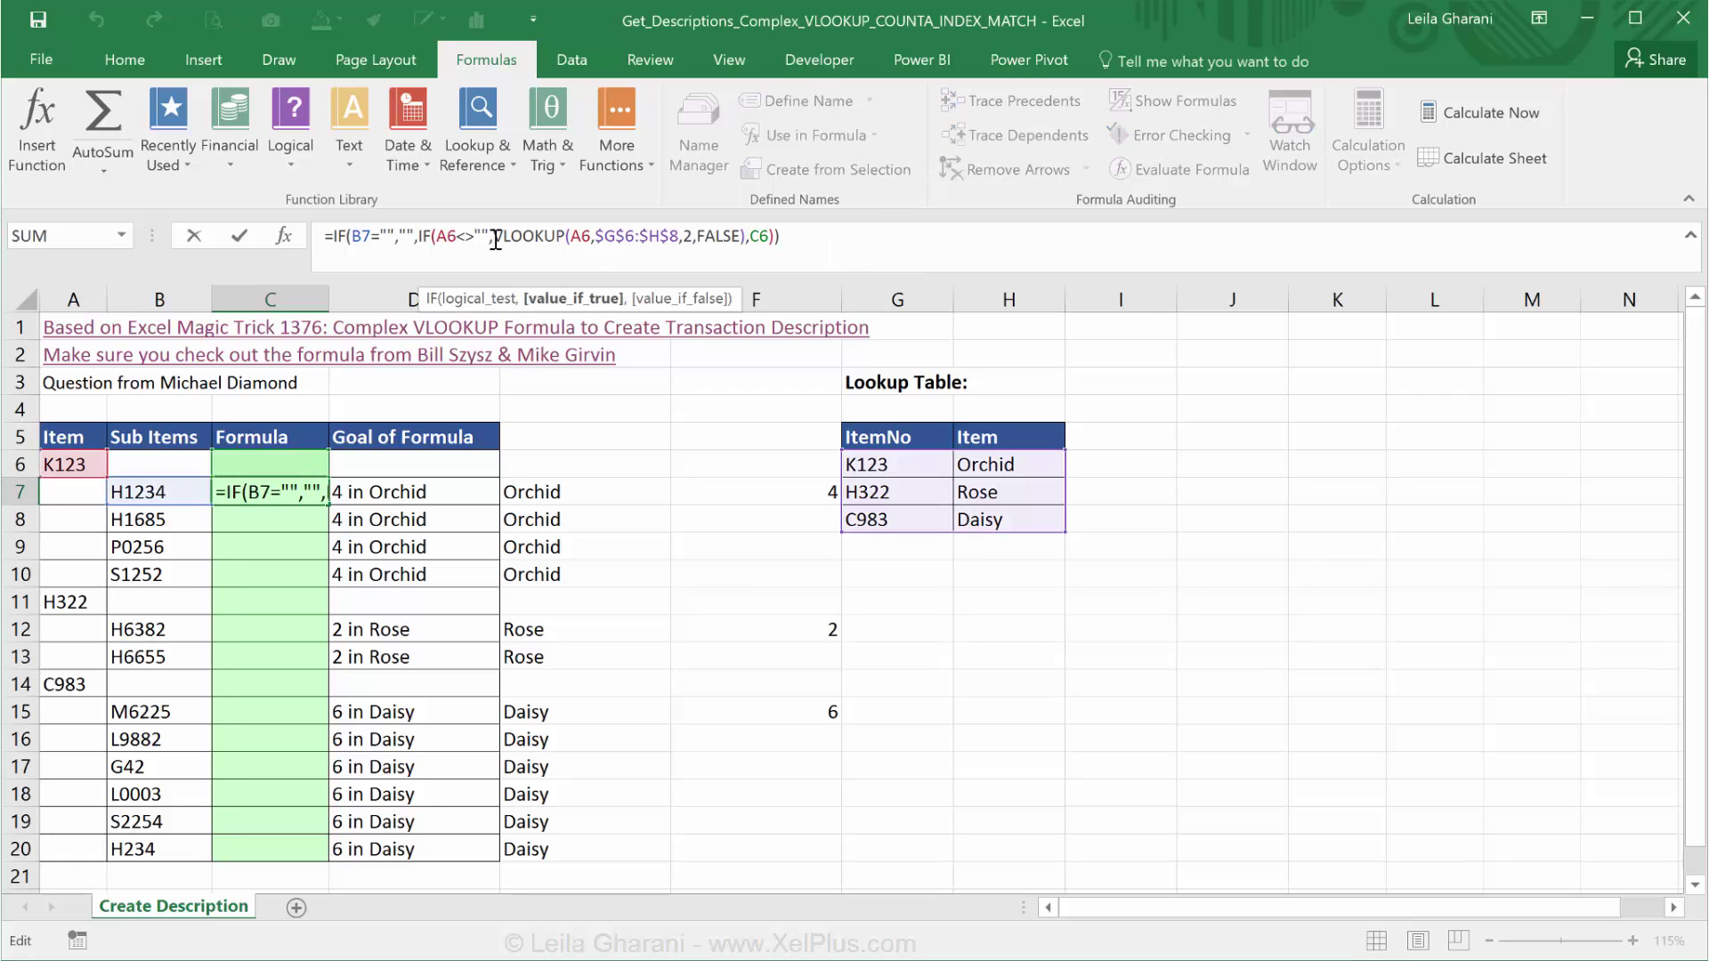
pyautogui.hotkey('ctrl', 'v')
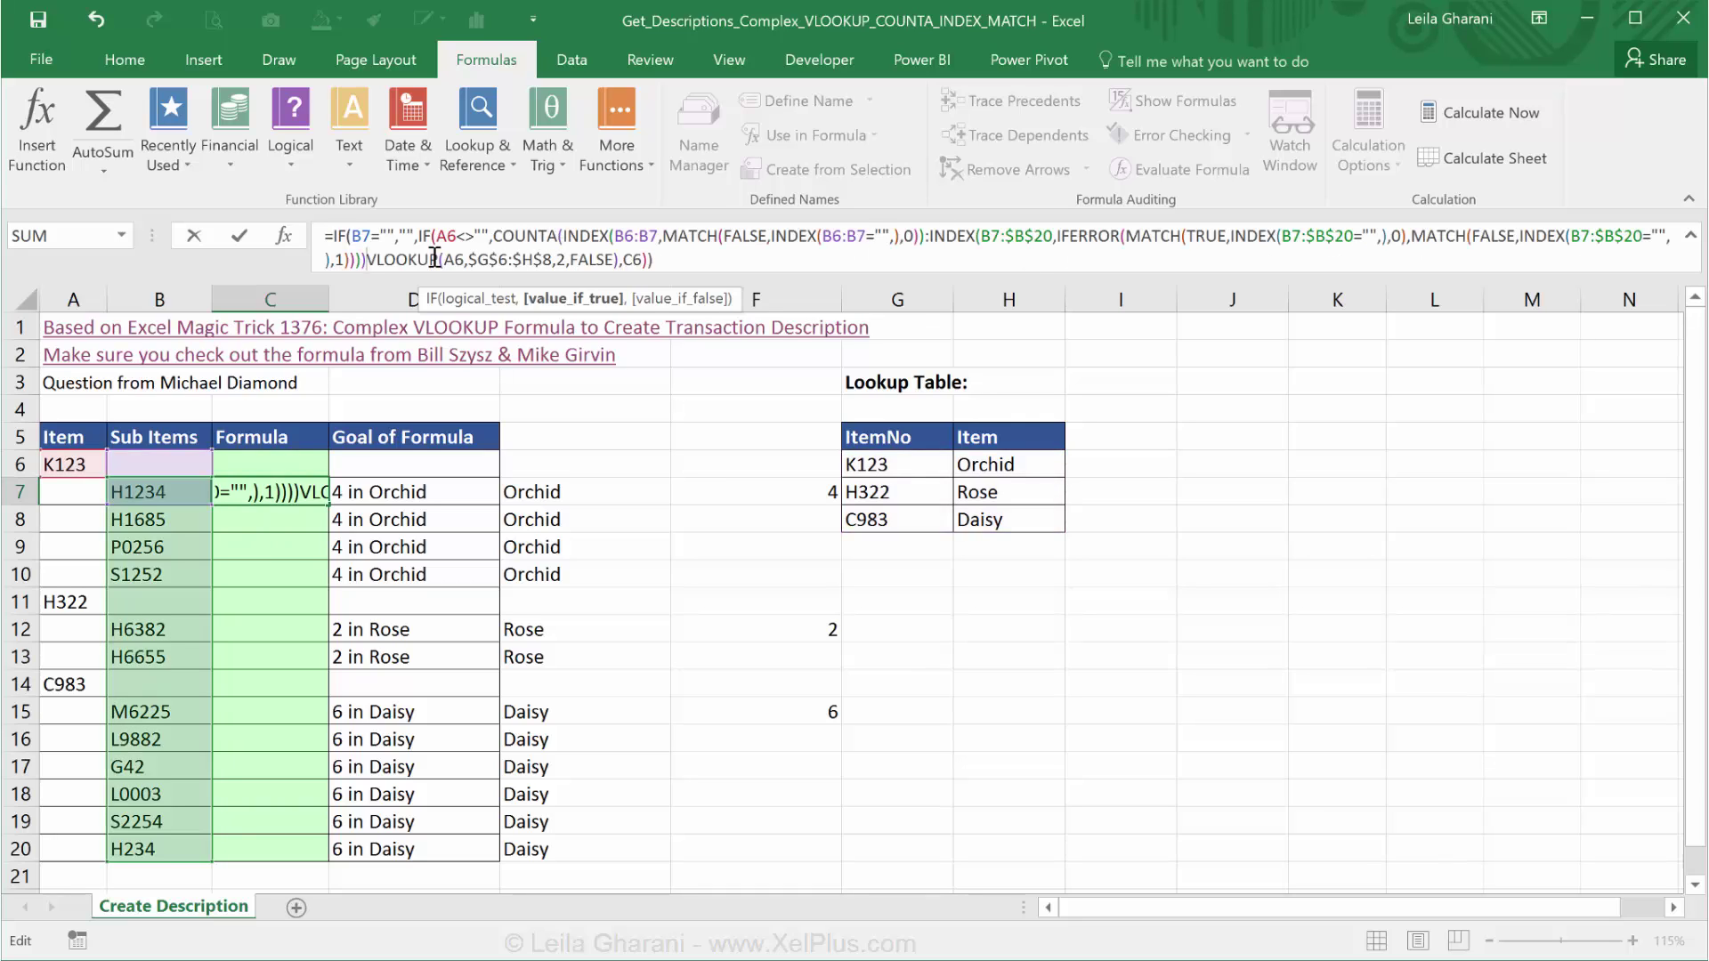
pyautogui.write('&')
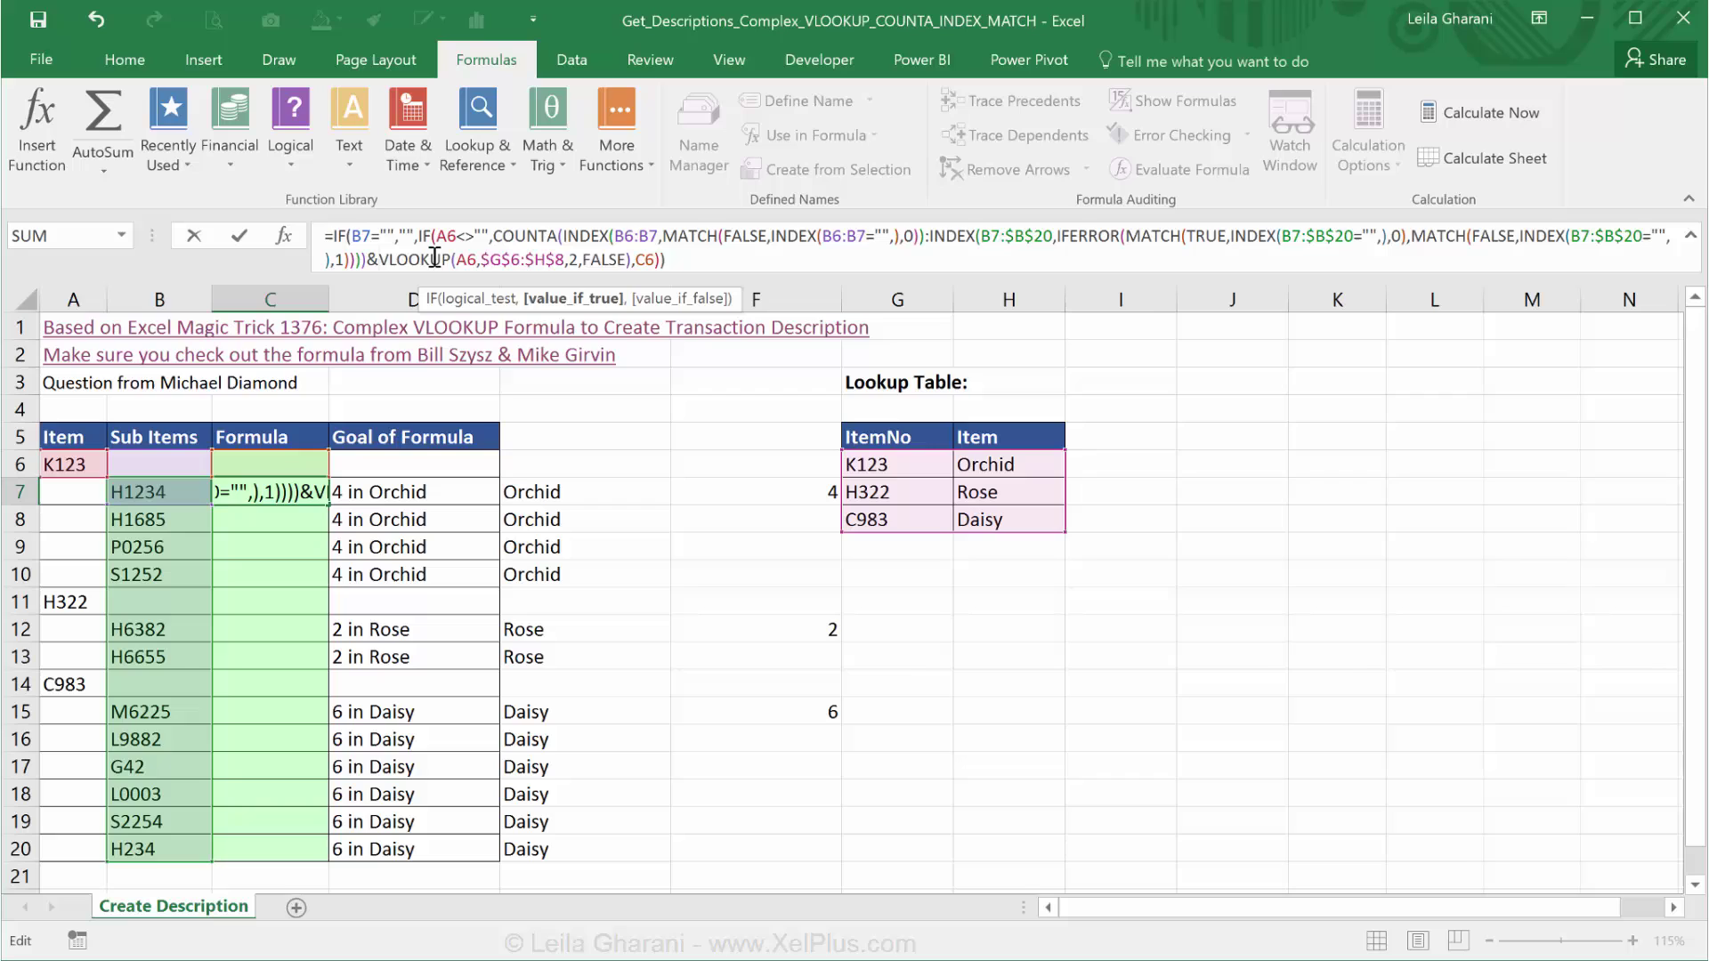
pyautogui.write('" in "')
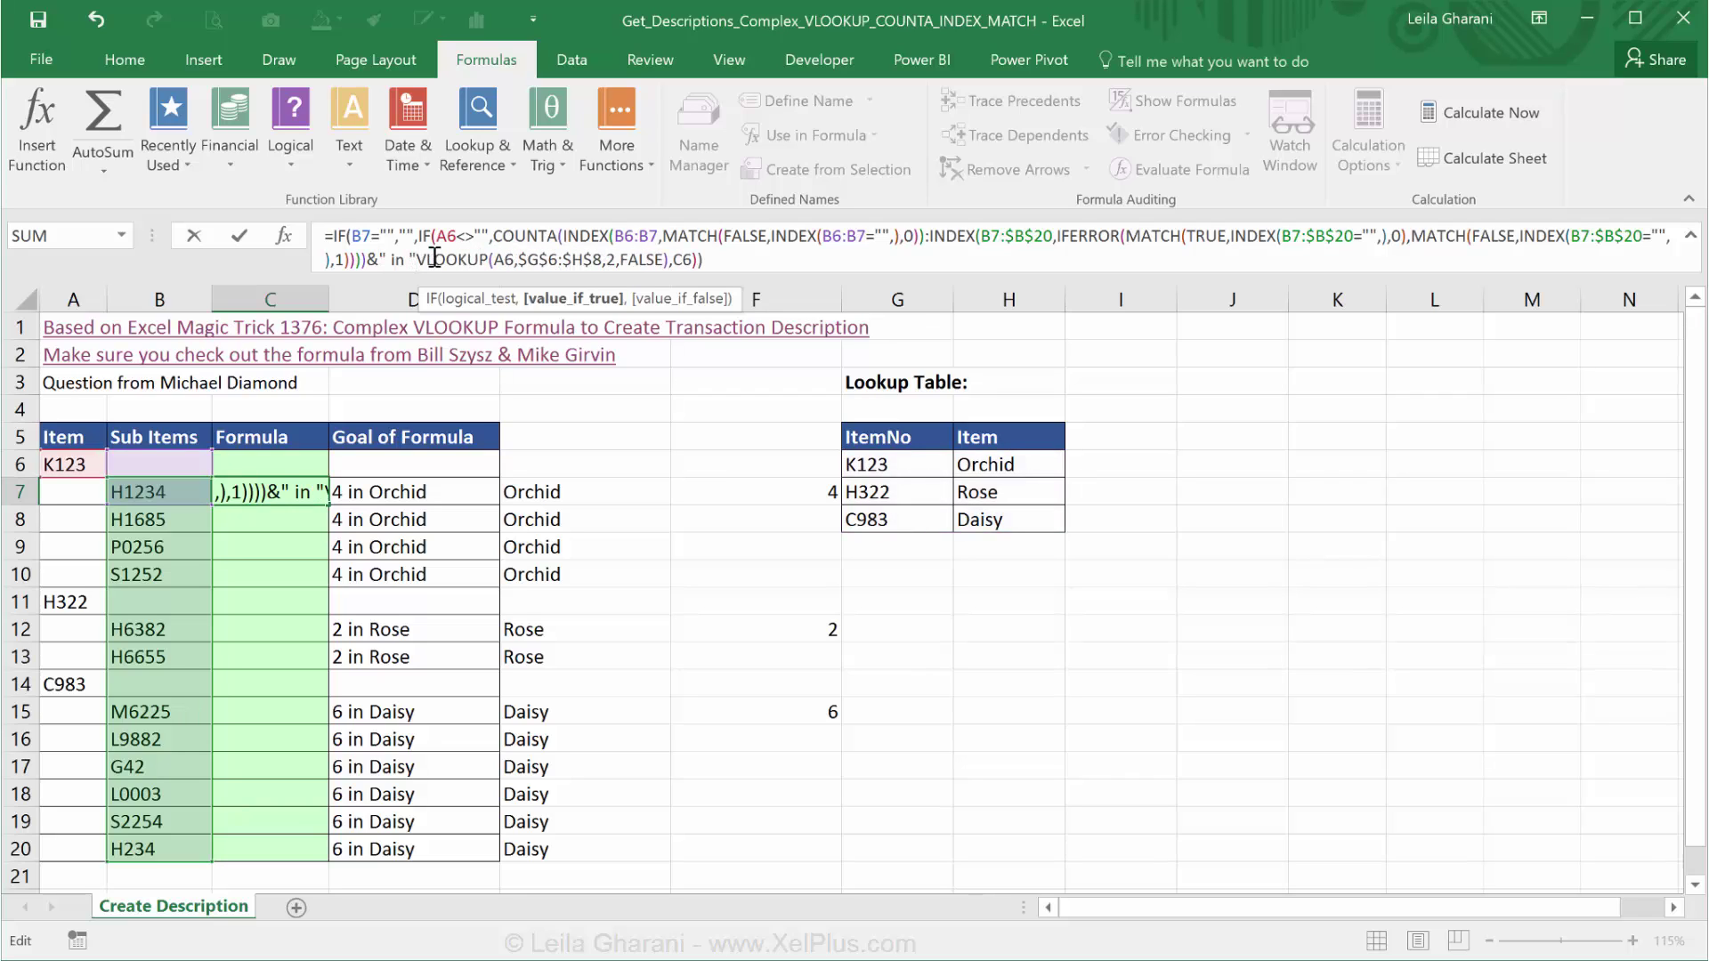
pyautogui.write('&')
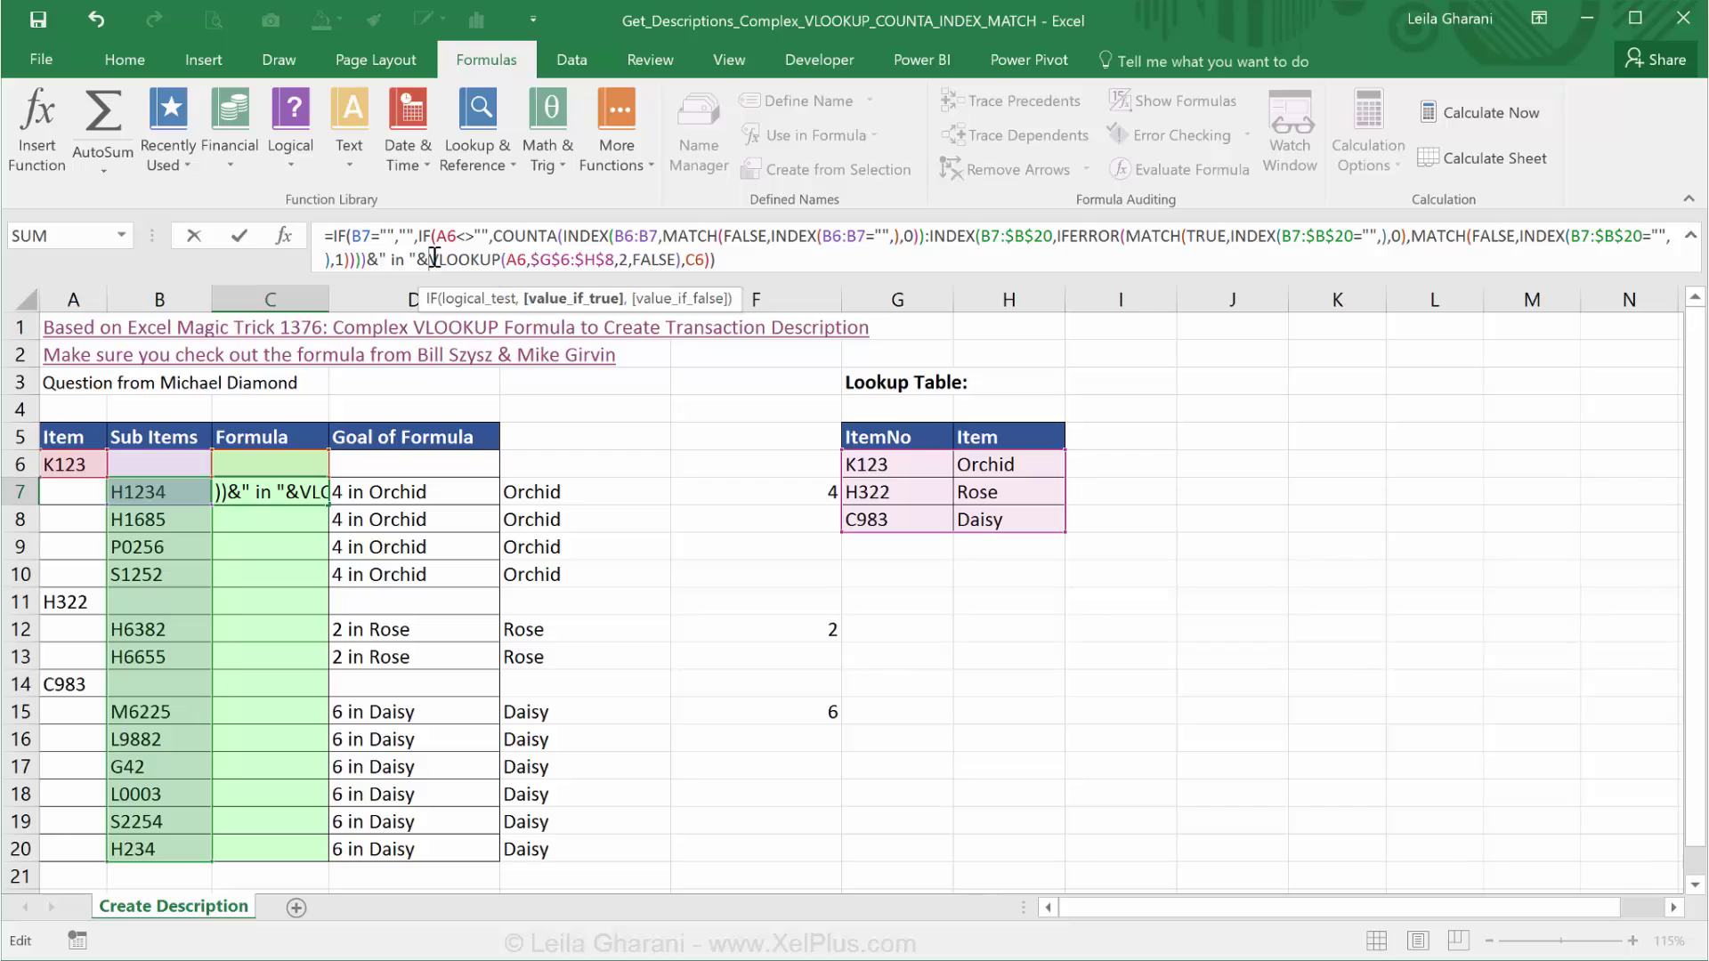
pyautogui.hotkey('ctrl', 'Return')
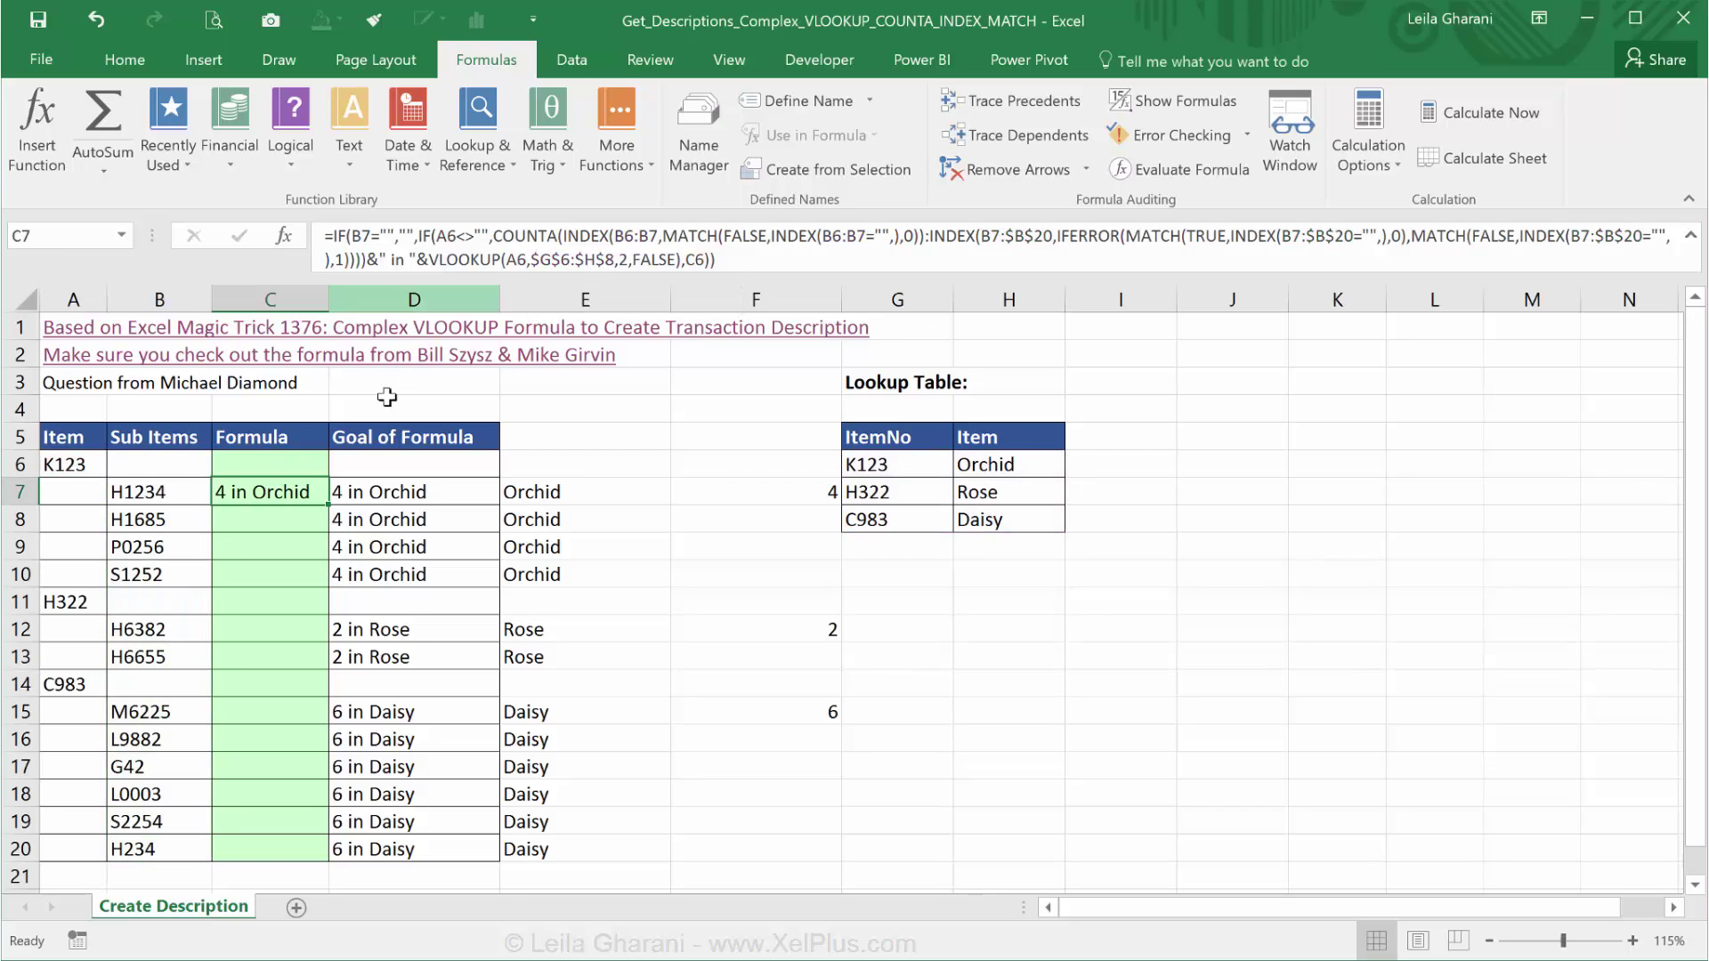
# - Fill C7's formula across C6:C20, giving 4 in Orchid, 2 in Rose, 6 in Daisy
pyautogui.moveTo(321, 509); pyautogui.dragTo(318, 455)
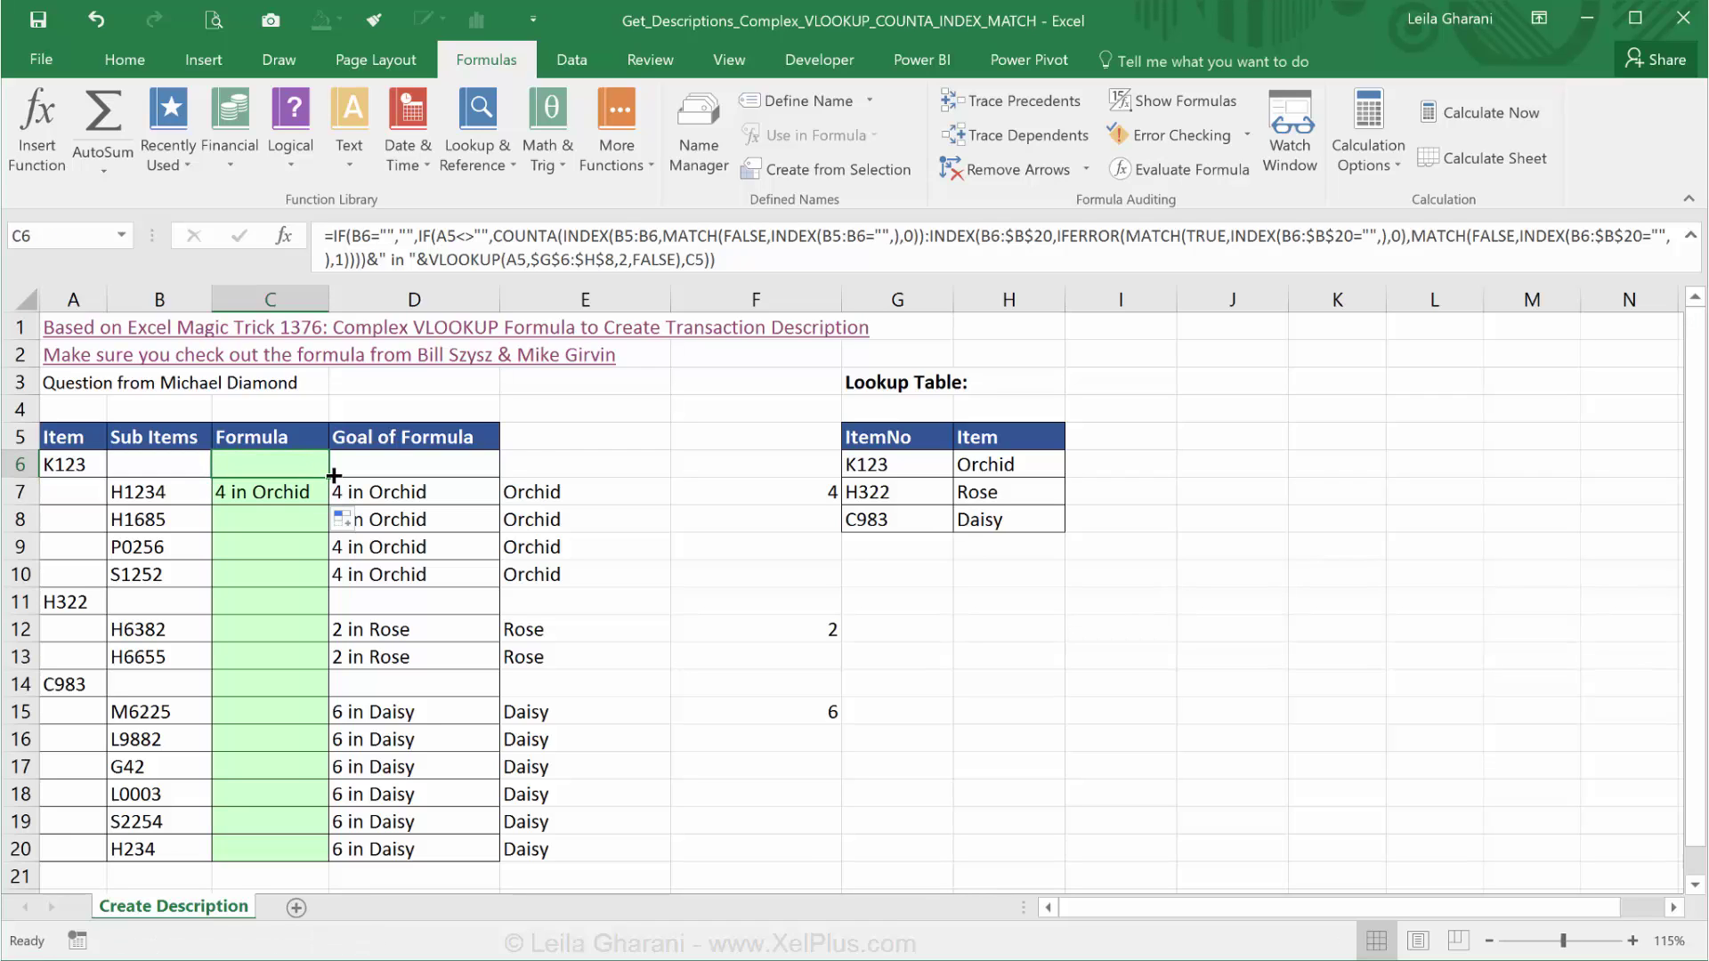
pyautogui.hotkey('shift', 'Down')
pyautogui.doubleClick(326, 505)
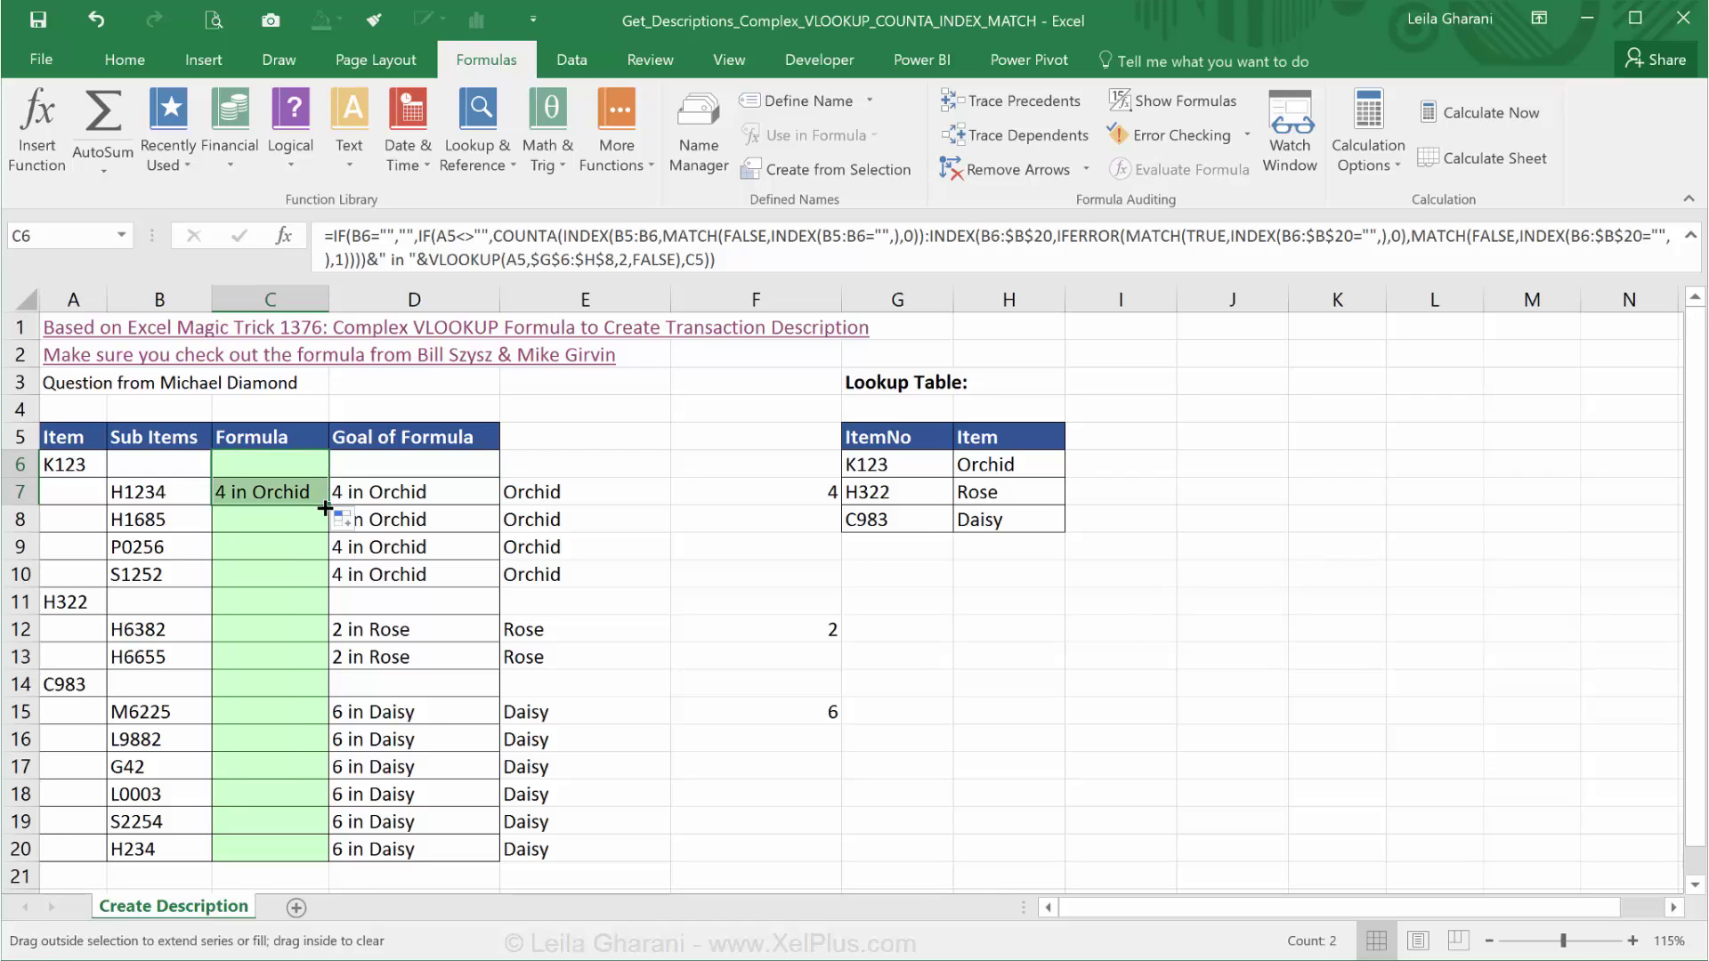
pyautogui.click(298, 717)
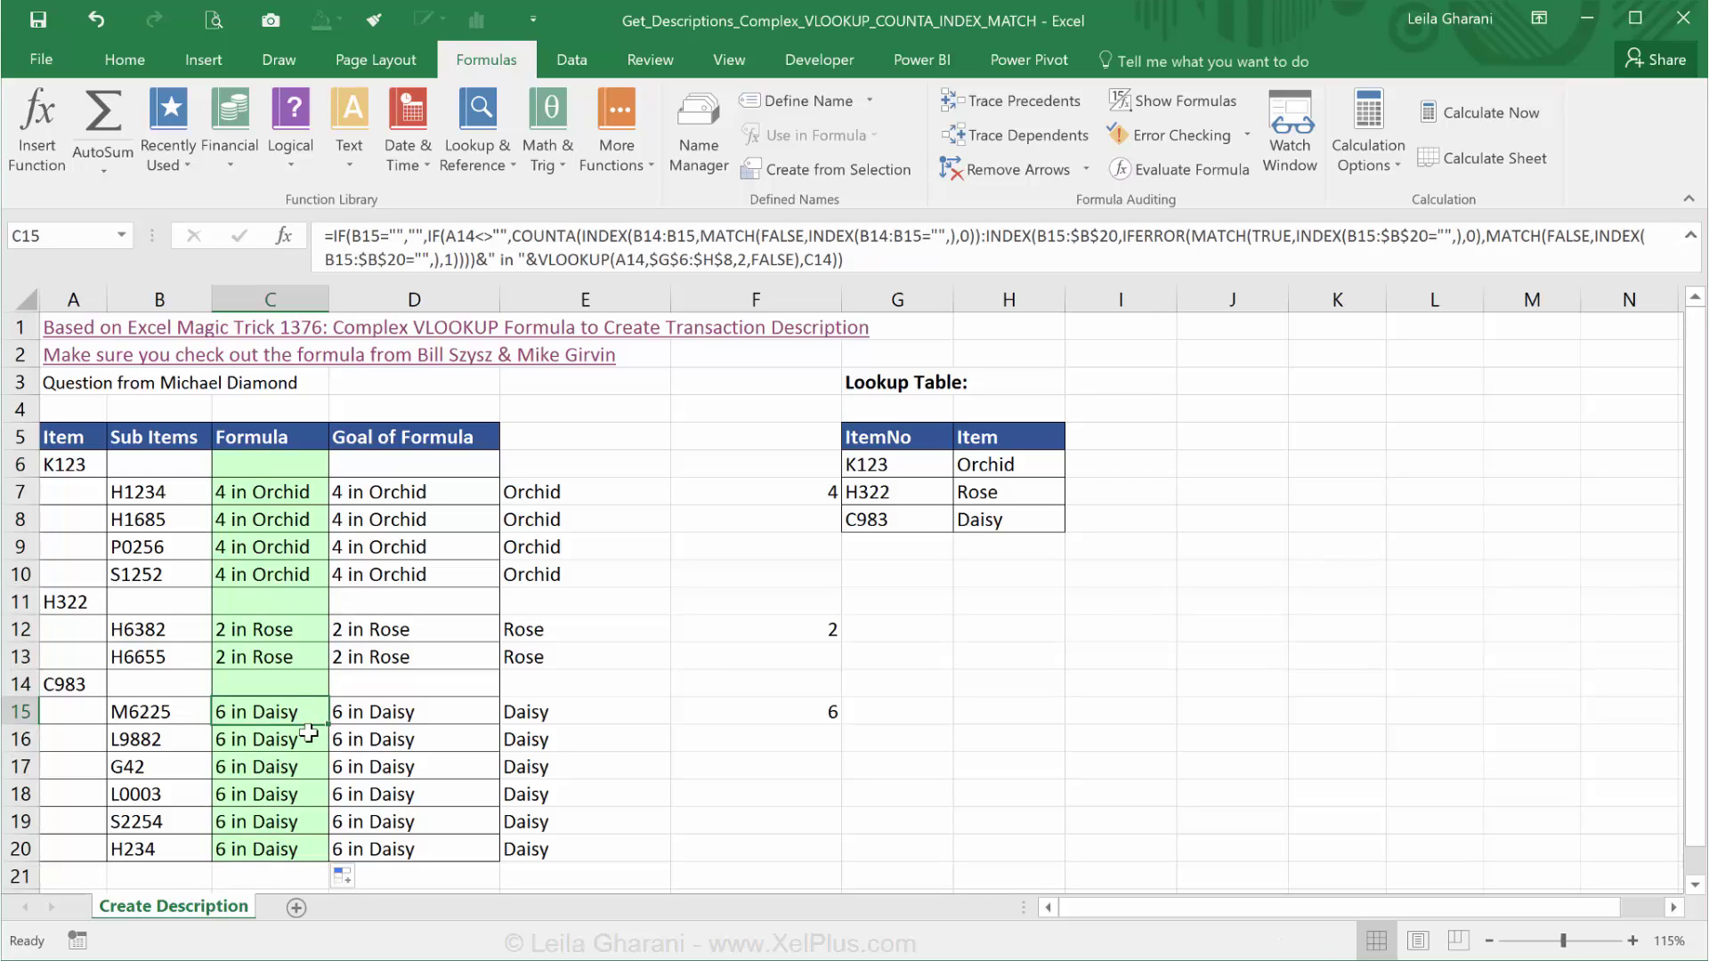